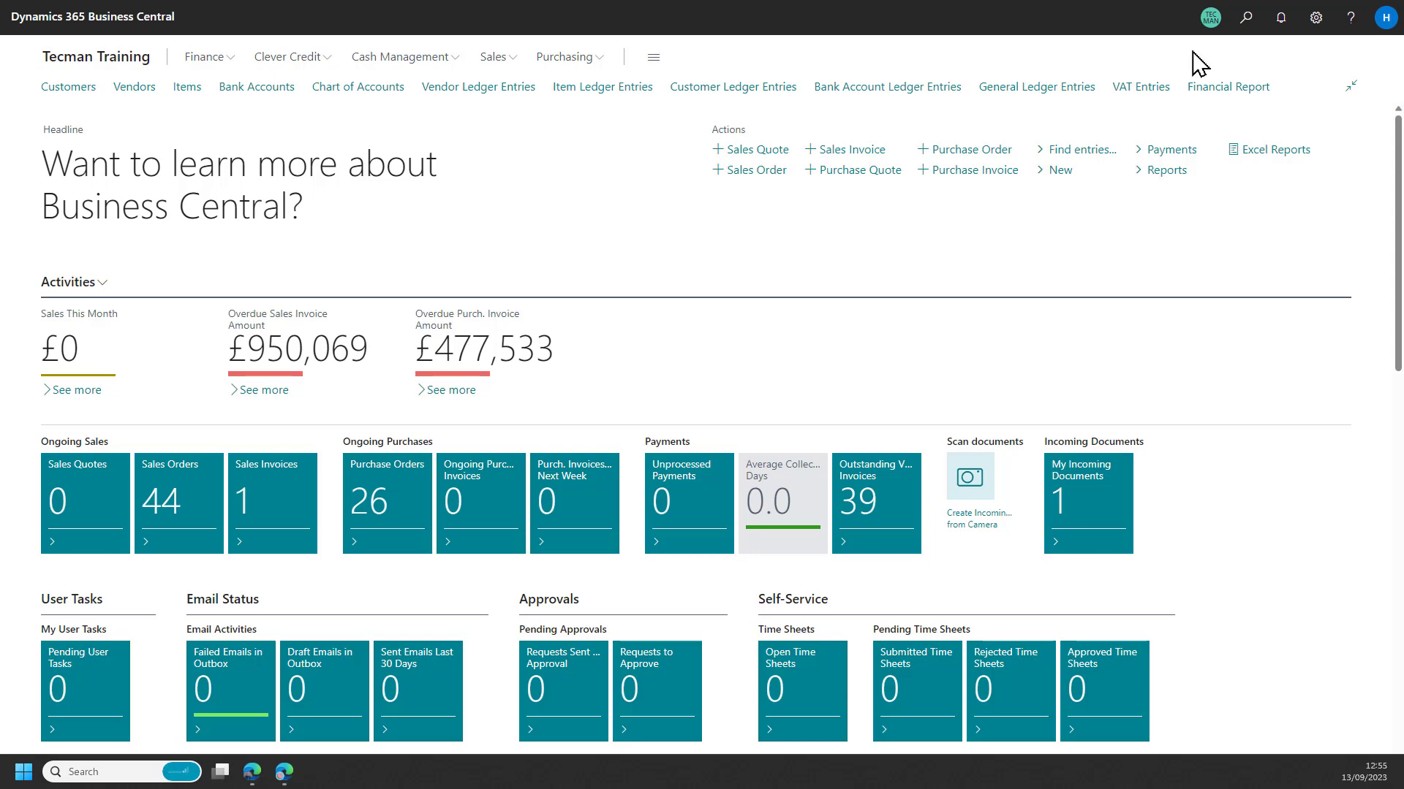
- Find General Ledger Setup by searching 'ge le se' and switch on Enable Data Check
click(1247, 20)
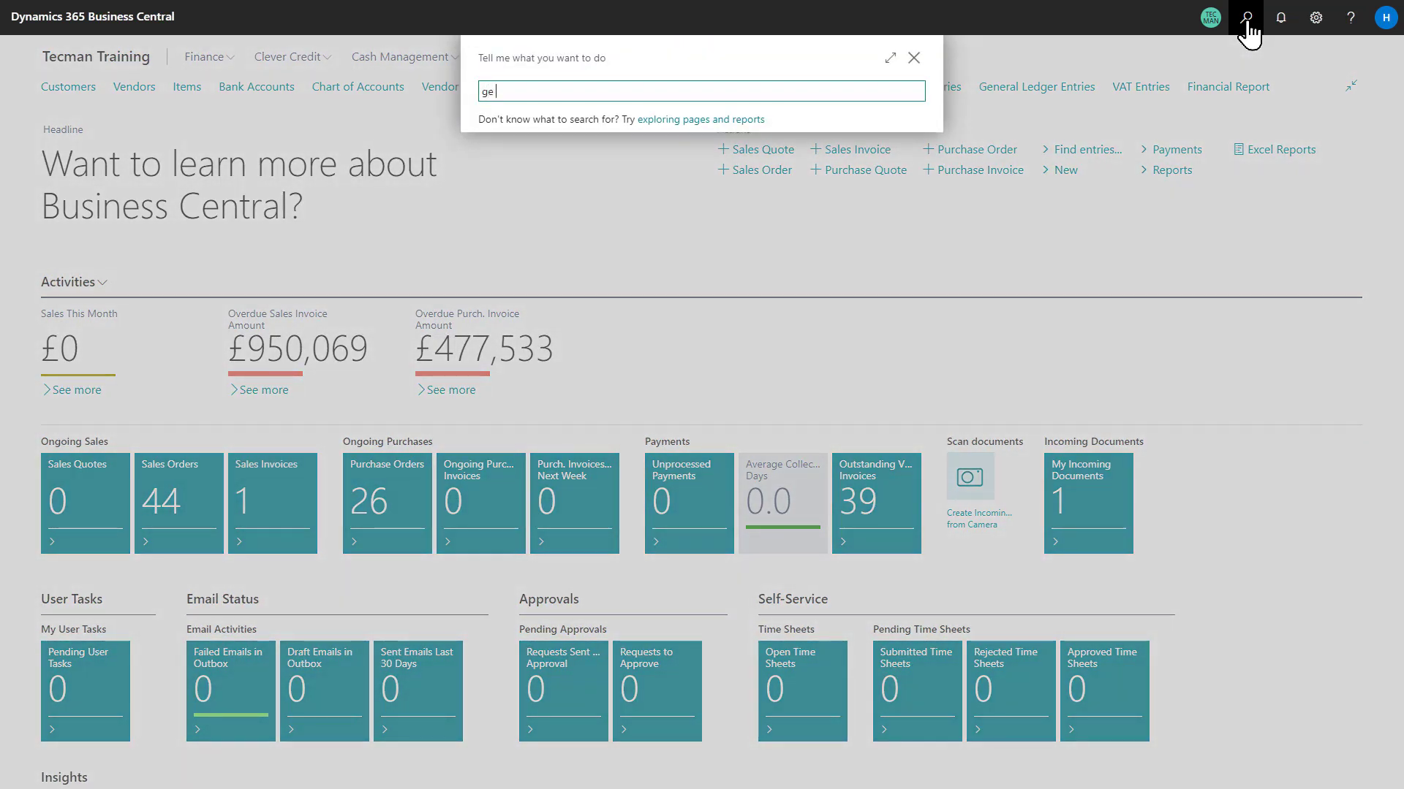
text(ge le se)
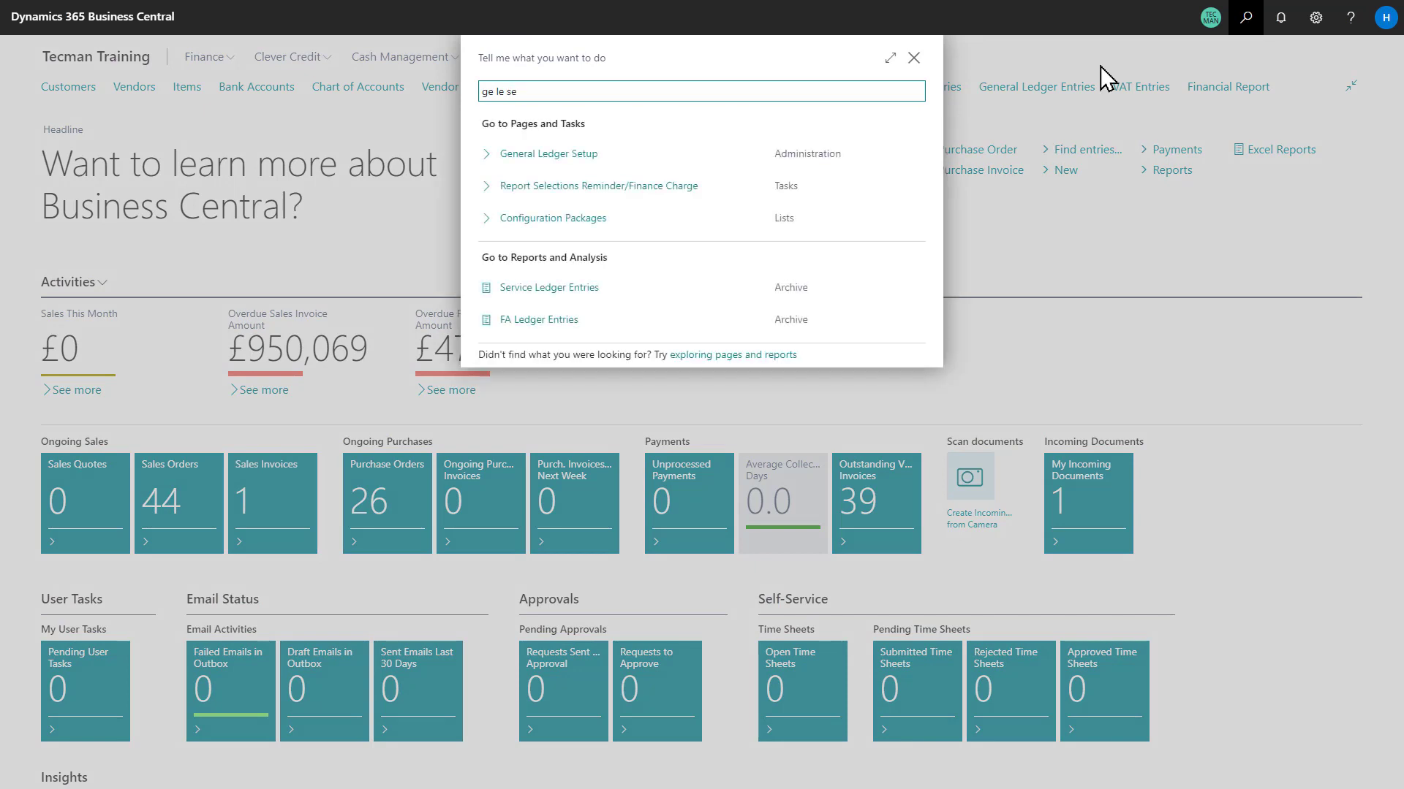
click(491, 155)
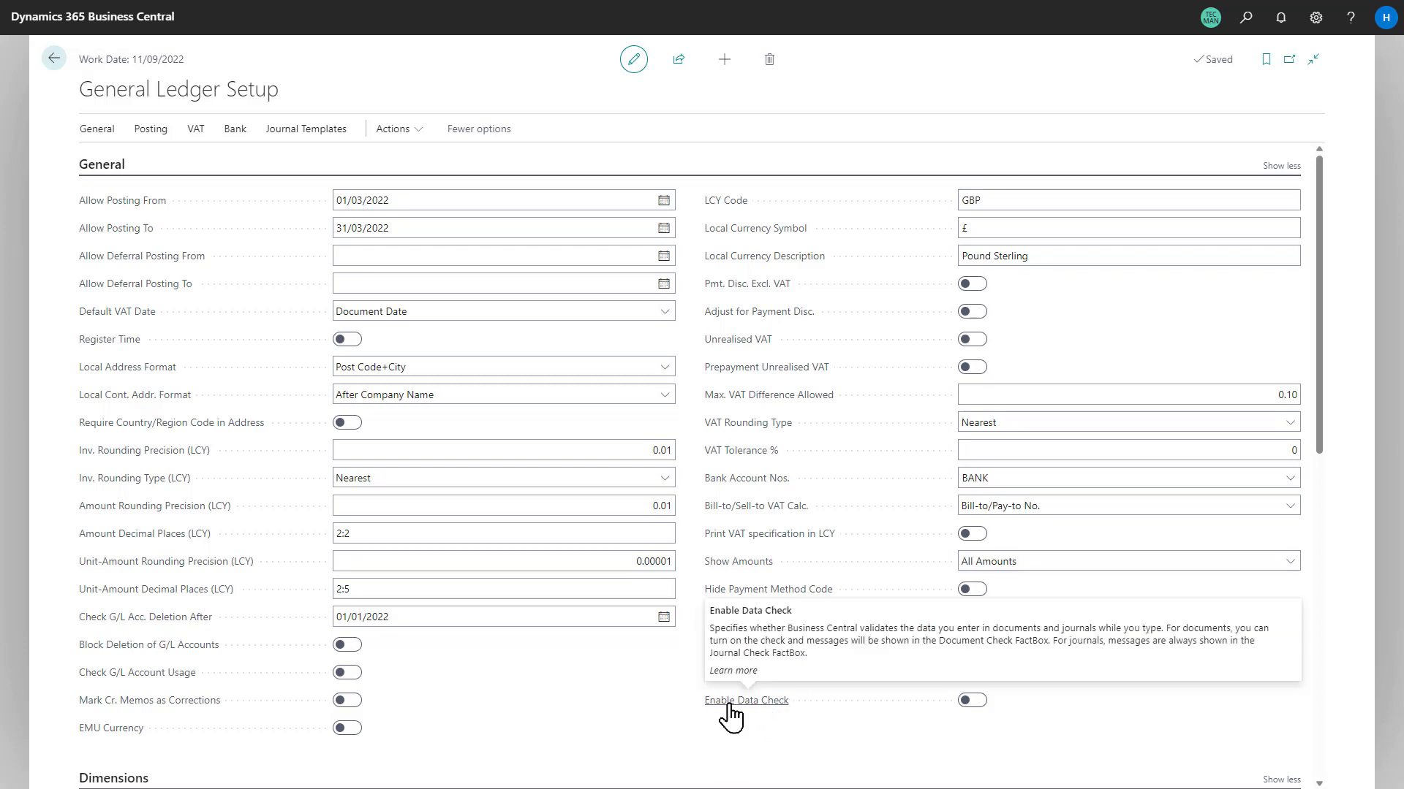
click(969, 702)
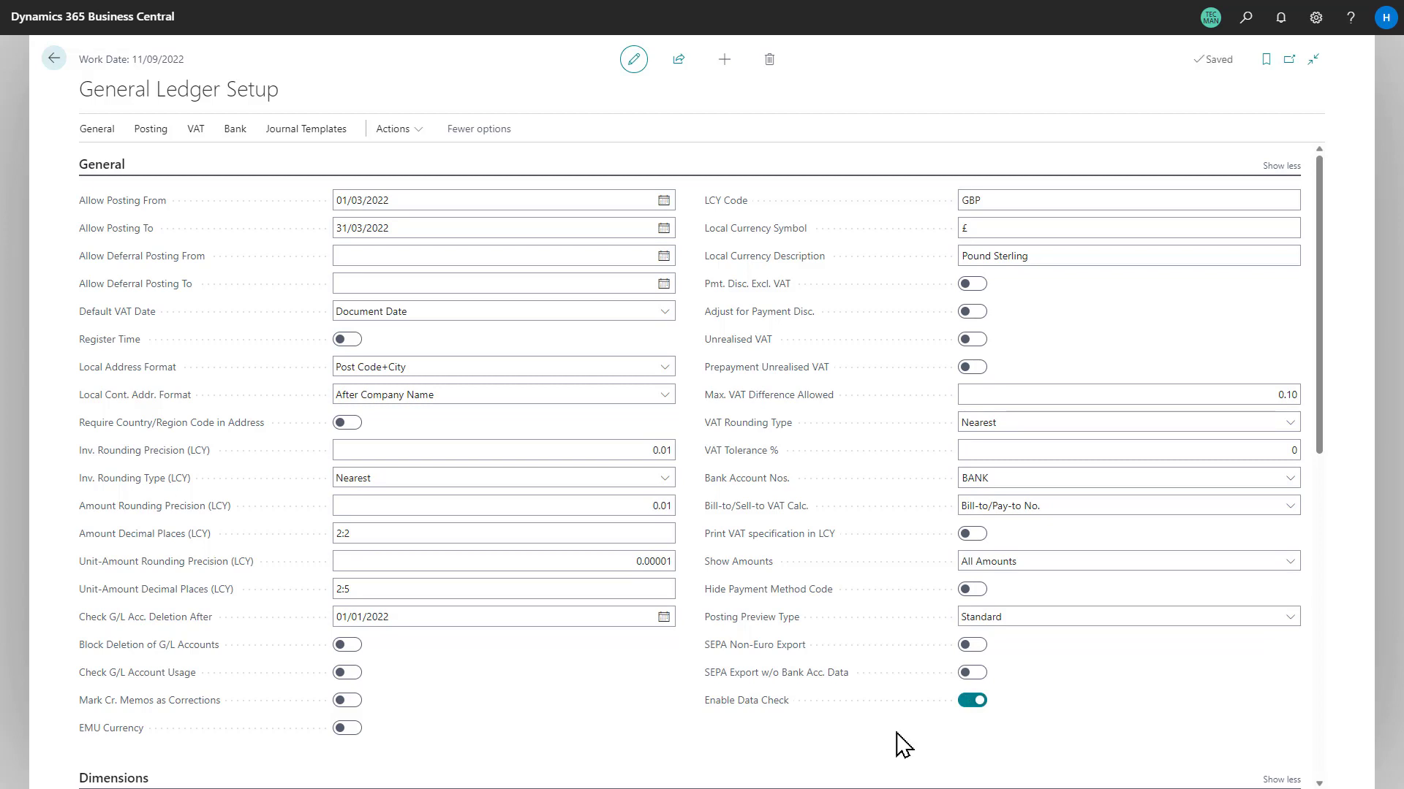
- Go back home and open sales order 1004 from the Sales Orders list
click(55, 66)
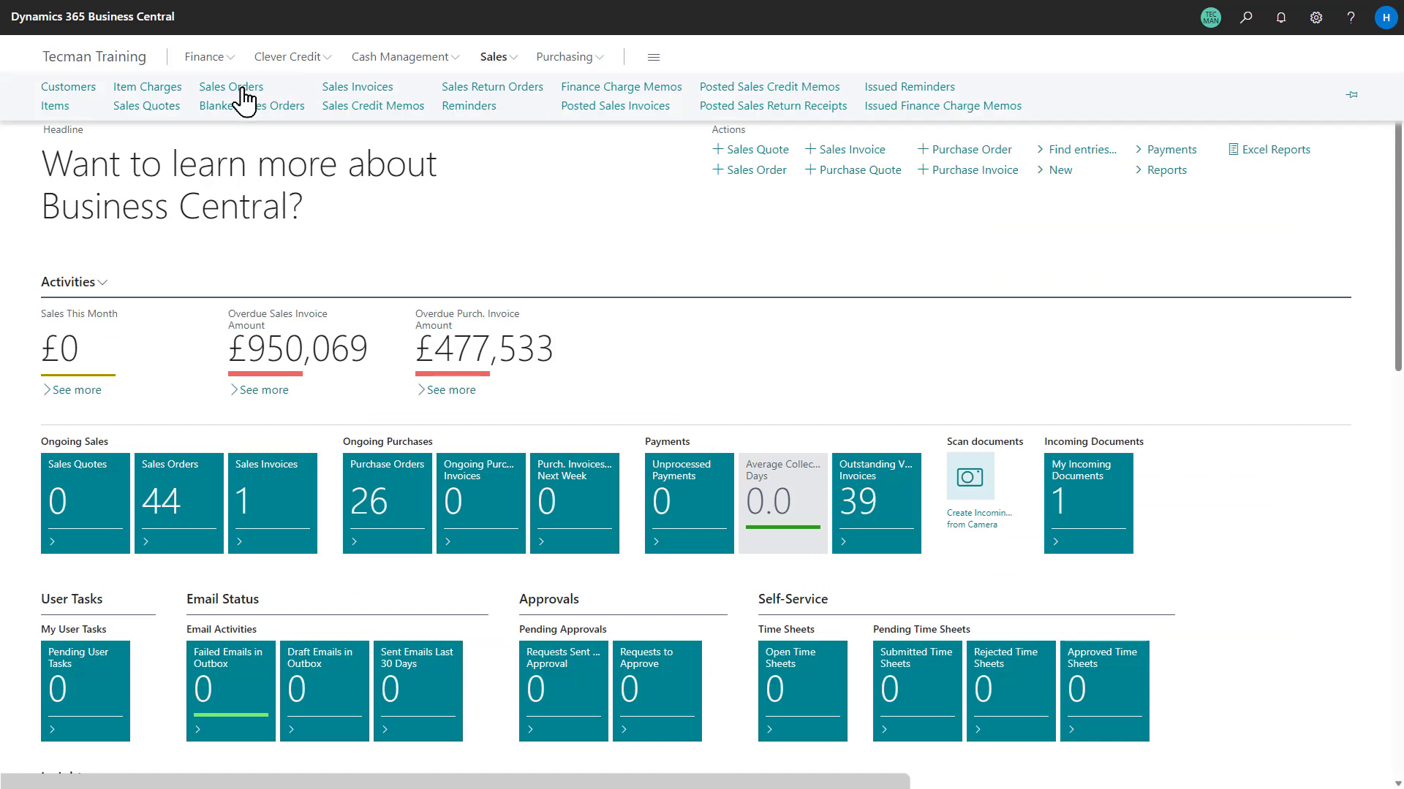
click(242, 90)
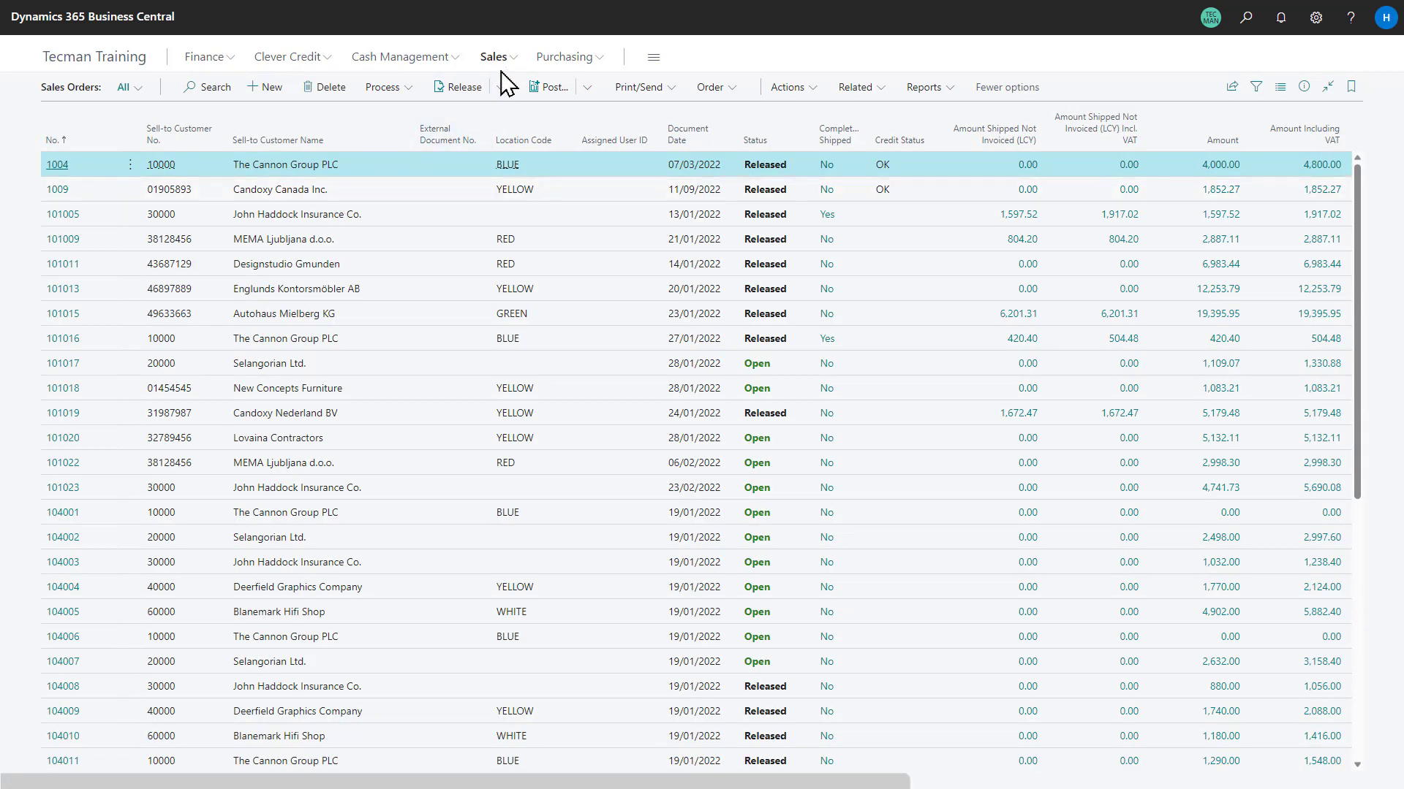
click(57, 165)
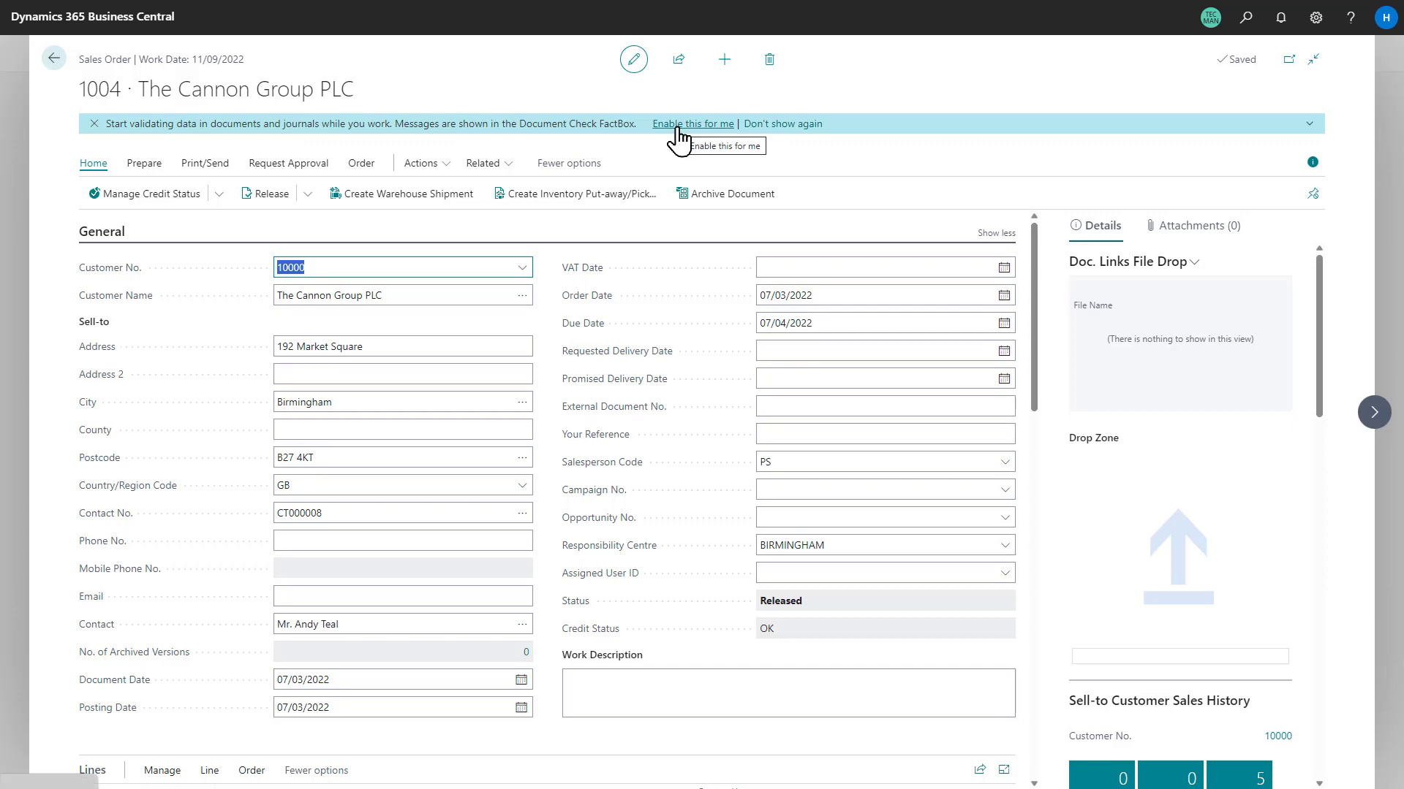
- Enable document checking for this user and scroll down to the order lines
click(678, 126)
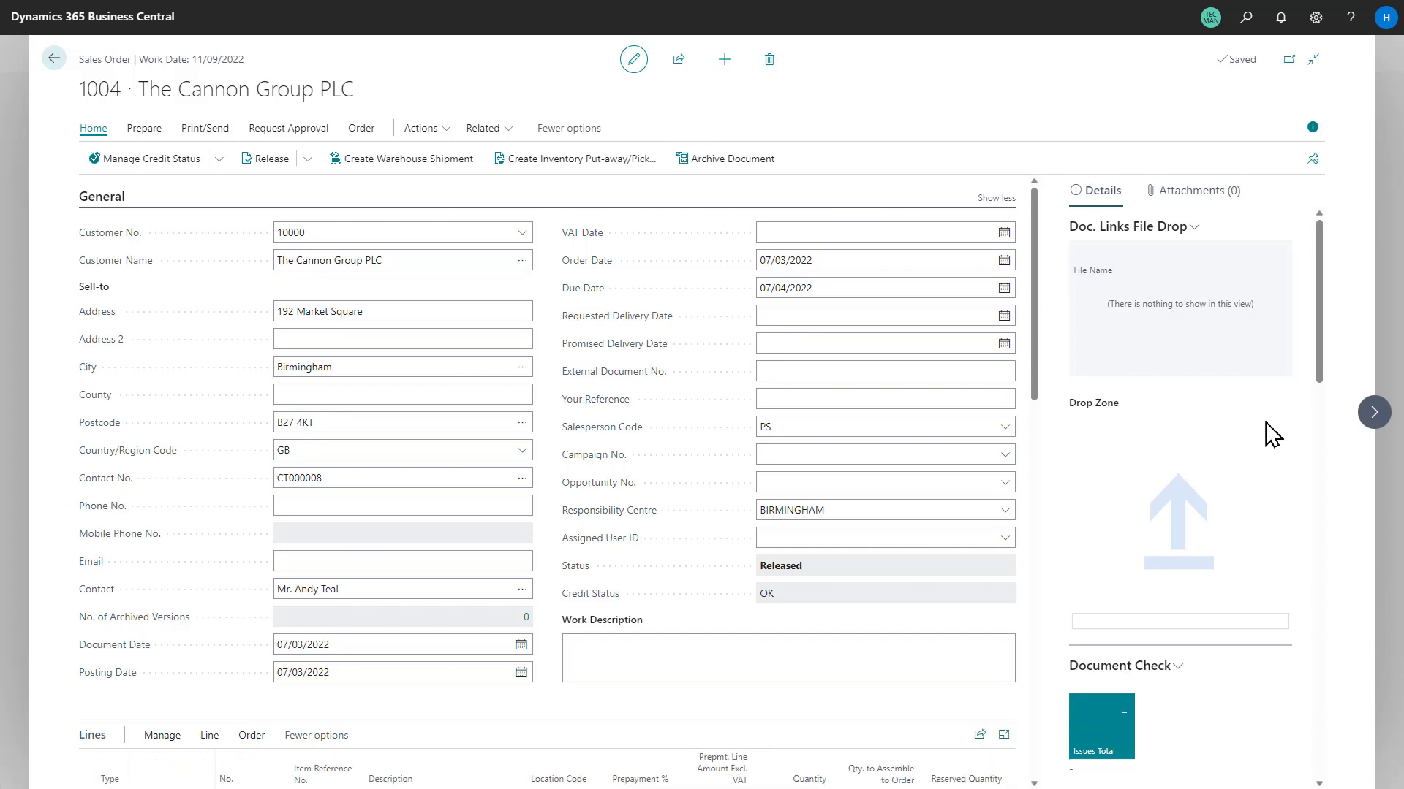
scroll(1191, 667, down, 4)
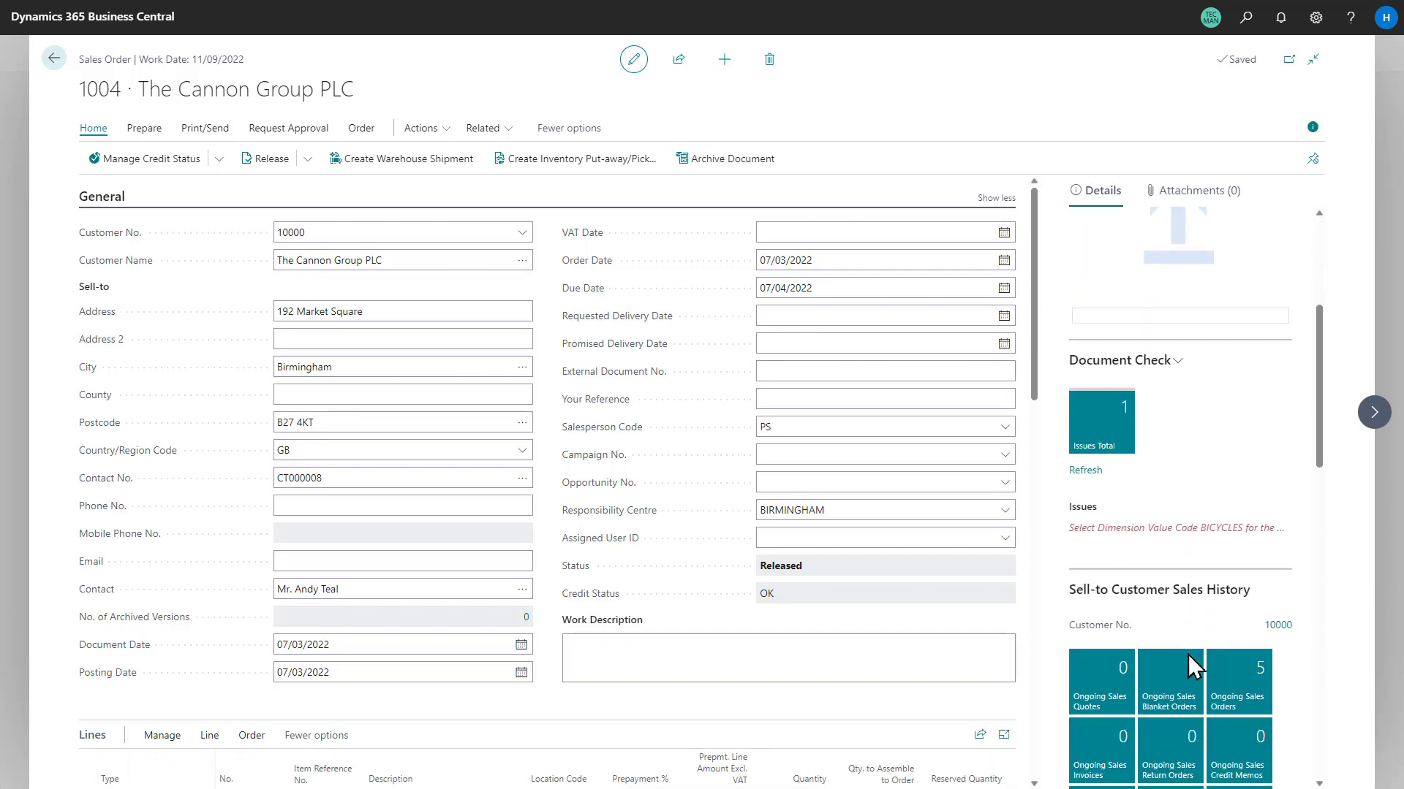
scroll(1237, 449, down, 1)
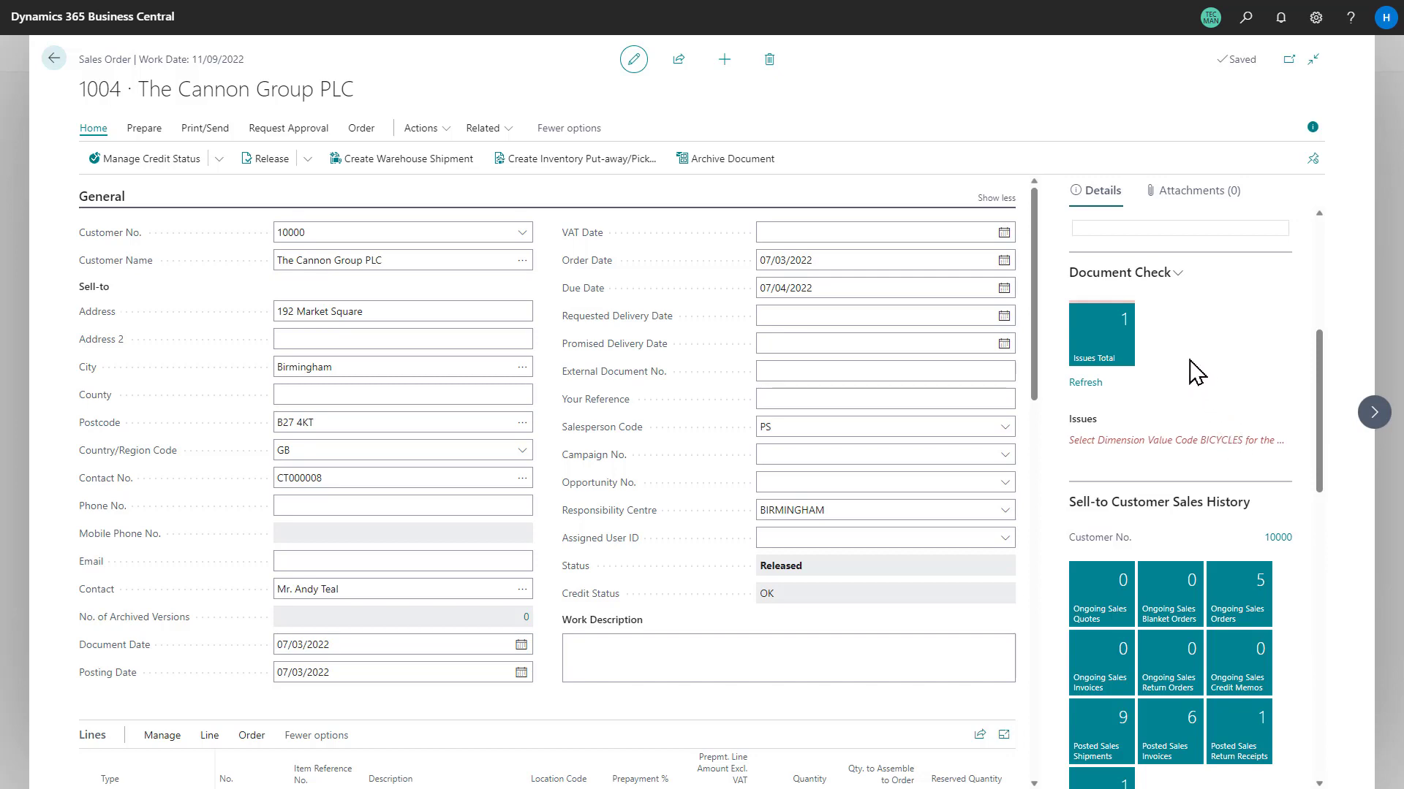
scroll(439, 709, down, 3)
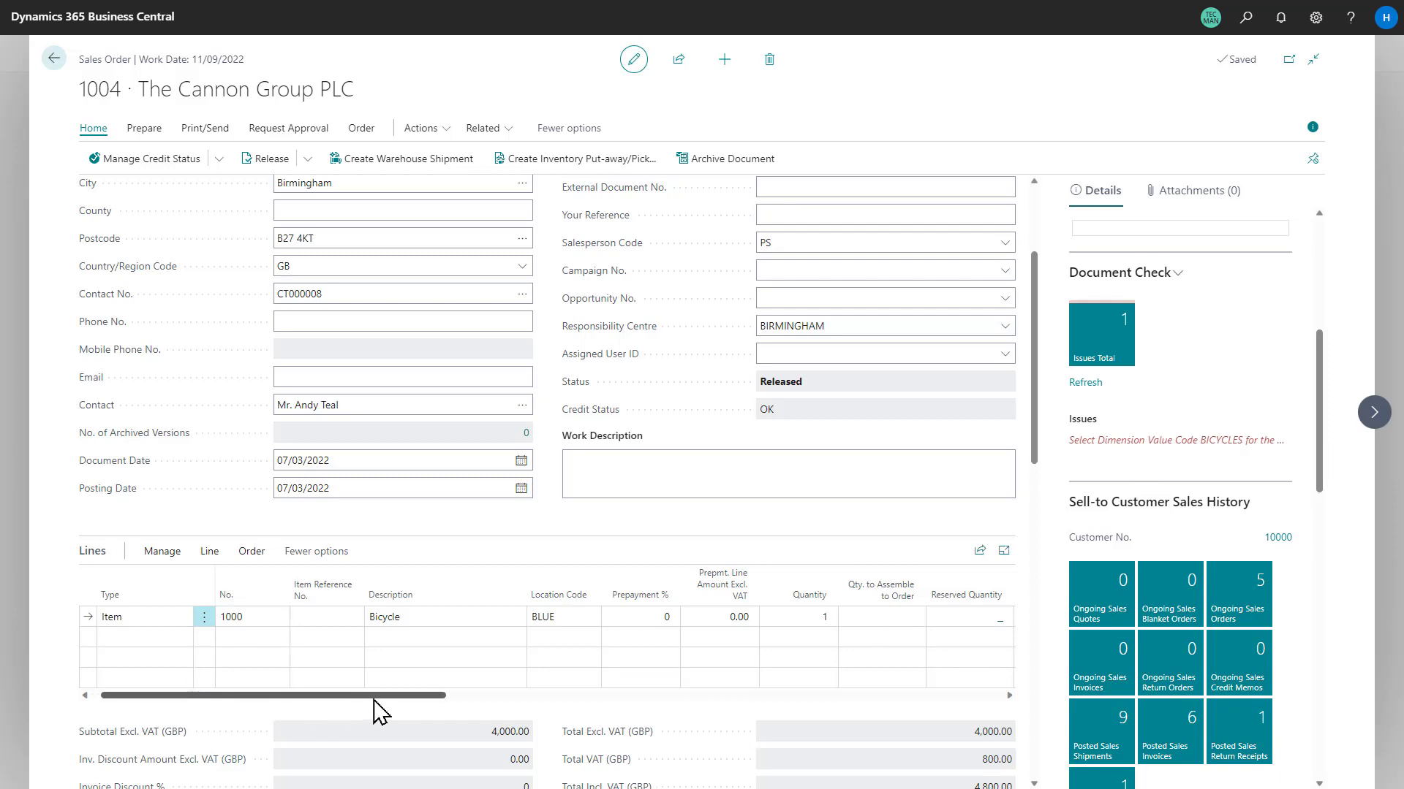
- Show the Related Information options for the Bicycle line
drag(379, 695, 307, 698)
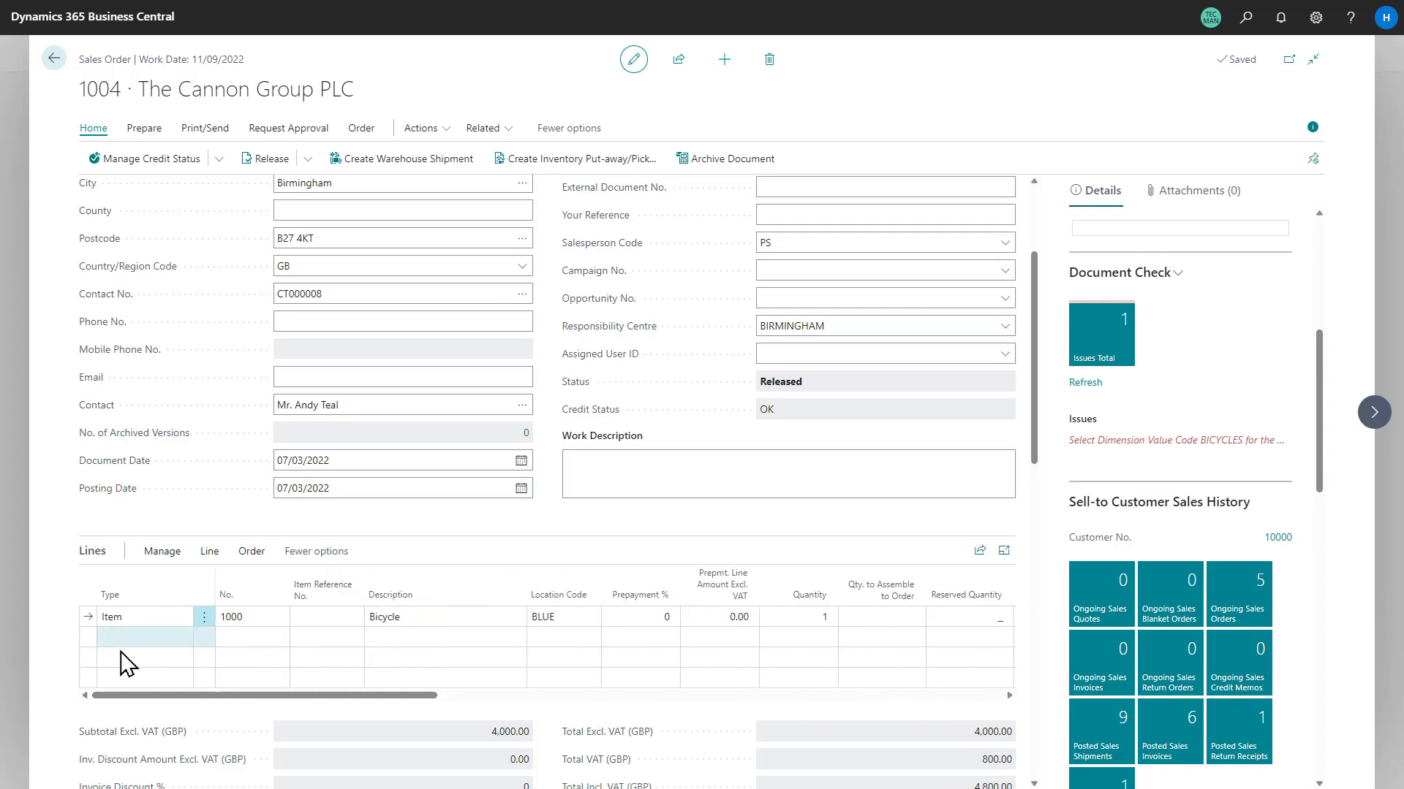
click(208, 556)
click(356, 587)
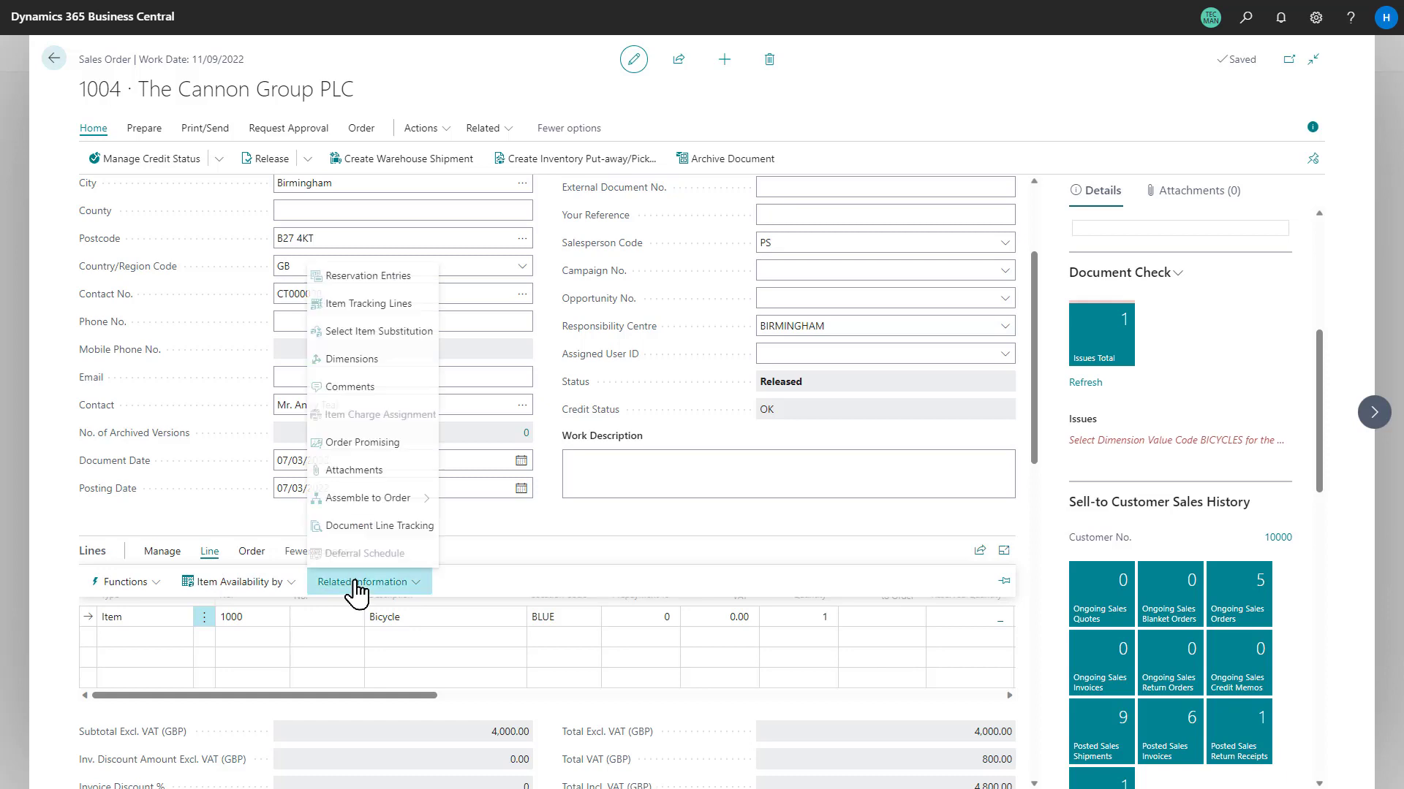
- Add dimension PRODUCT with value BICYCLES to the Bicycle line, then close the dimensions
click(344, 358)
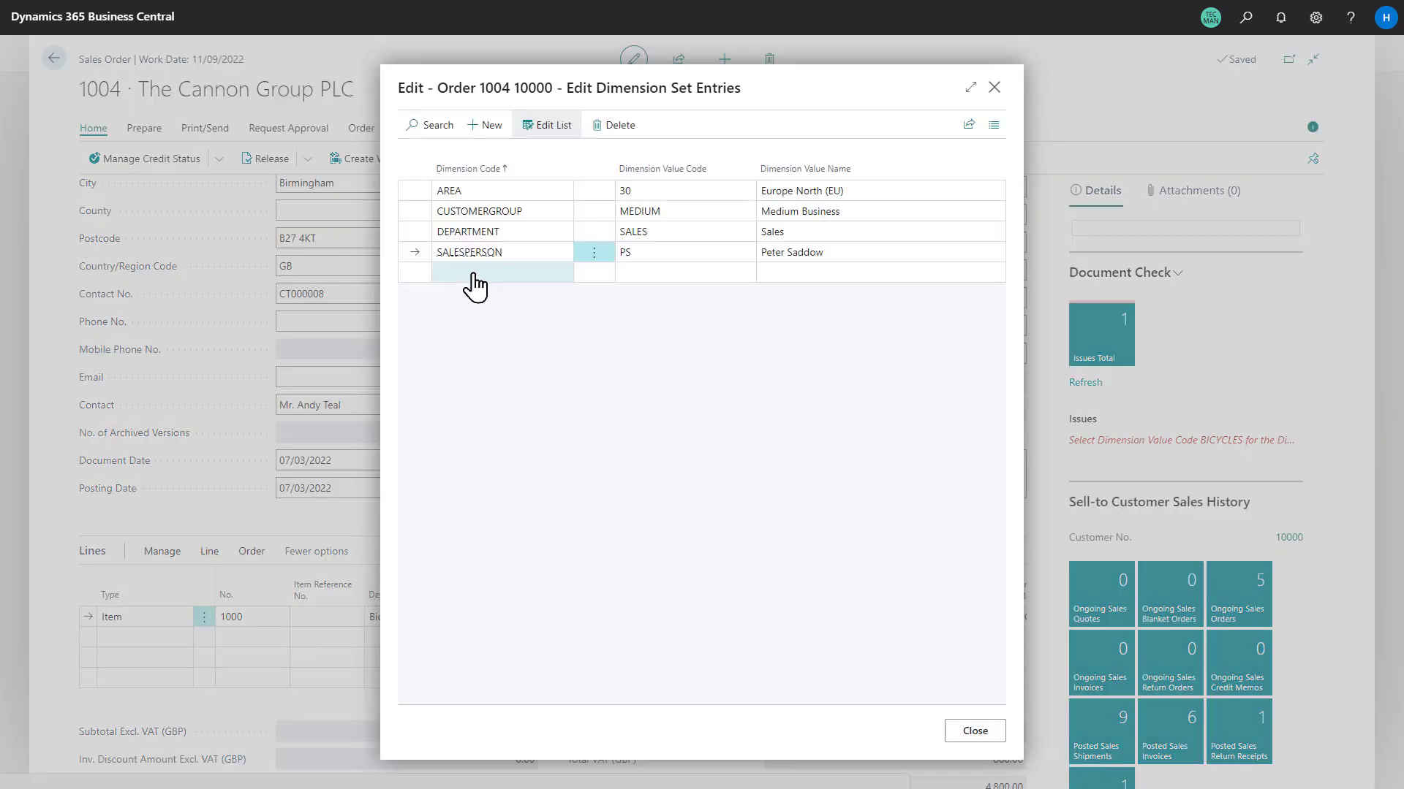
click(474, 275)
click(562, 273)
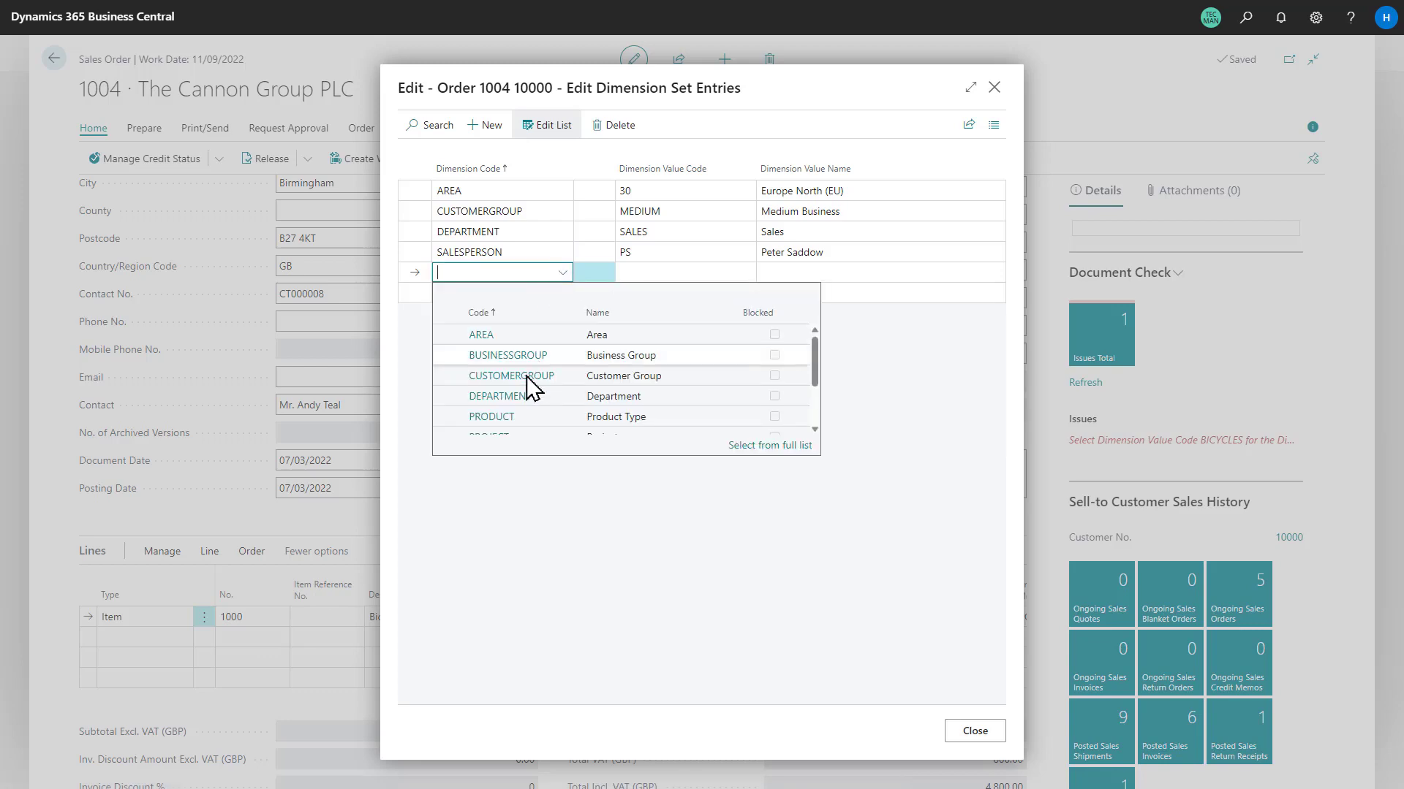
click(533, 417)
click(712, 274)
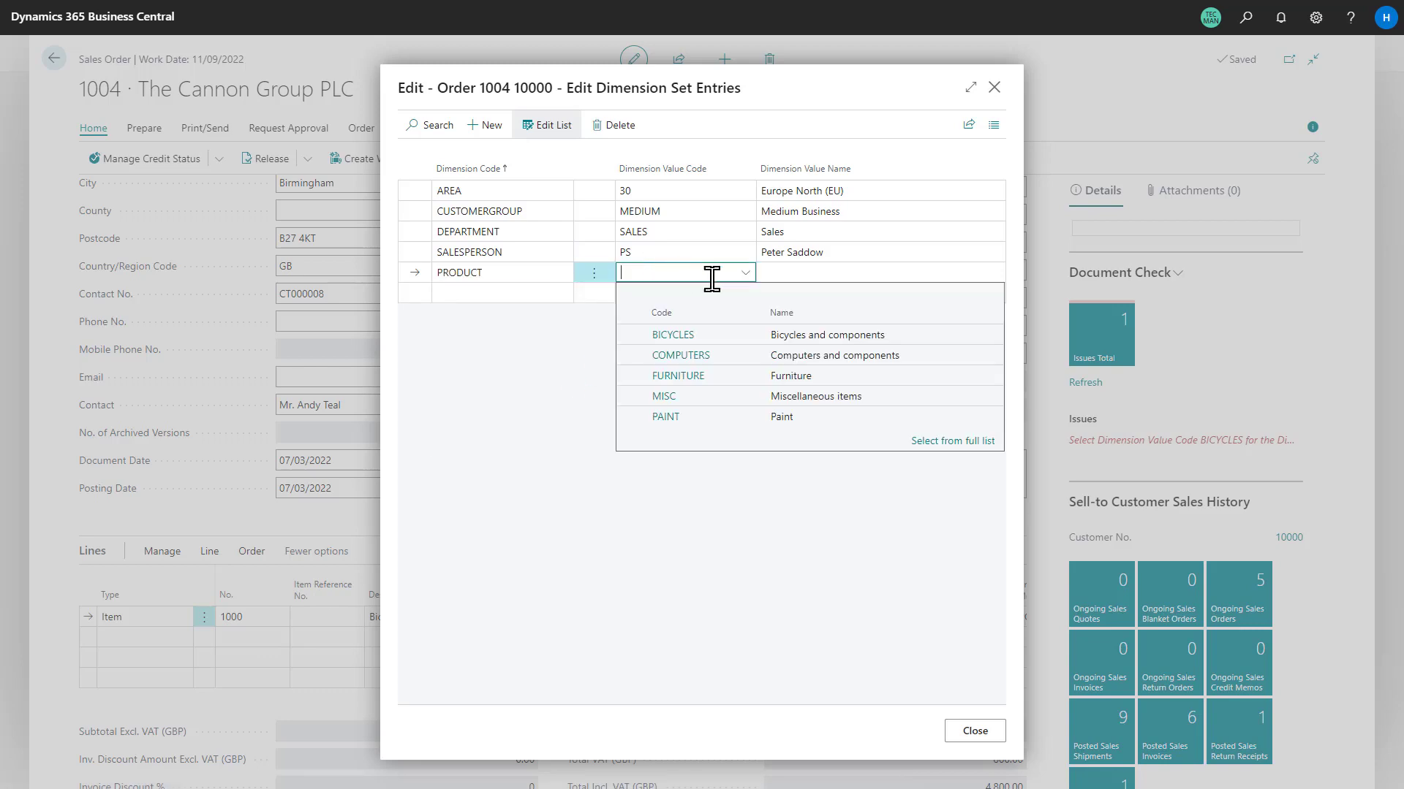
click(706, 335)
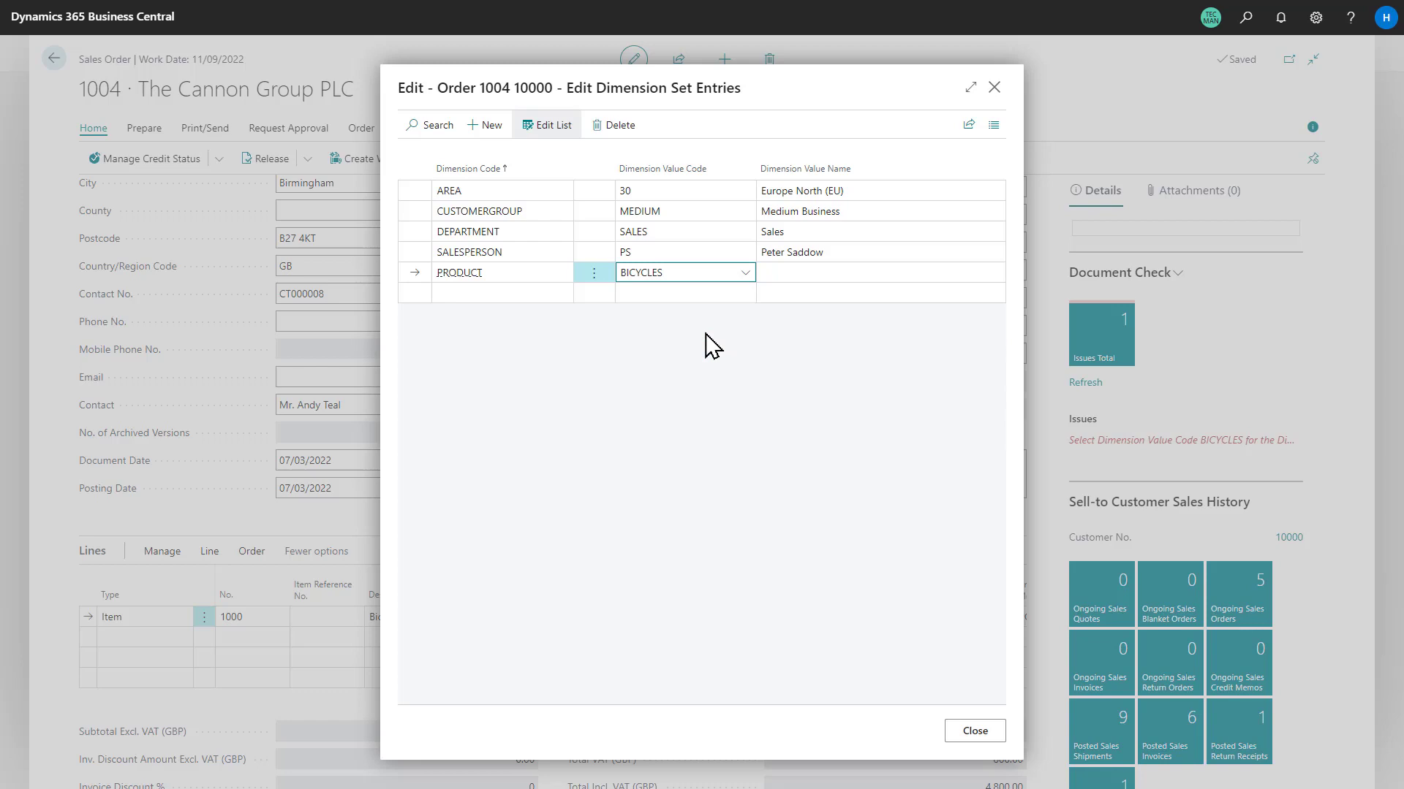
key(Return)
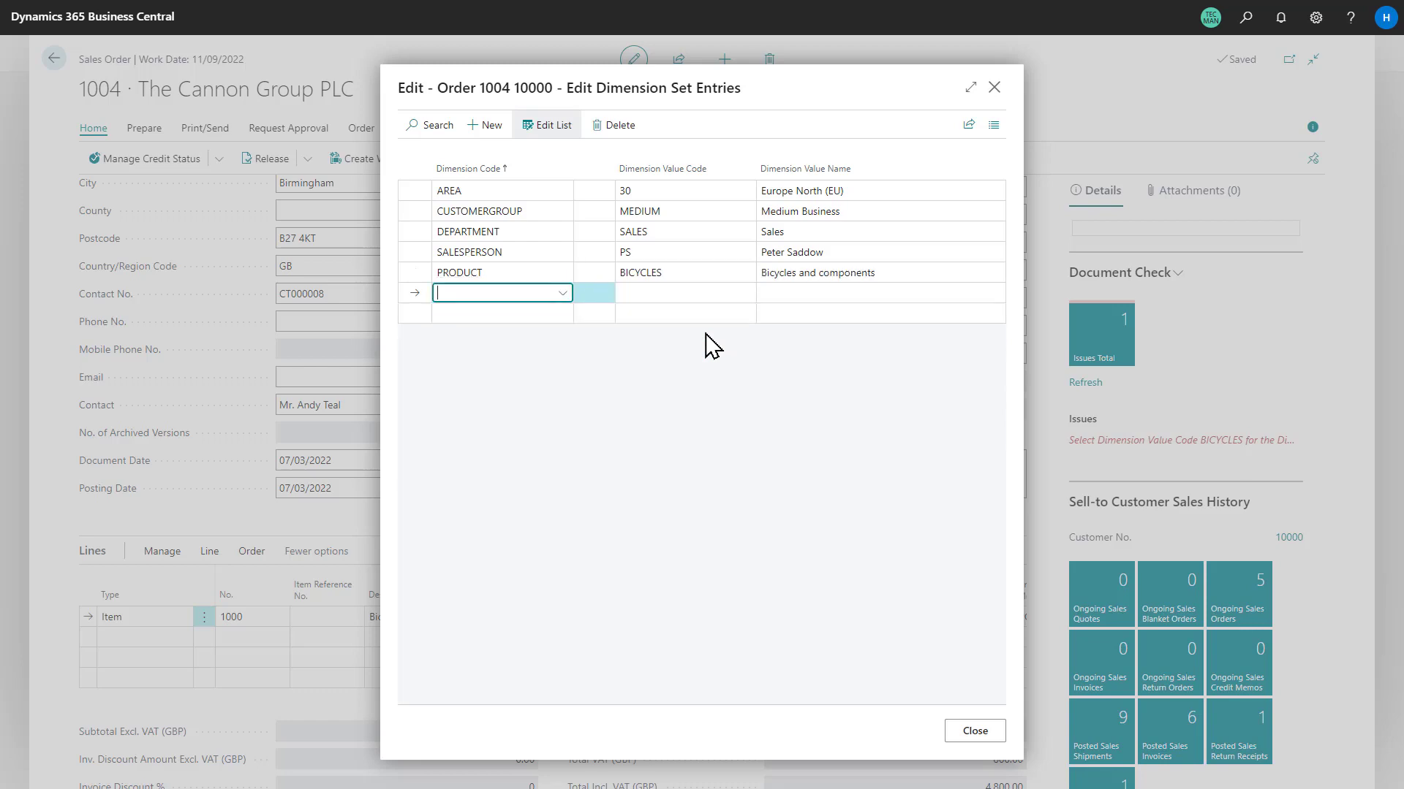
click(975, 733)
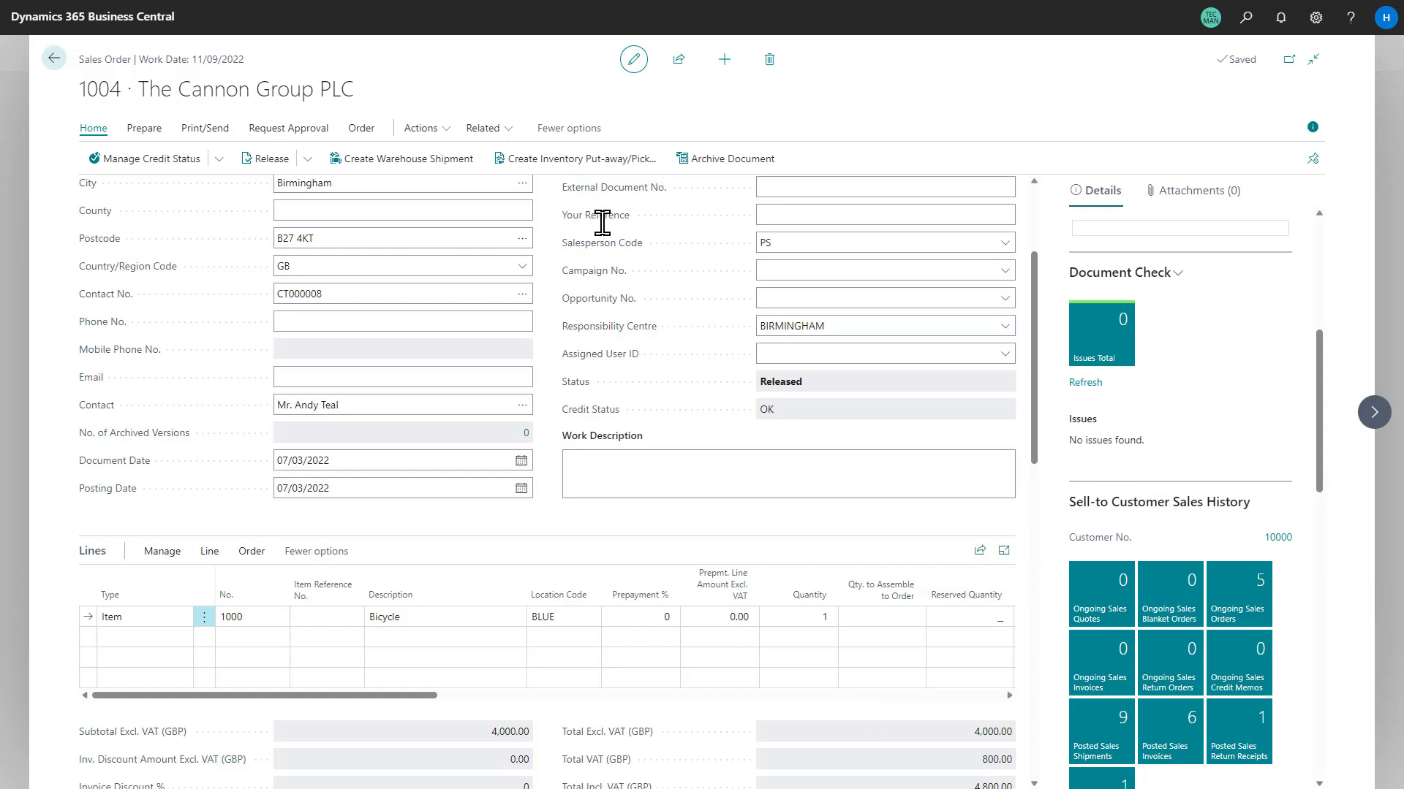
- Open the NO VAT batch from Finance > General Journals and show its Journal Check details
click(52, 59)
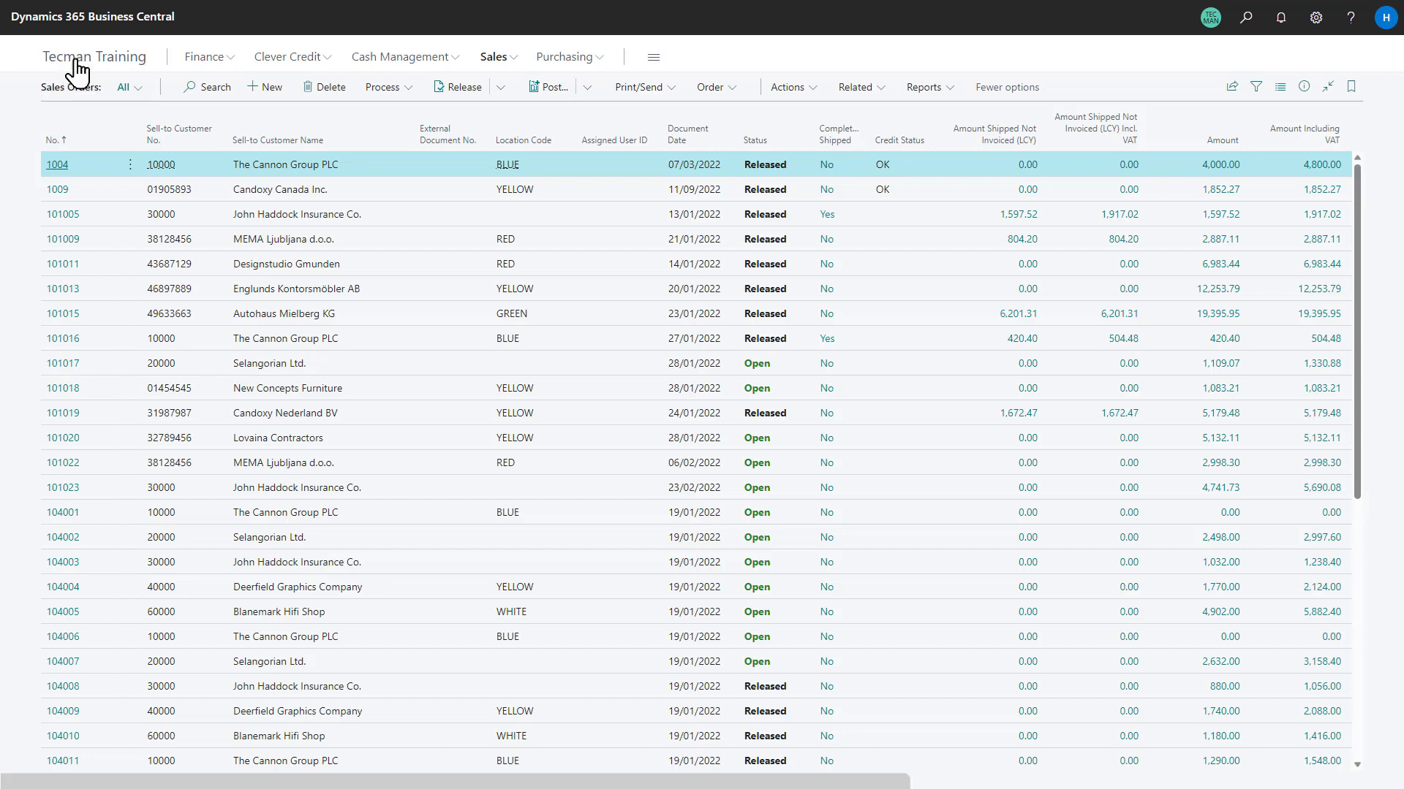
click(77, 59)
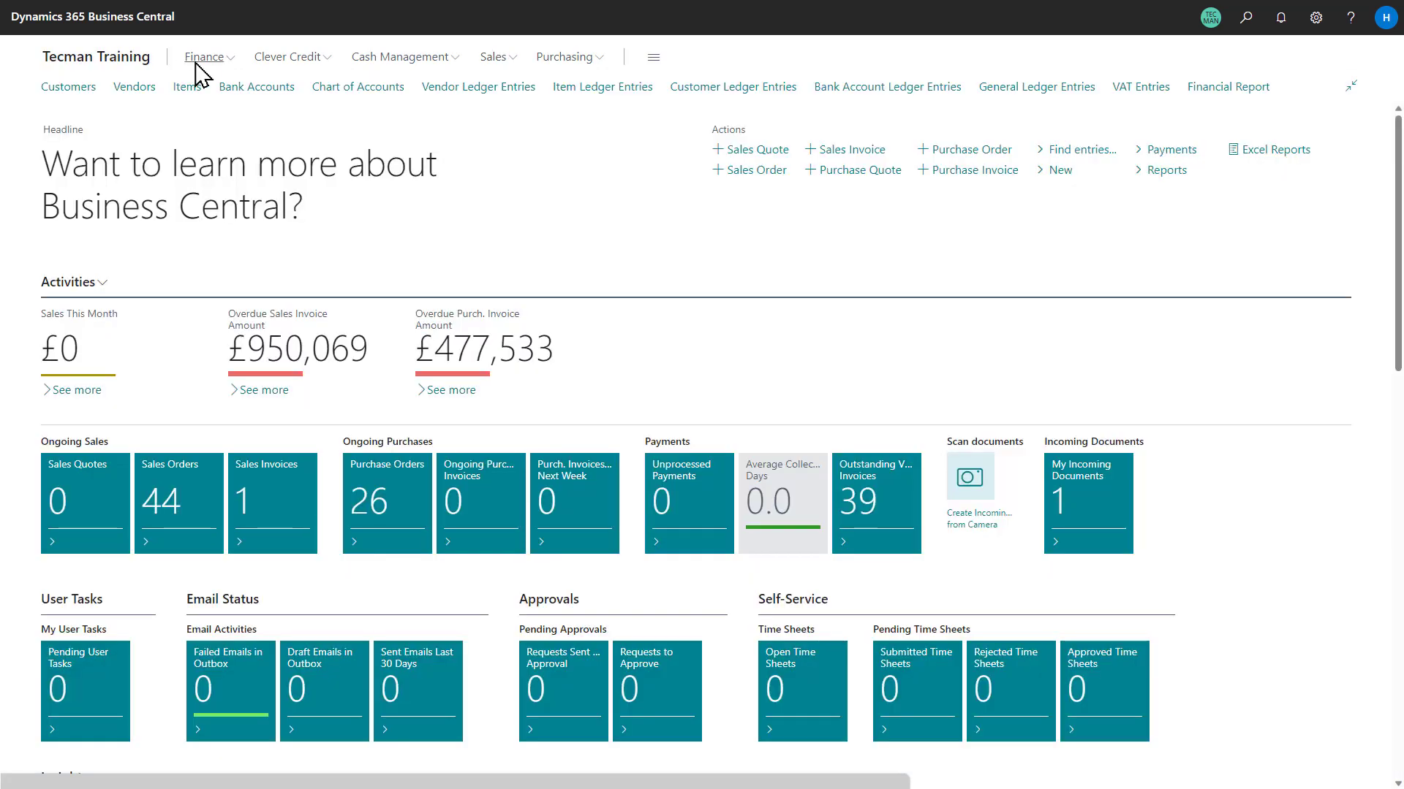
click(204, 57)
click(84, 88)
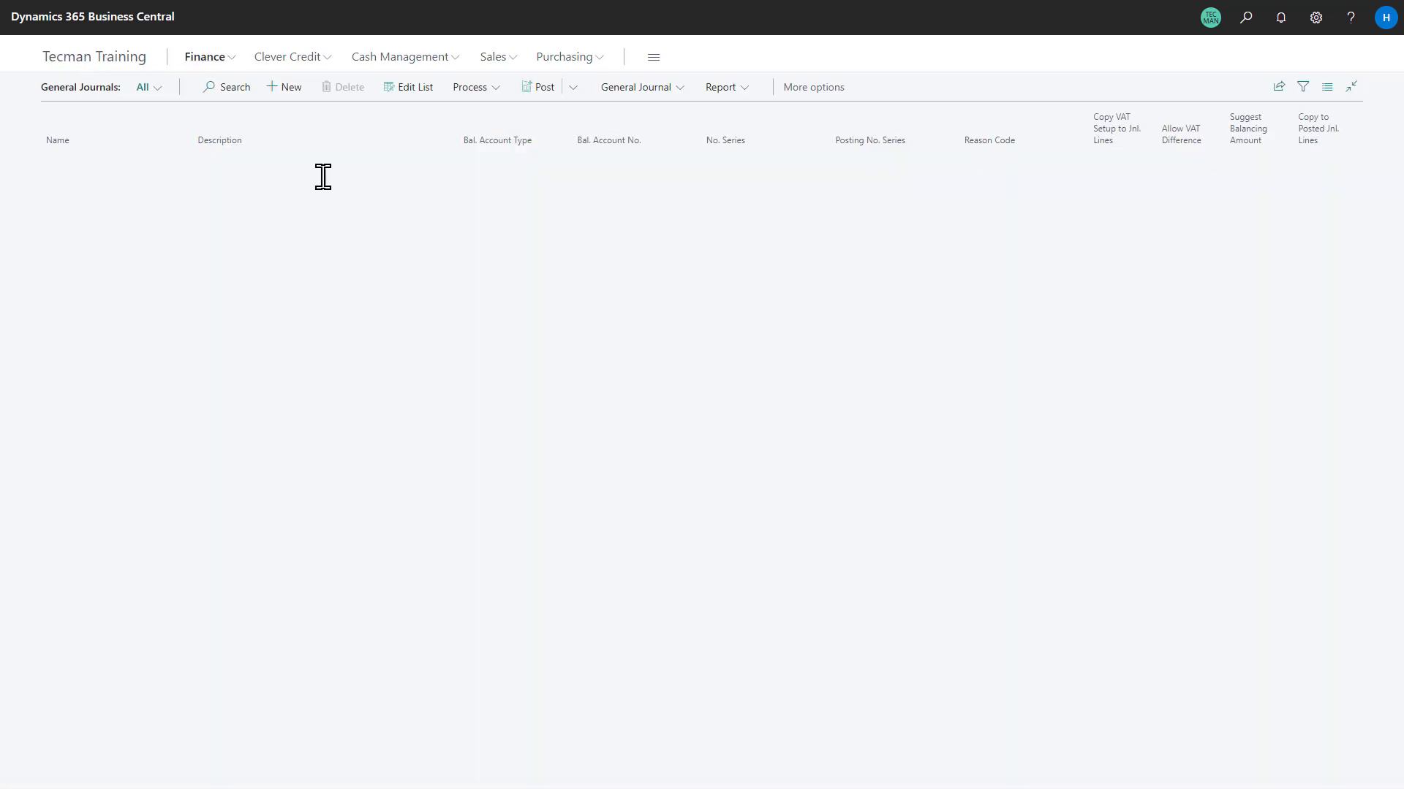
click(70, 268)
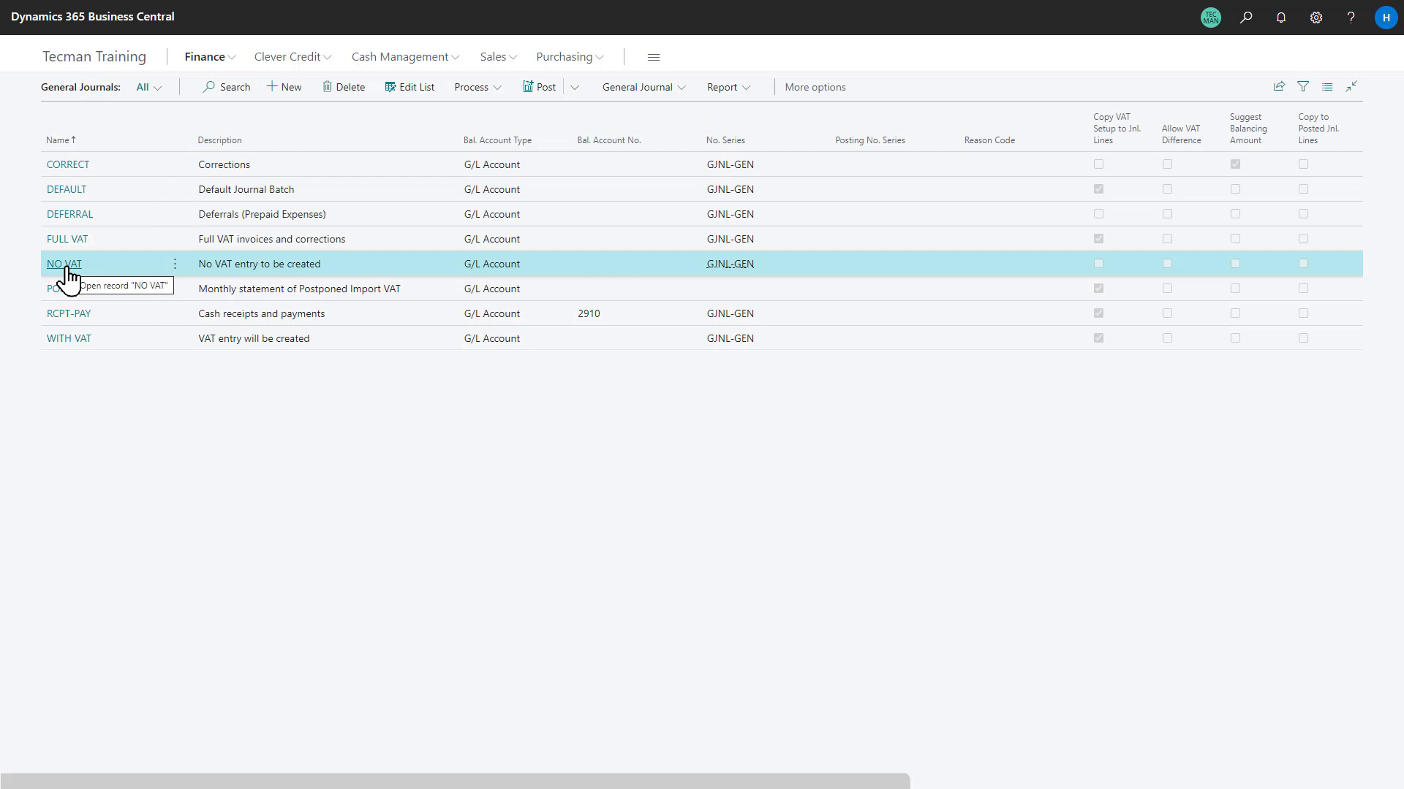
click(67, 267)
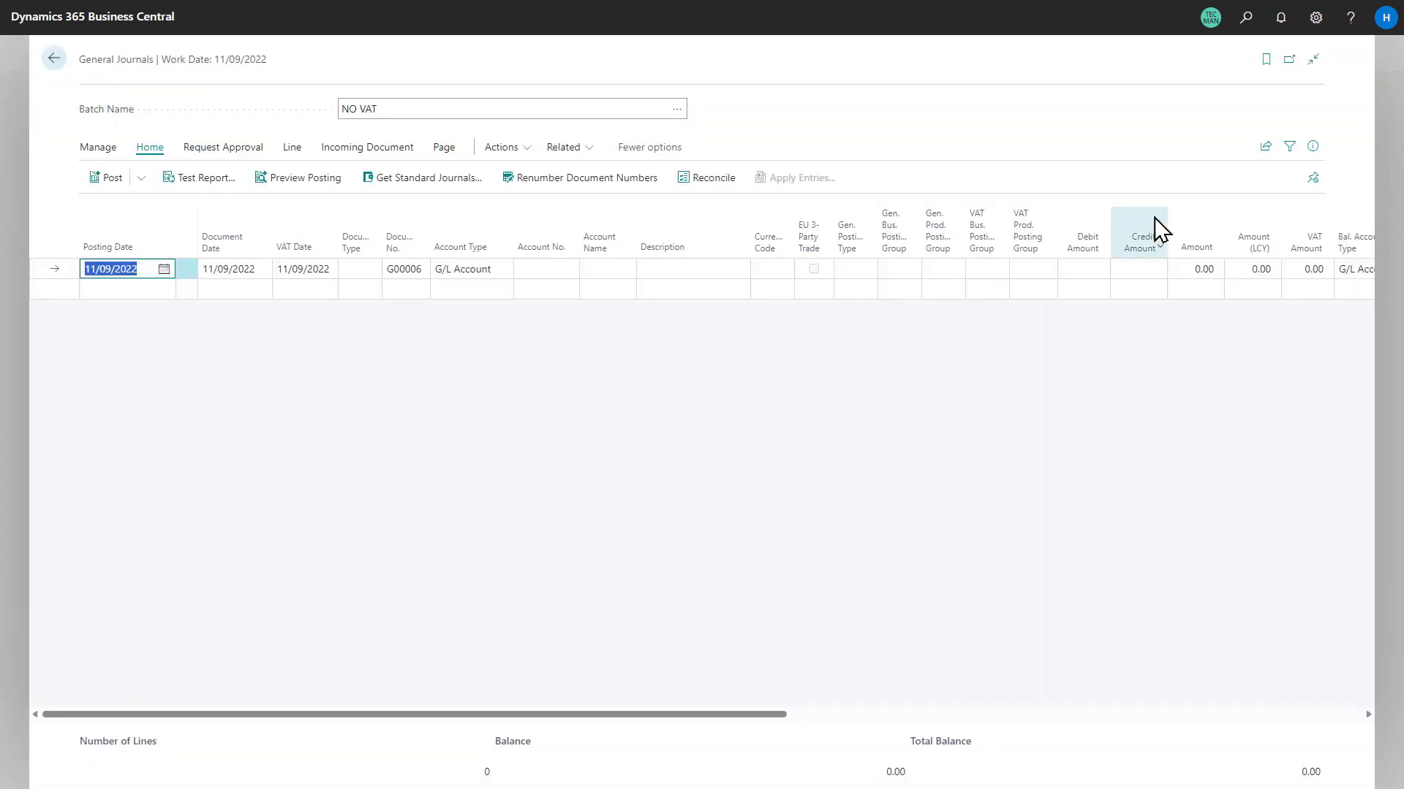
click(1314, 149)
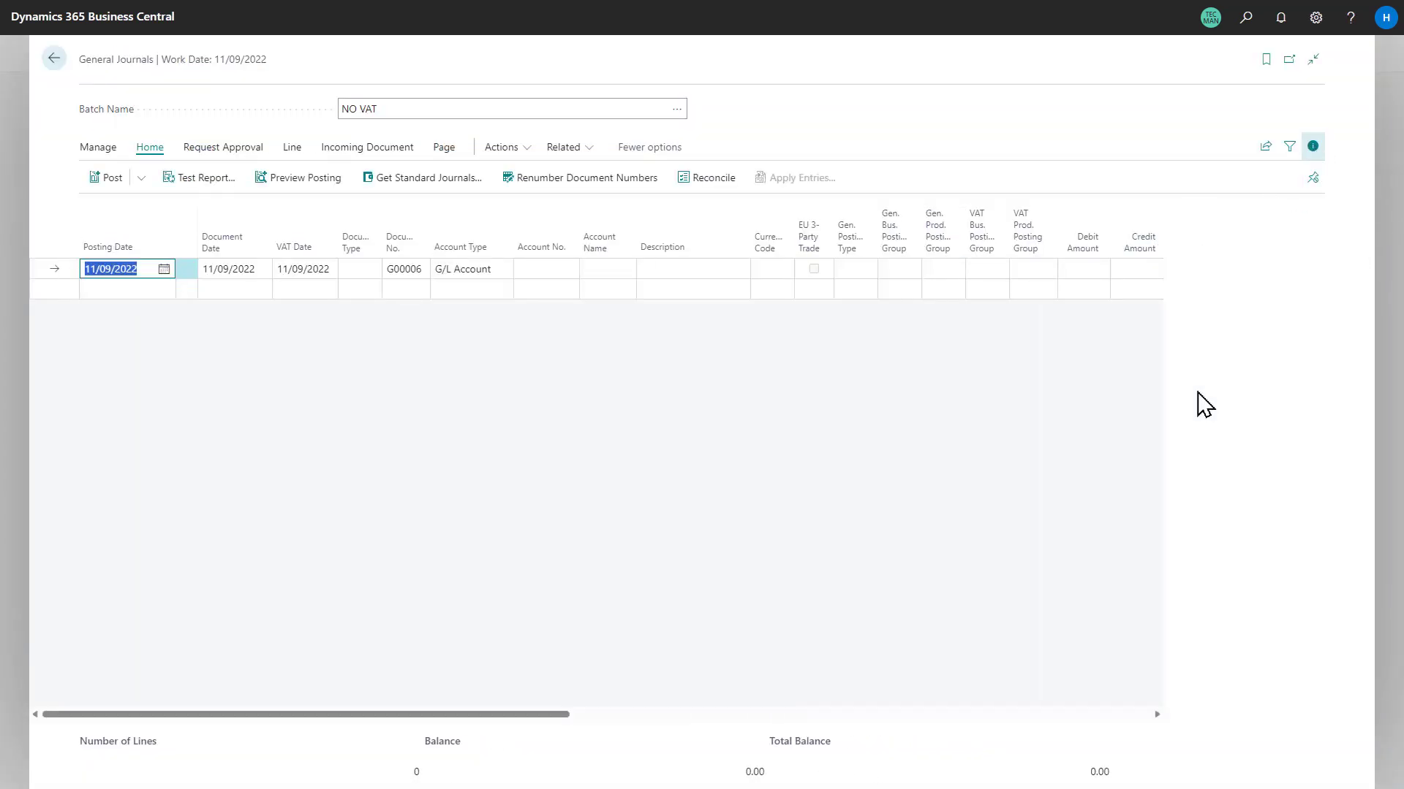
scroll(1182, 550, down, 3)
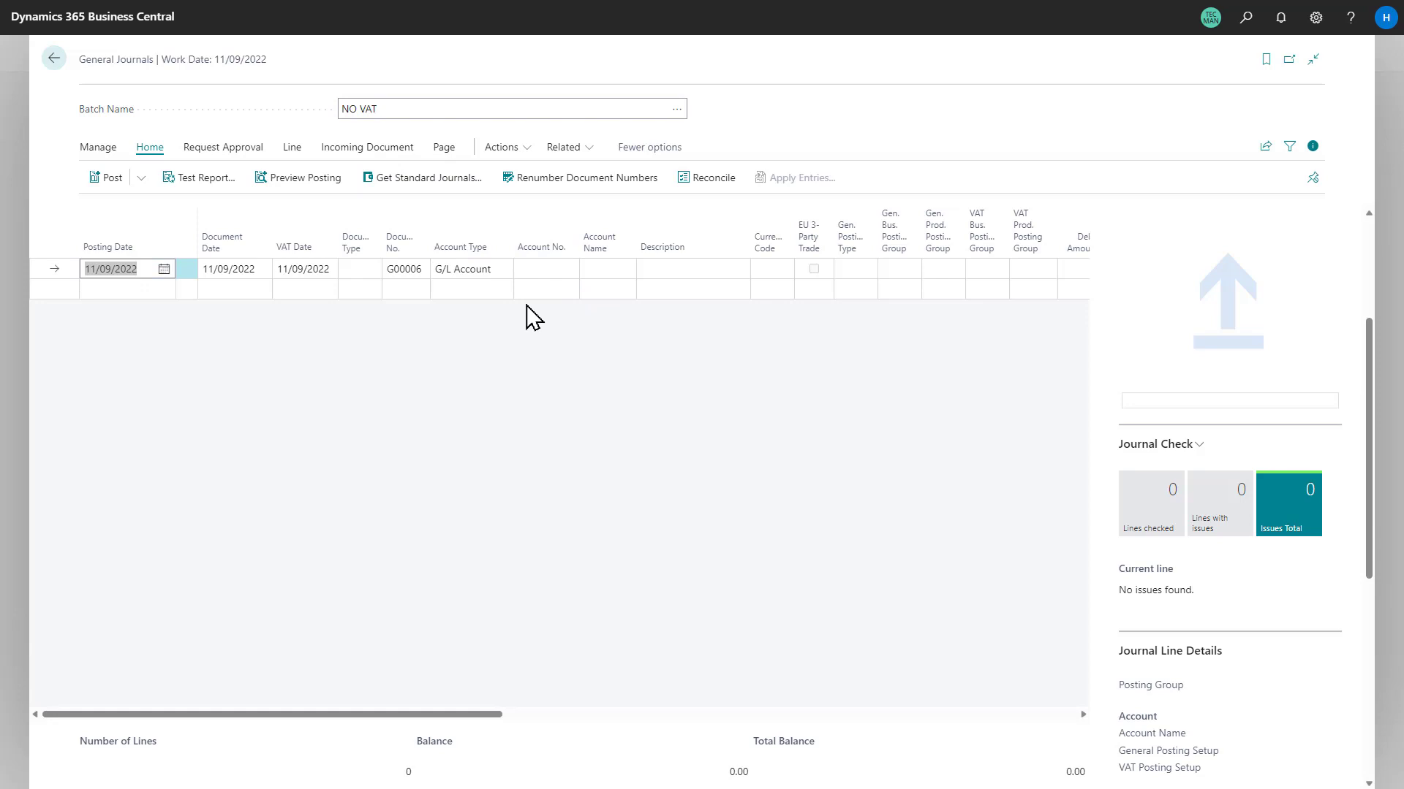
- Set the first journal line's account to 8110 Cleaning and hide the details pane
click(539, 271)
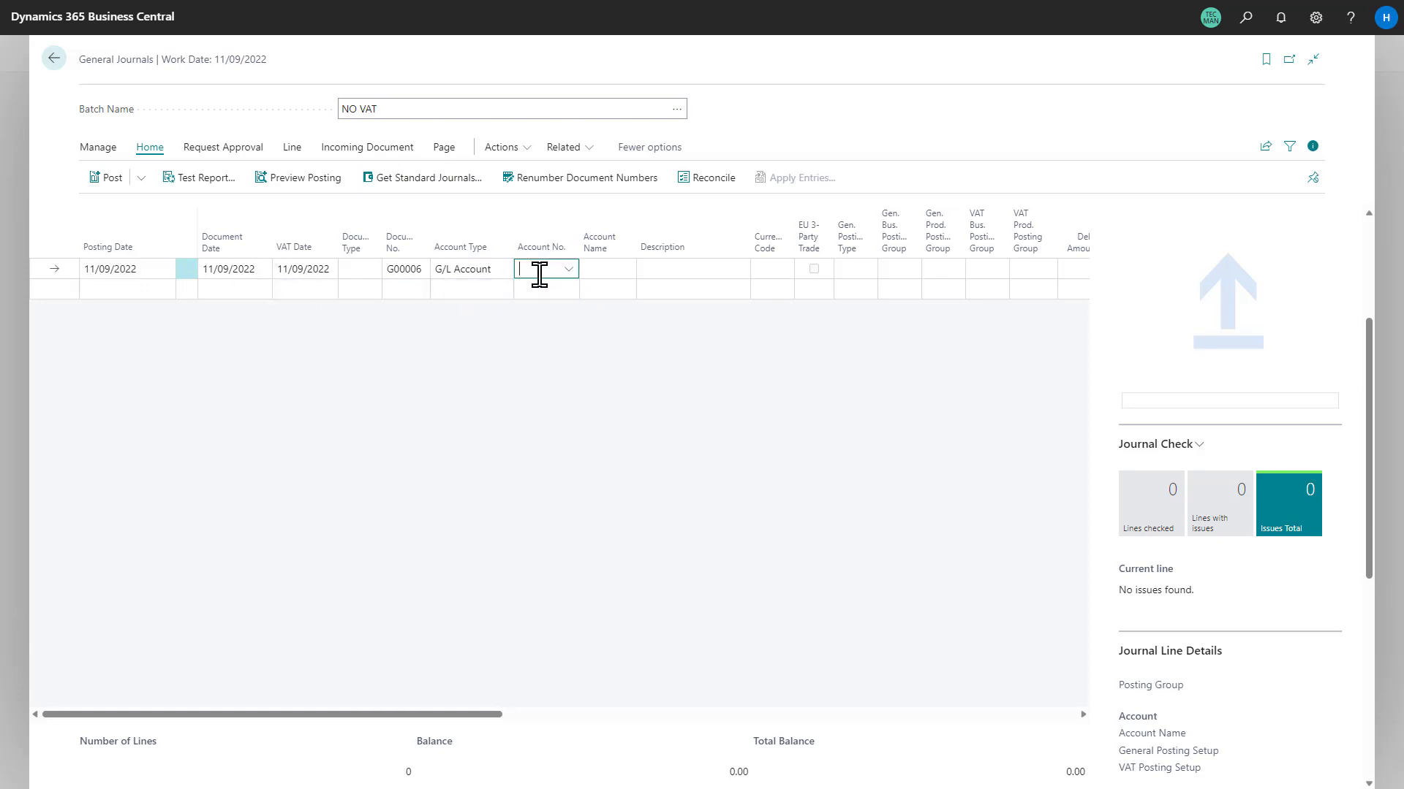
text(8110)
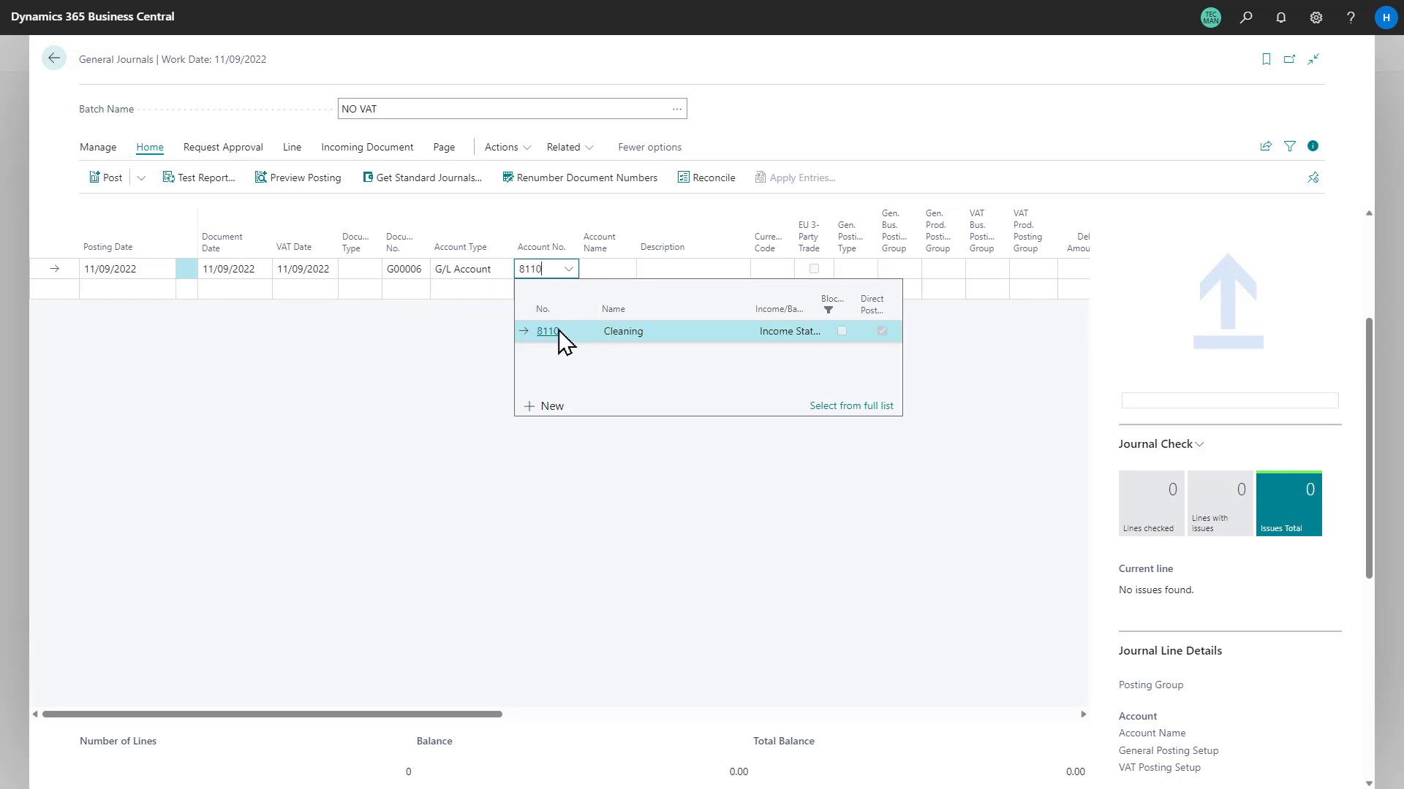
click(558, 331)
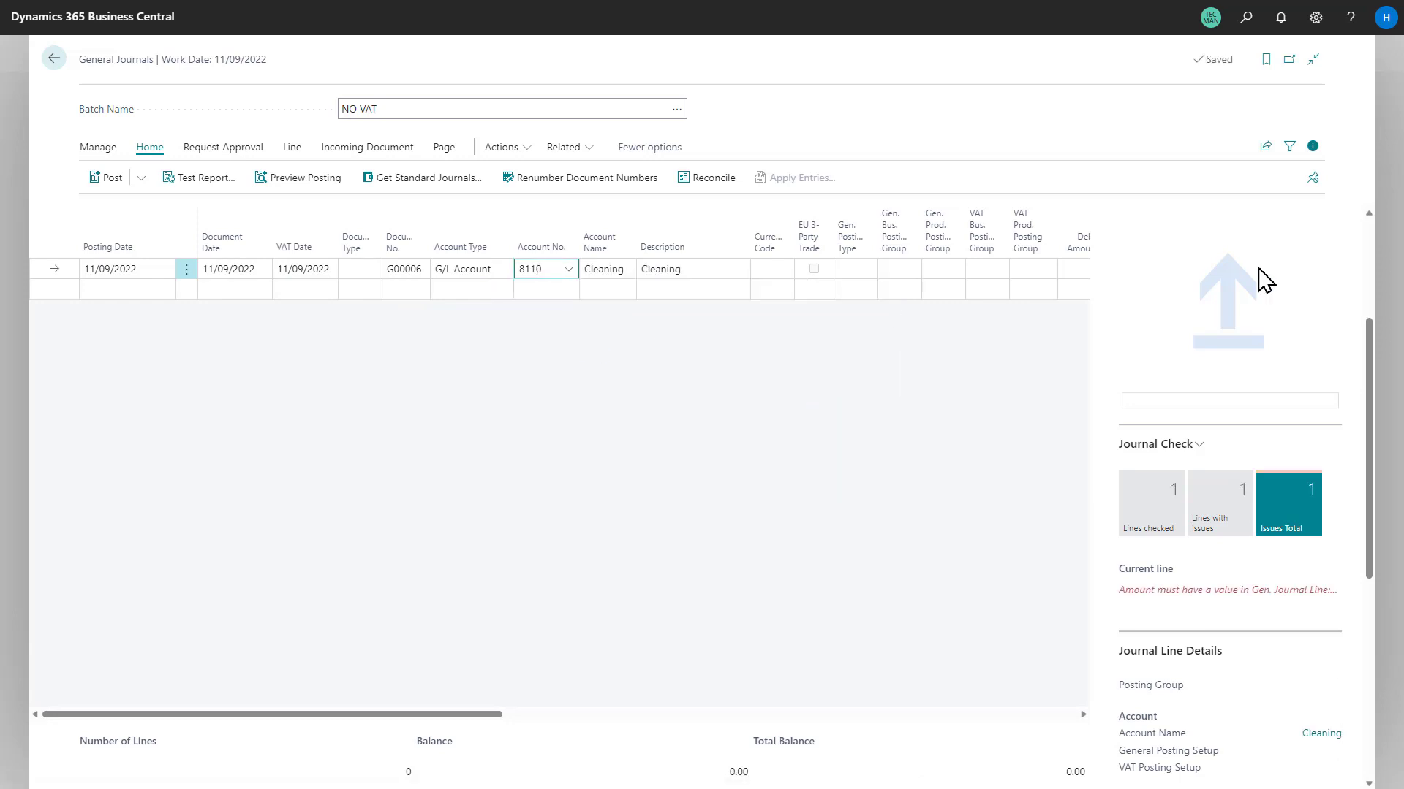
click(1313, 148)
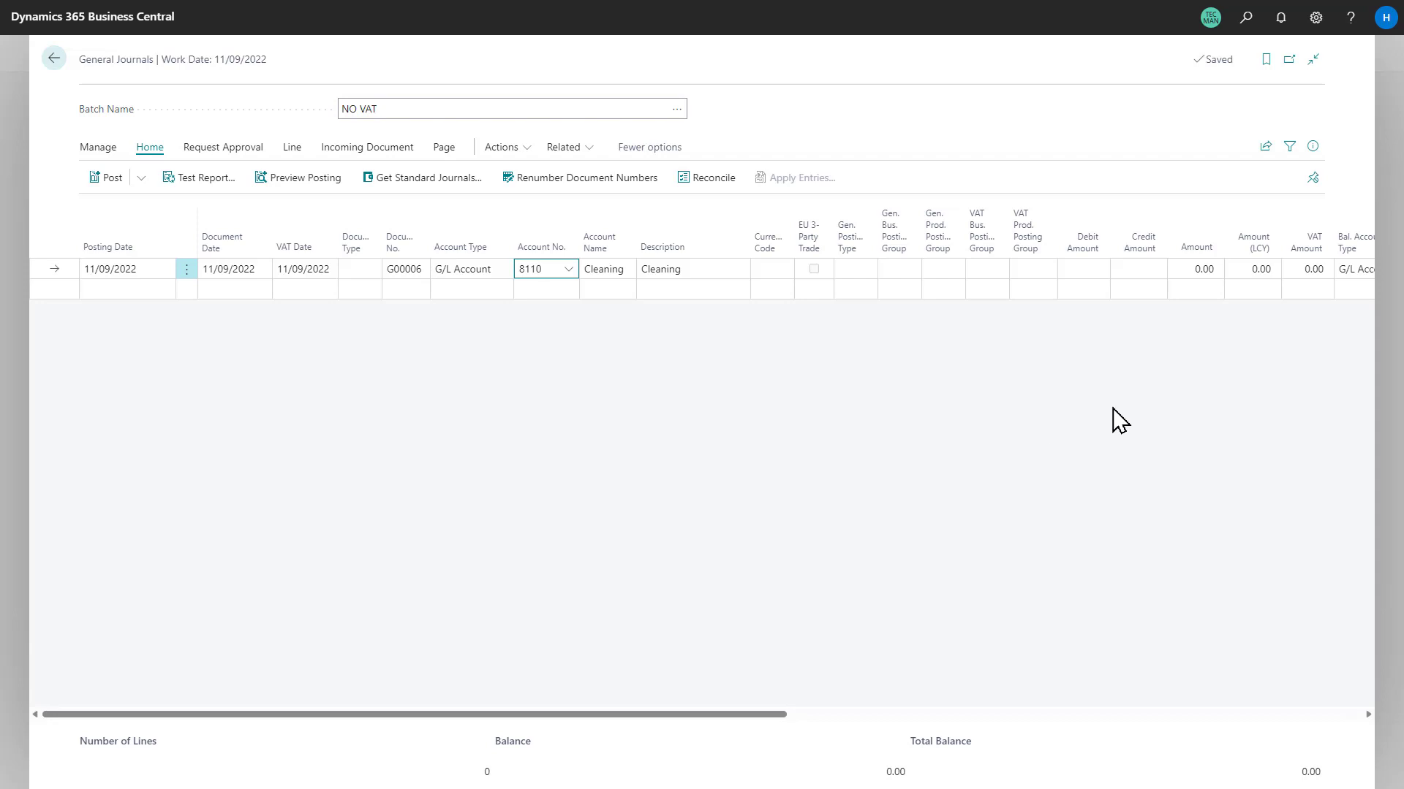
- Enter an amount of -100 on the 8110 Cleaning line
click(1134, 270)
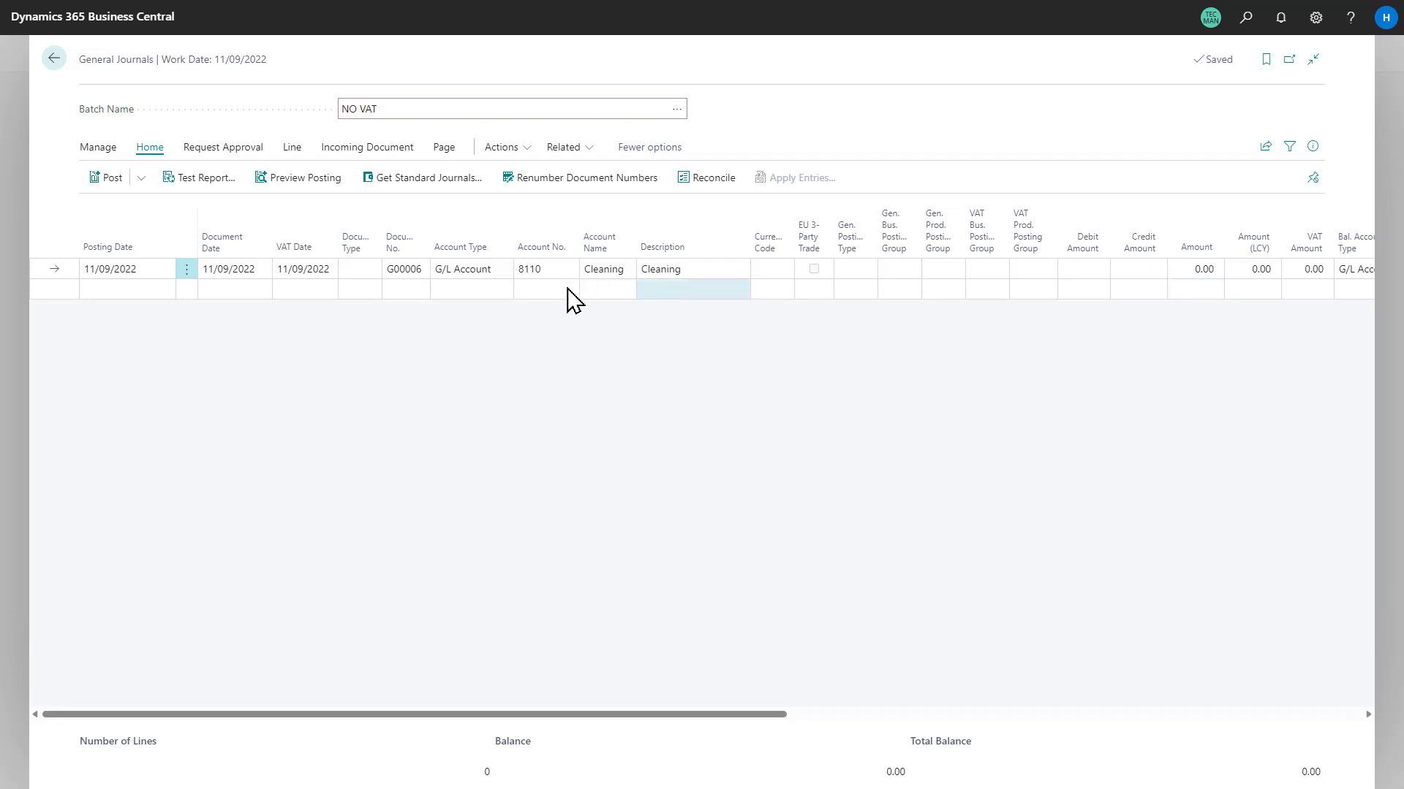
click(1174, 271)
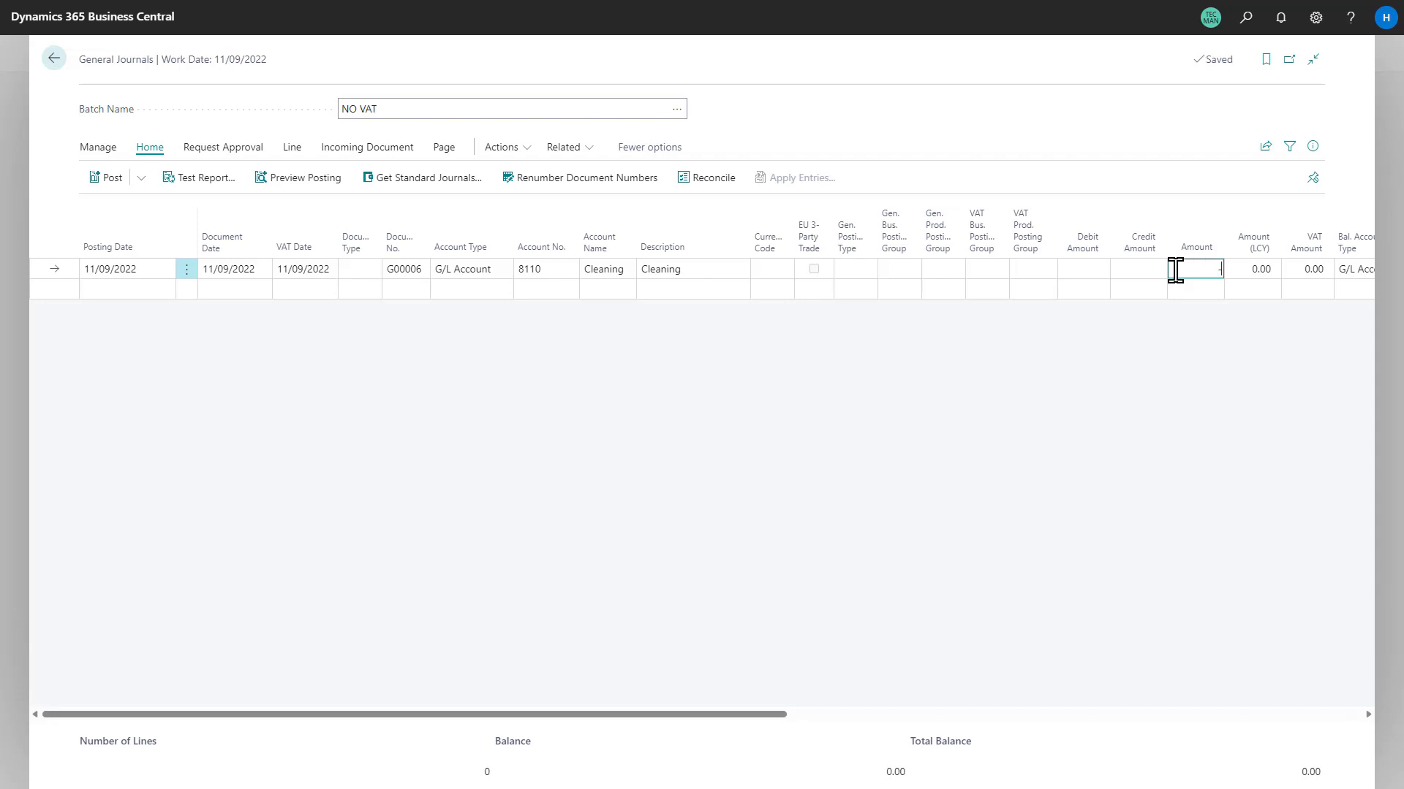
click(1147, 398)
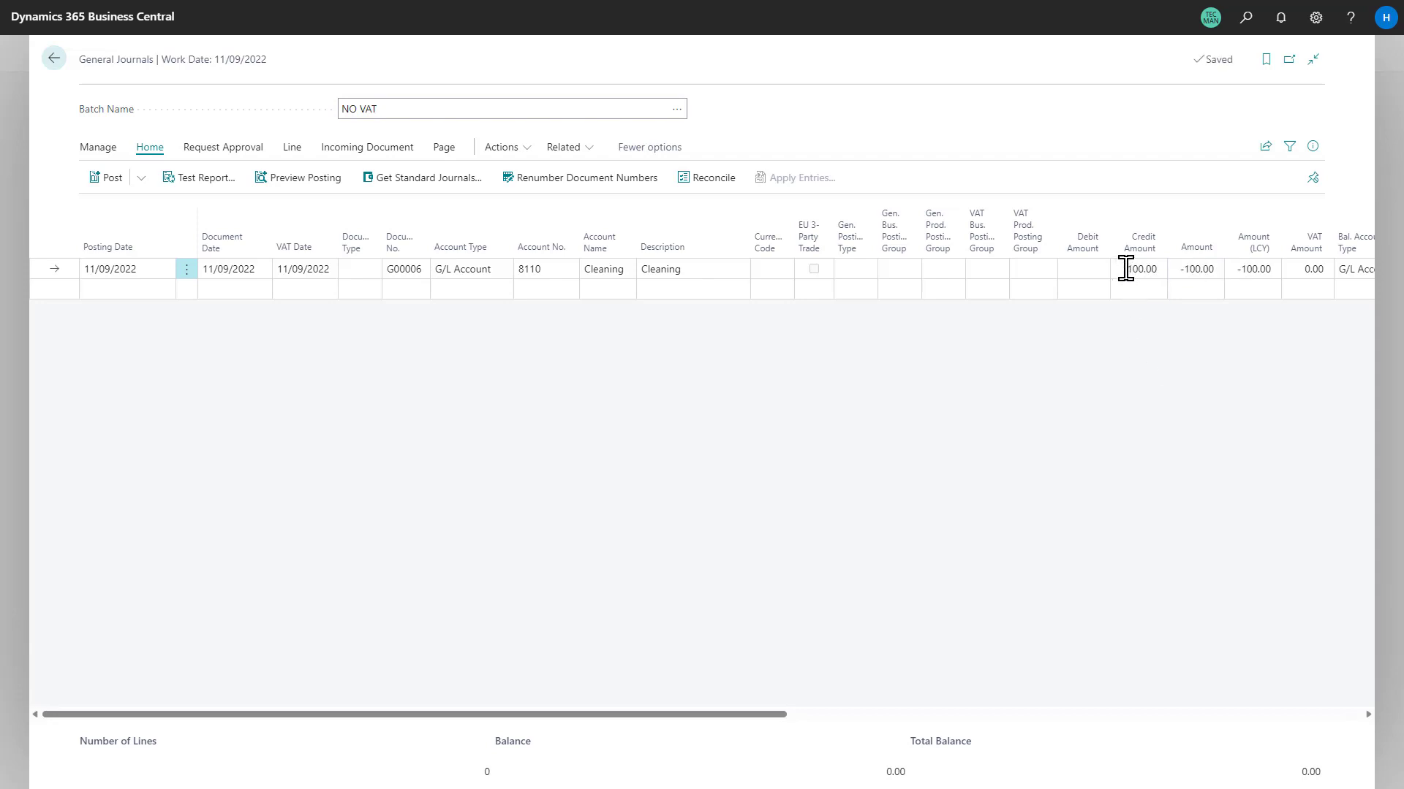
- Add a second line debiting 100.00 to account 8120 Electricity and Heating
click(1086, 290)
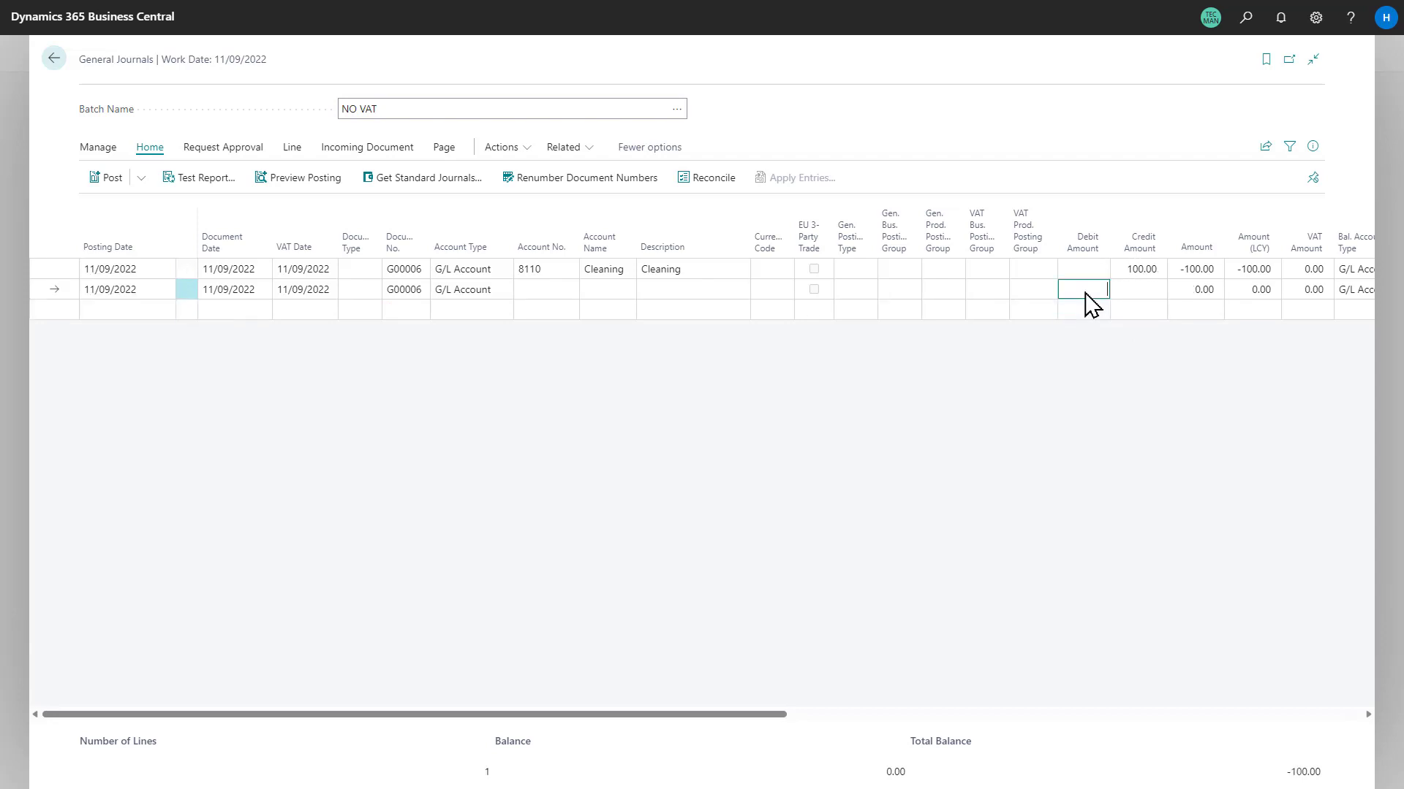
click(536, 290)
text(81)
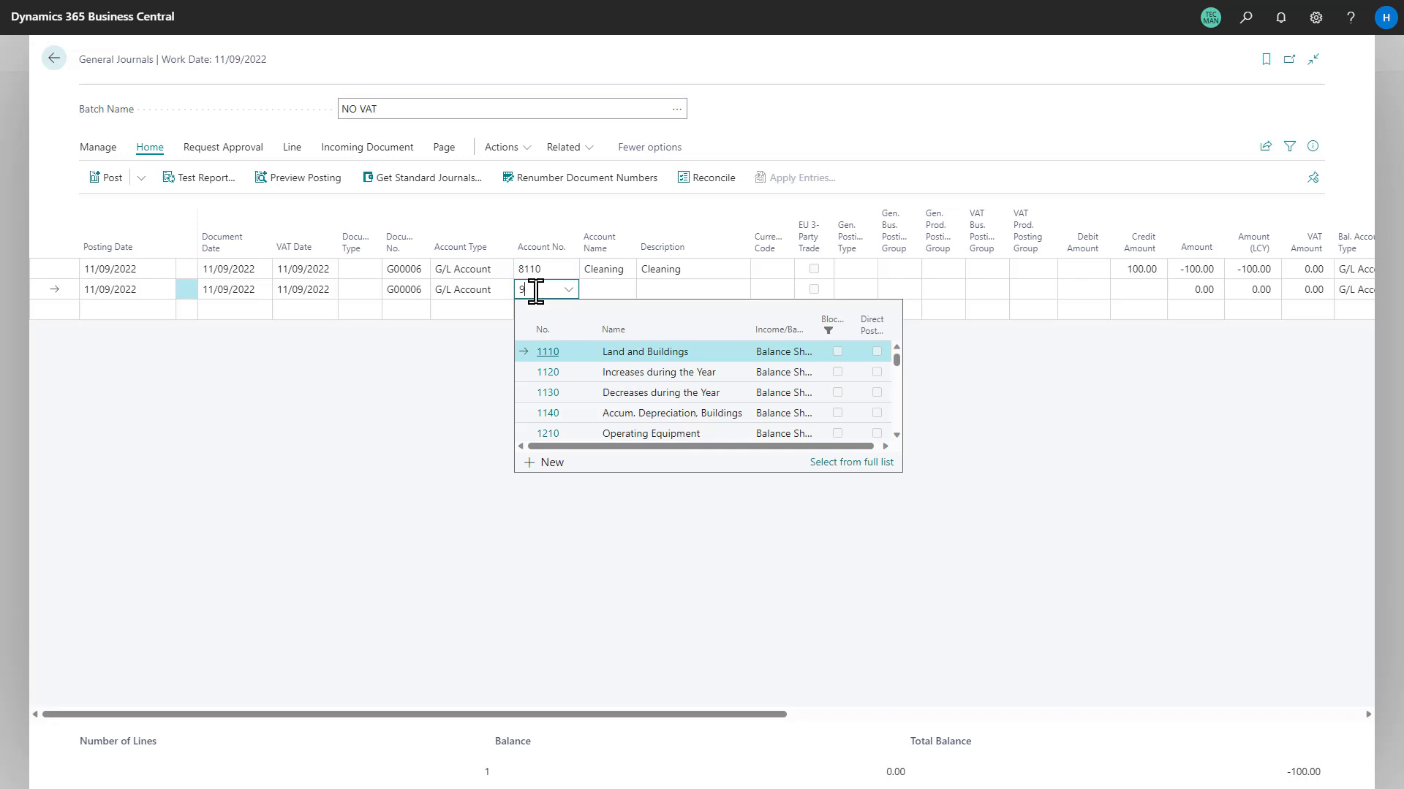
text(20)
click(1082, 290)
text(100)
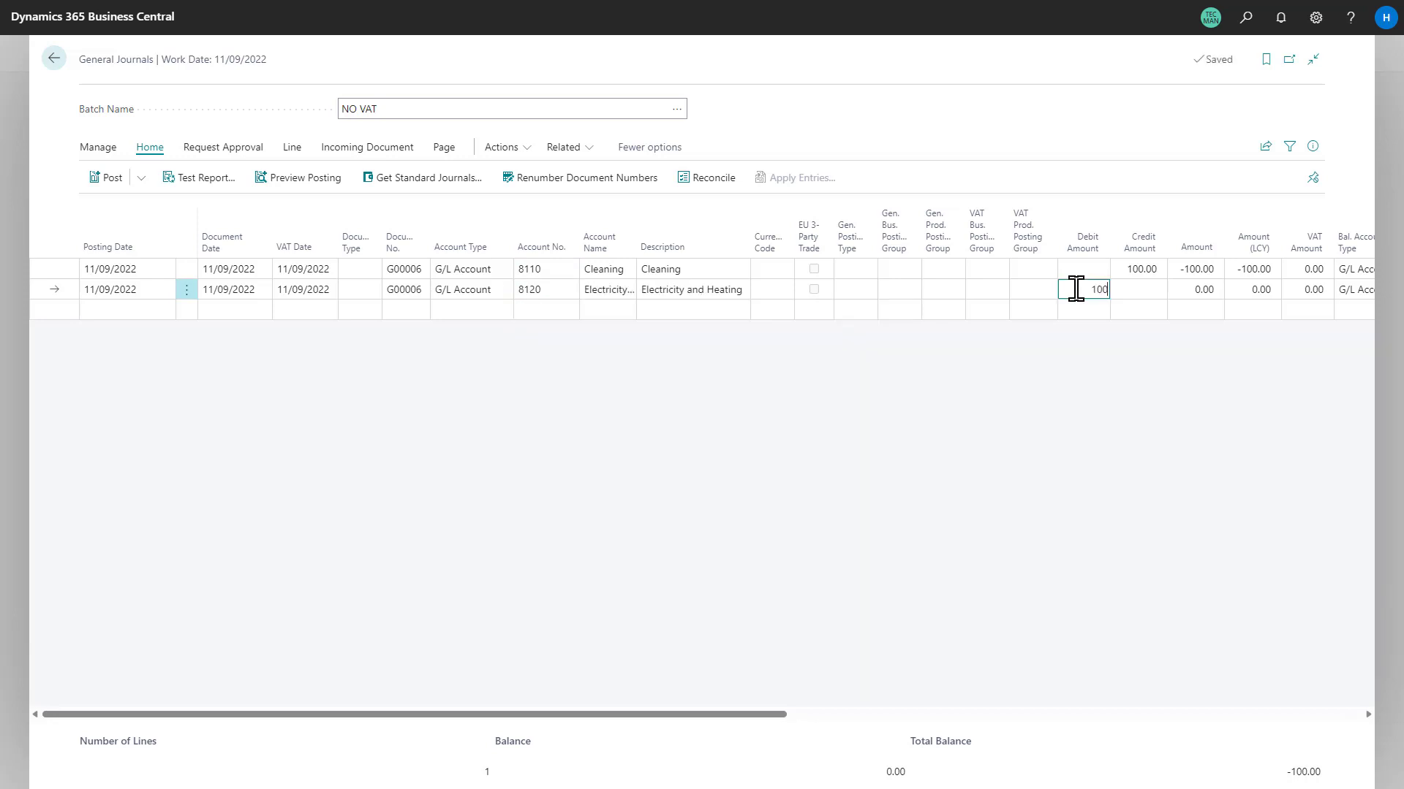
key(Tab)
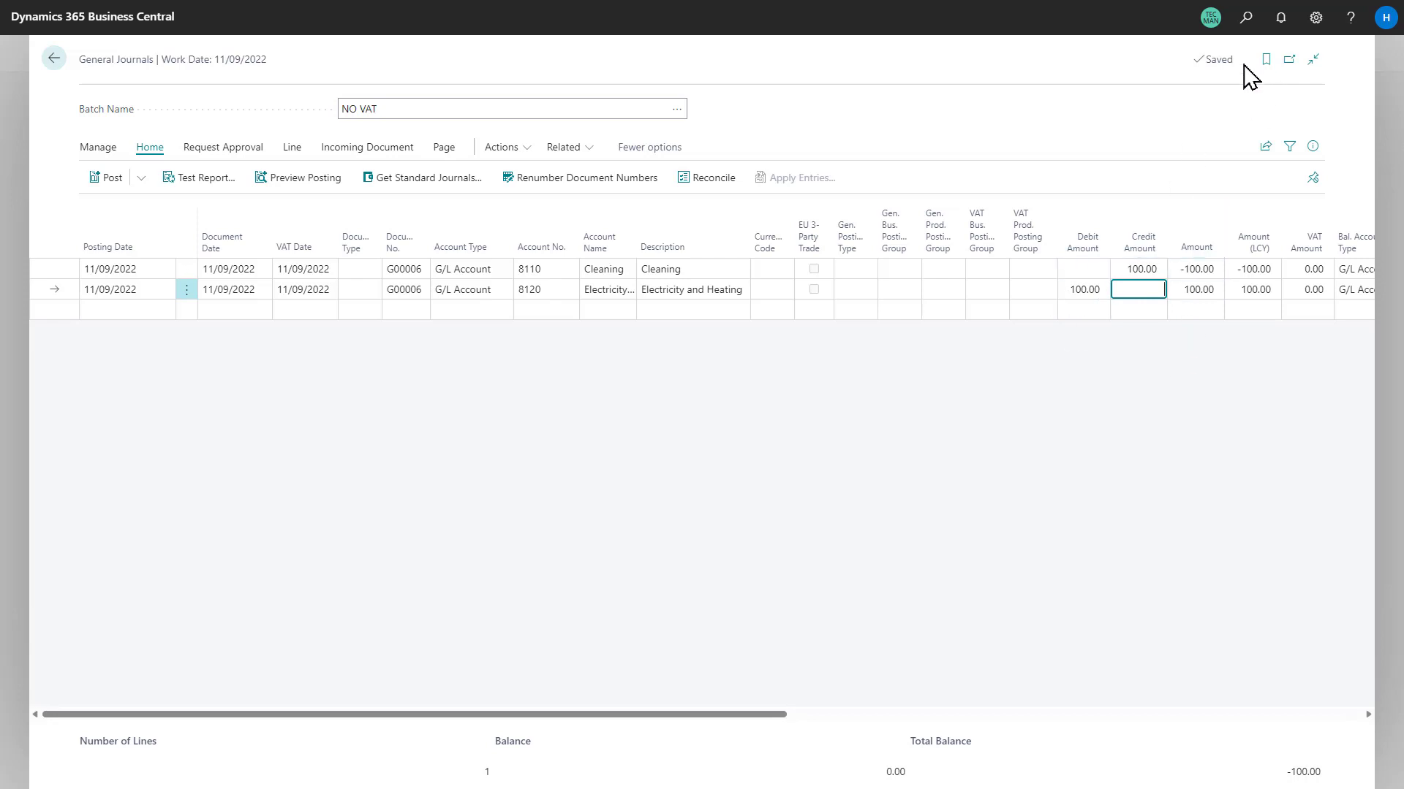
- In General Ledger Setup, try Show Amounts as Amount Only, then restore All Amounts and close
click(1247, 22)
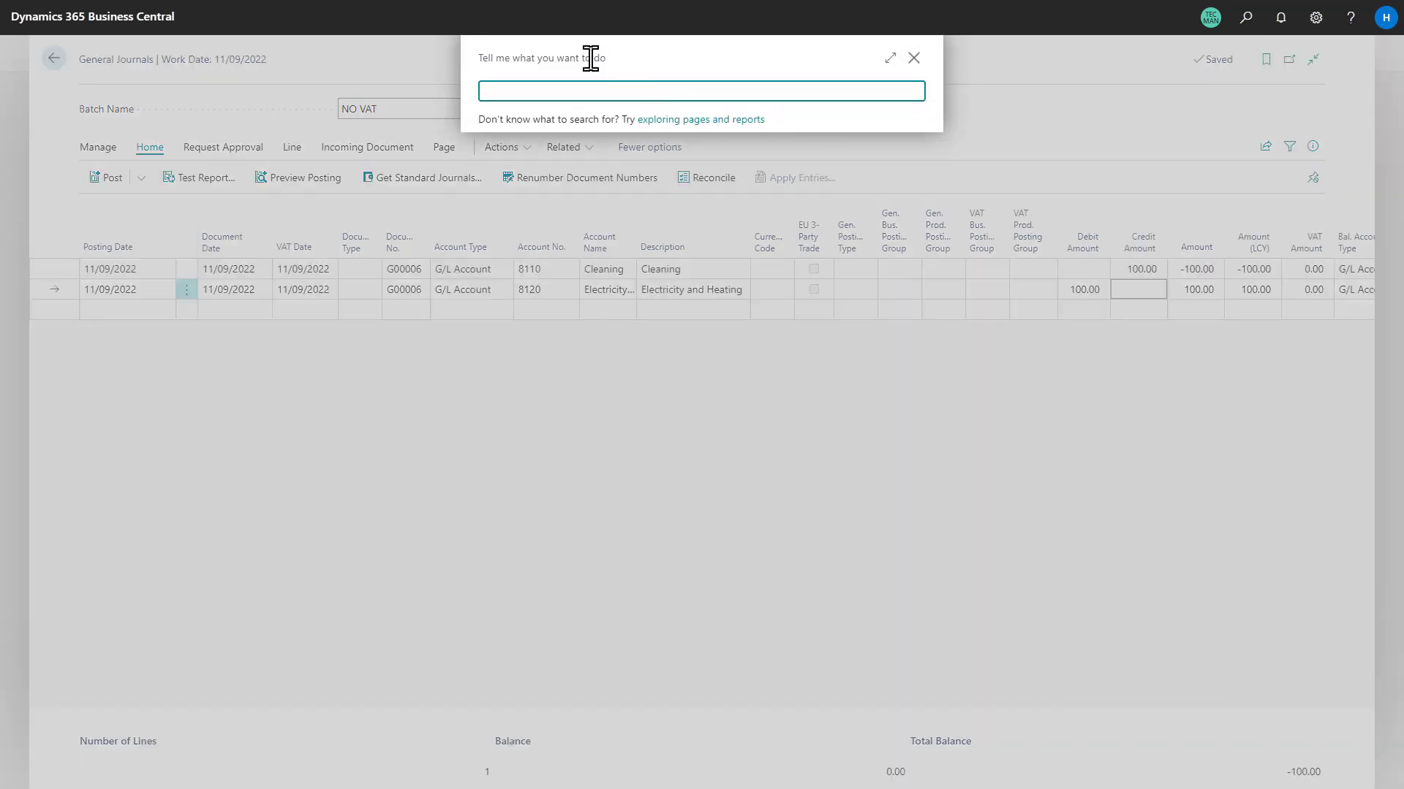
text(ge le se)
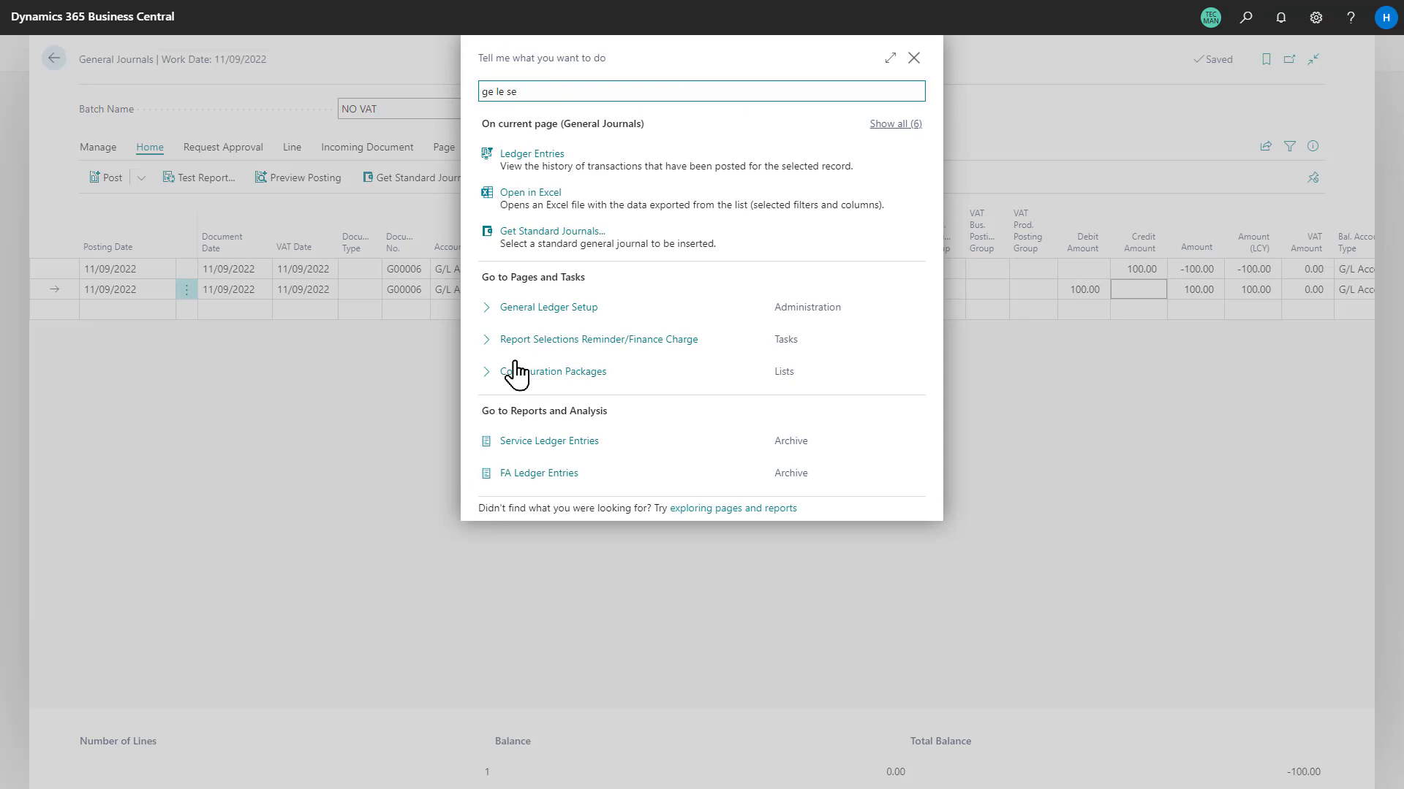
click(548, 310)
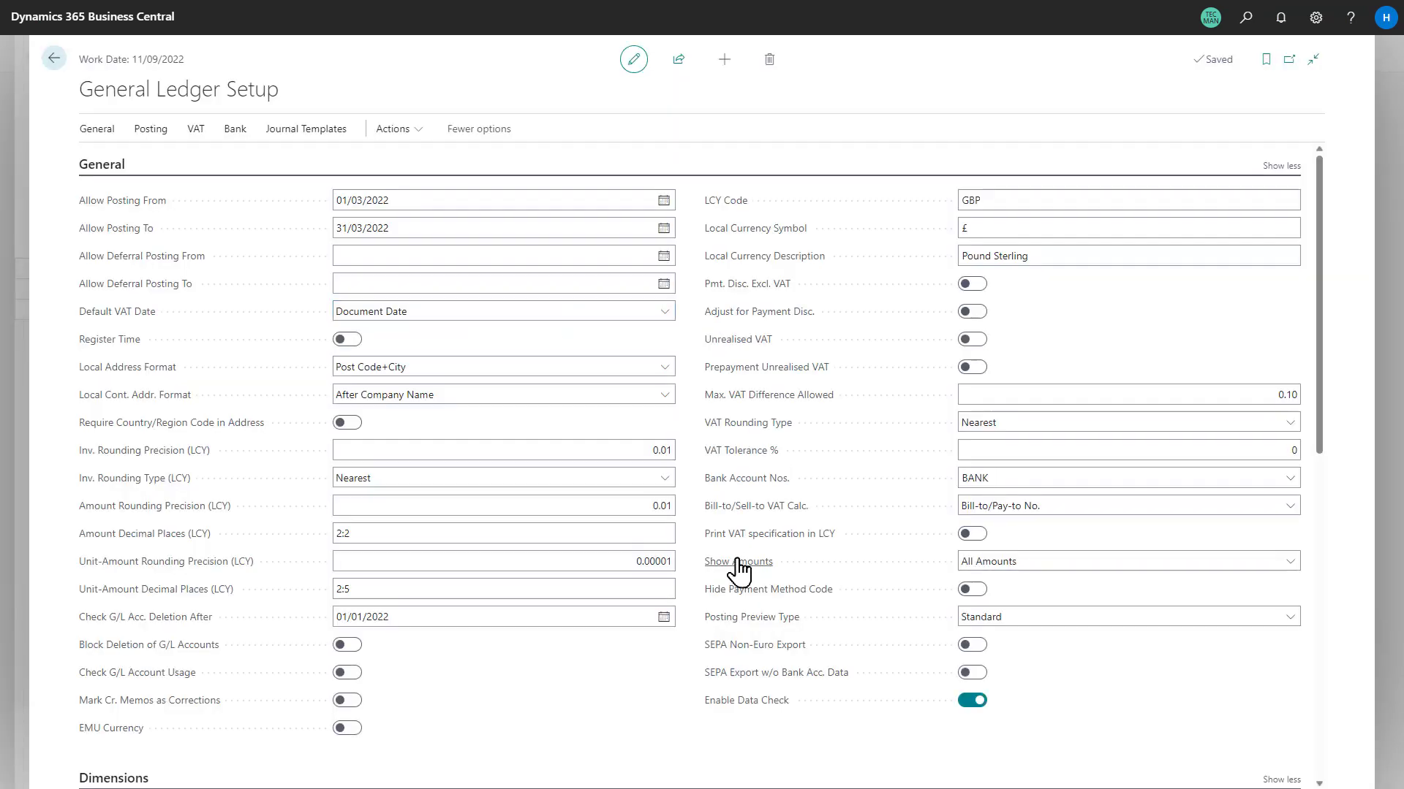
click(983, 566)
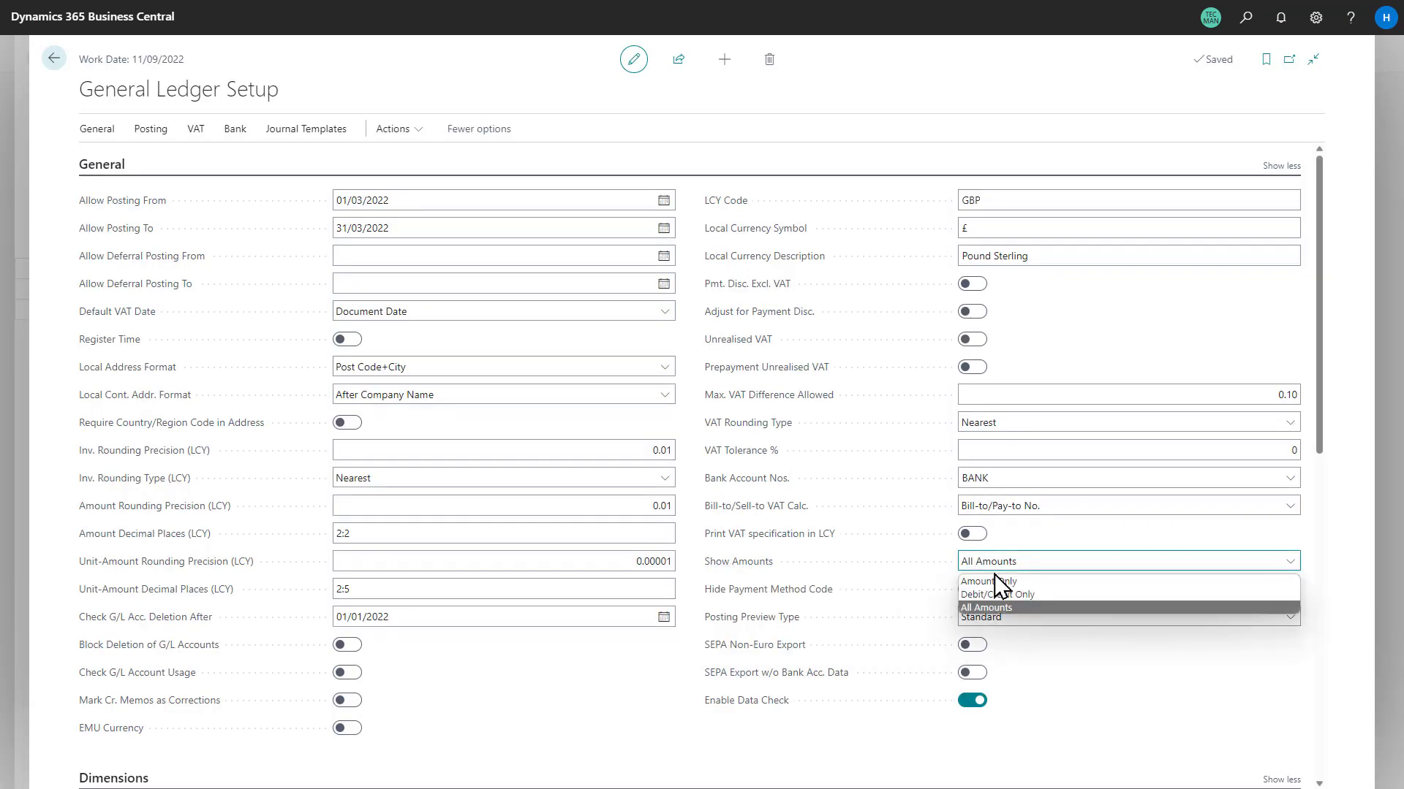
click(1004, 581)
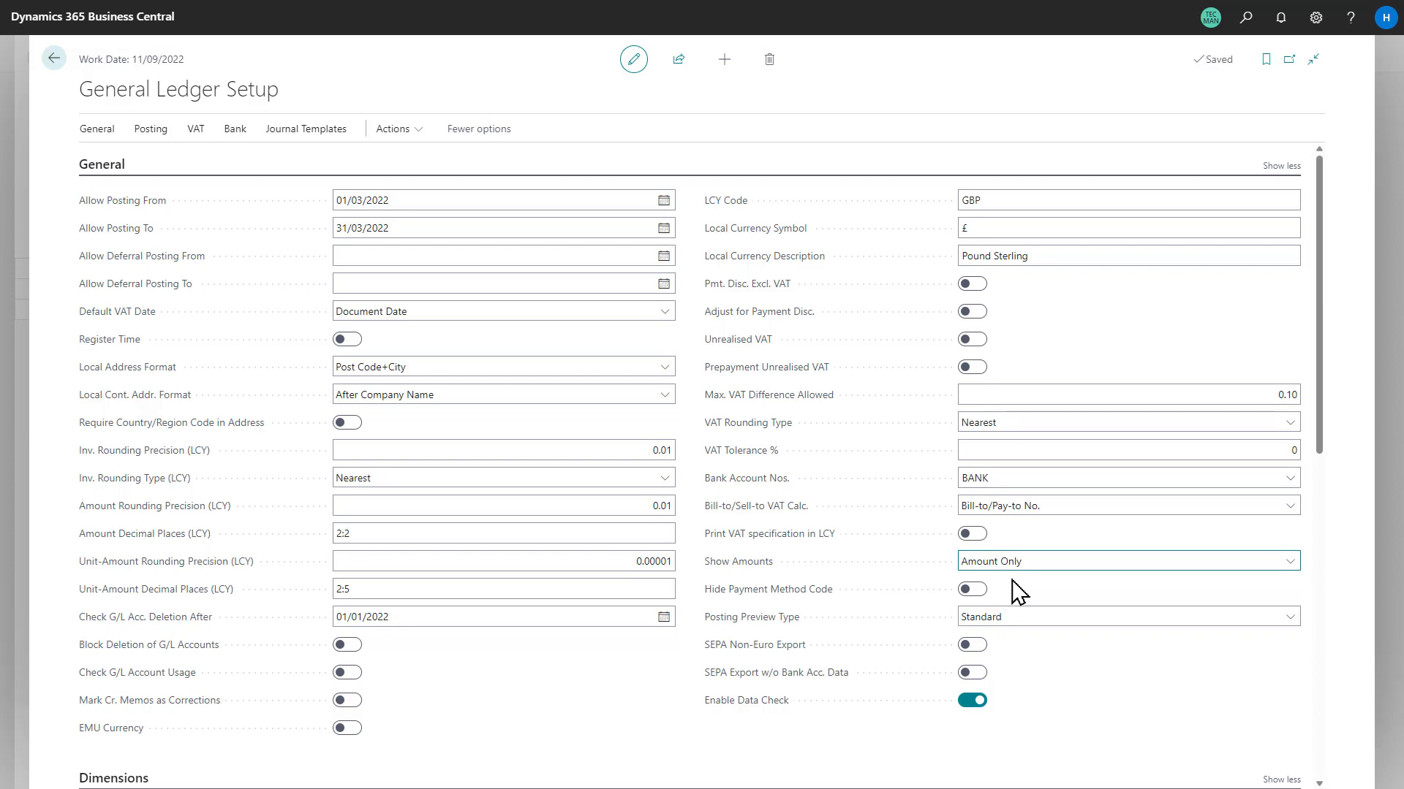
click(1010, 564)
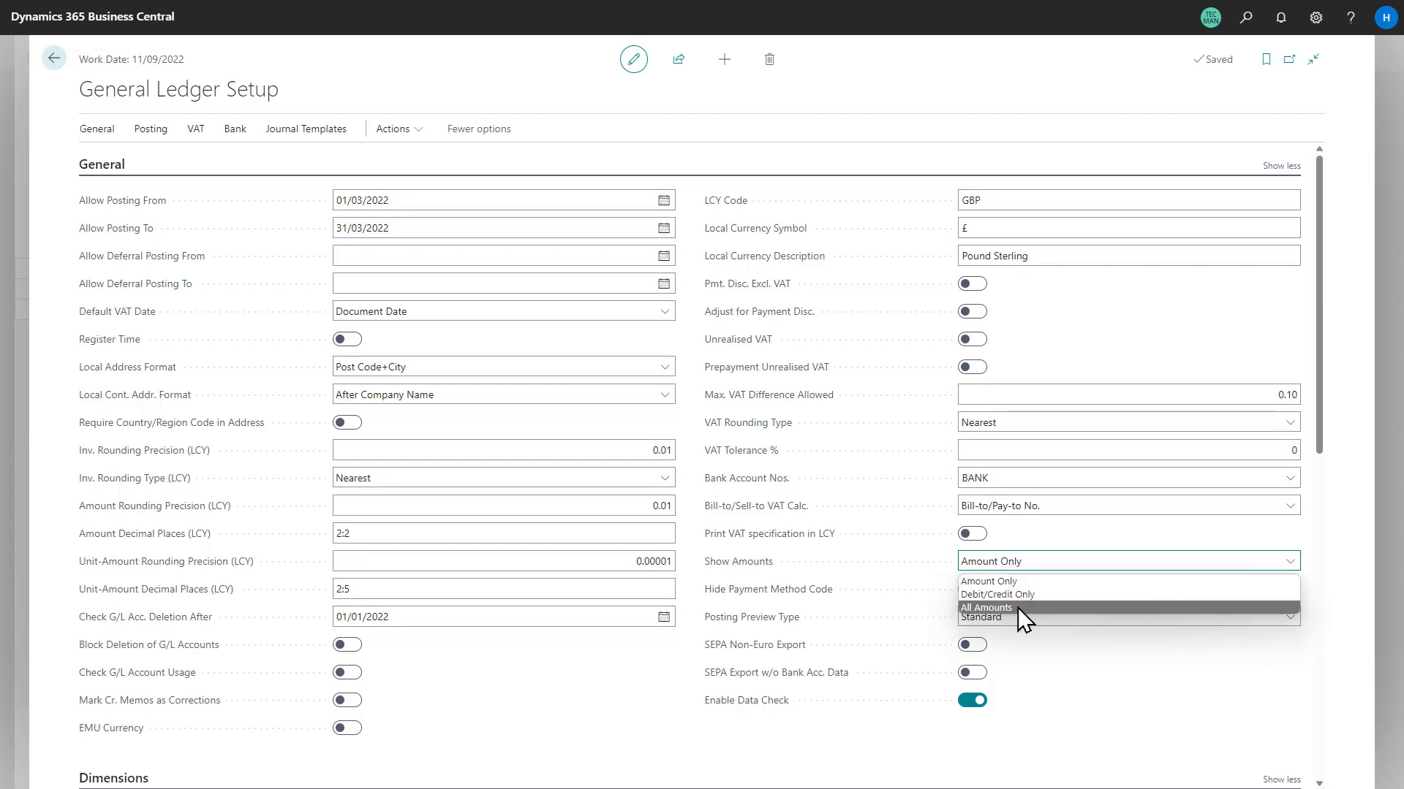
click(1018, 607)
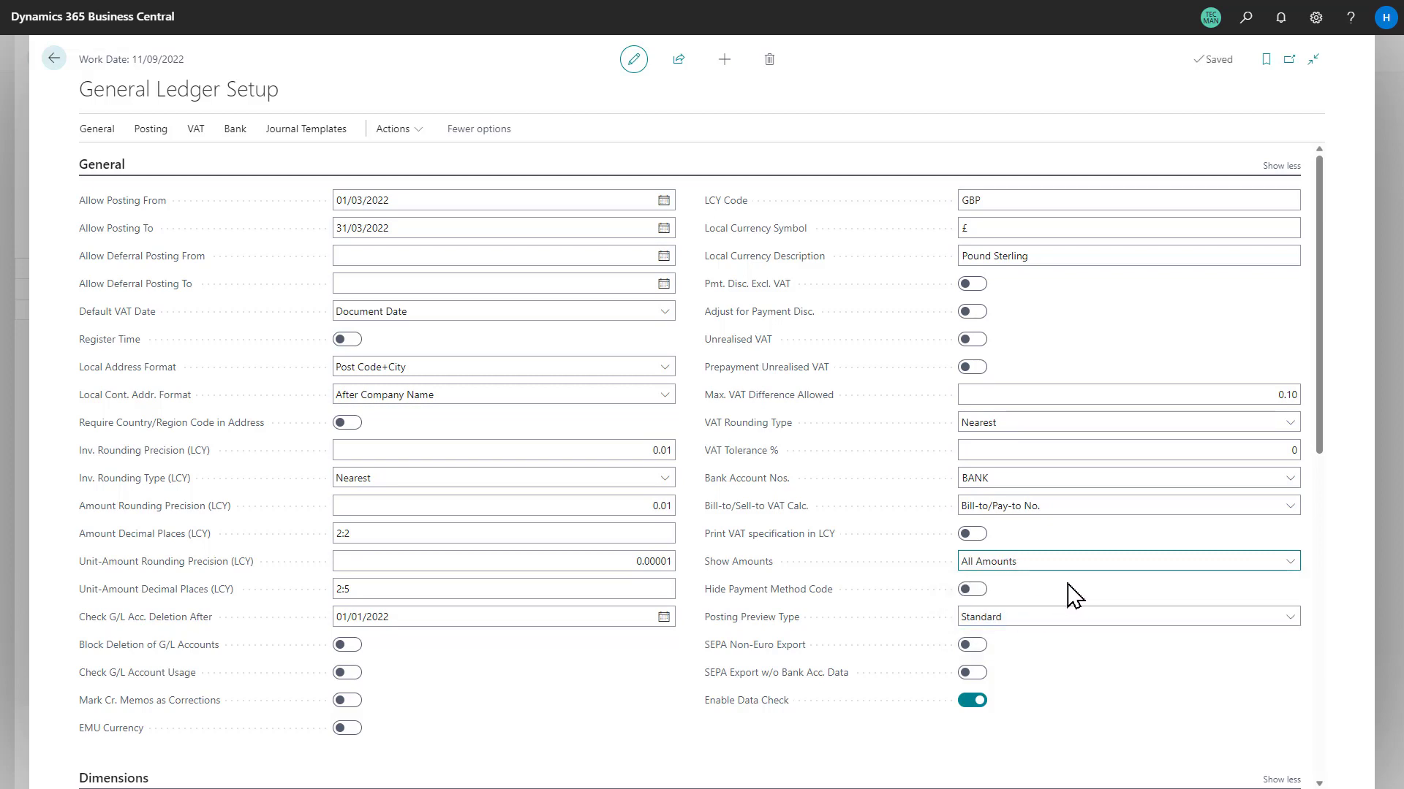
click(49, 63)
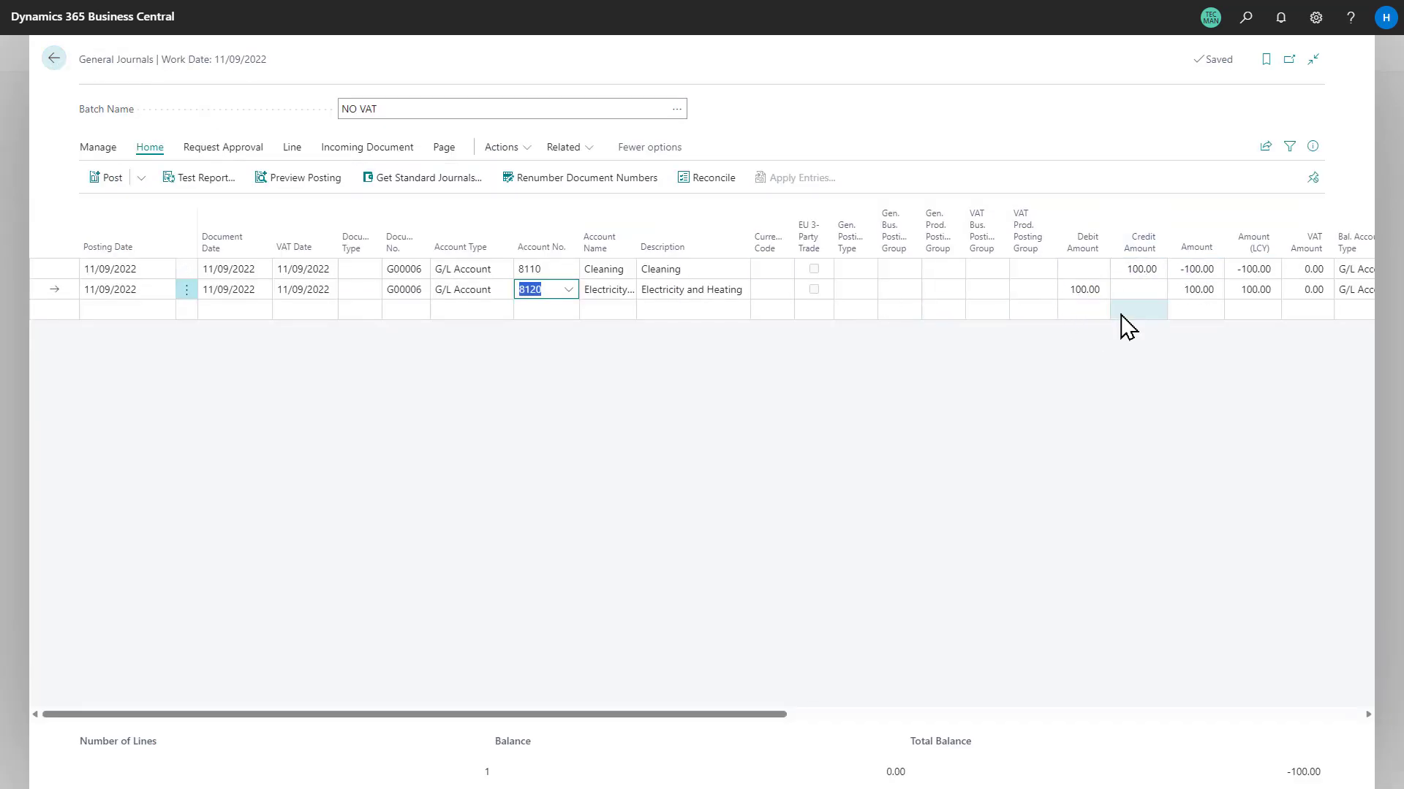
- Return home and open Vendor Ledger Entries, scrolling to the Amount, Debit and Credit columns
click(51, 62)
click(53, 66)
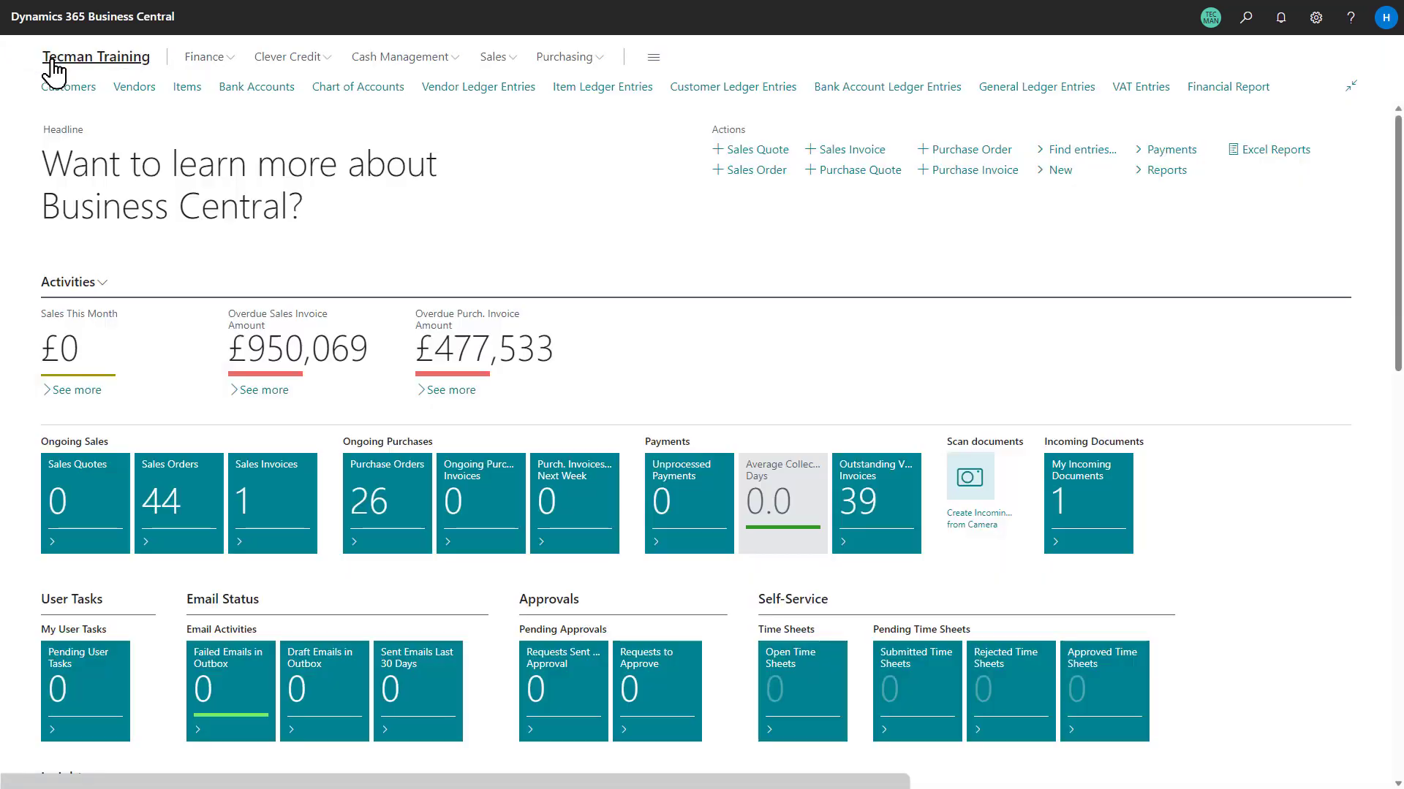
click(472, 88)
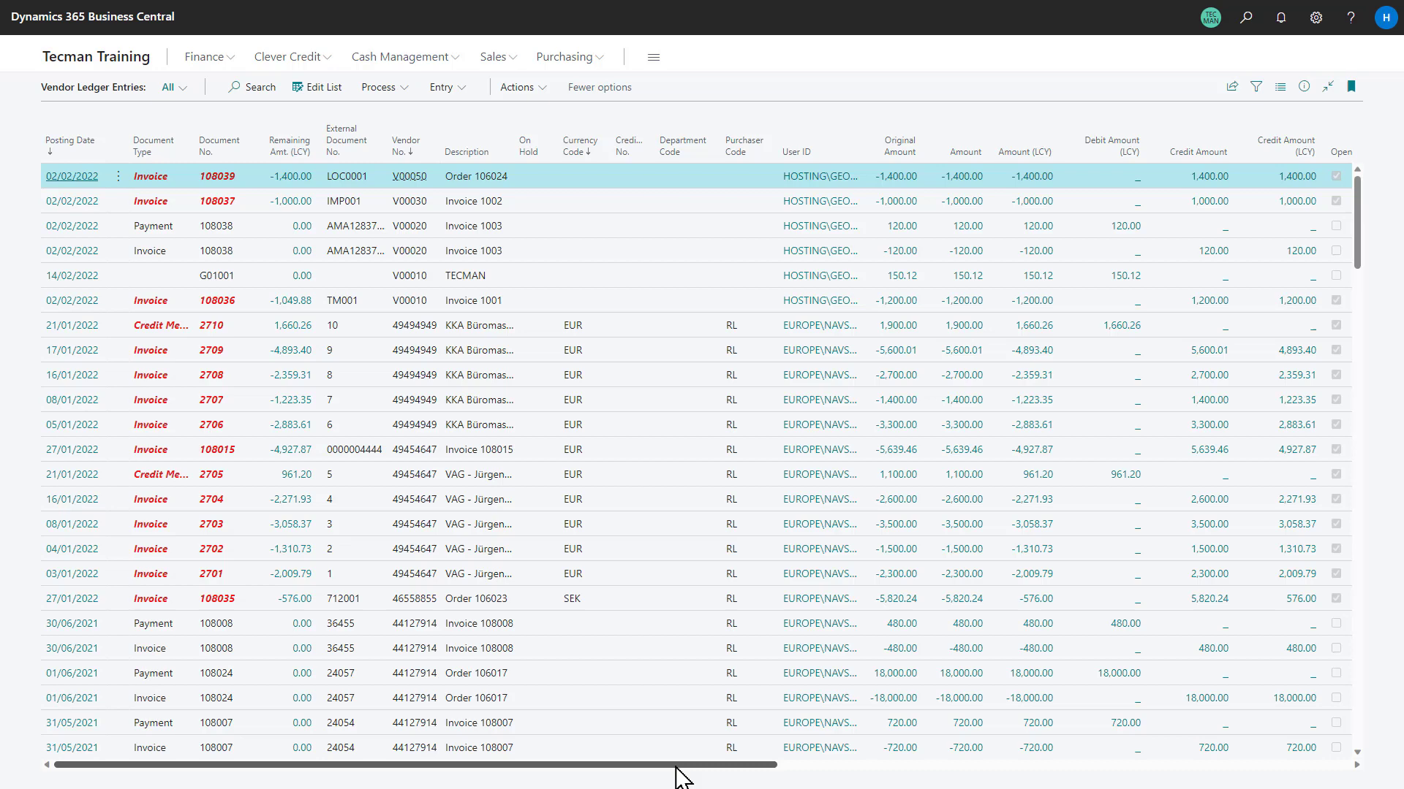
drag(704, 768, 934, 763)
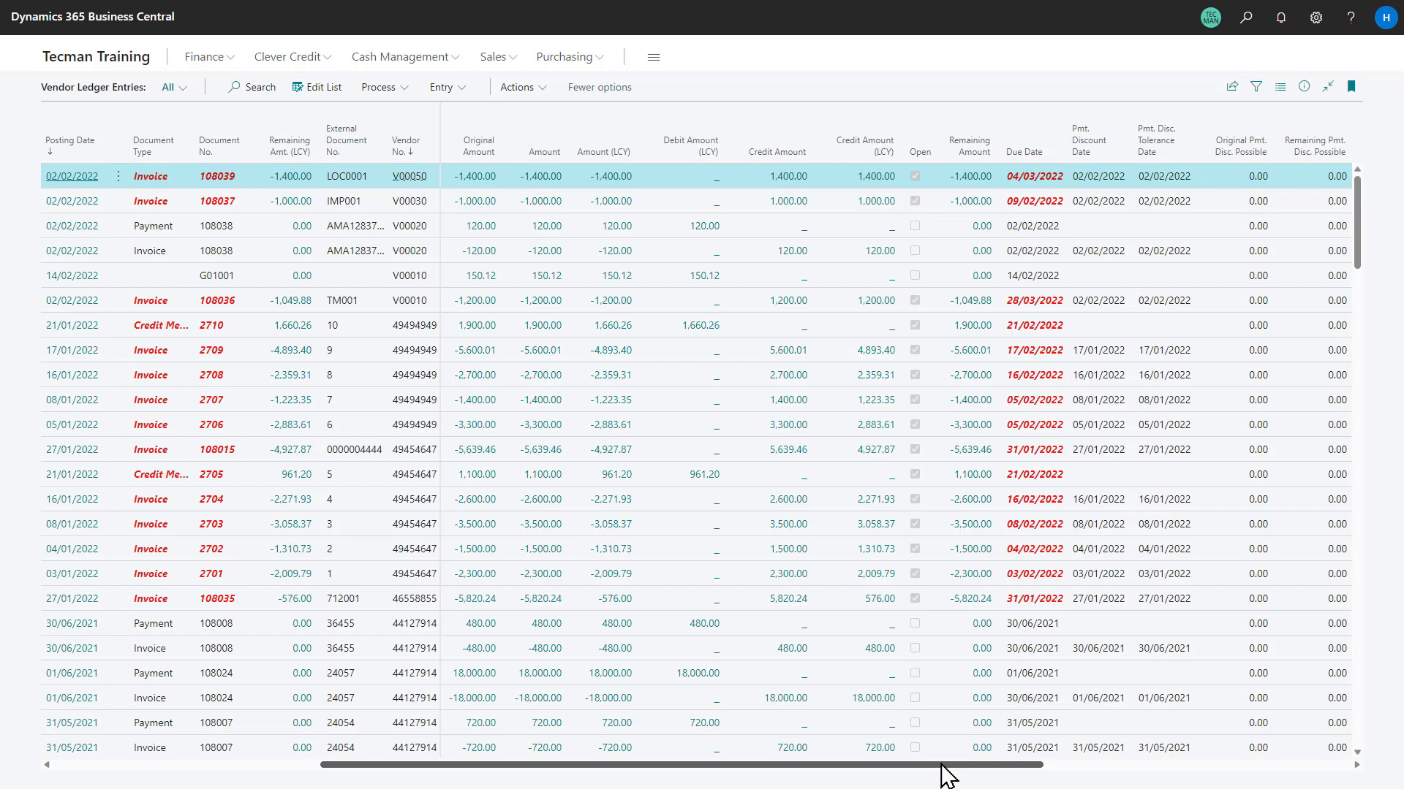
drag(952, 765, 748, 767)
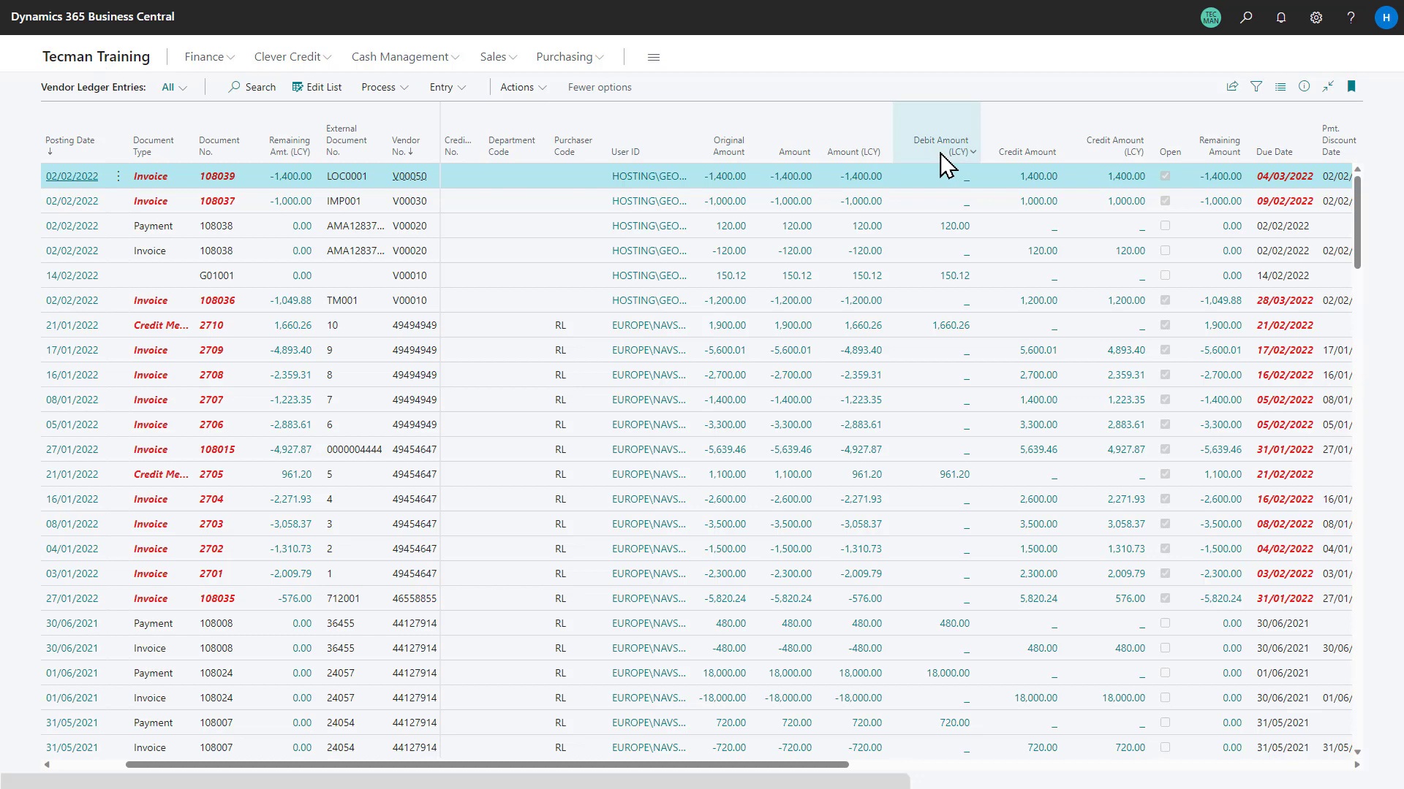
click(1324, 22)
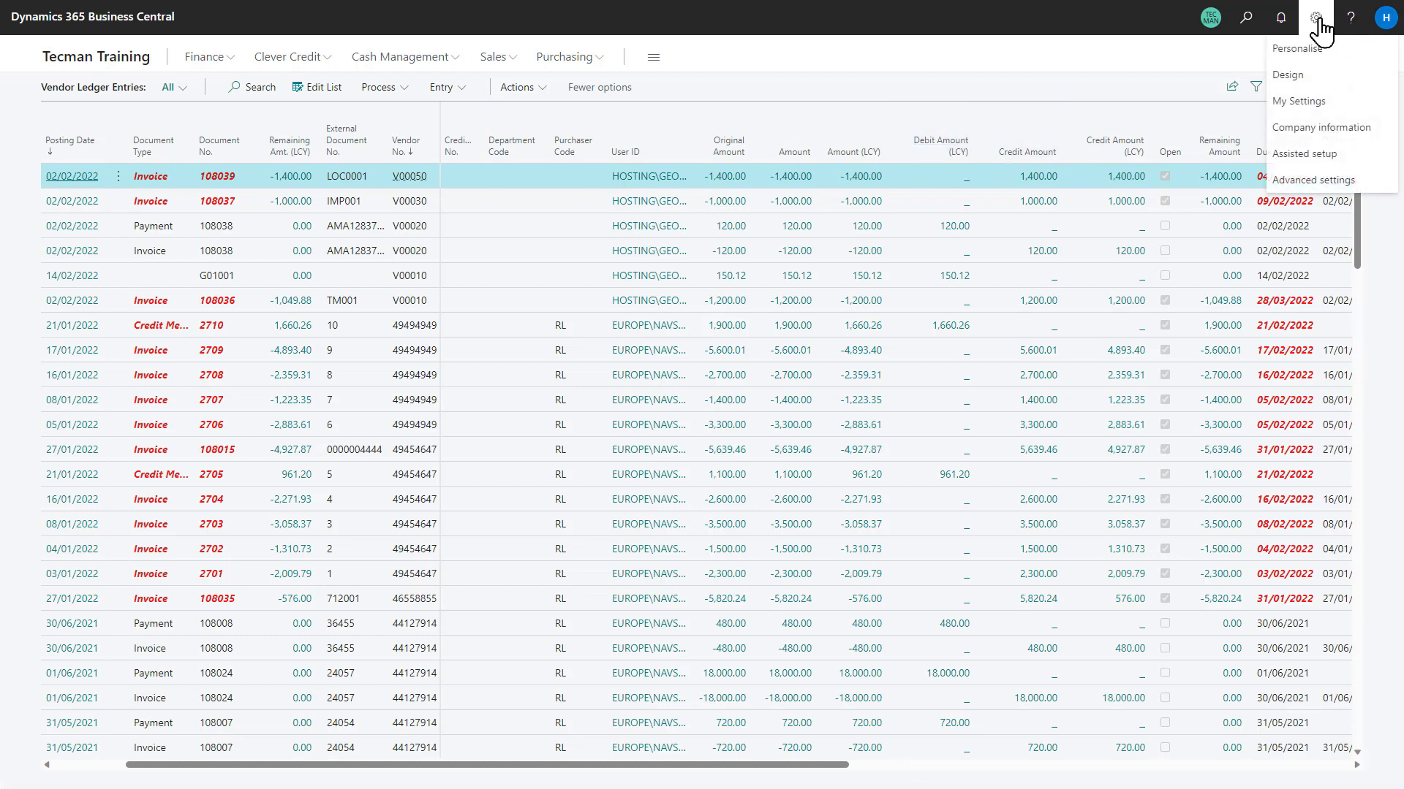
click(1312, 51)
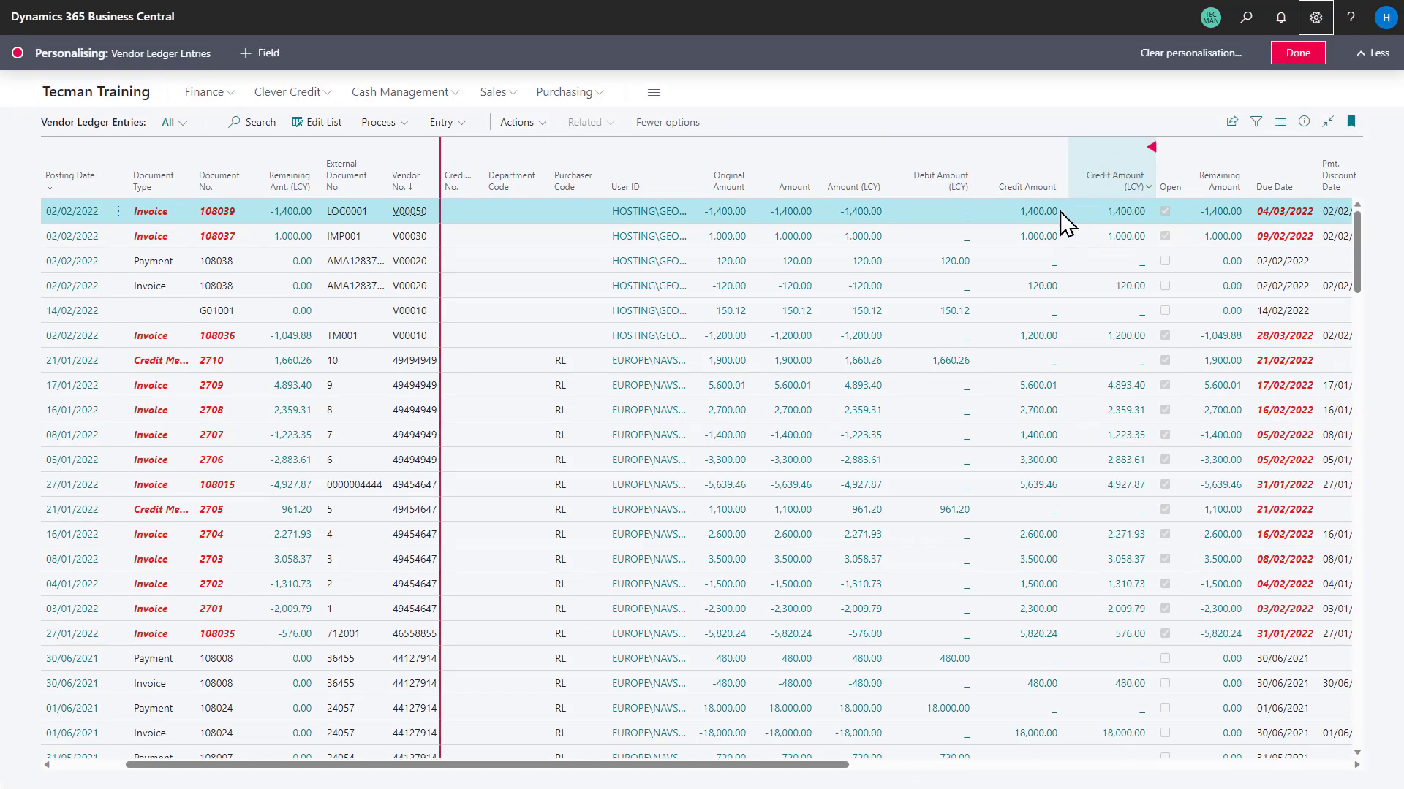
mouse_move(1106, 191)
mouse_down()
mouse_move(980, 179)
mouse_move(958, 204)
mouse_move(1012, 207)
mouse_move(1043, 178)
mouse_move(1119, 179)
mouse_up()
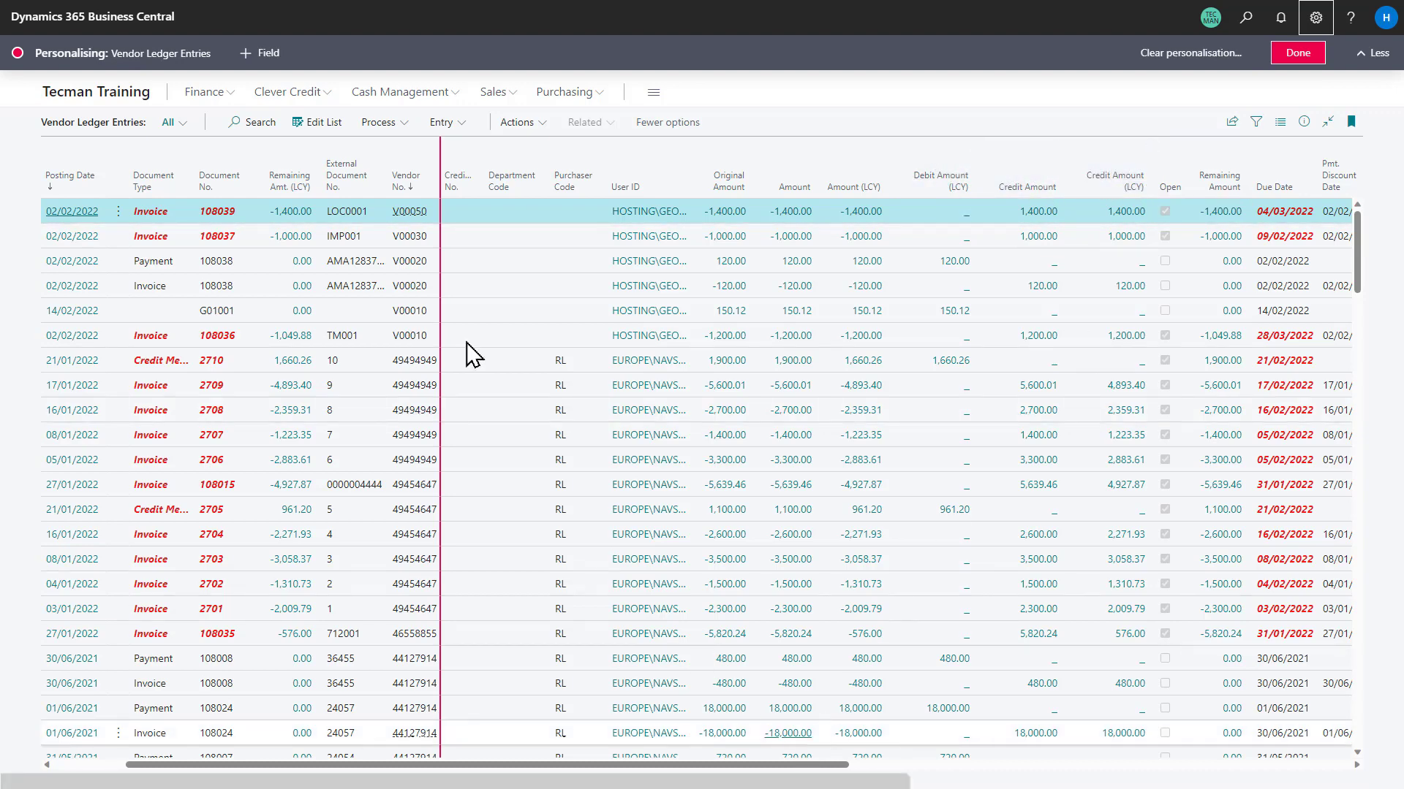
click(269, 57)
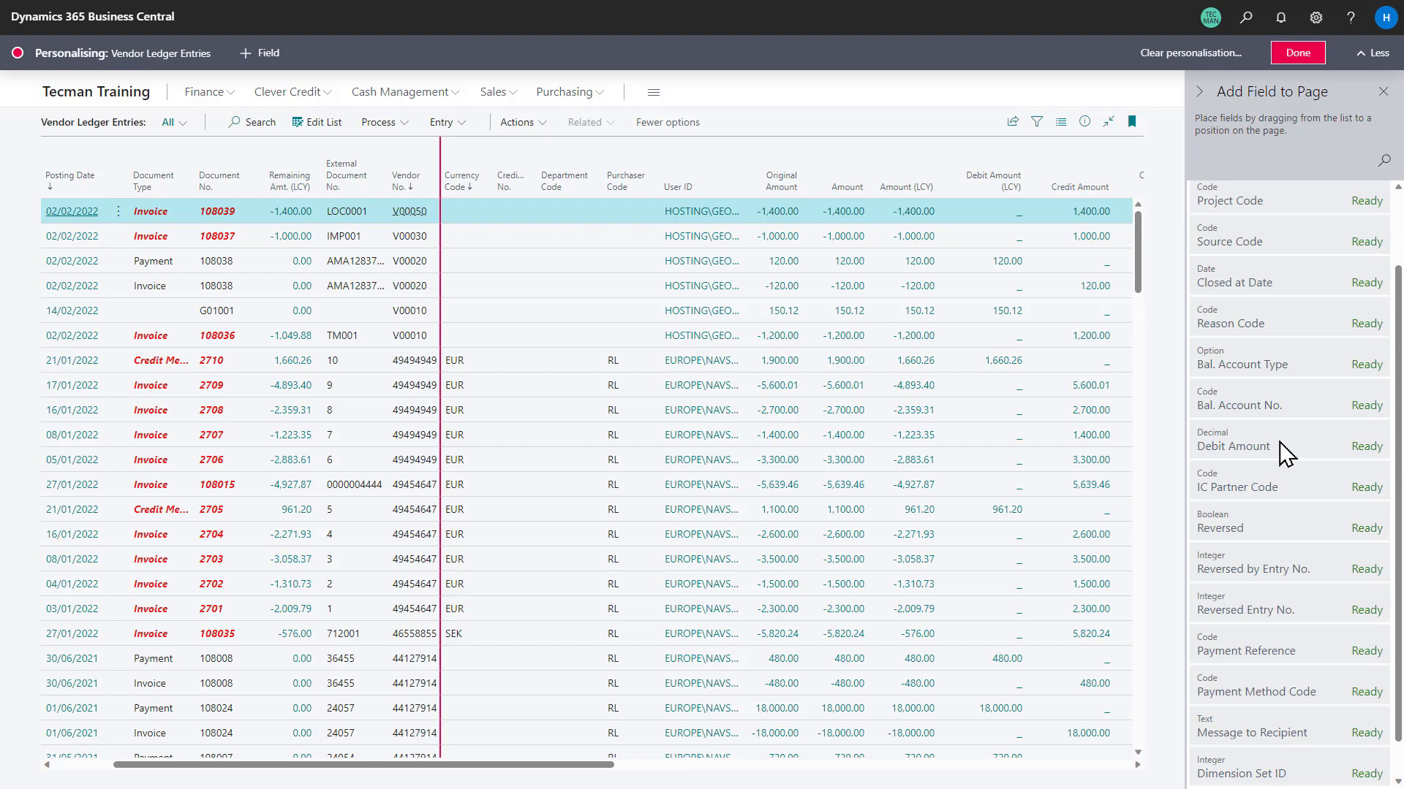
scroll(1280, 443, down, 1)
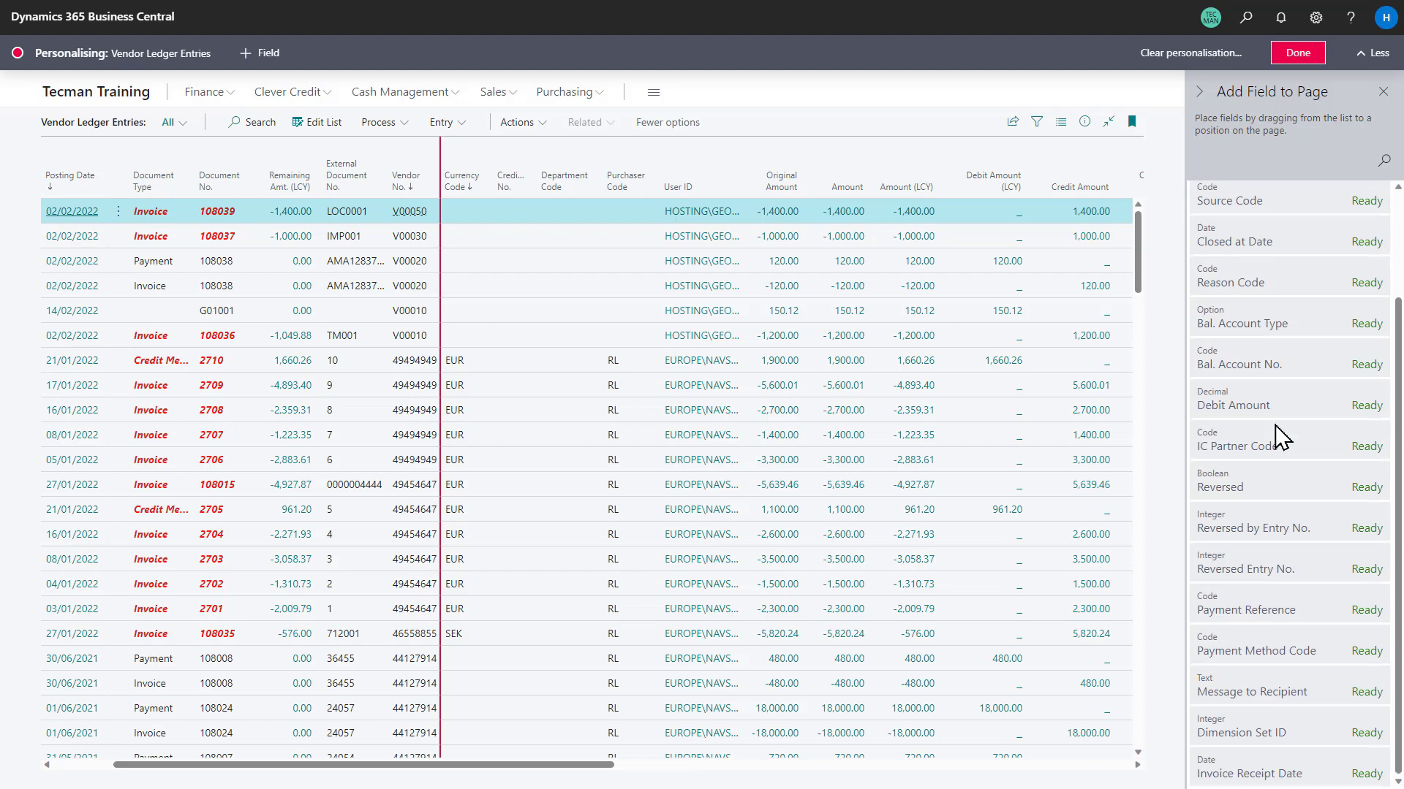
click(1297, 53)
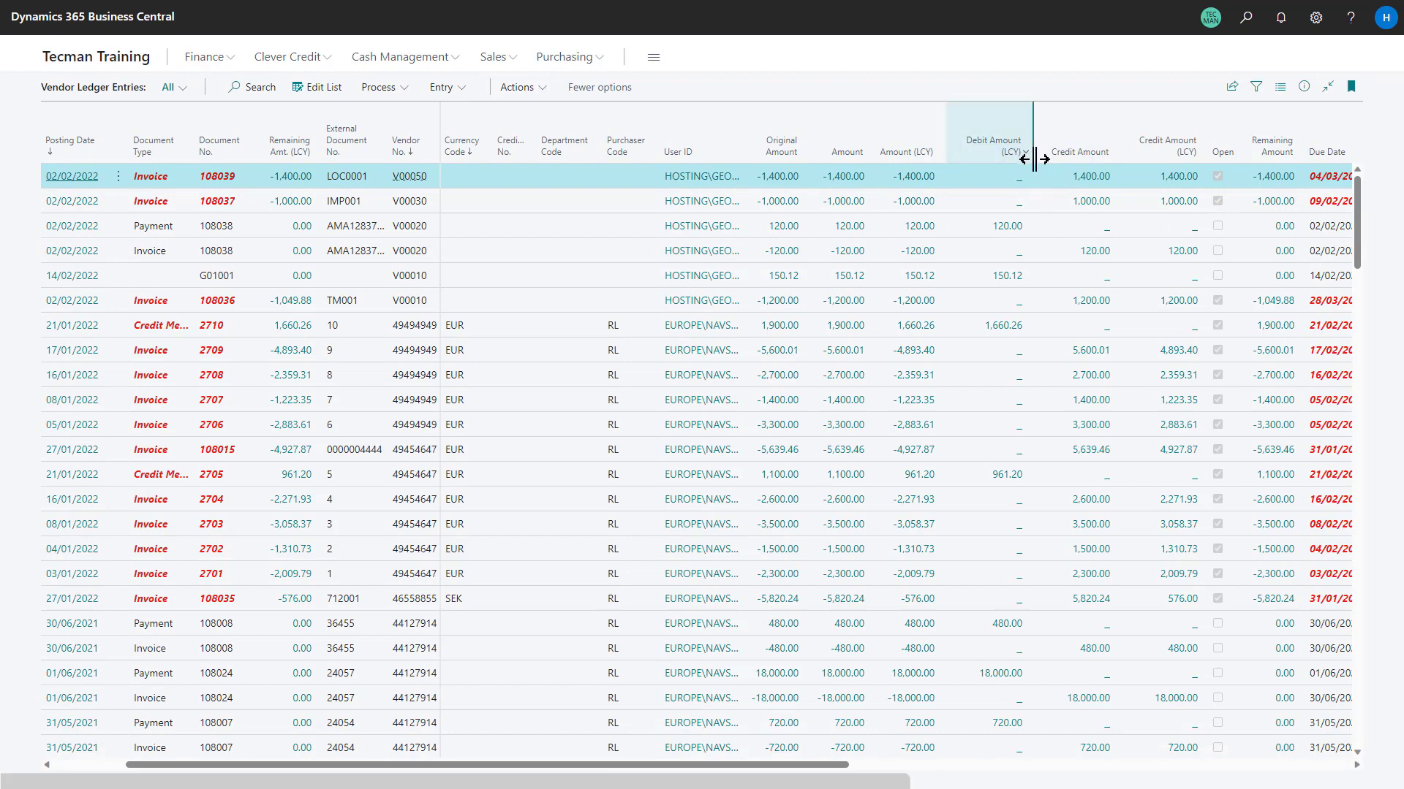
- Return home and open Customer Ledger Entries, scrolling right to the Debit and Credit Amount columns
click(80, 61)
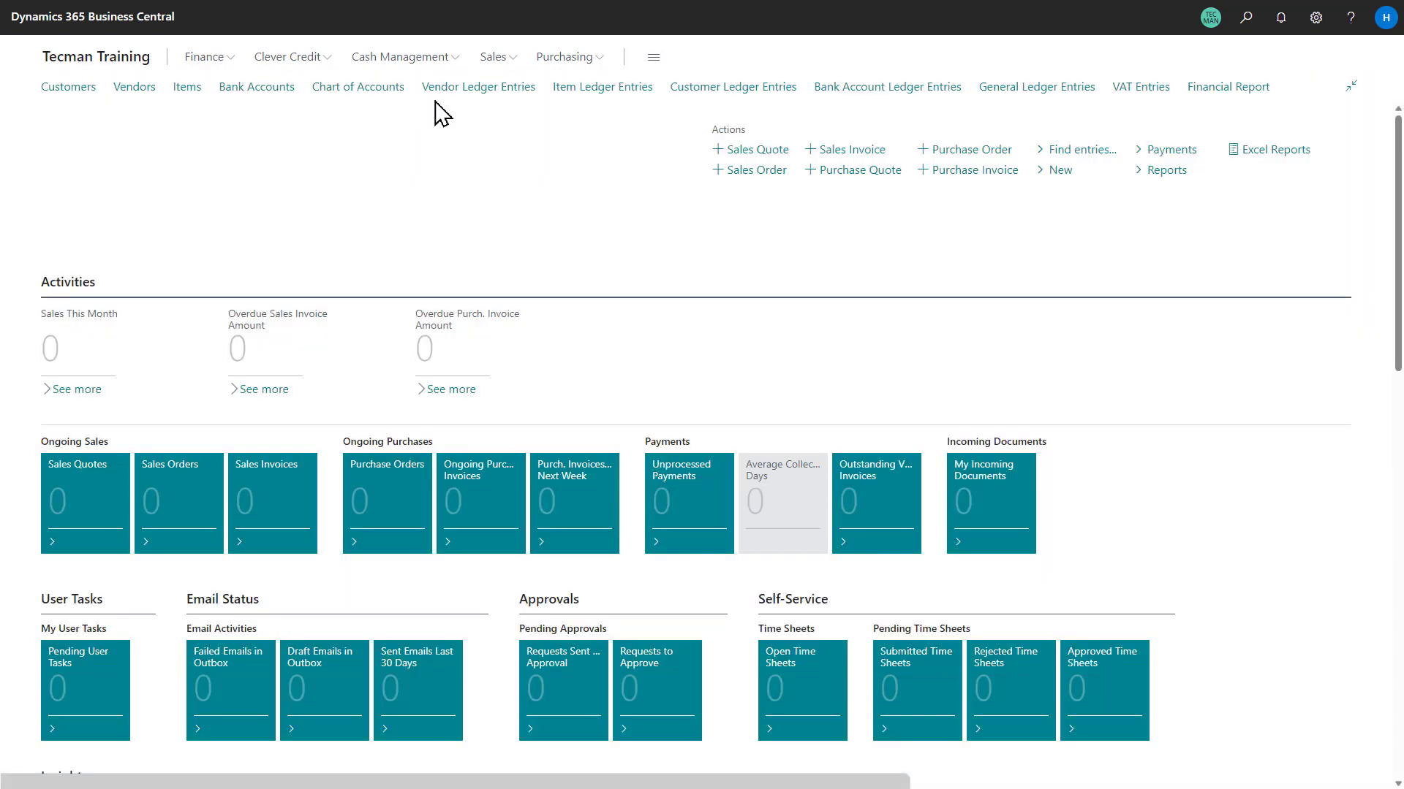
click(726, 91)
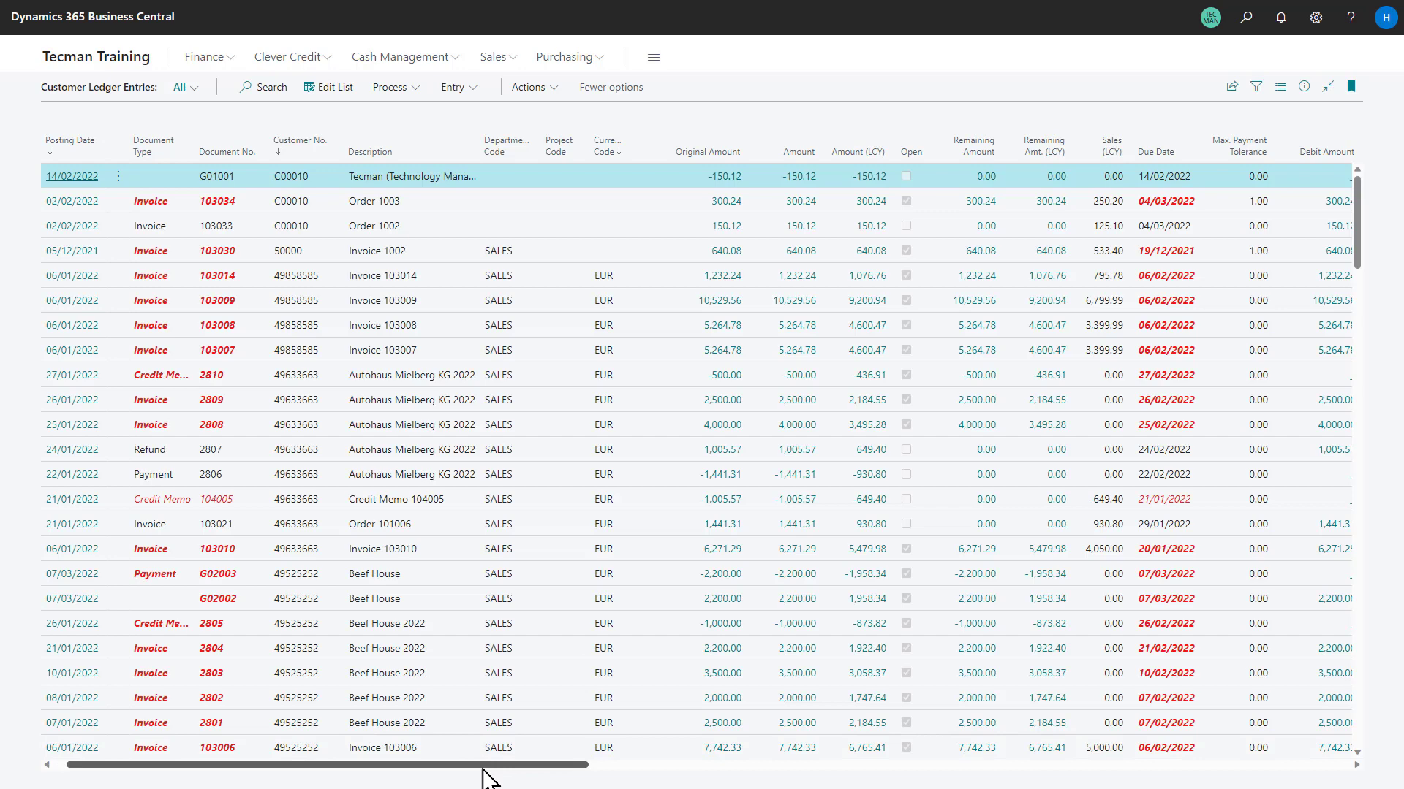
drag(483, 769, 639, 767)
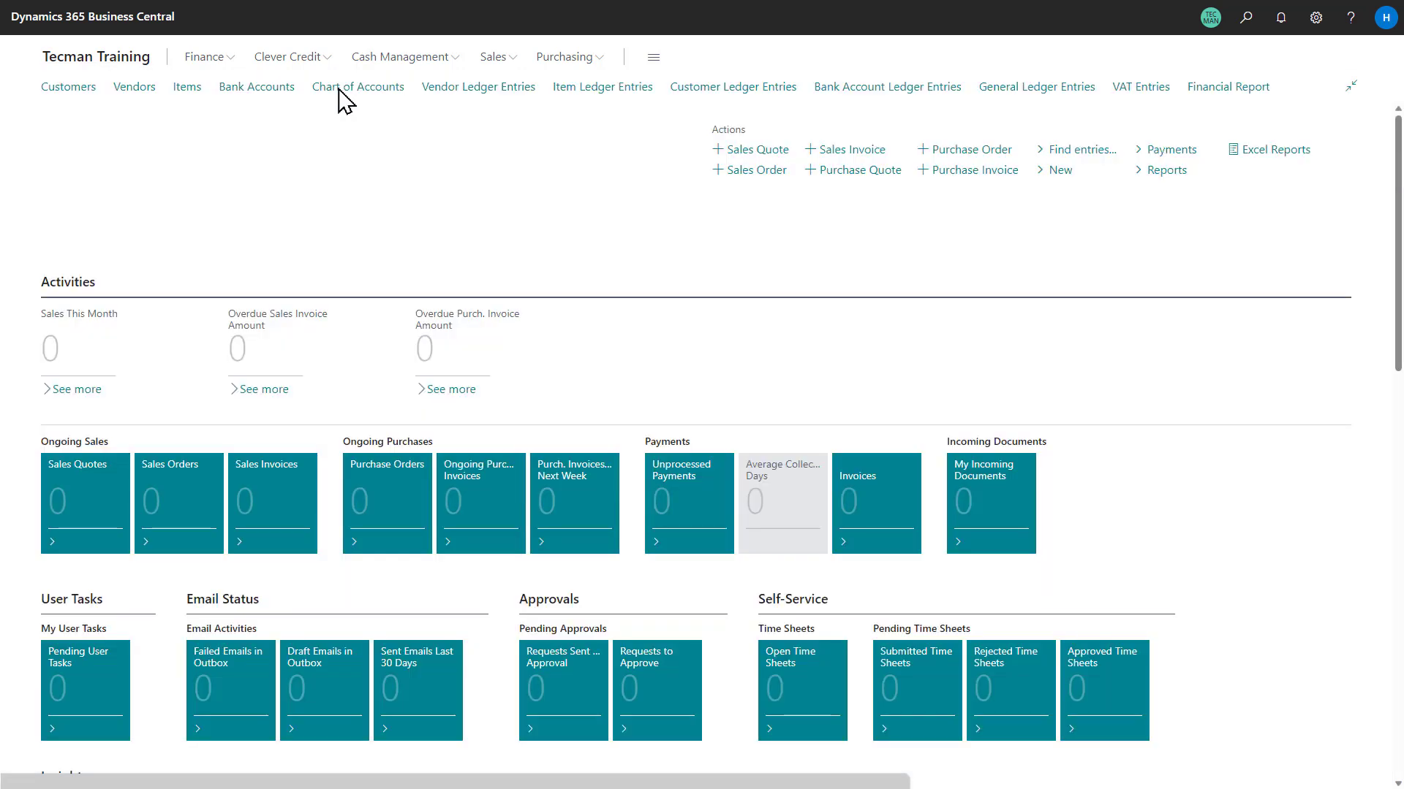
- Drill into account 1110 Land and Buildings' debit amount to list its general ledger entries
click(335, 90)
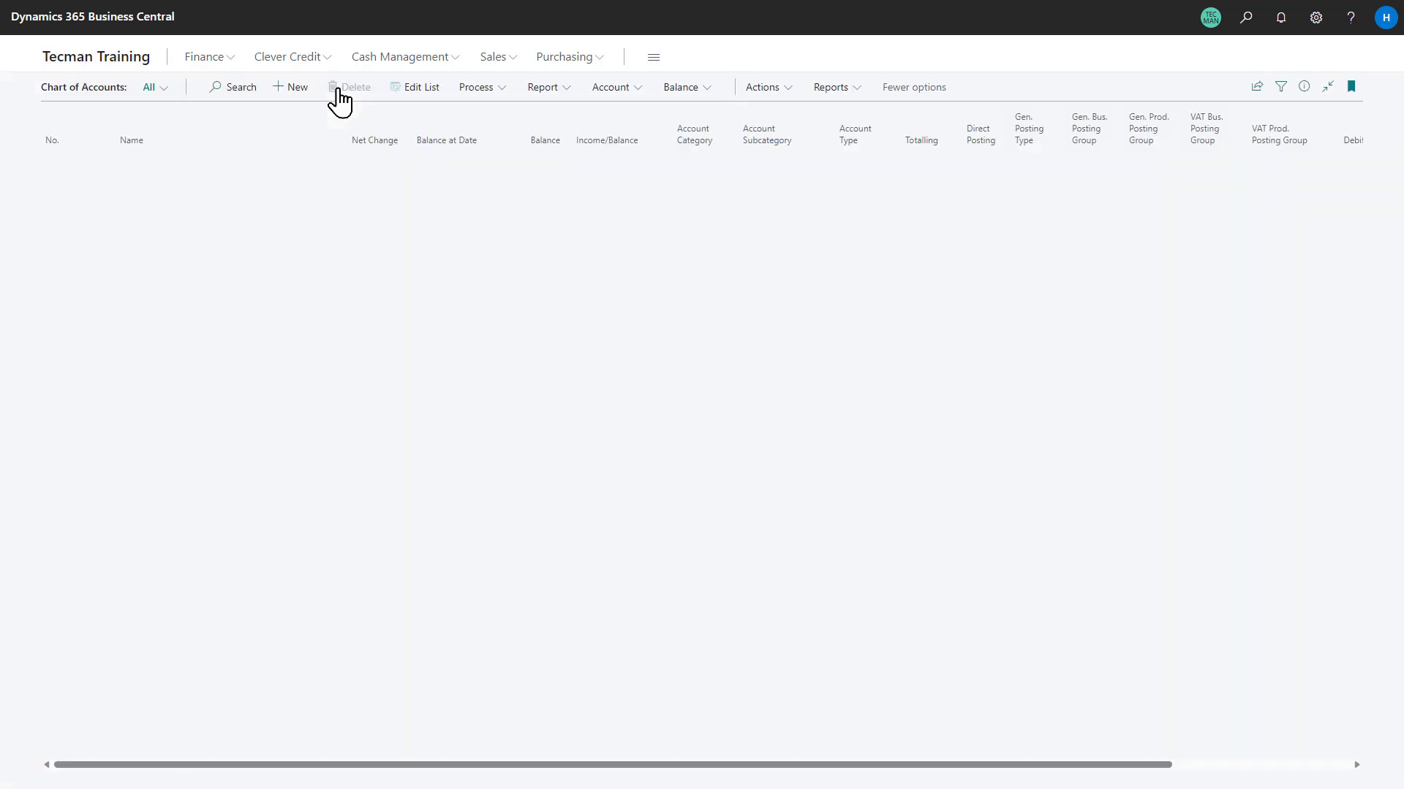
drag(578, 765, 760, 760)
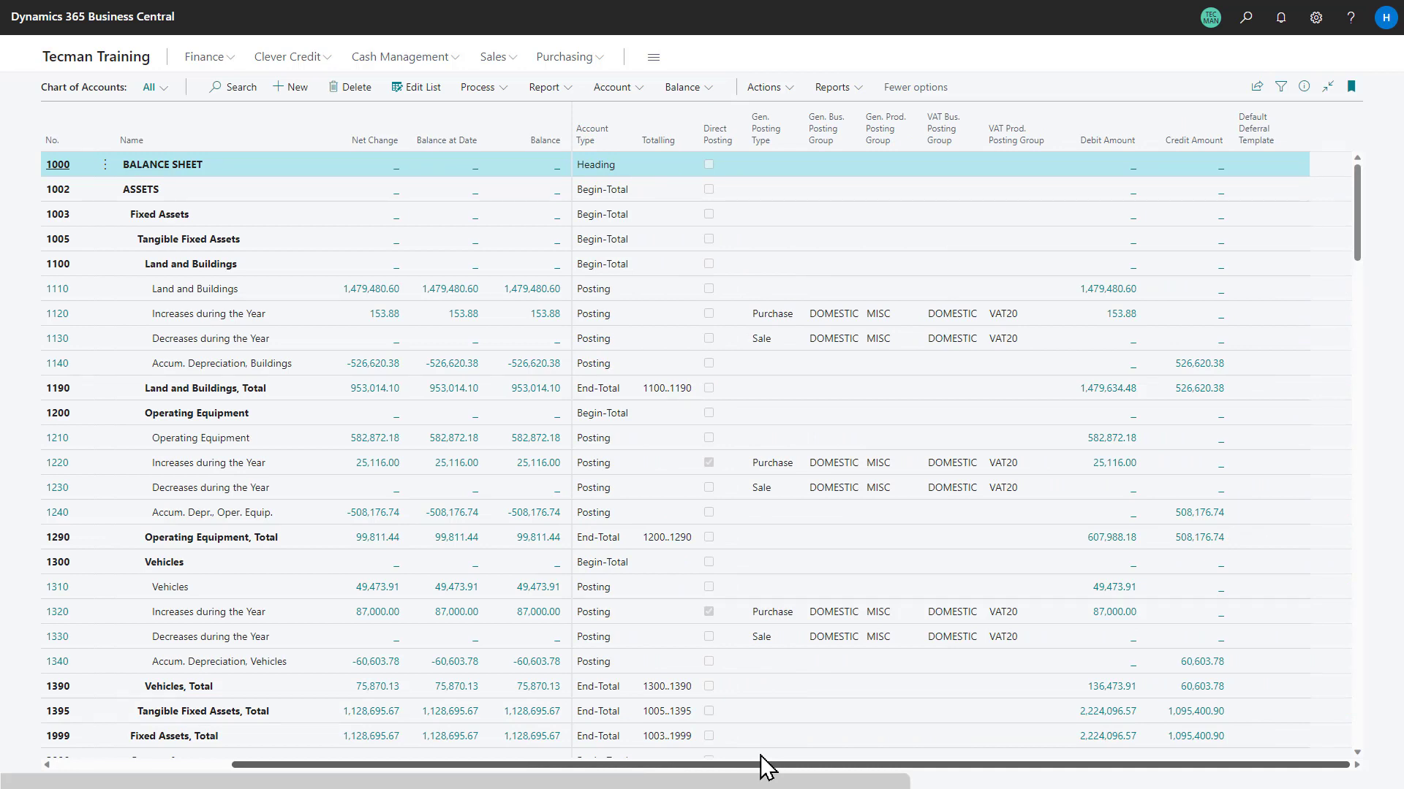
click(1096, 292)
click(1097, 291)
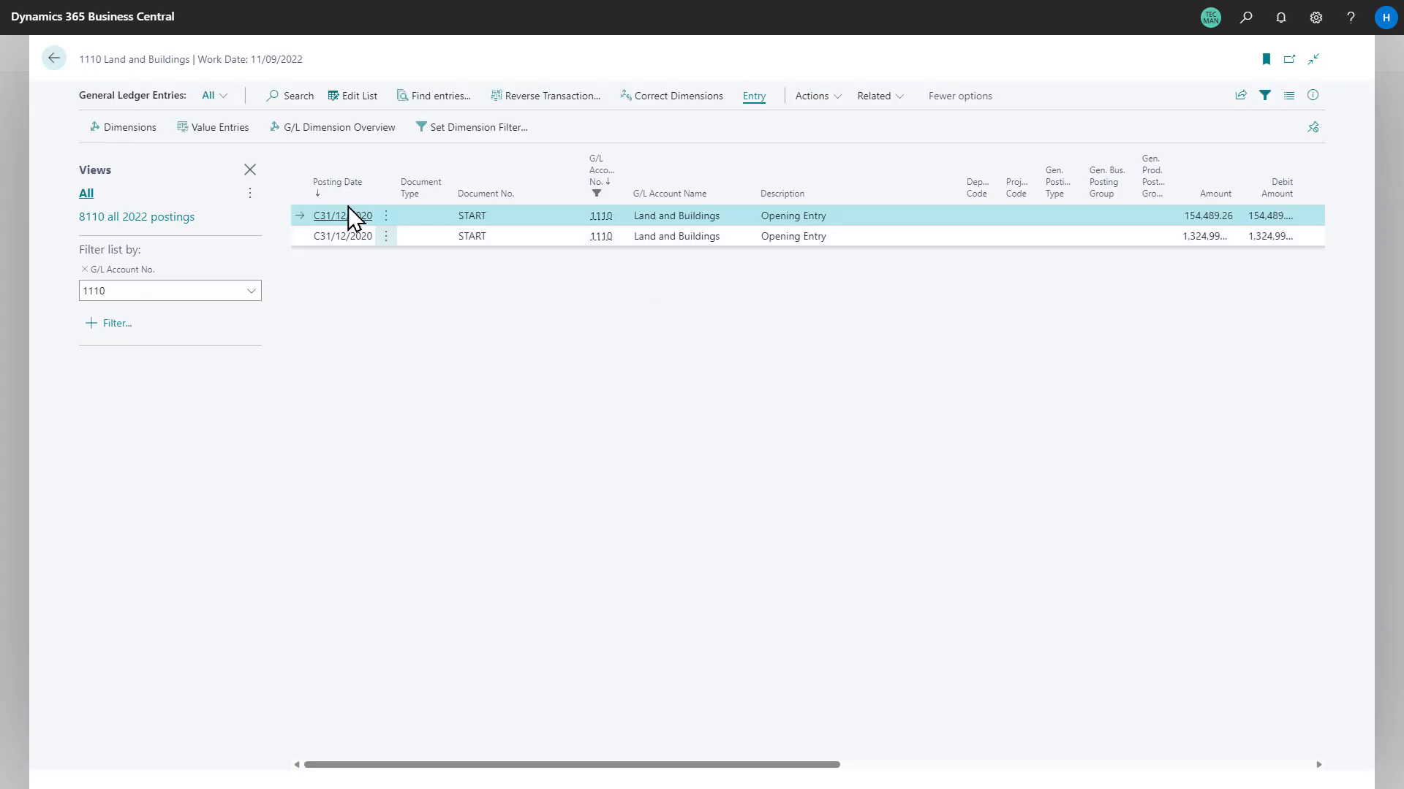
click(250, 171)
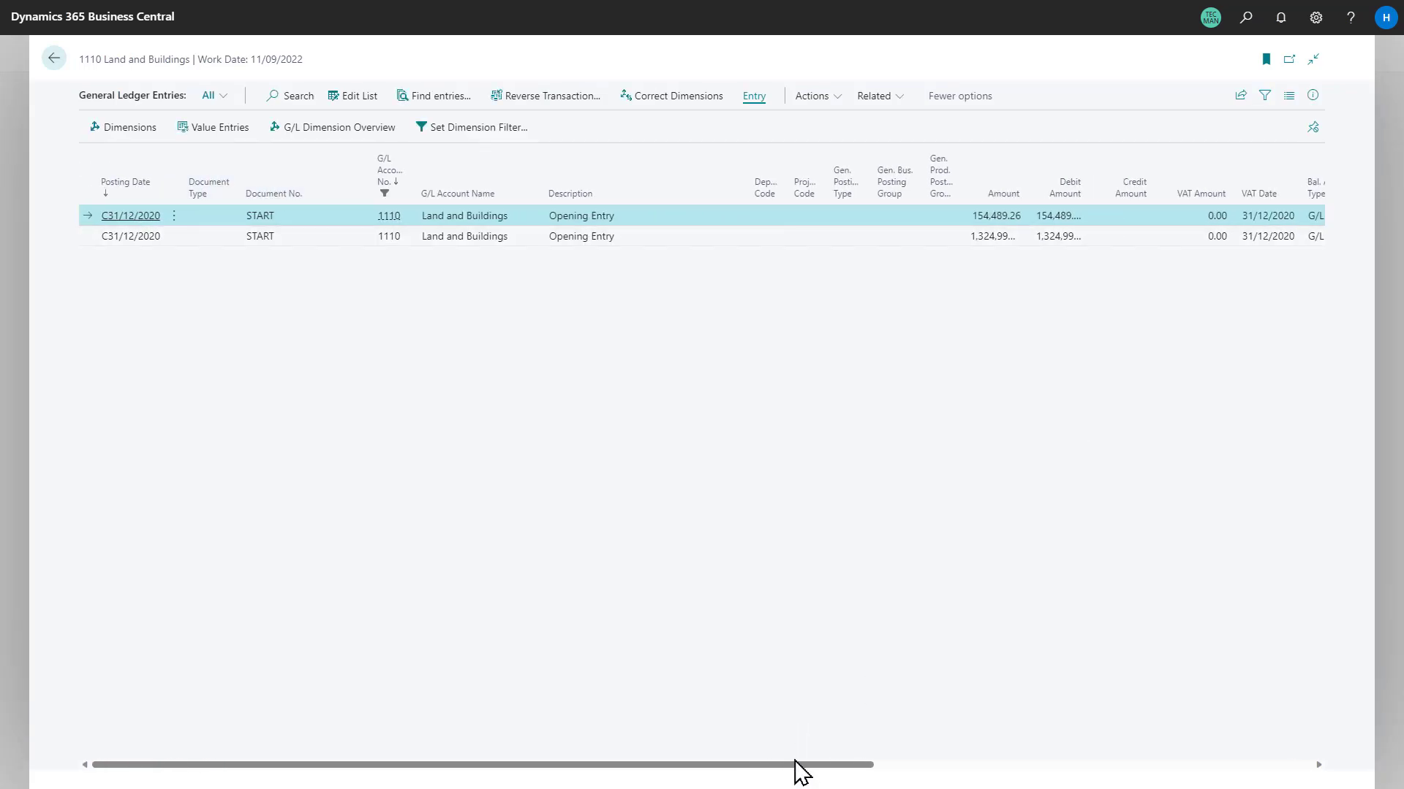
drag(795, 761, 519, 769)
- Open the WWB-GBP cash receipt journal from Cash Management
click(57, 60)
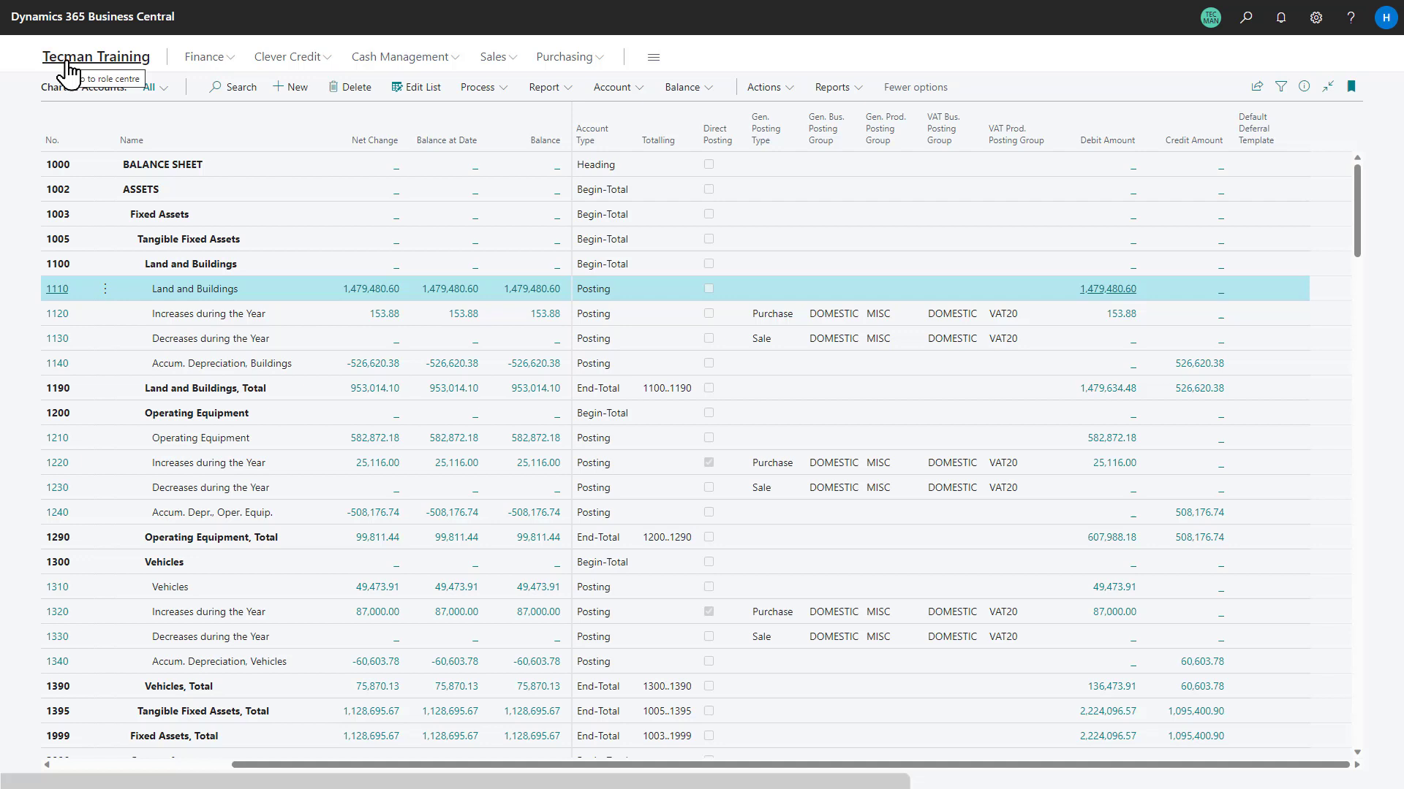
click(410, 58)
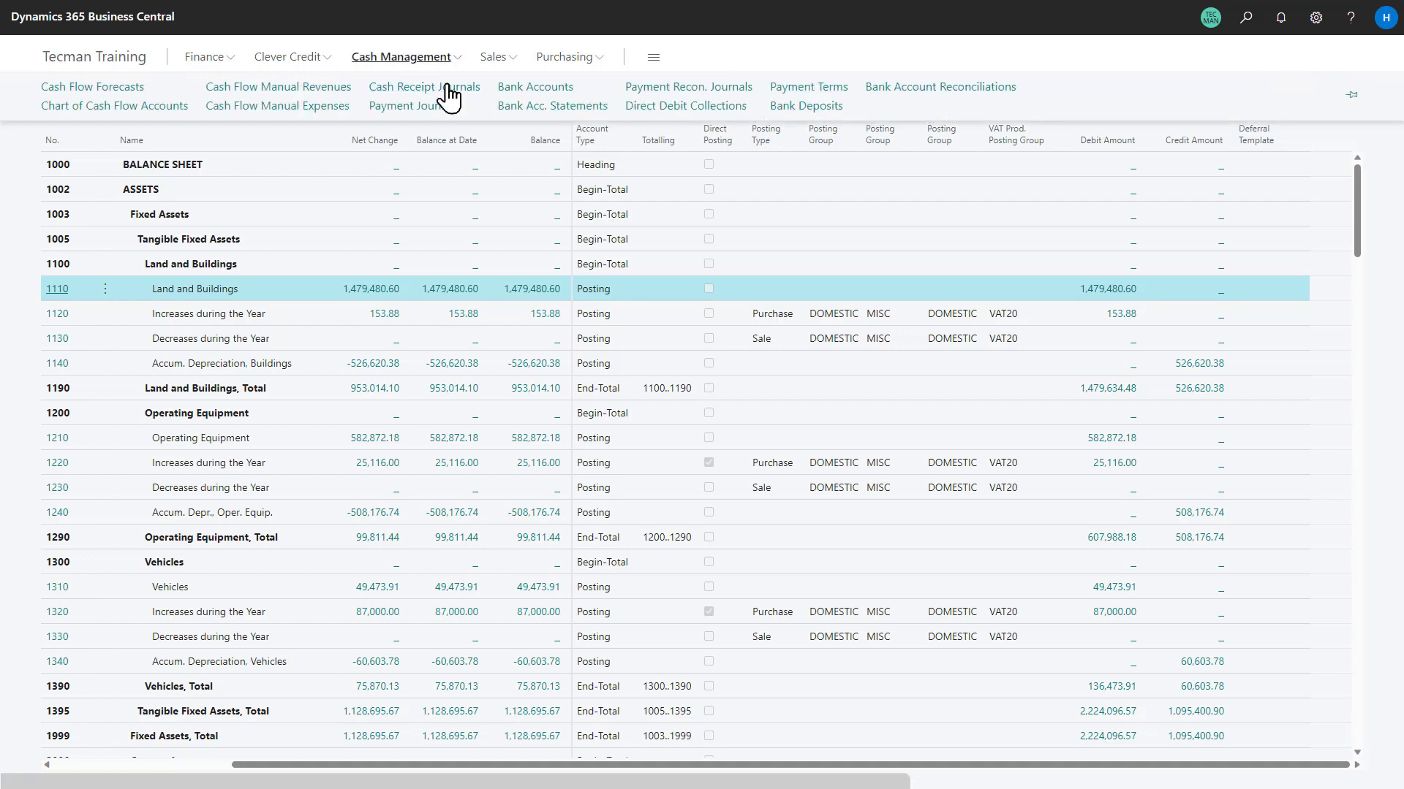
click(422, 93)
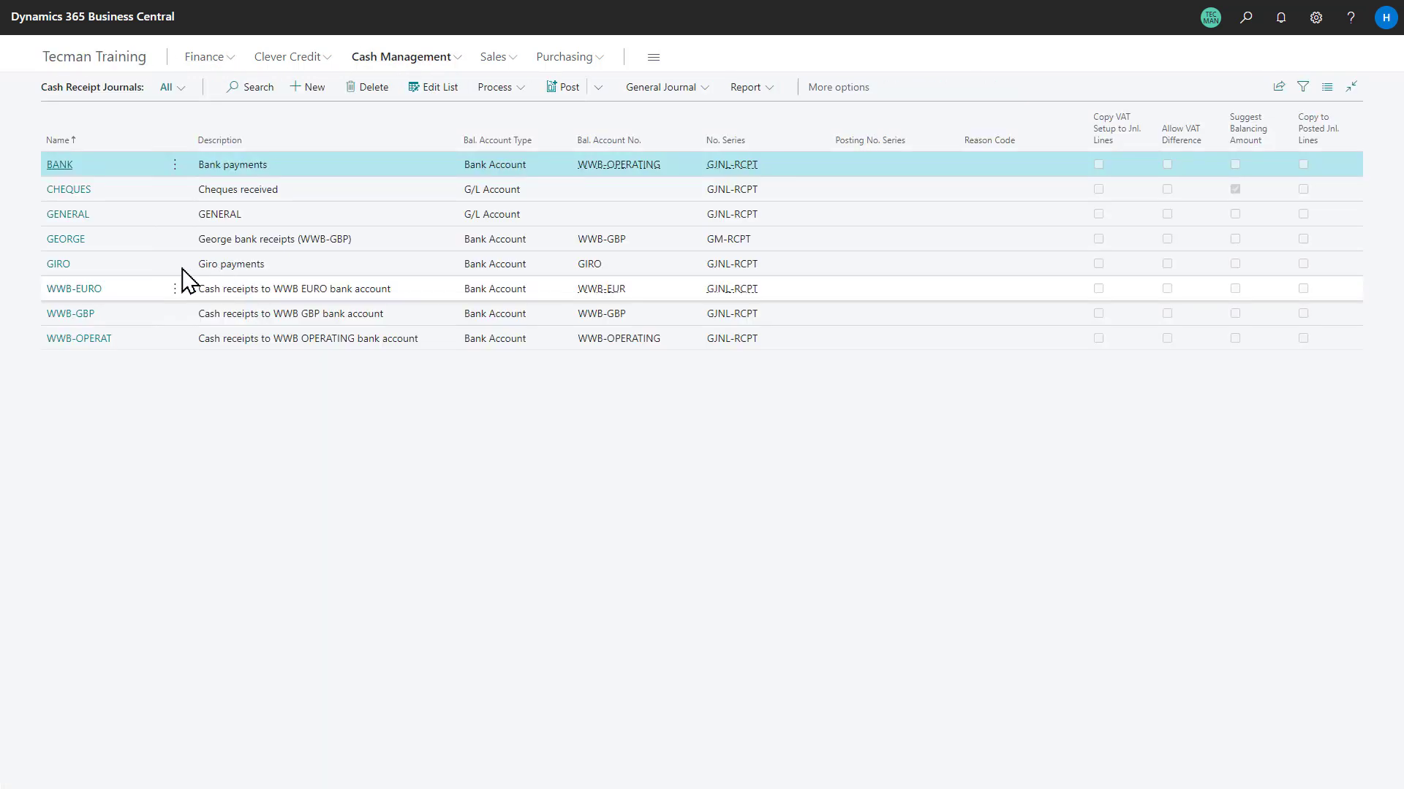
click(66, 320)
click(66, 320)
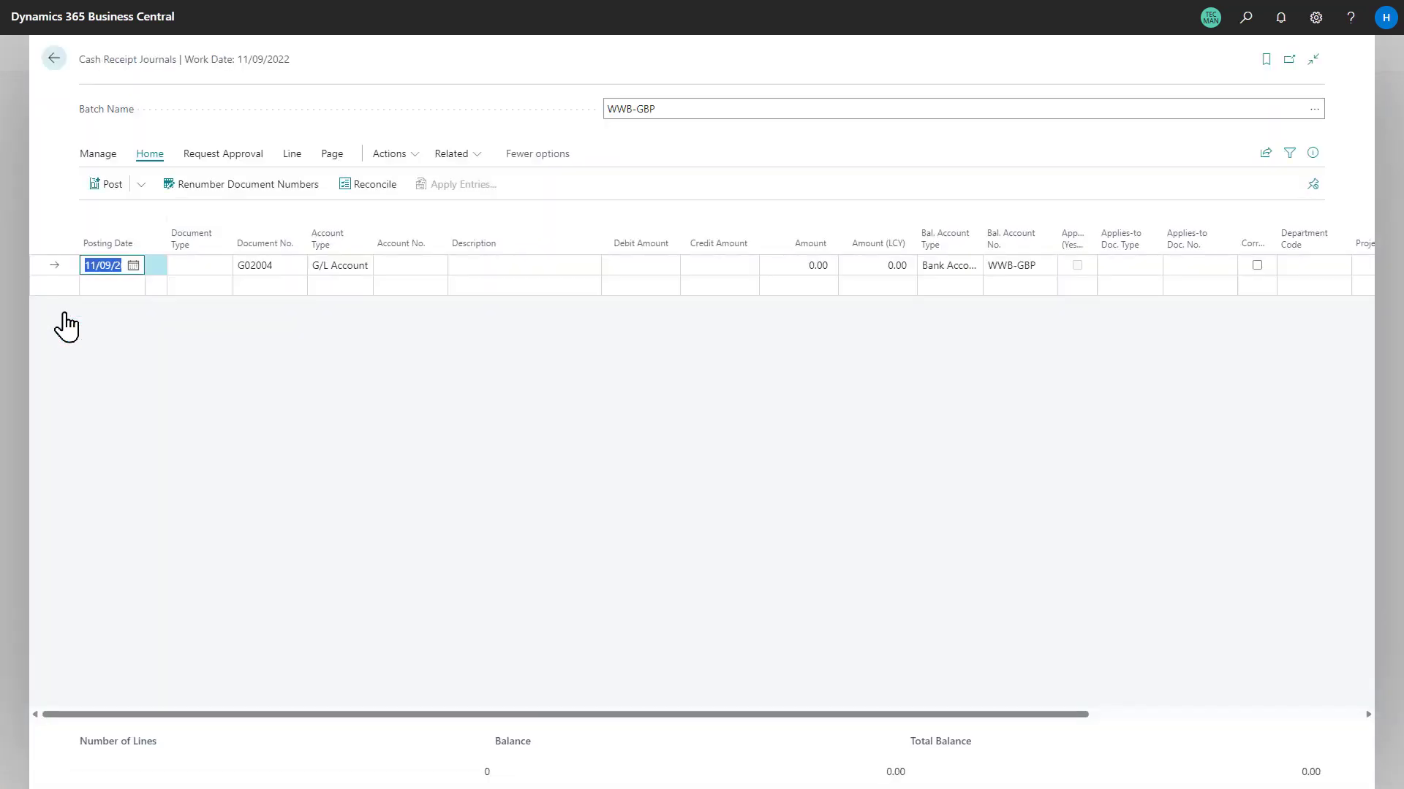
- Enter a line: credit 500, Customer account 10000 The Cannon Group PLC, document type Payment
click(703, 265)
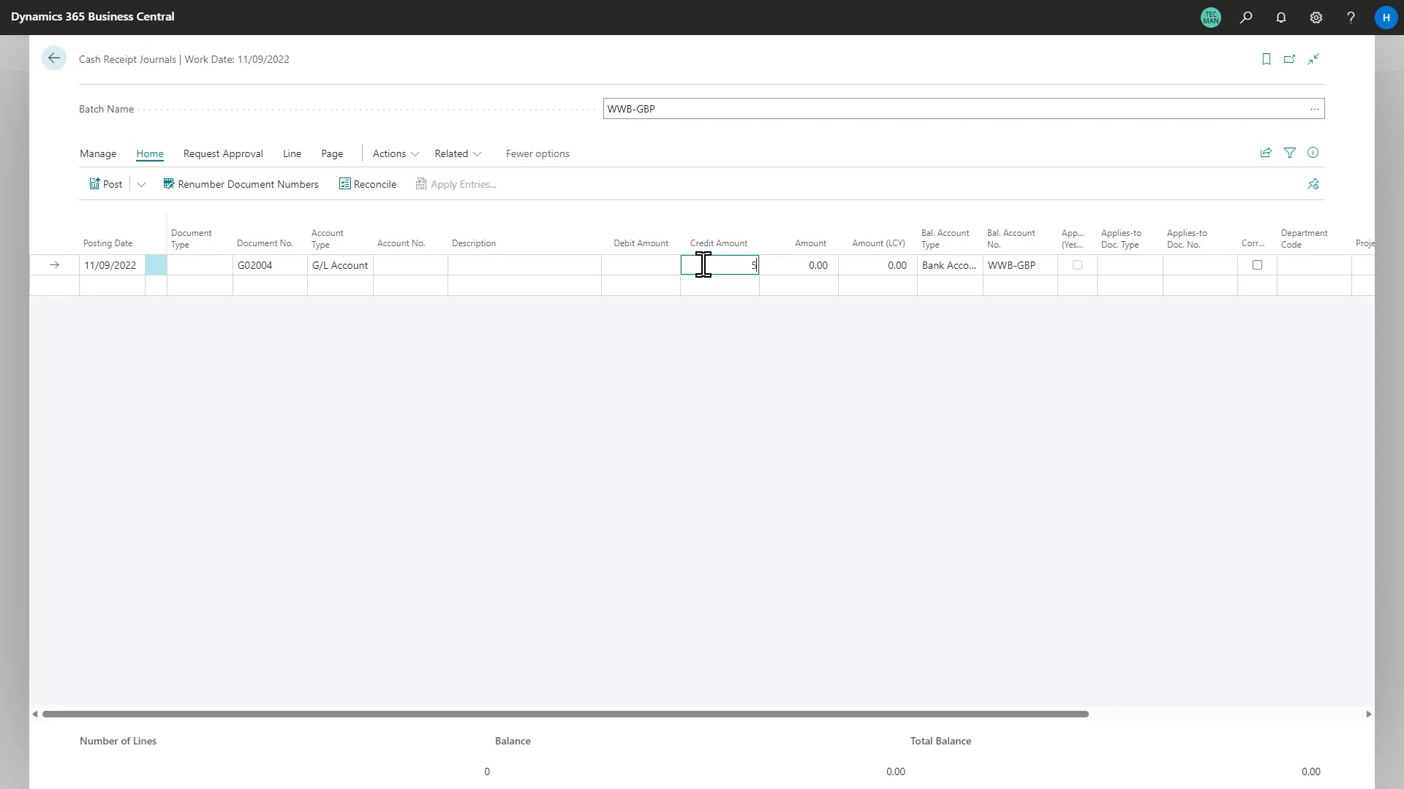
text(500)
key(Tab)
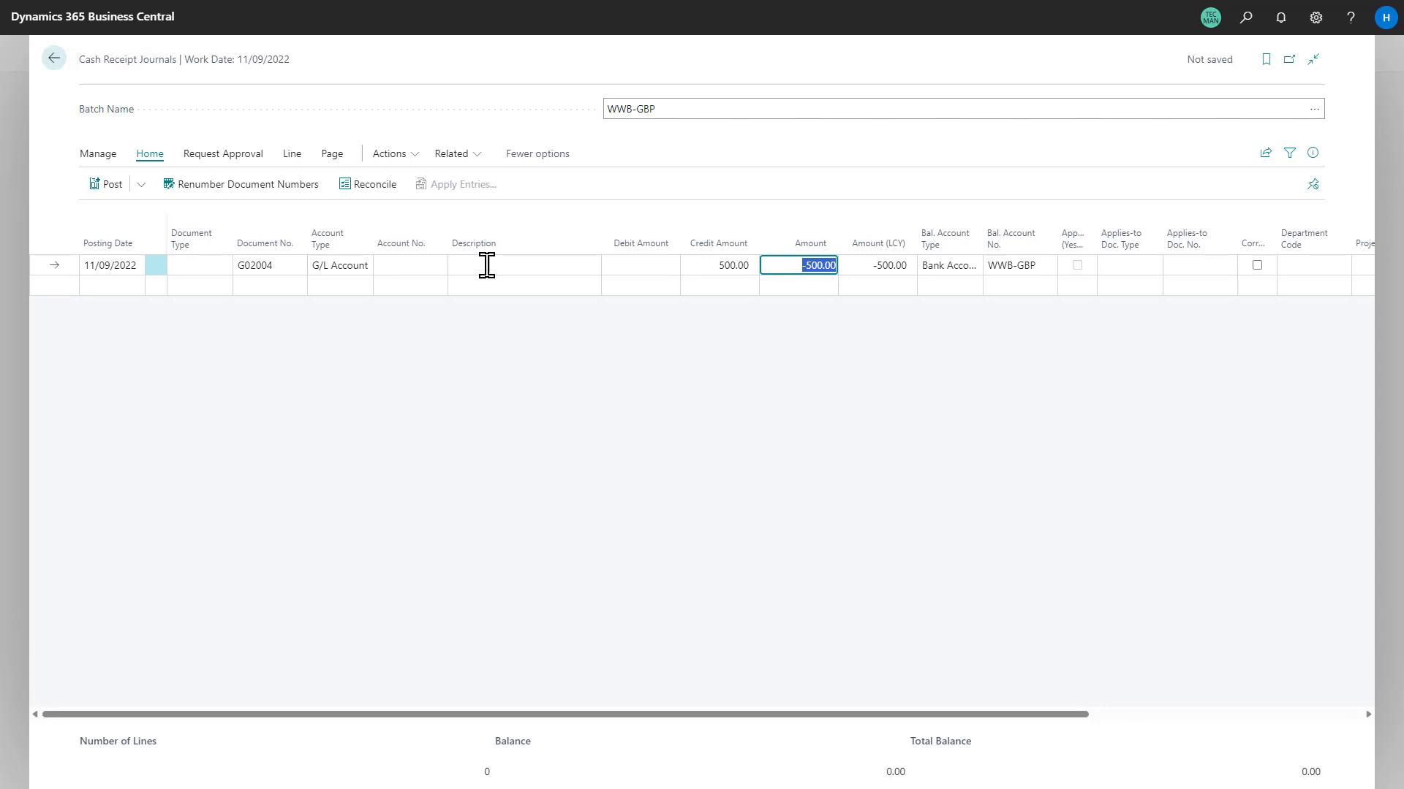
click(343, 268)
click(339, 296)
click(394, 265)
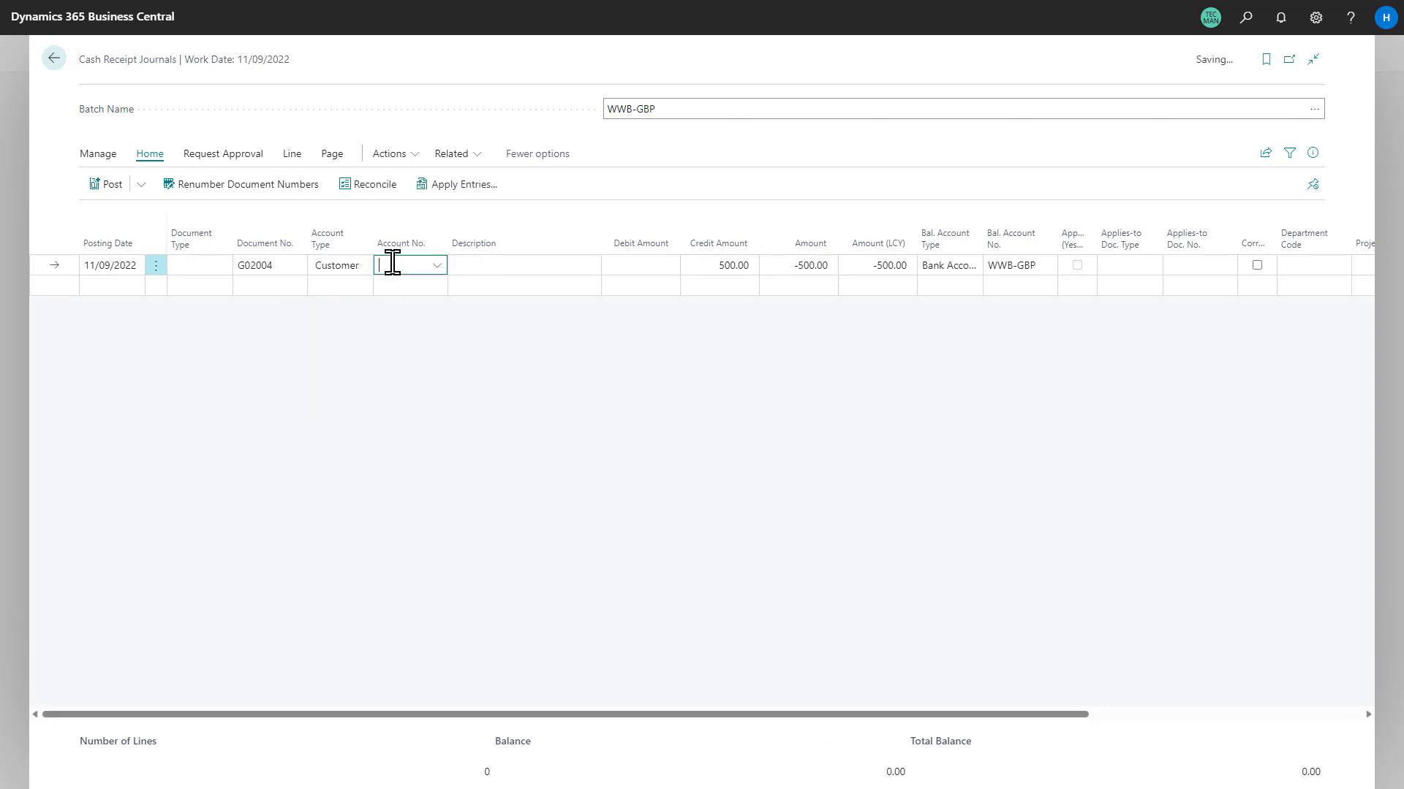
scroll(415, 397, down, 2)
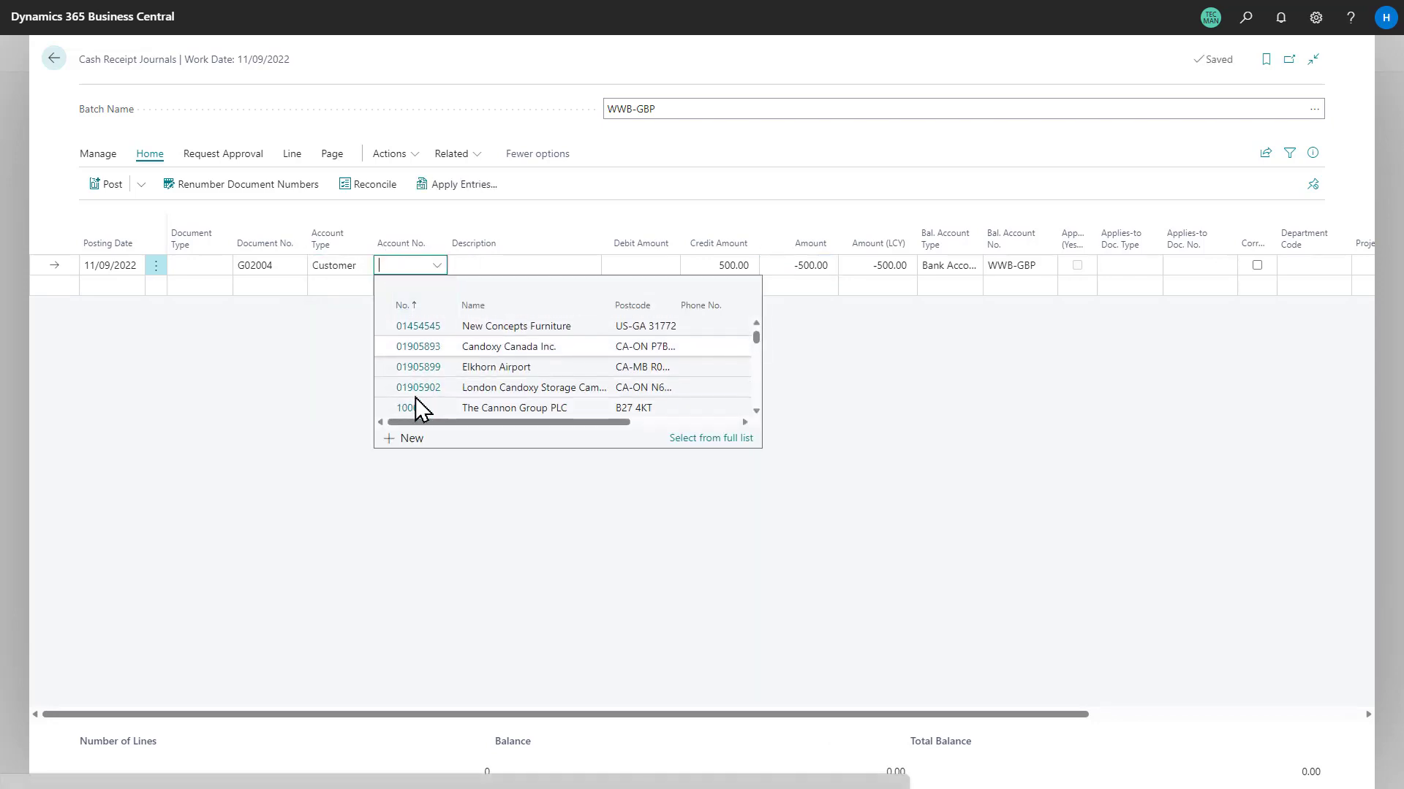
click(411, 388)
click(201, 266)
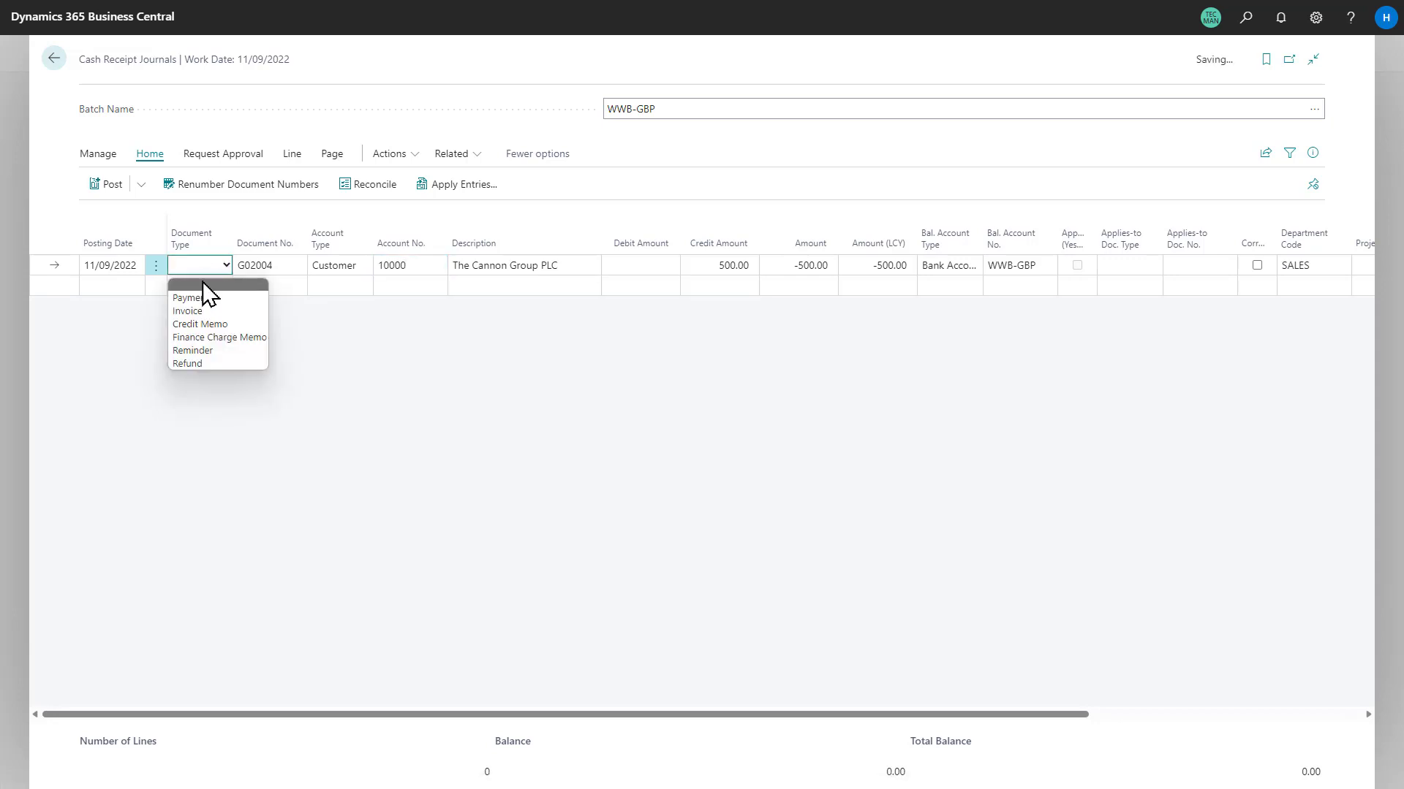
click(204, 300)
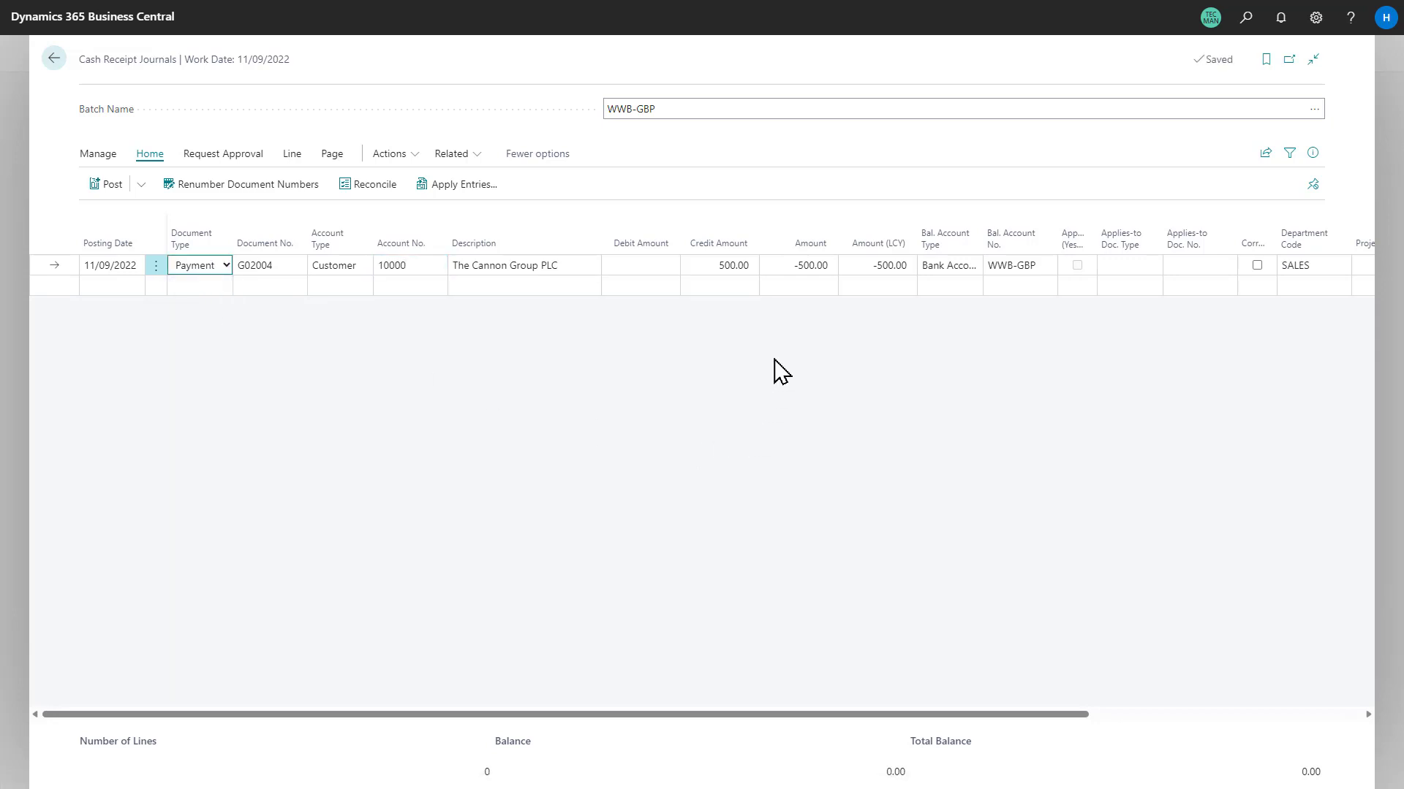
click(1244, 22)
text(ge le se)
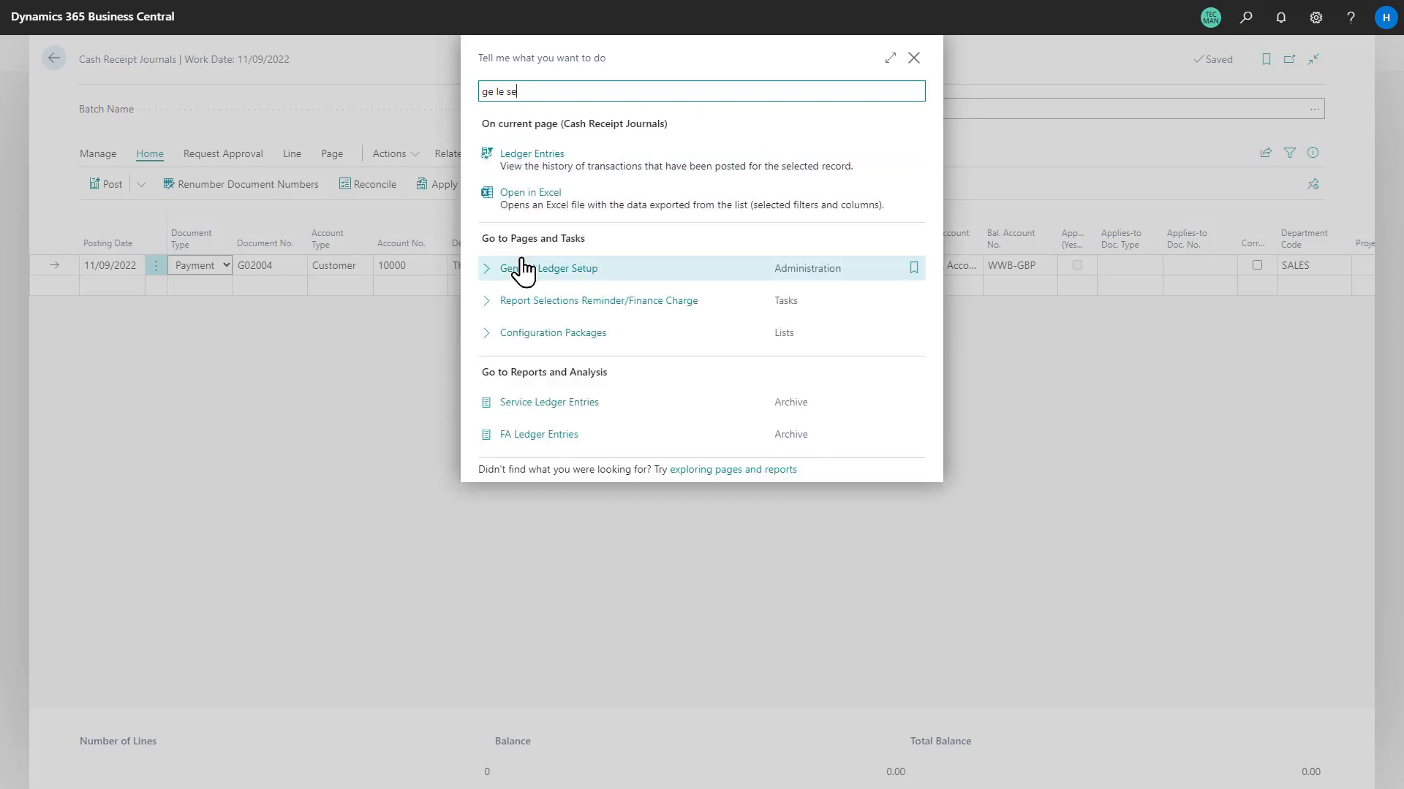
click(525, 275)
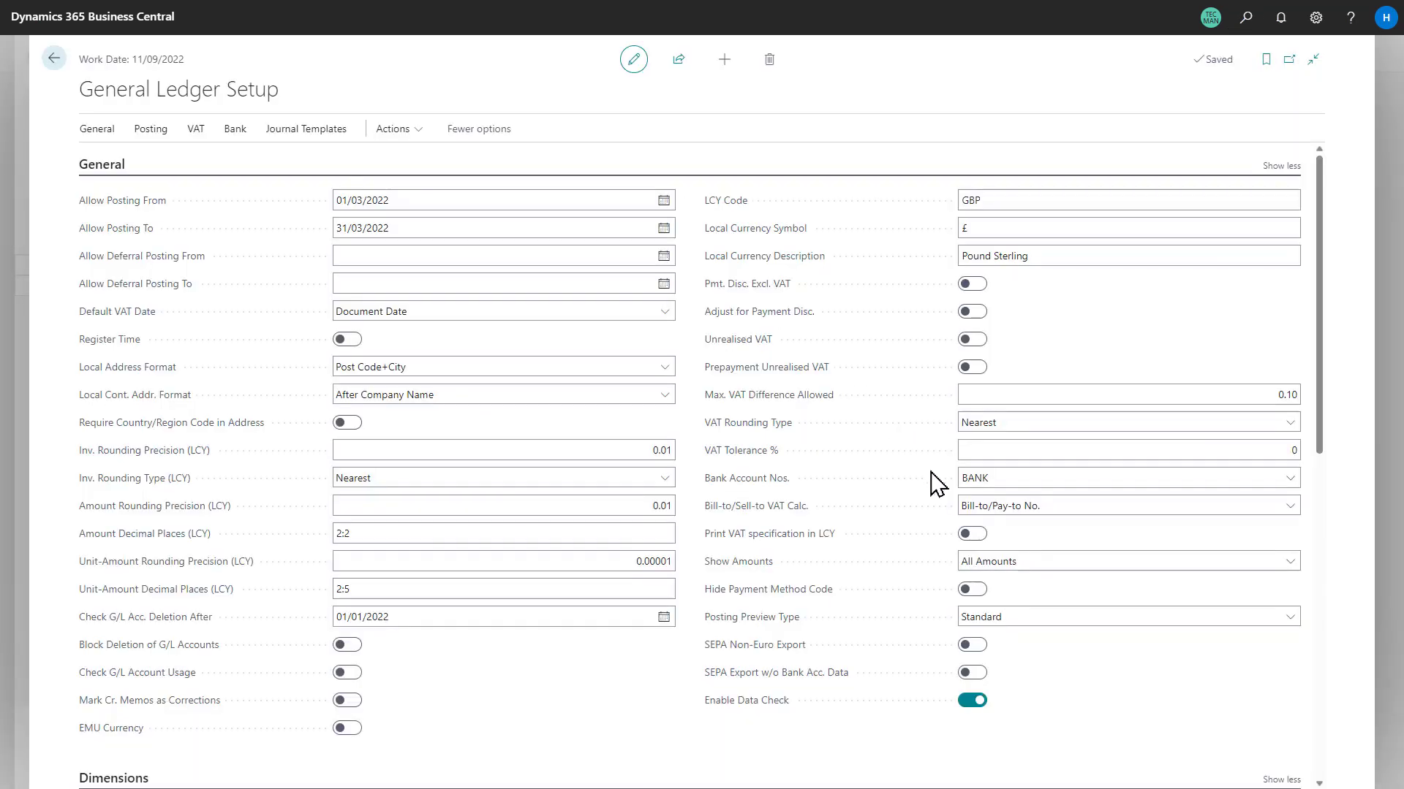
click(978, 563)
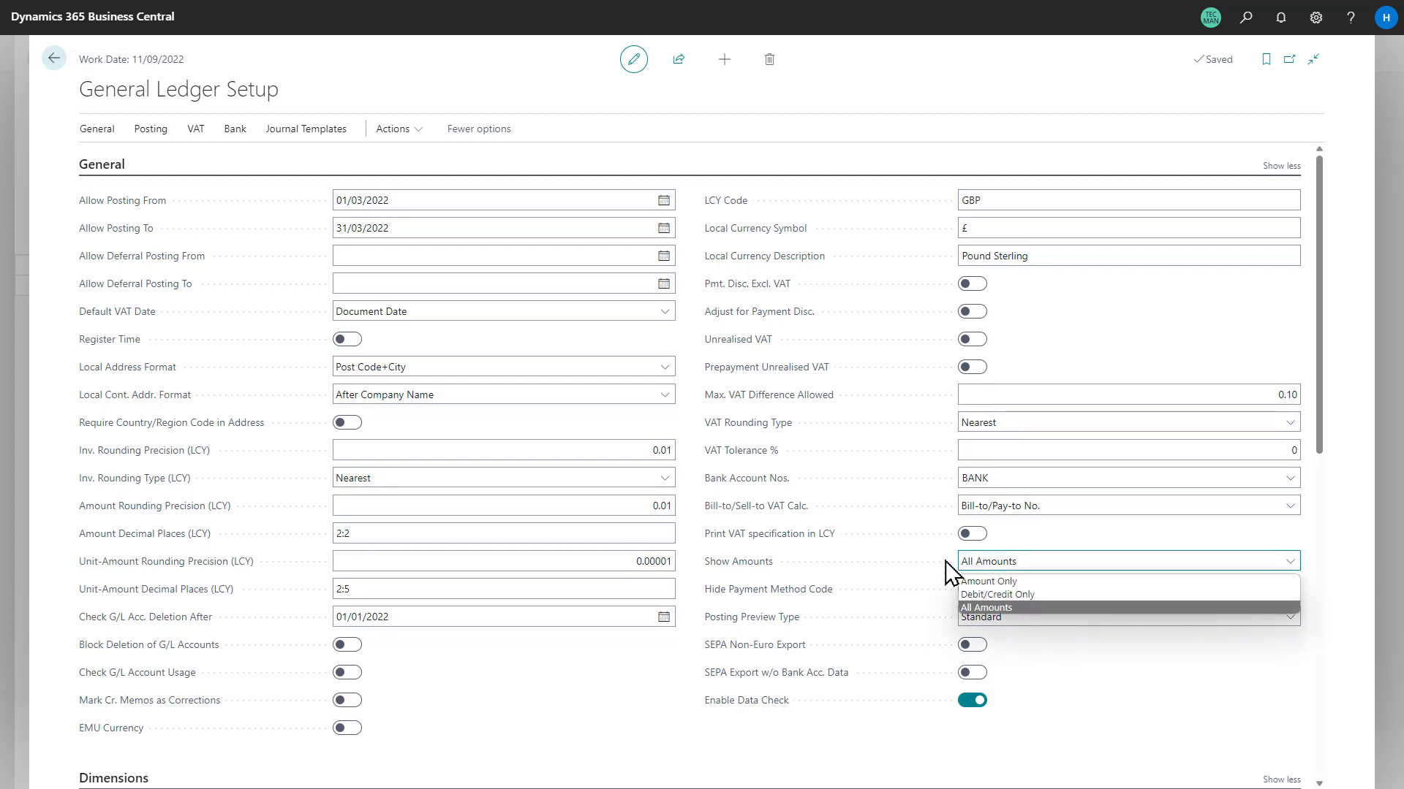
click(950, 571)
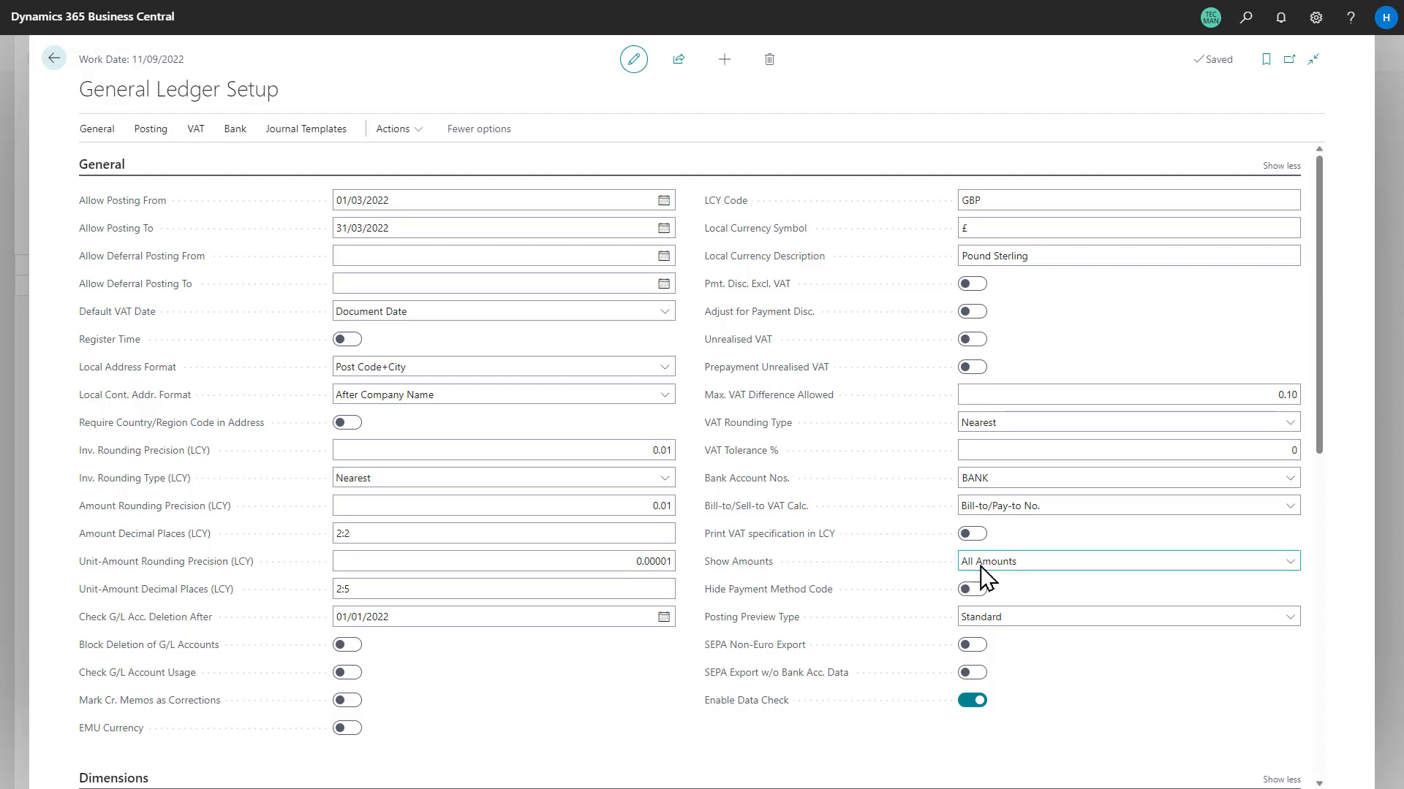
click(980, 564)
click(927, 563)
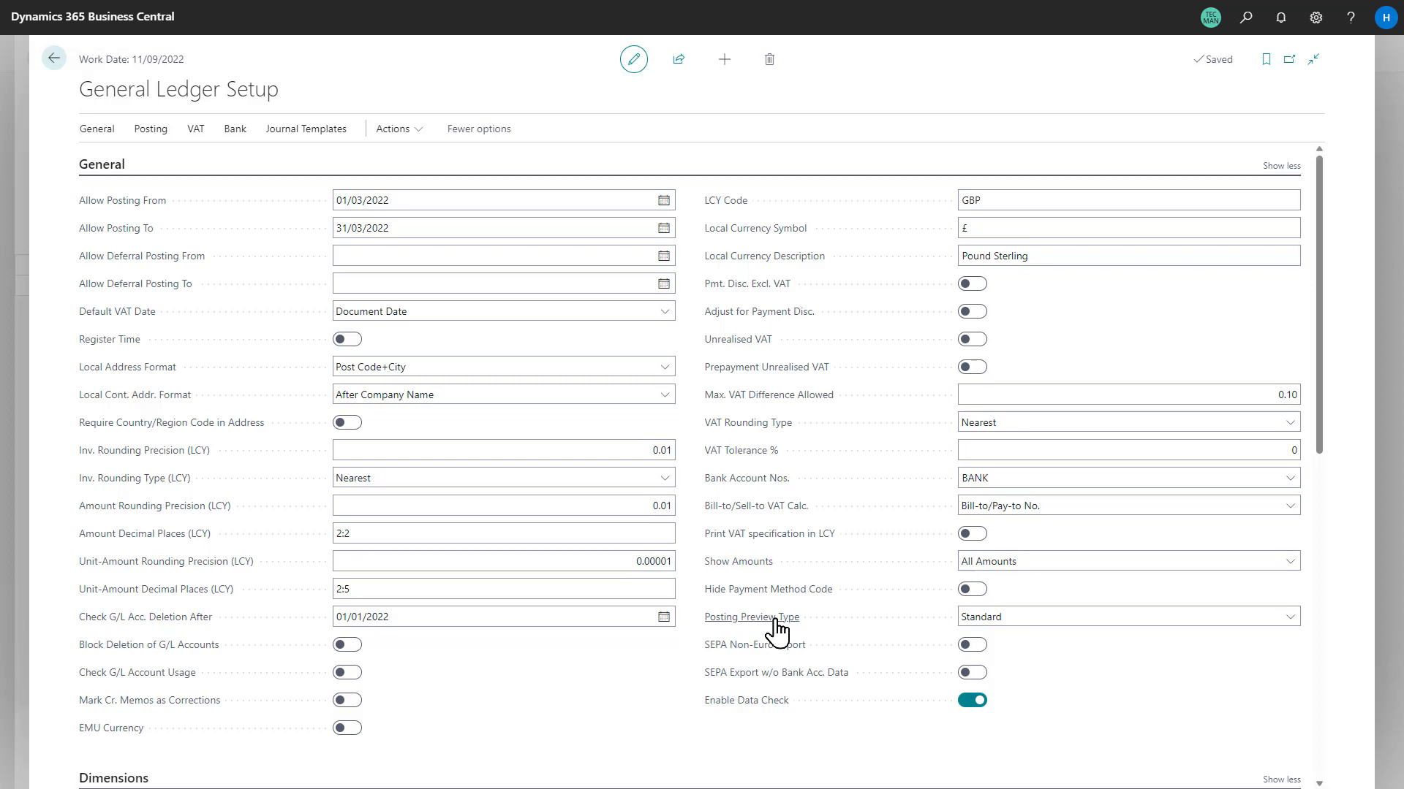
click(968, 621)
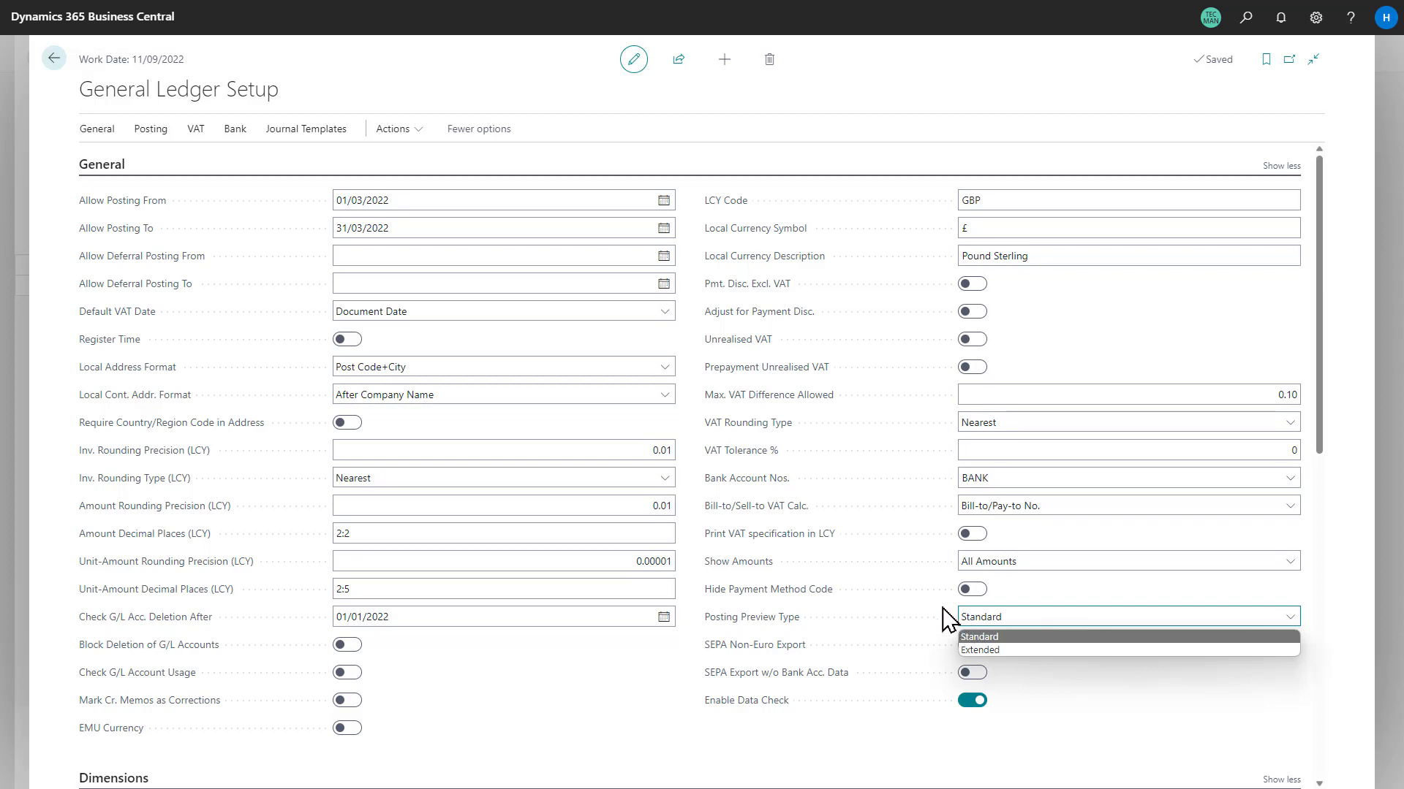
click(948, 620)
click(55, 62)
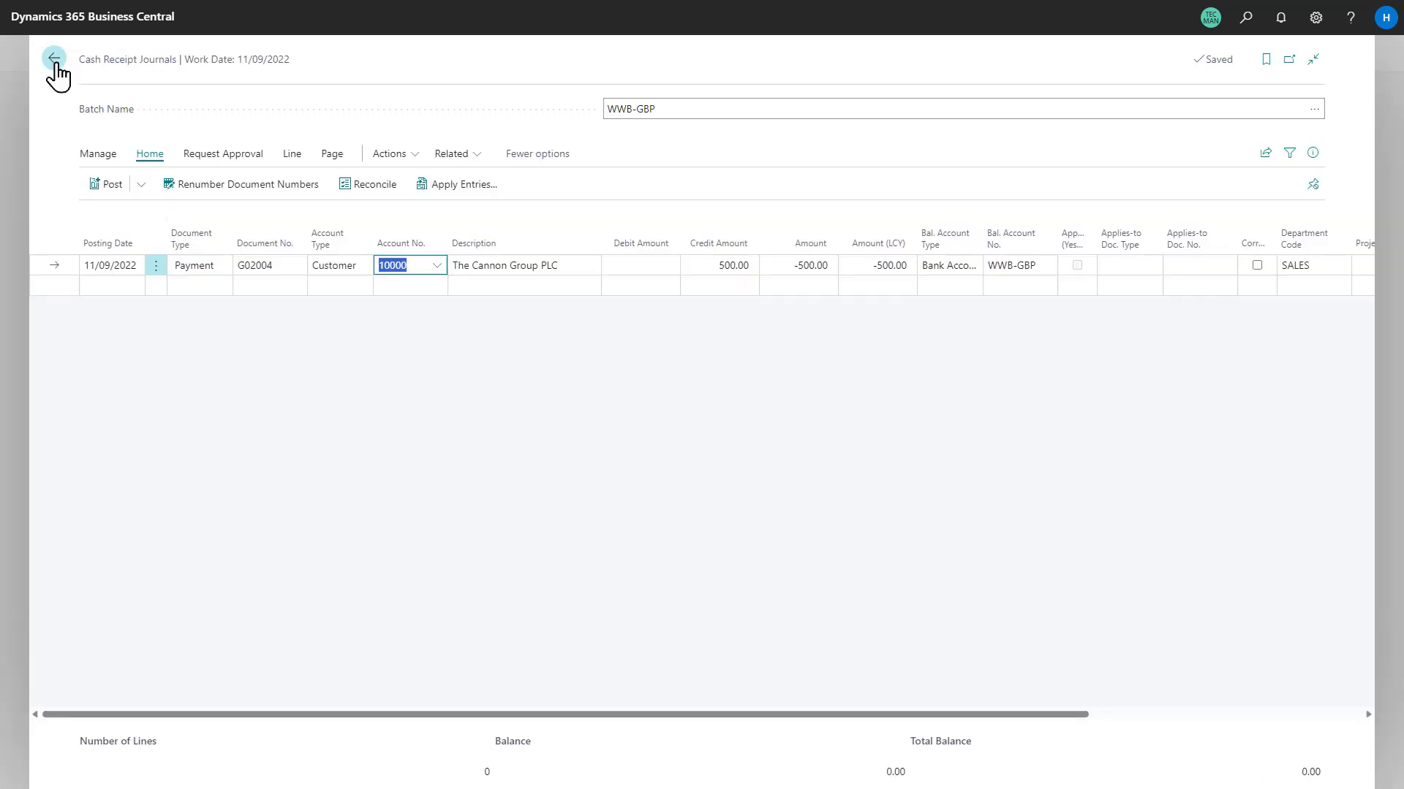
- Open the NO VAT general journal with the journal check details pane showing
click(55, 61)
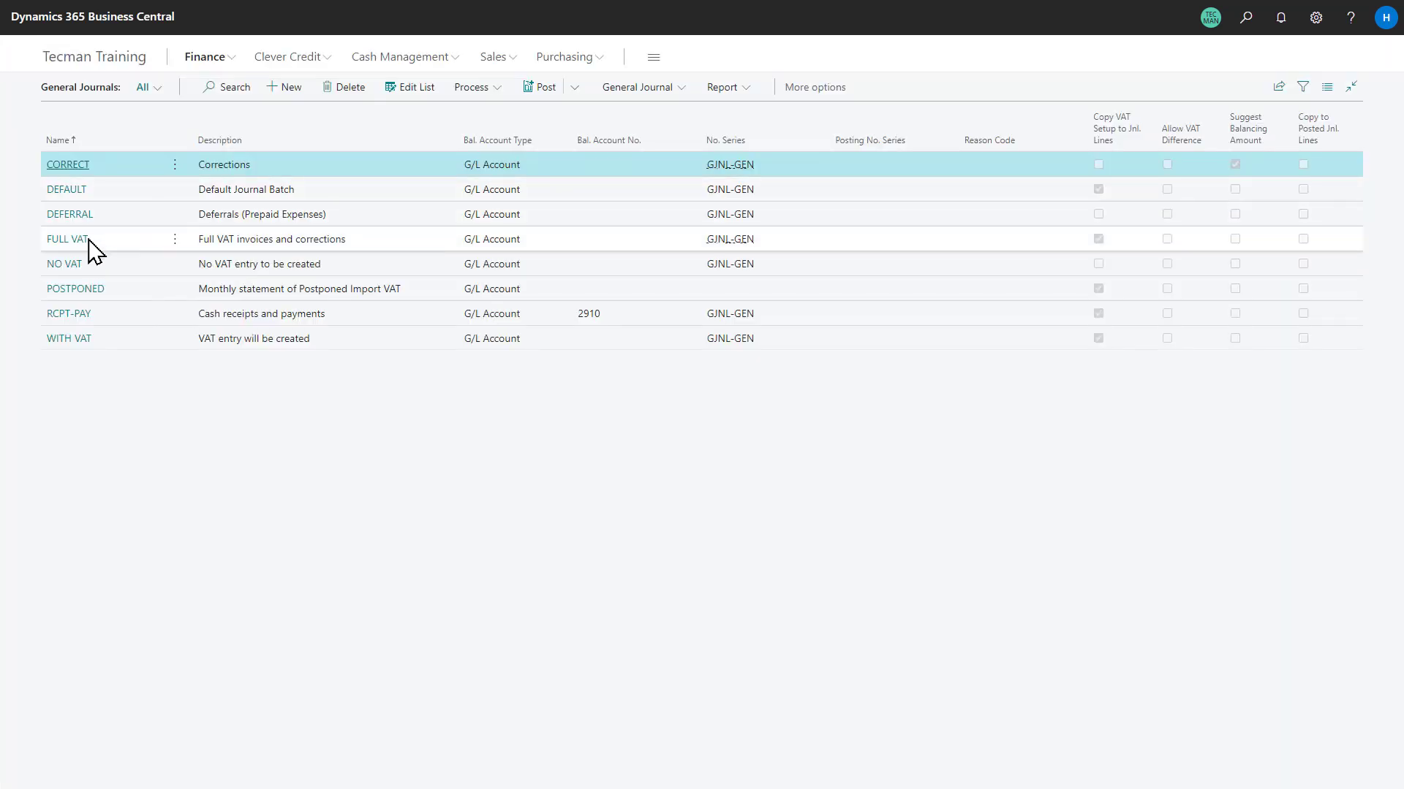
click(69, 267)
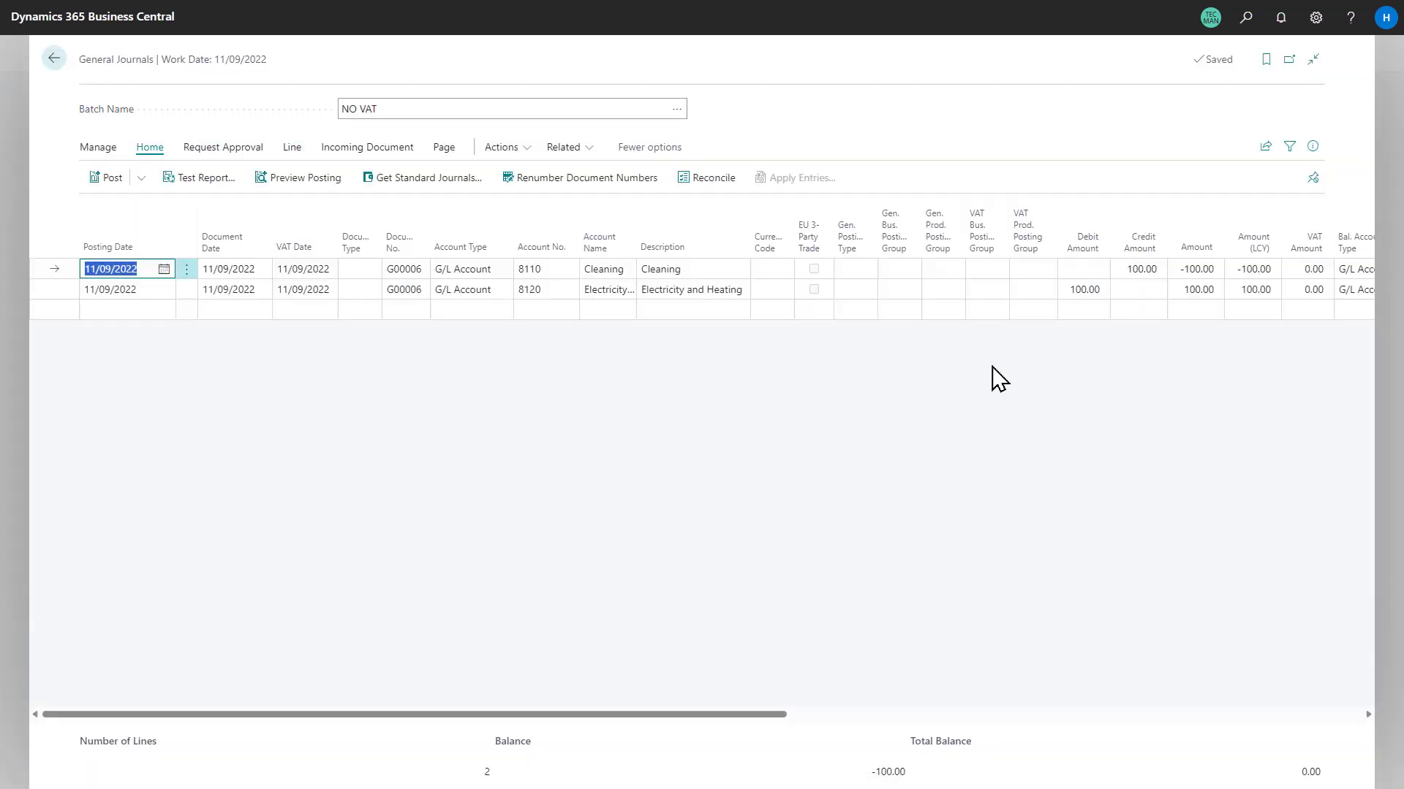
click(1313, 146)
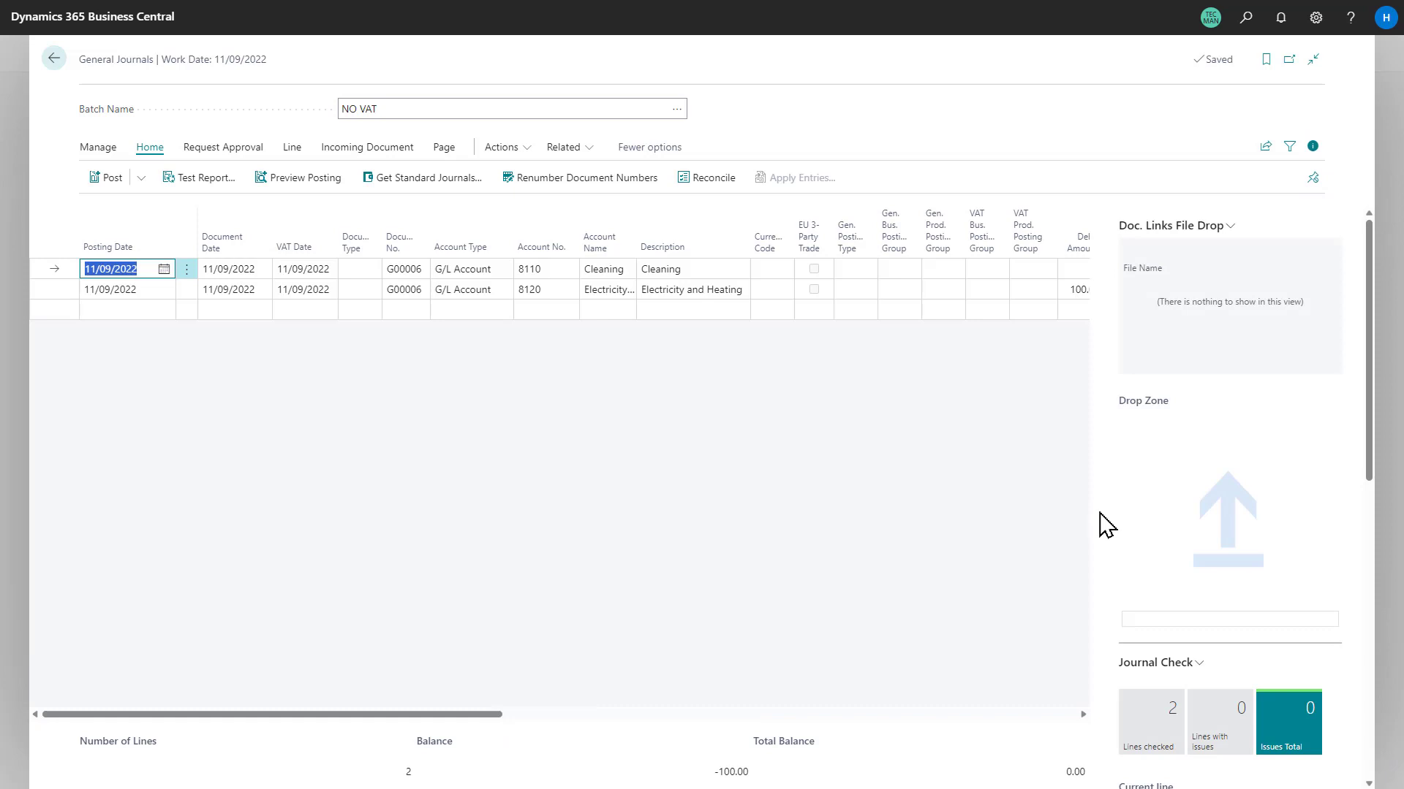
scroll(1175, 526, down, 3)
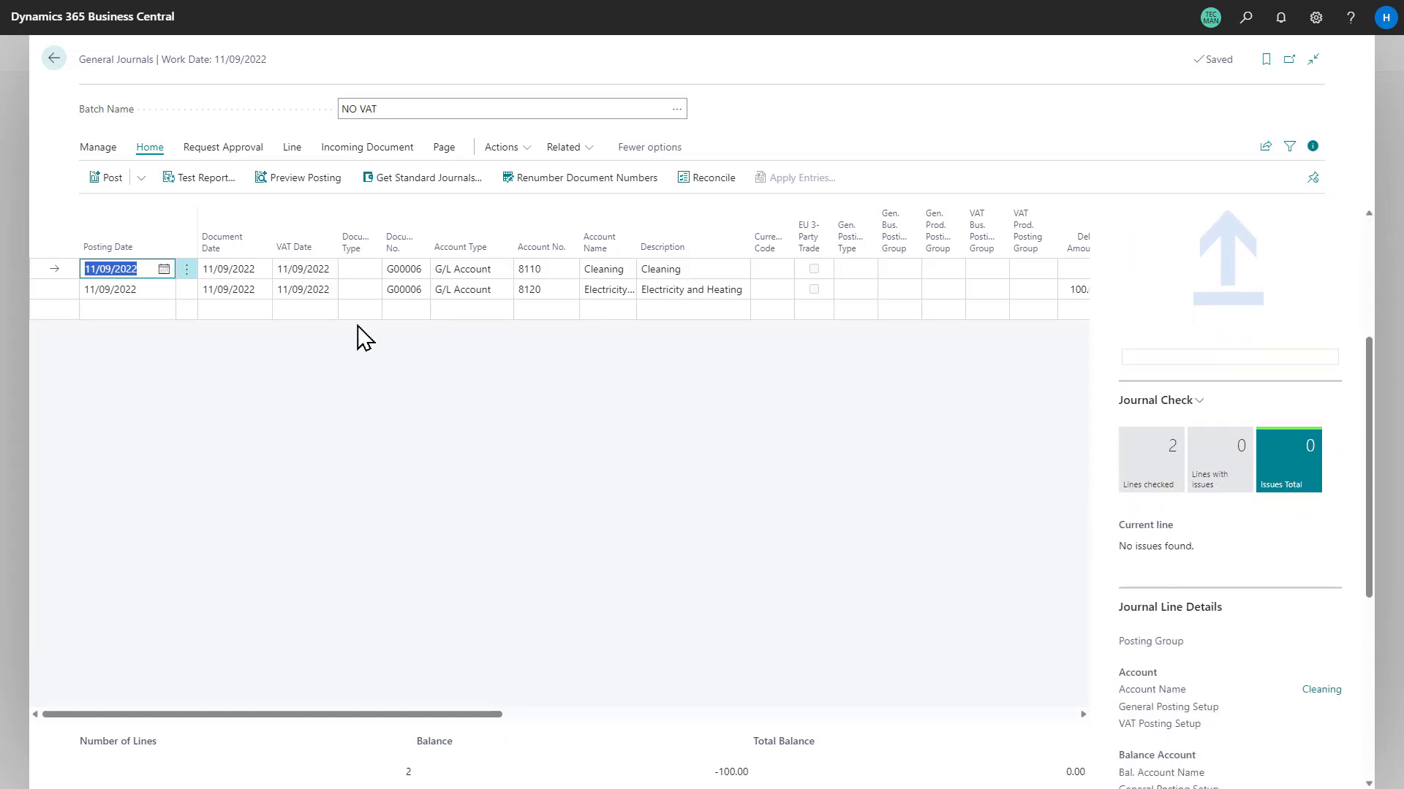
- Change the second line's document number to G00007
click(405, 290)
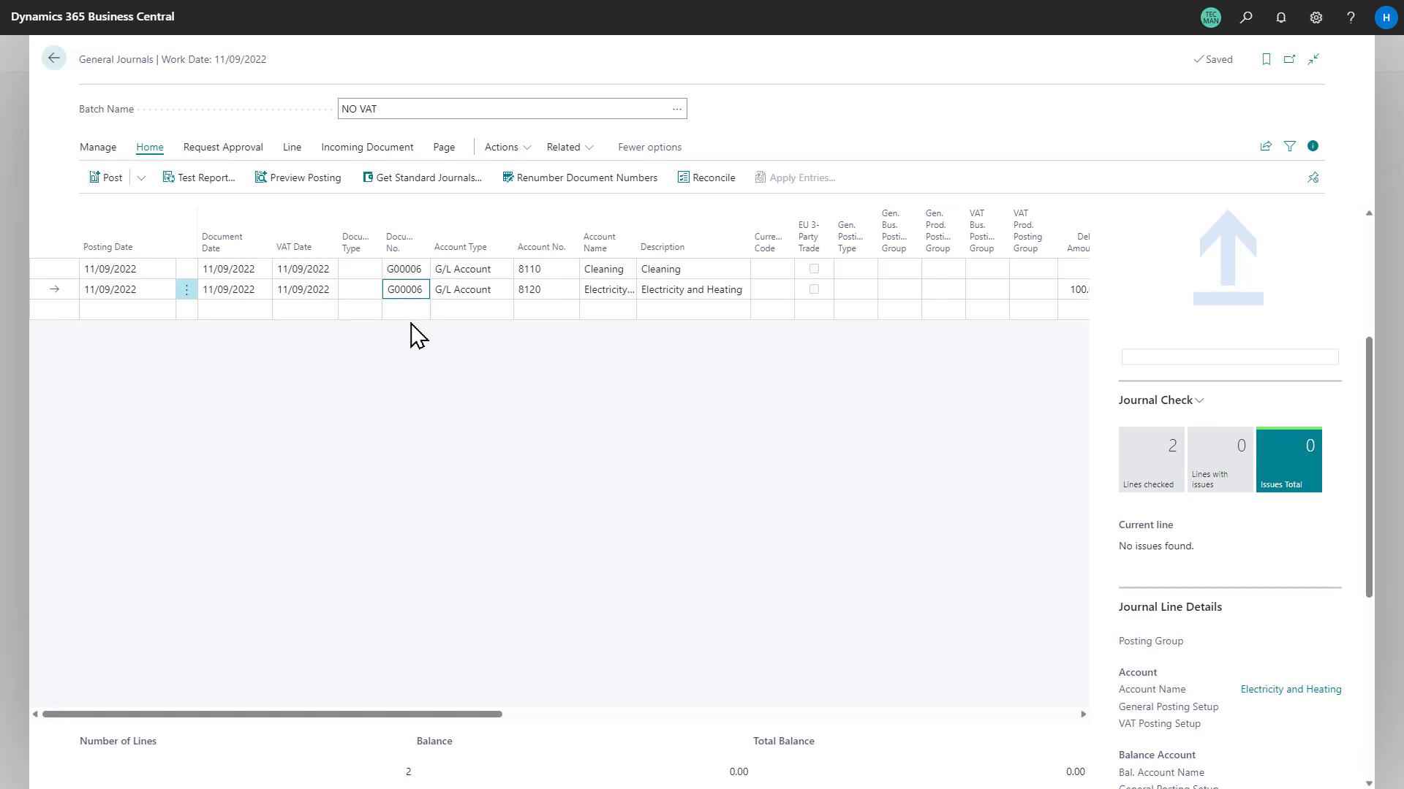
key(BackSpace)
text(7)
key(Tab)
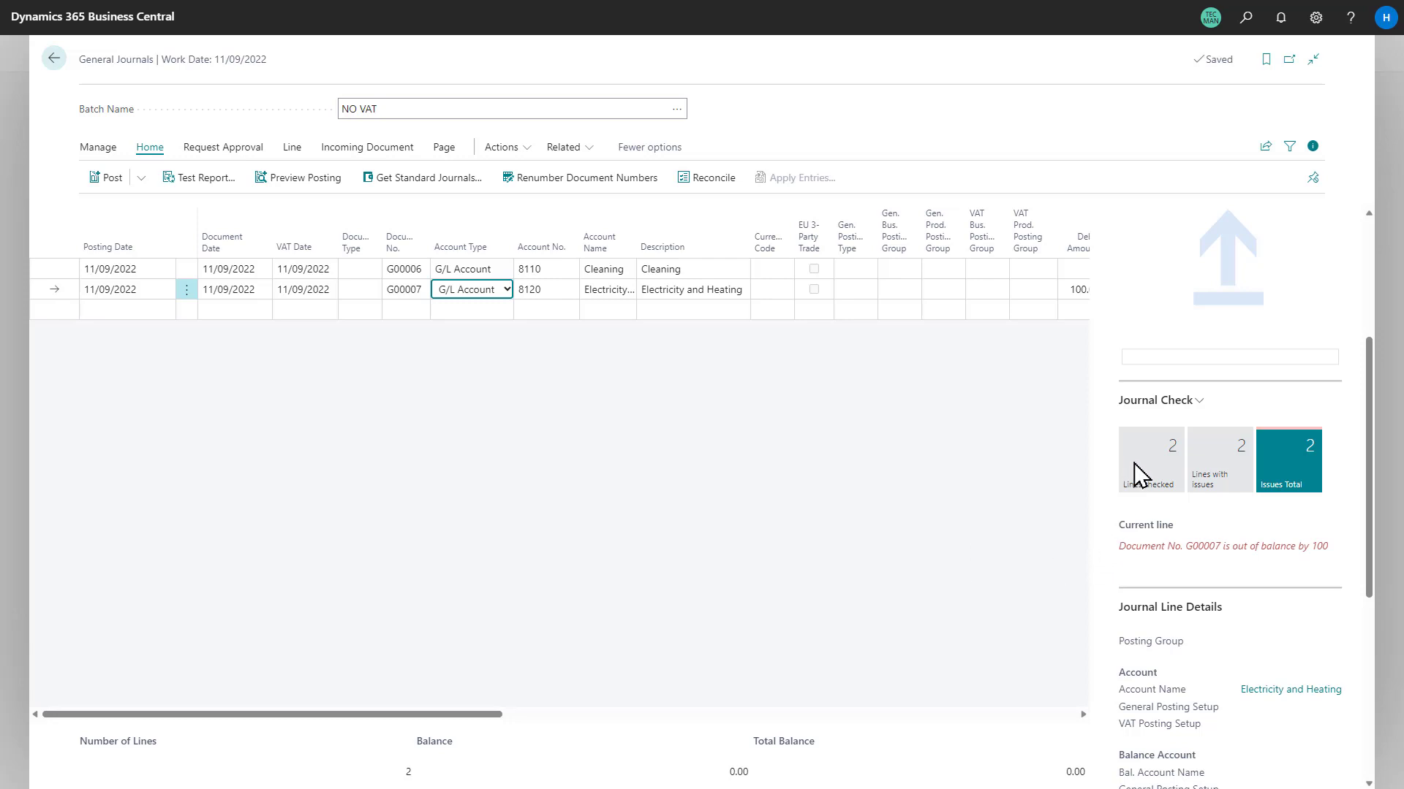
- Restore the second line's document number to G00006 and preview the posting
click(417, 290)
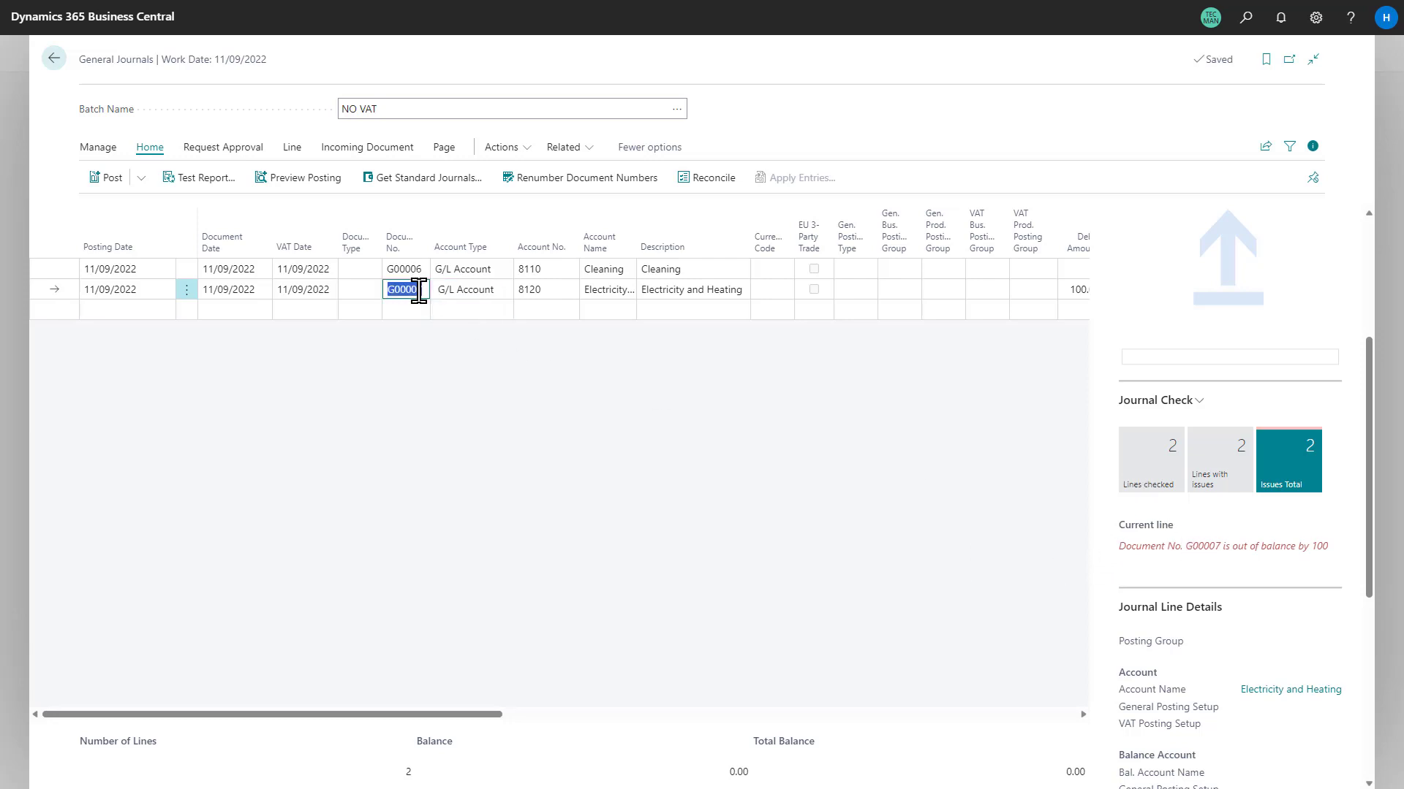
click(421, 290)
text(6)
key(Delete)
key(Tab)
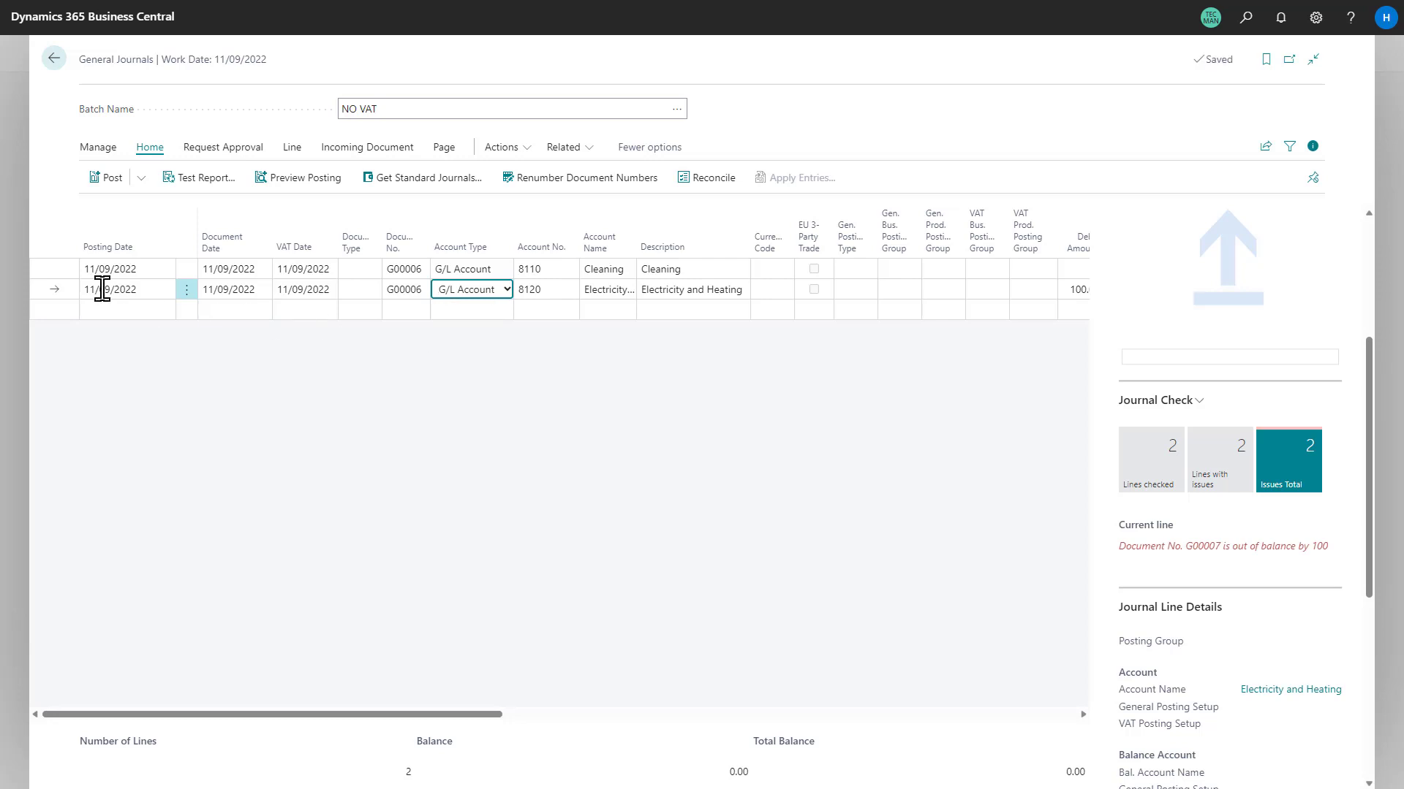
click(60, 311)
click(54, 290)
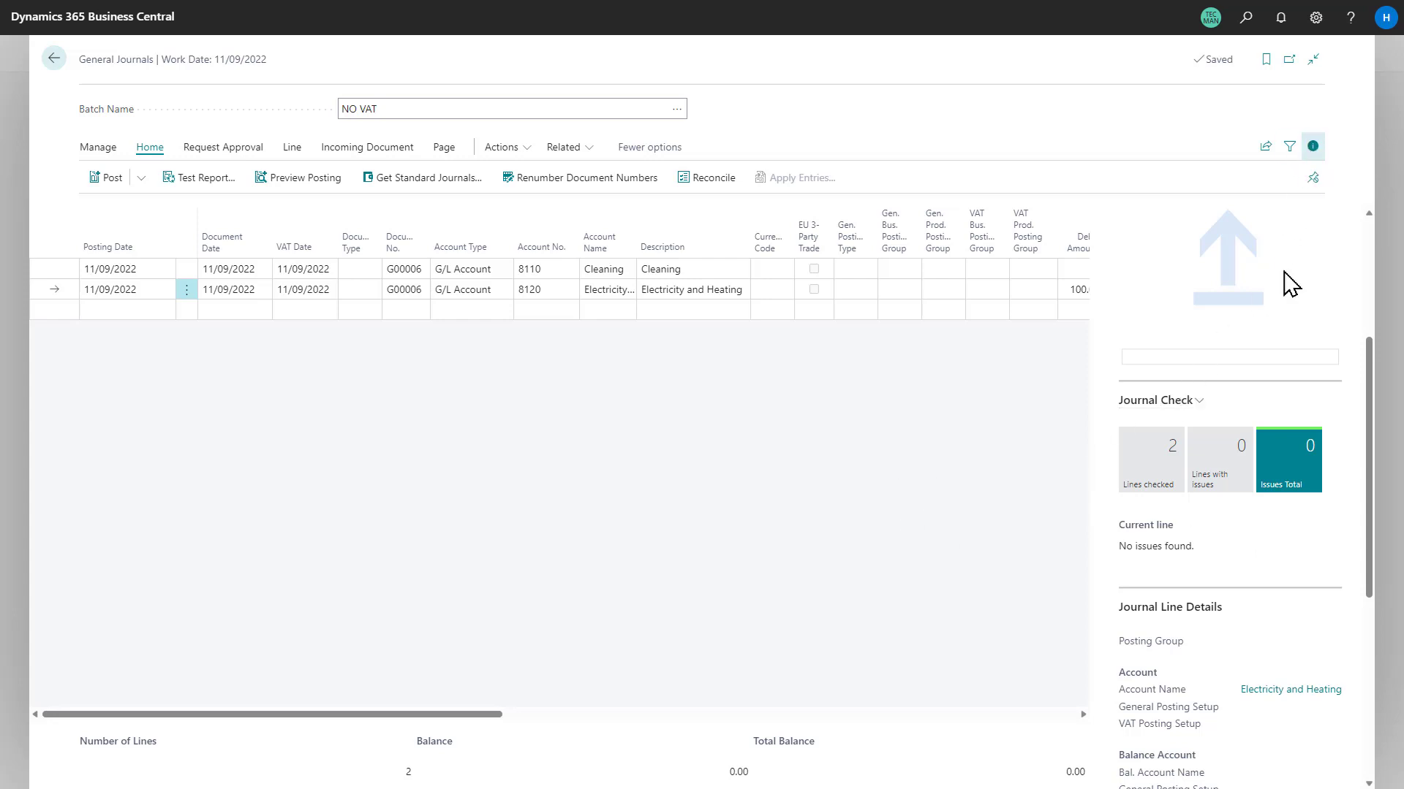
click(302, 183)
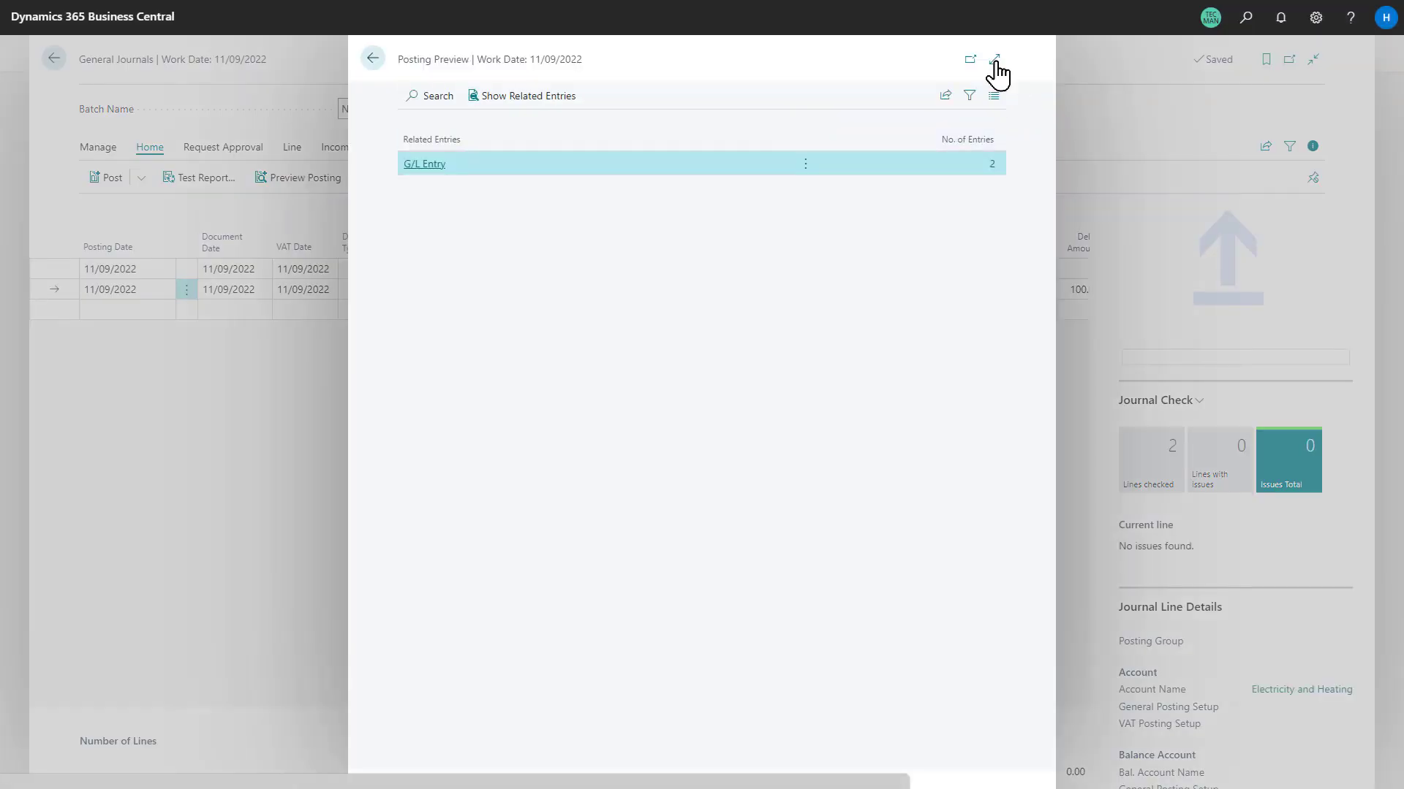
- Close the posting preview and start personalising the General Journals page
click(374, 59)
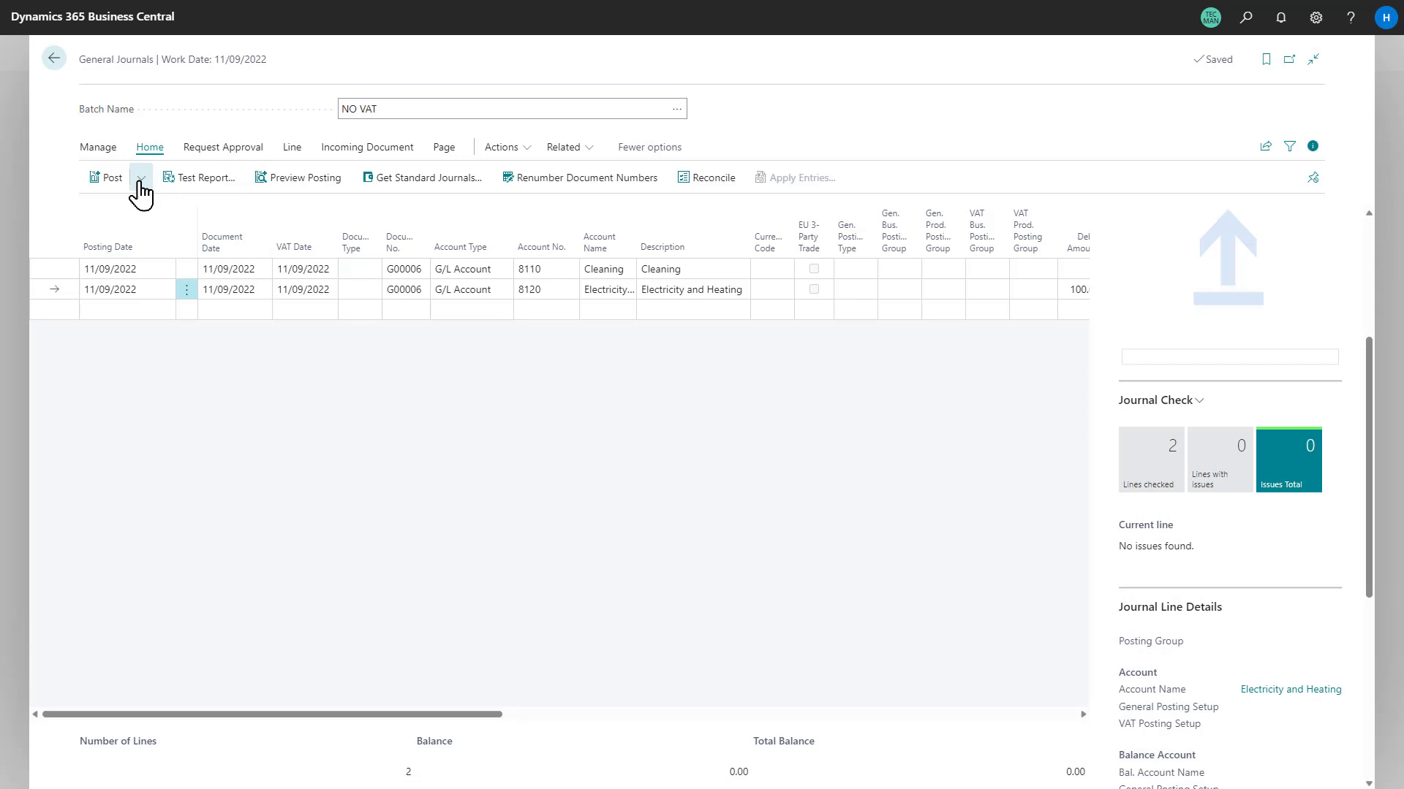
click(140, 180)
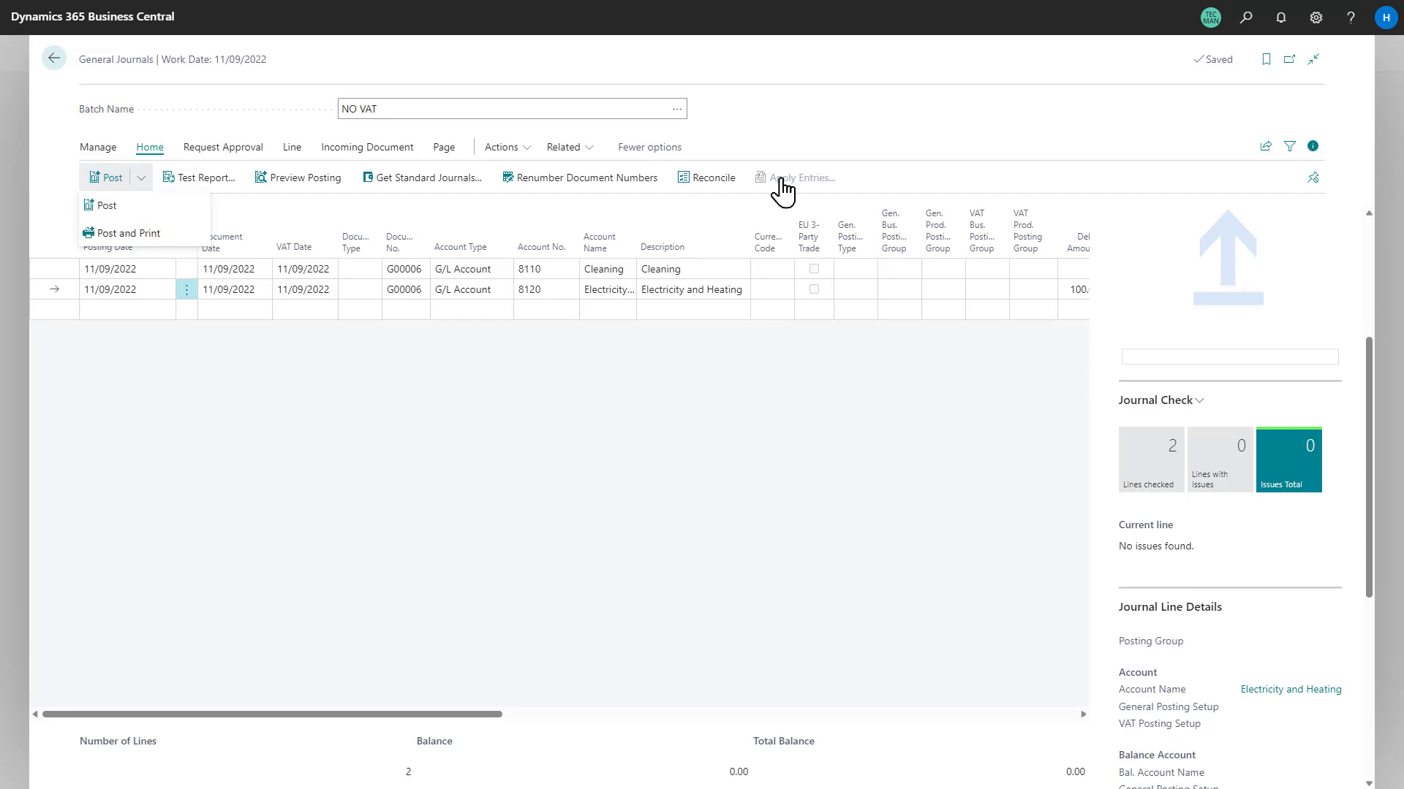
click(1316, 19)
click(1305, 149)
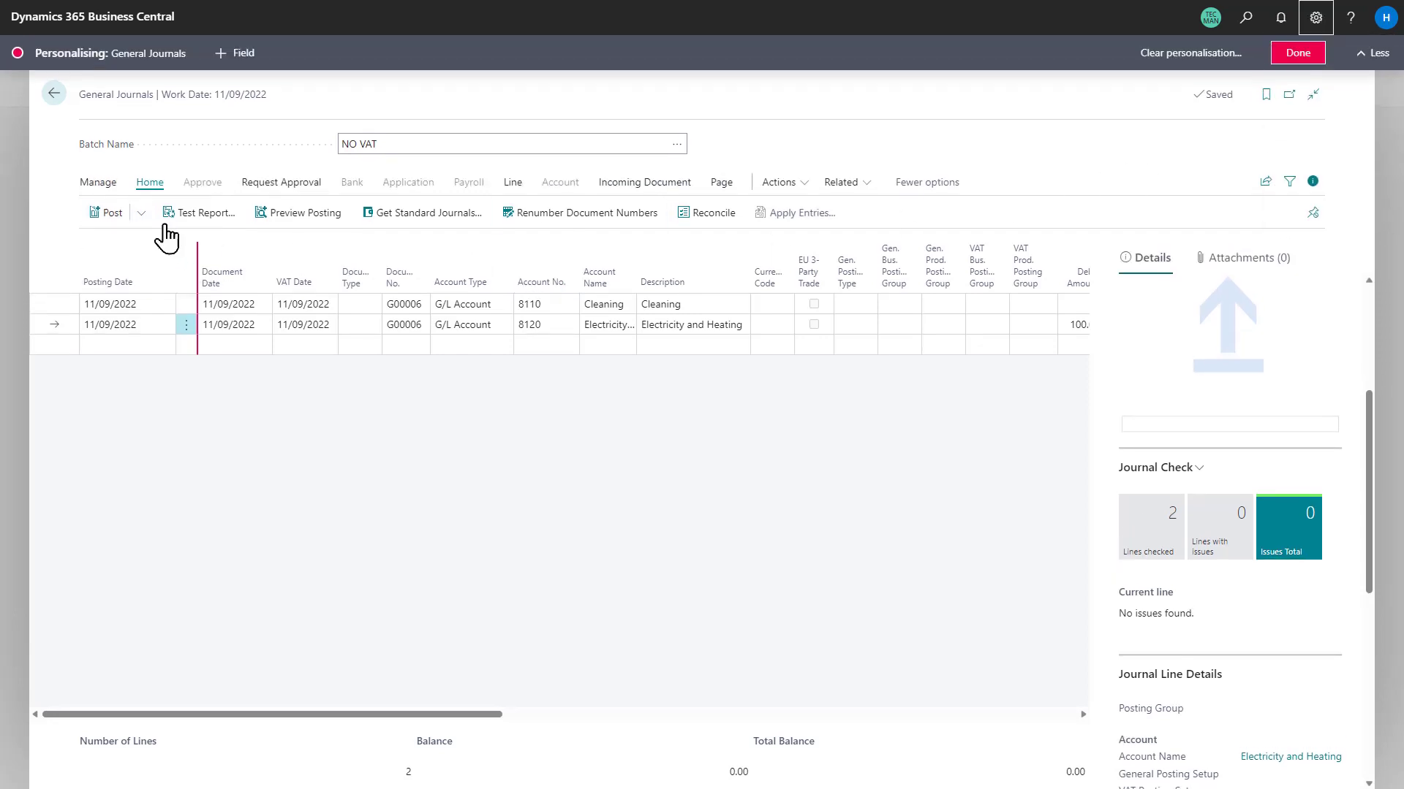
- Move Post and Print onto the journal's main action bar
click(141, 213)
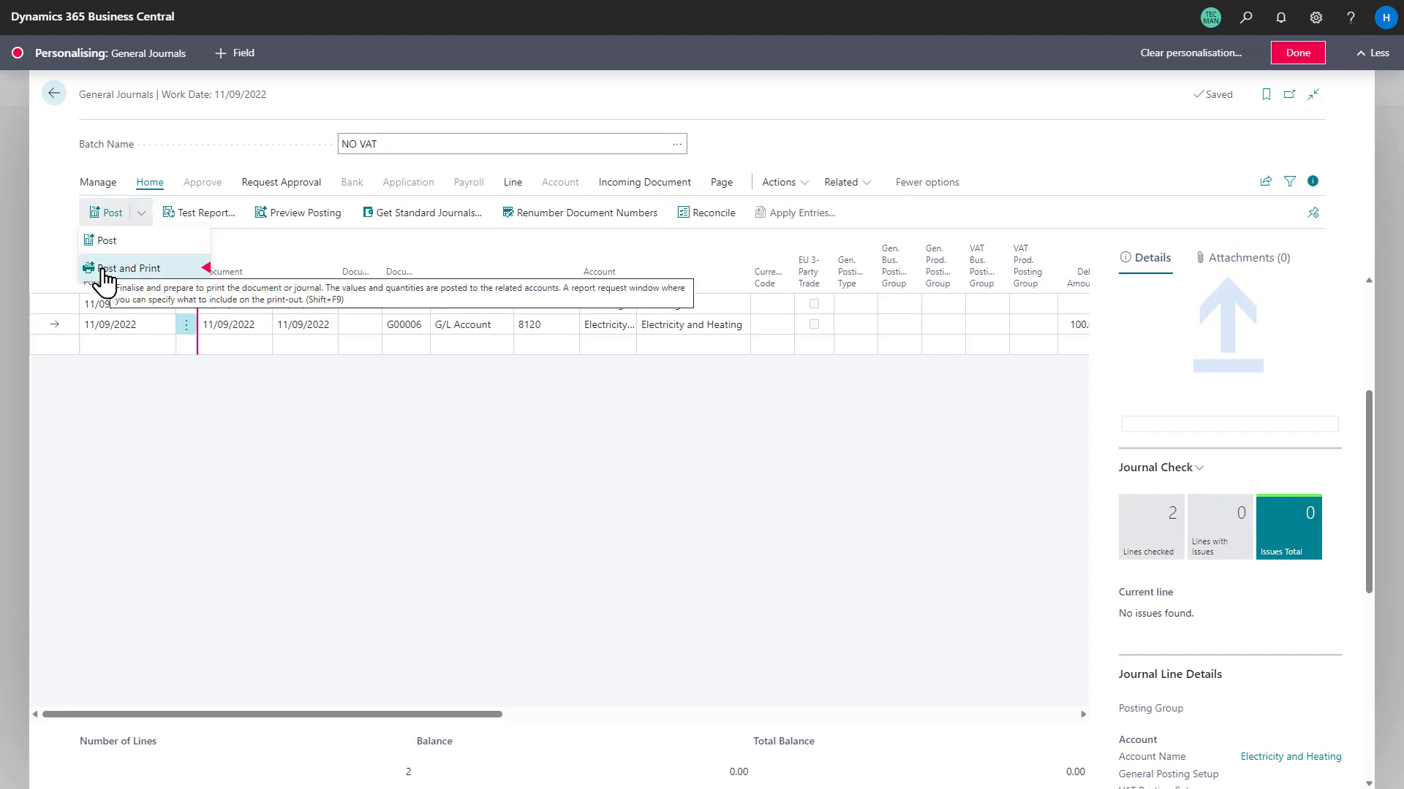
drag(105, 276, 351, 233)
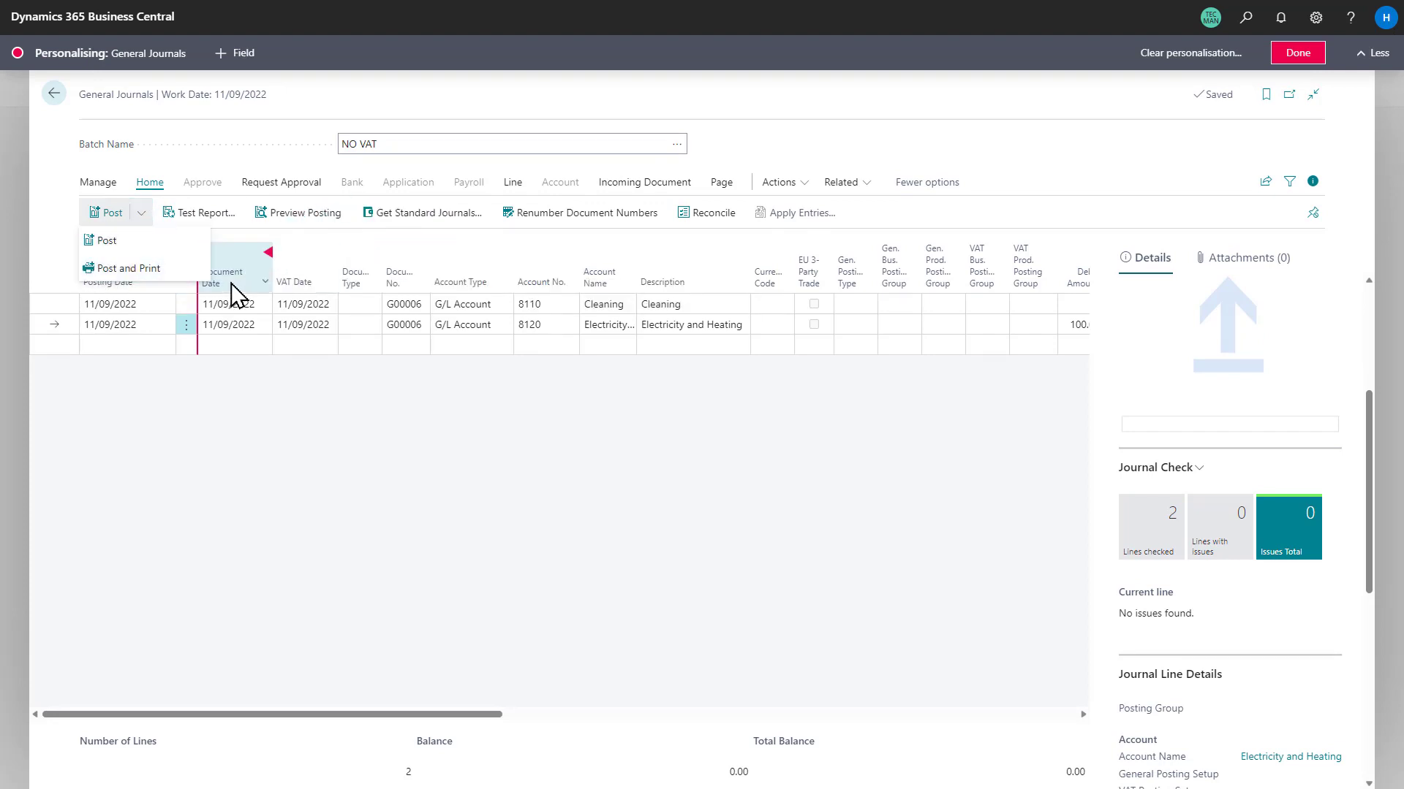
mouse_move(234, 294)
mouse_down()
mouse_move(298, 229)
mouse_move(188, 228)
mouse_move(344, 226)
mouse_move(138, 226)
mouse_move(223, 232)
mouse_up()
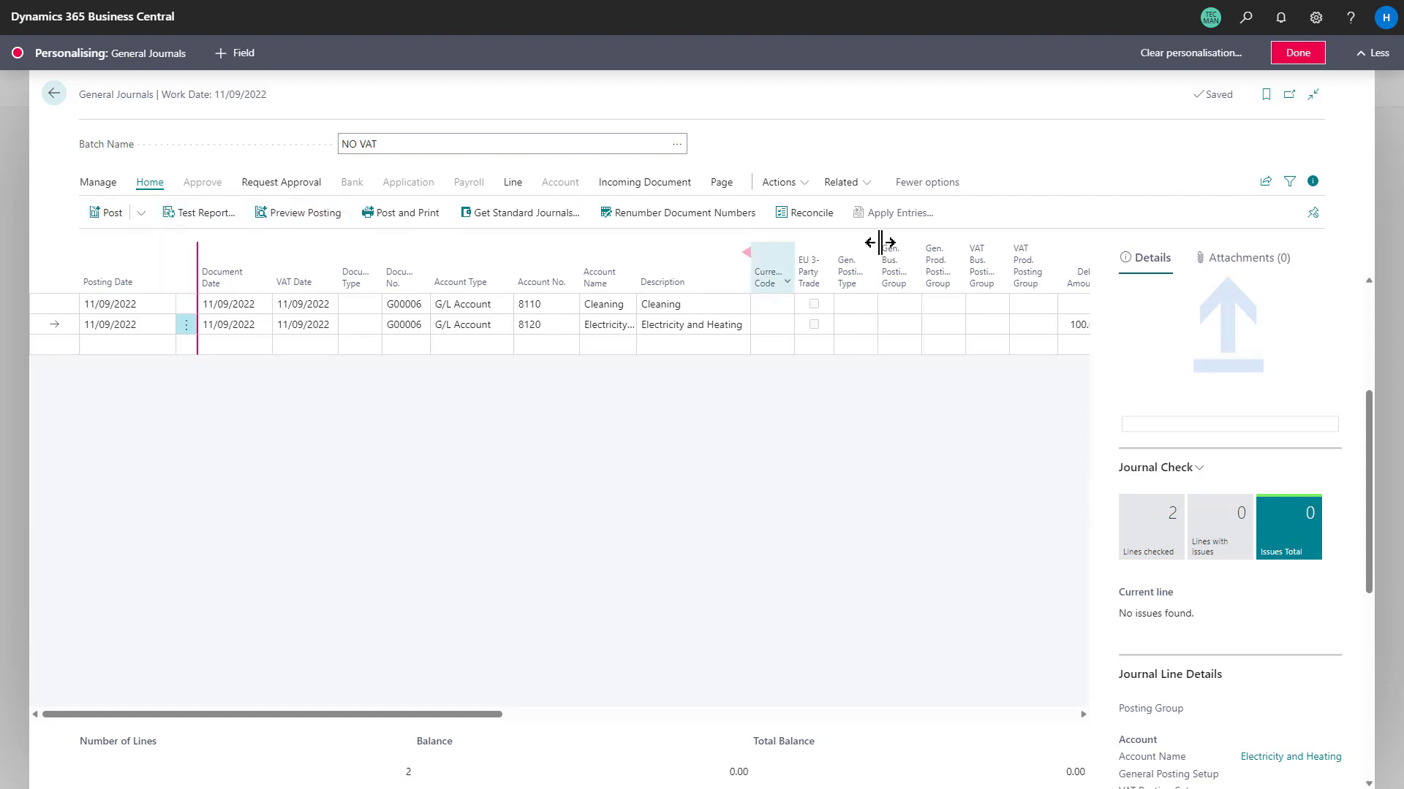
- Undock and redock the actions twice, then finish personalising the page
click(1313, 213)
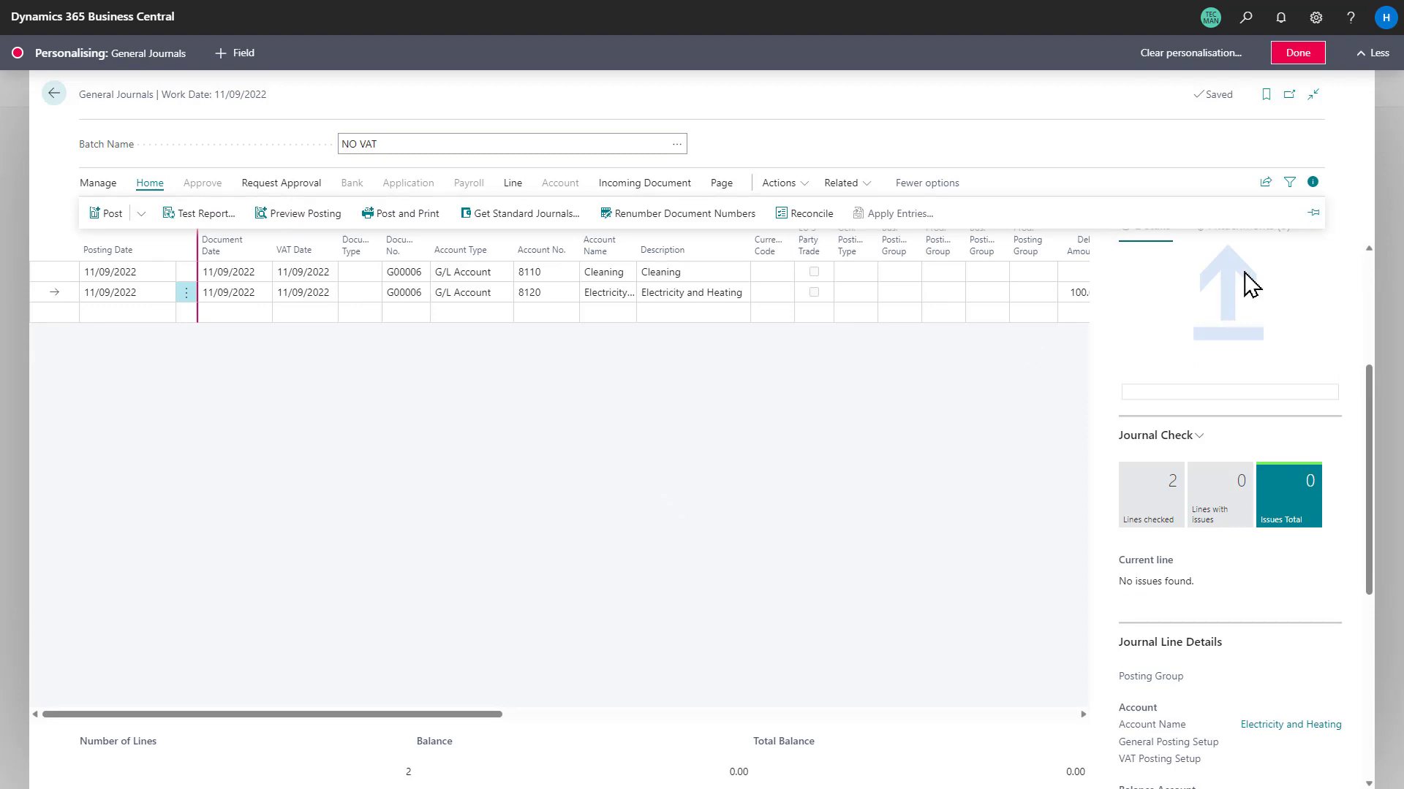
click(1313, 212)
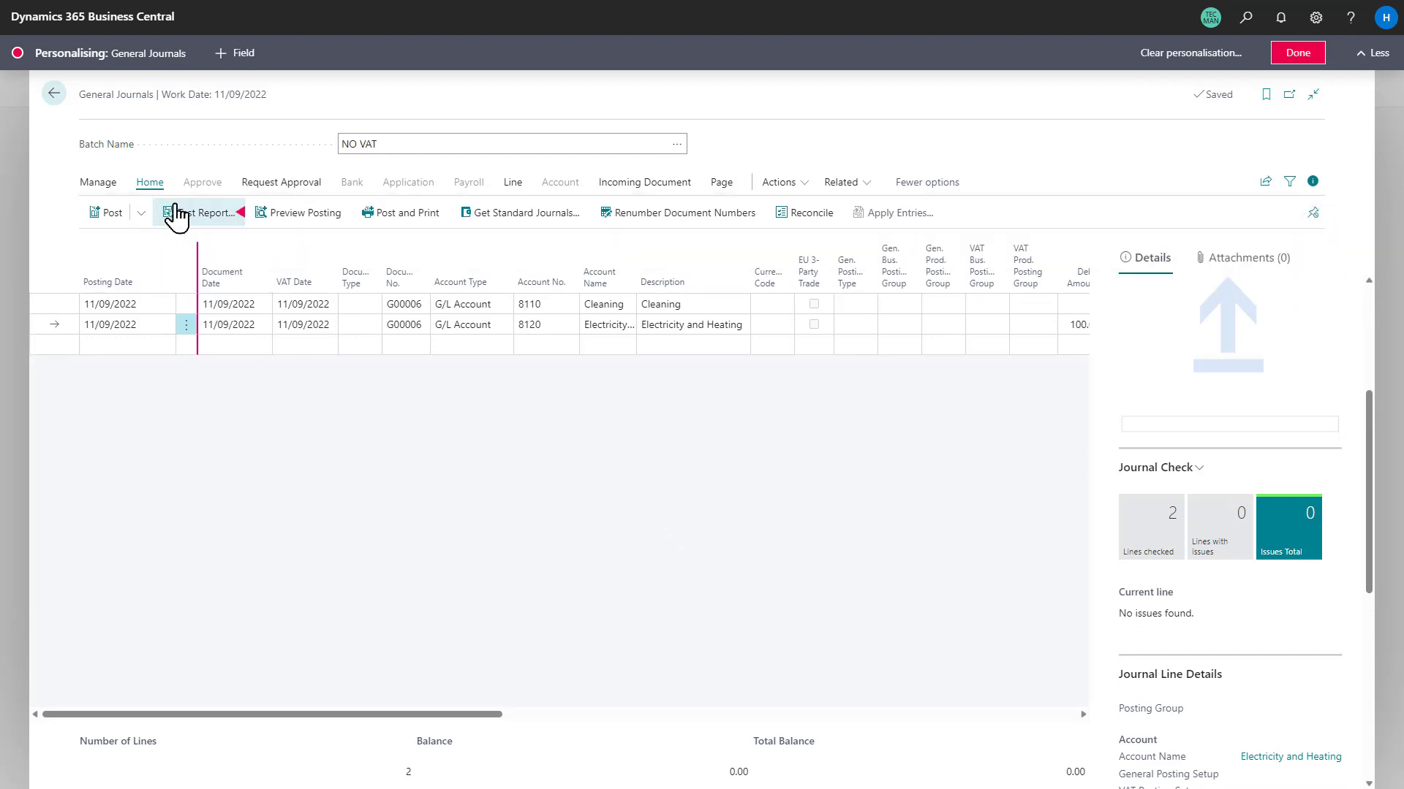
click(1314, 212)
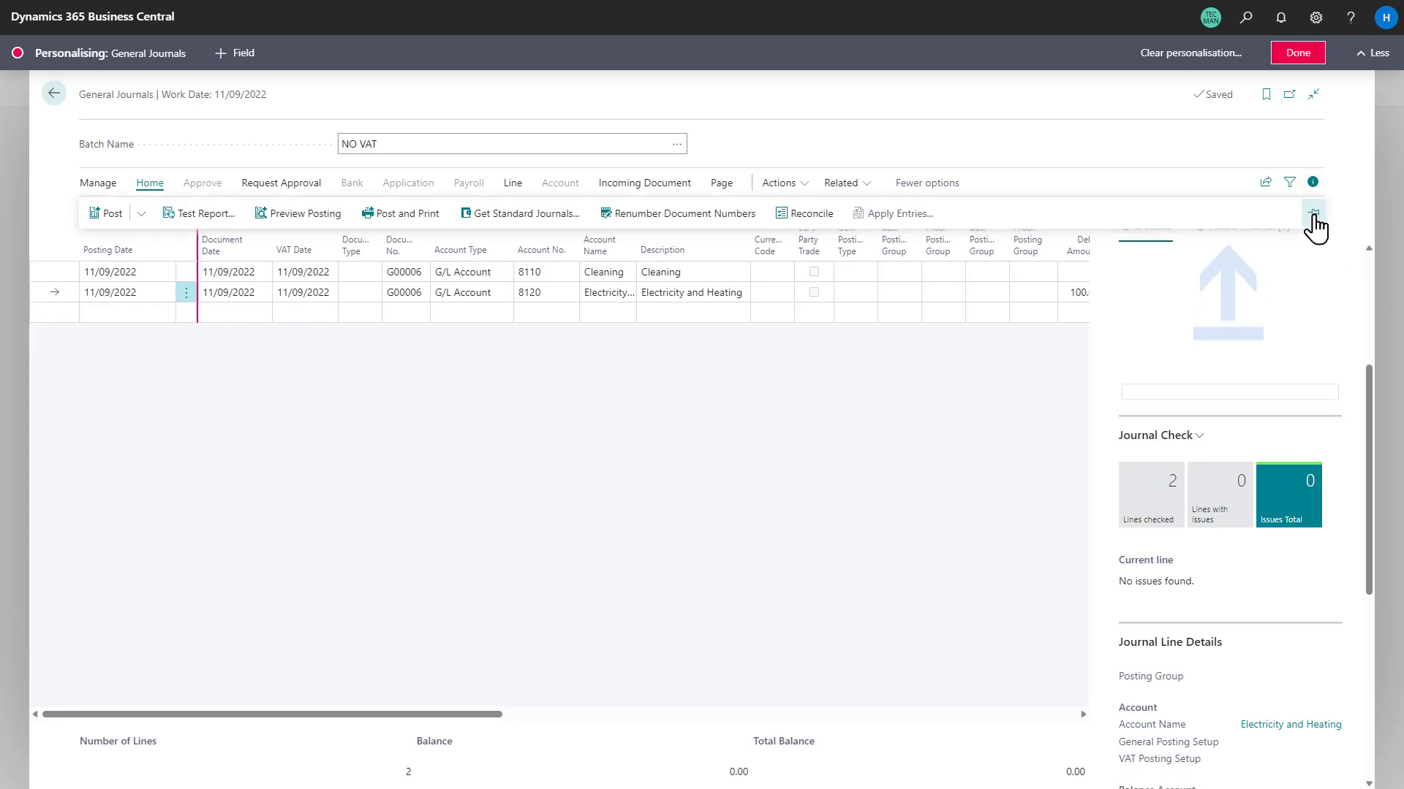
click(1313, 214)
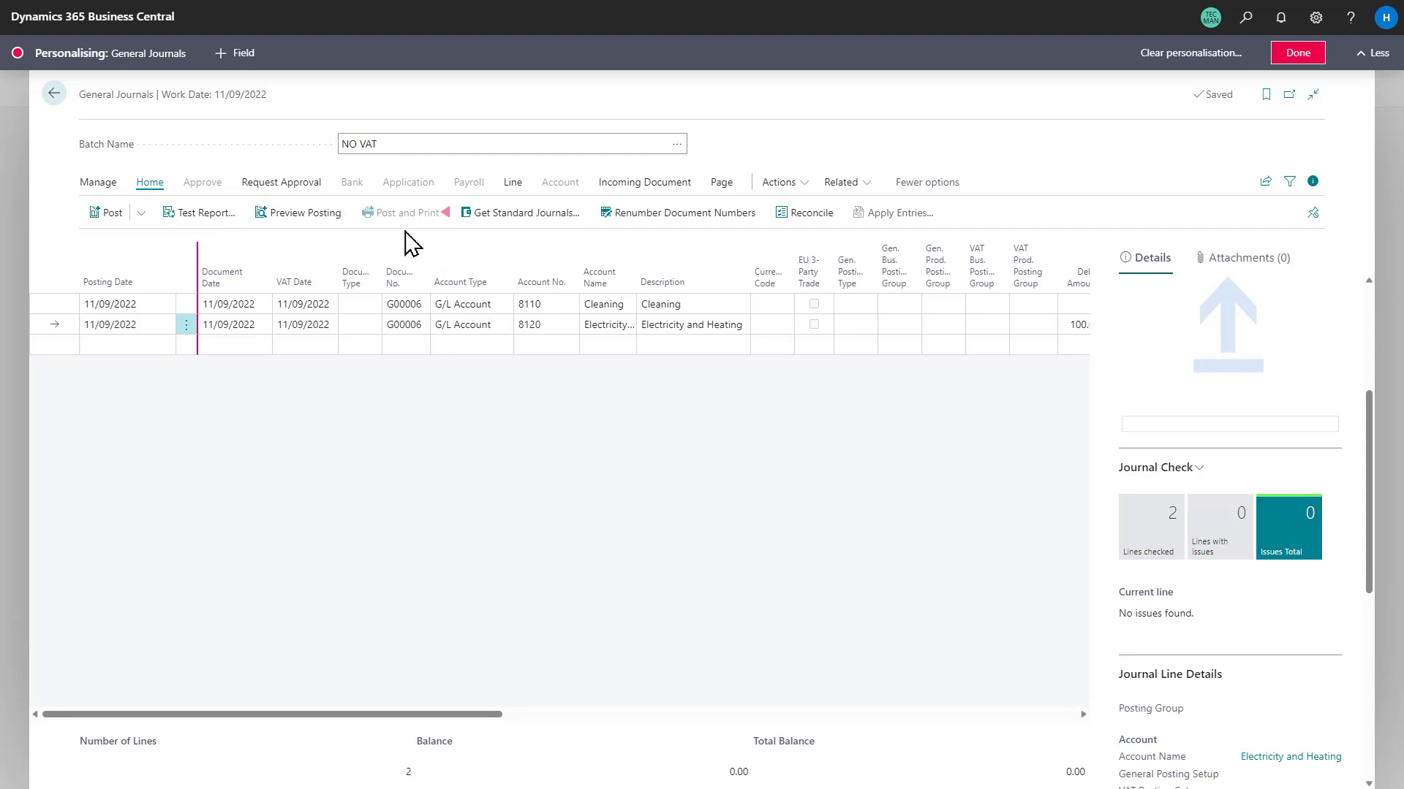
click(1297, 53)
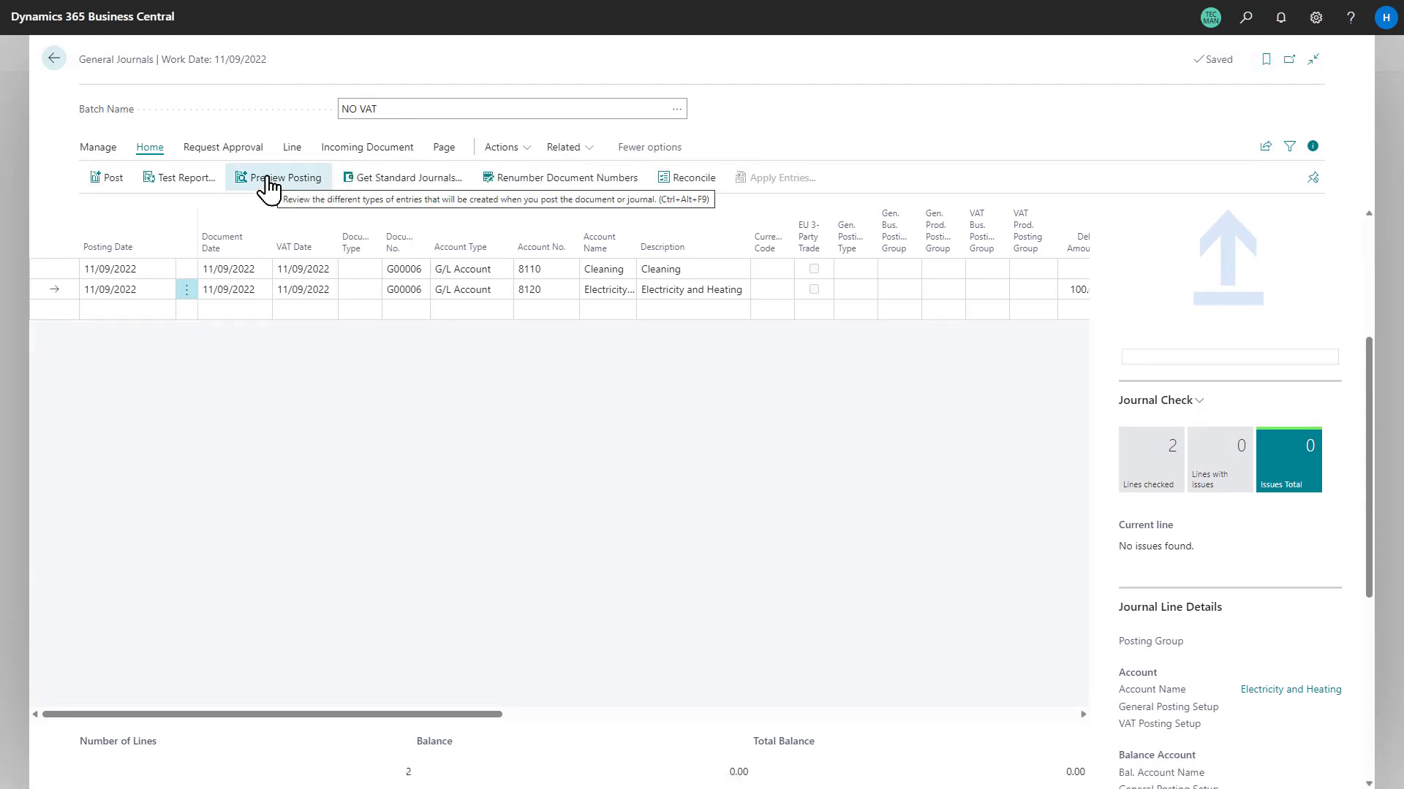
click(268, 184)
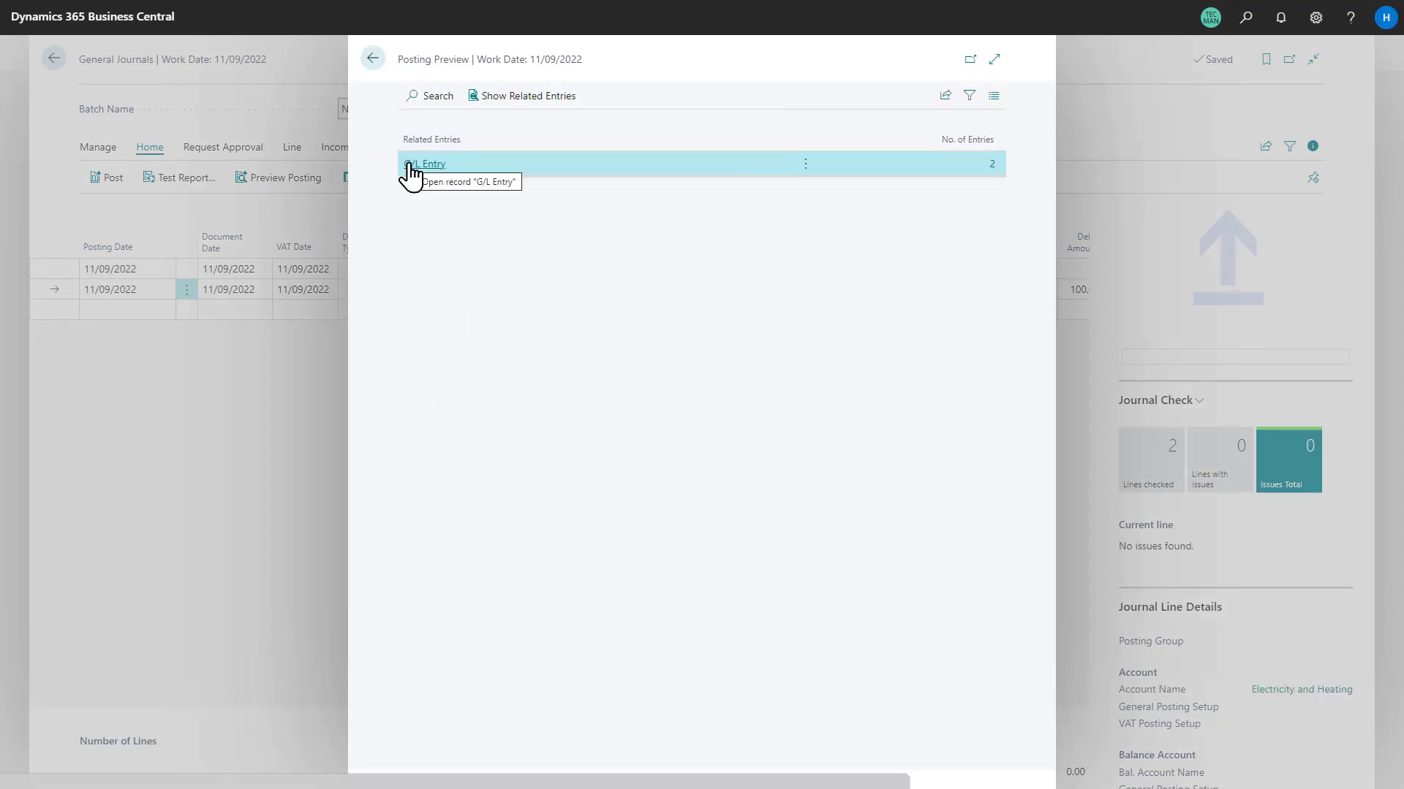
click(992, 167)
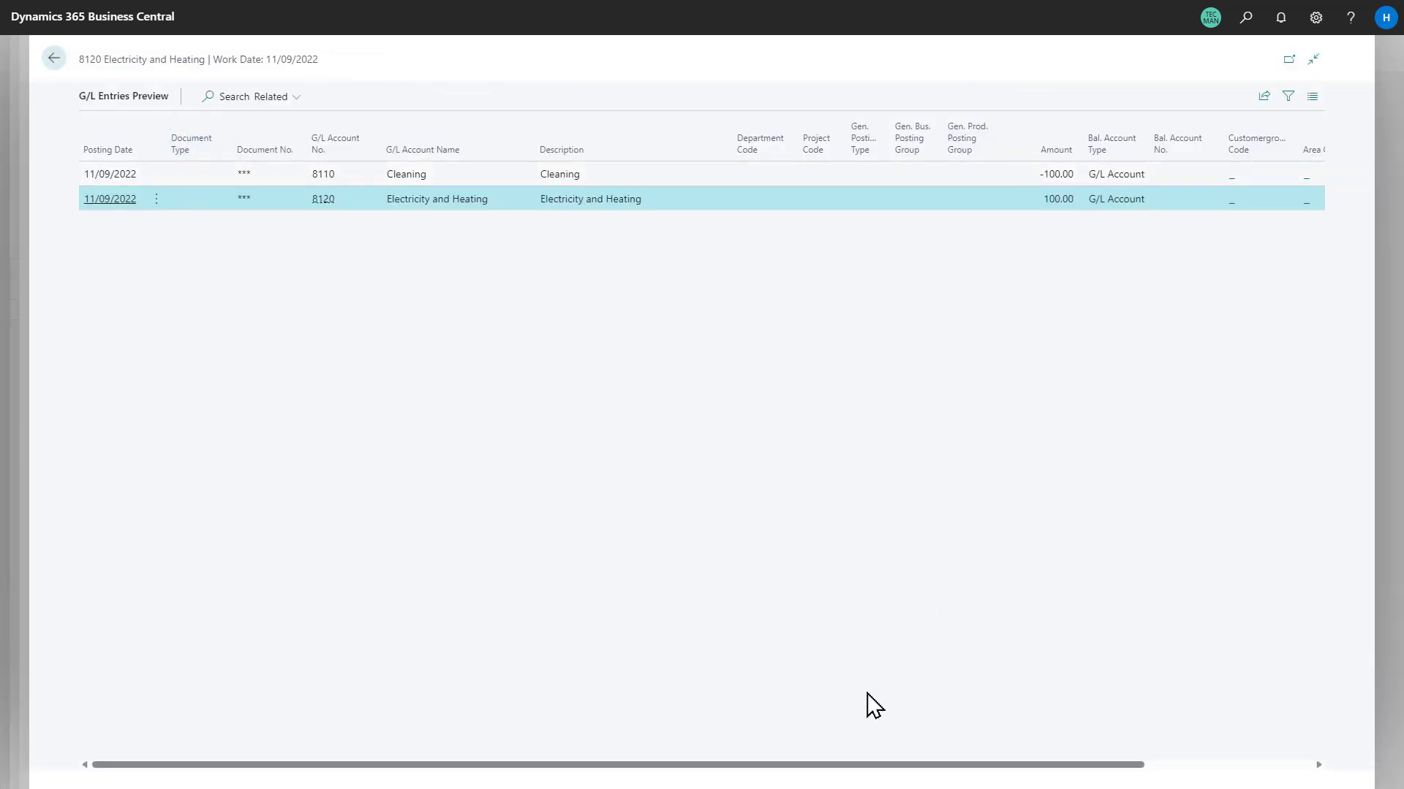
drag(871, 764, 663, 747)
click(54, 58)
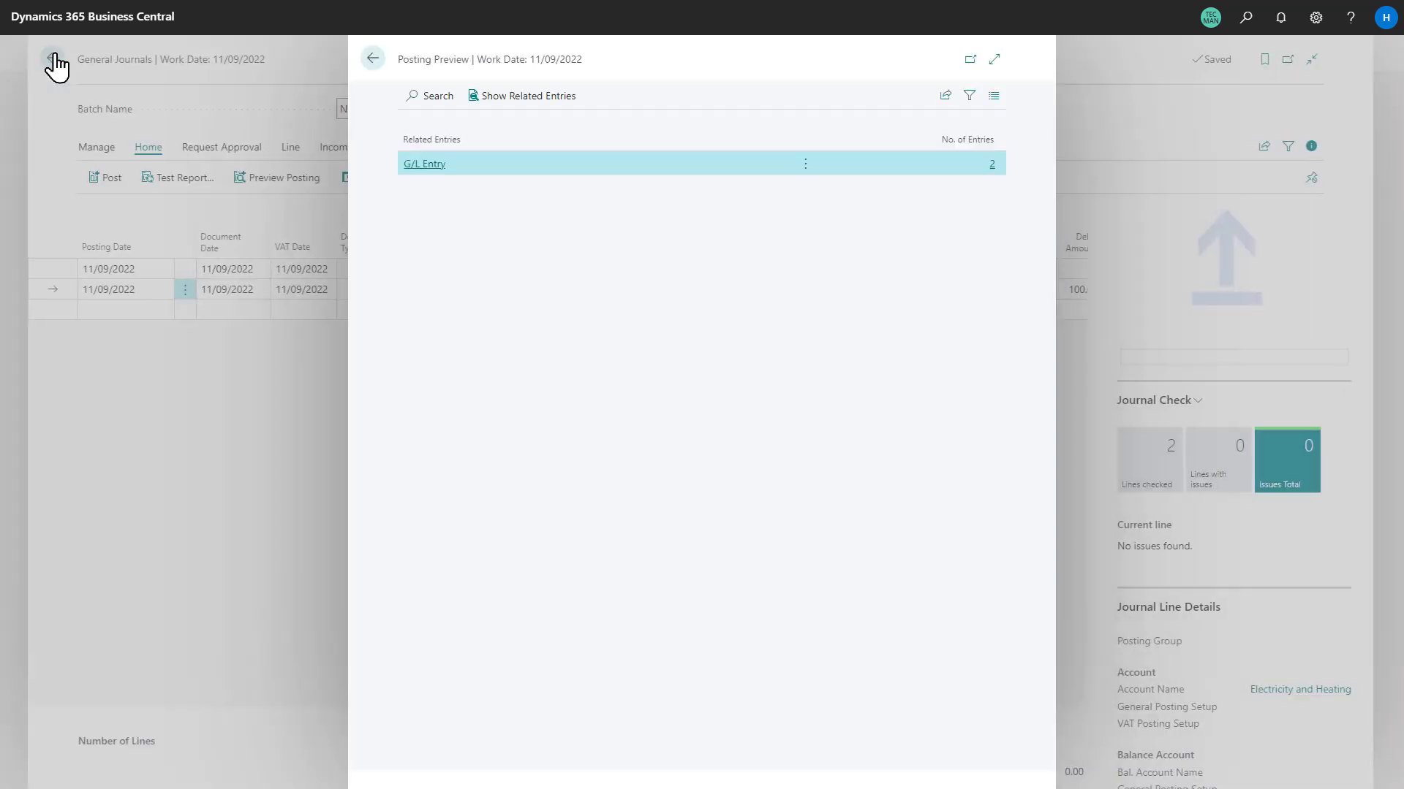
click(371, 60)
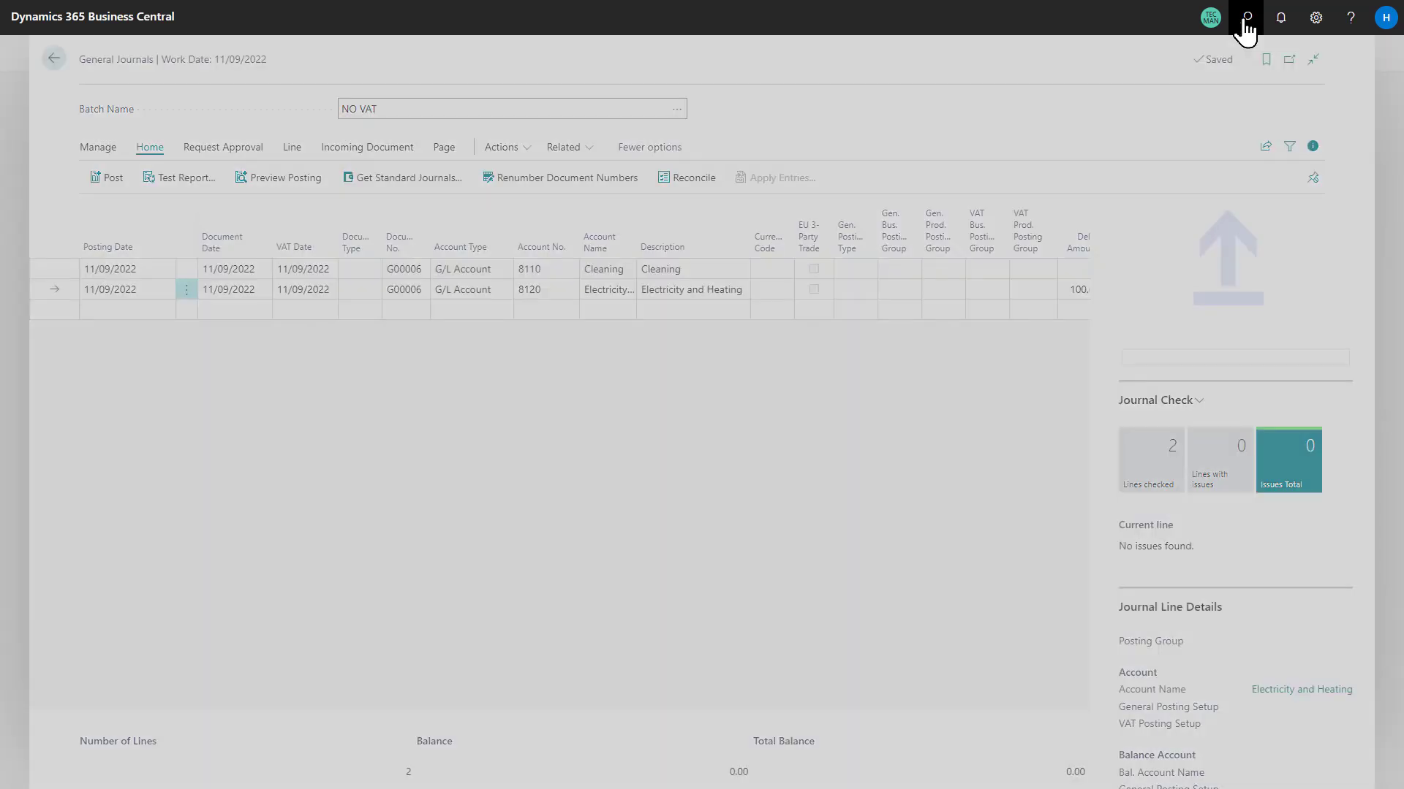
- Set Posting Preview Type to Extended in General Ledger Setup and go back to the NO VAT journal
click(1247, 29)
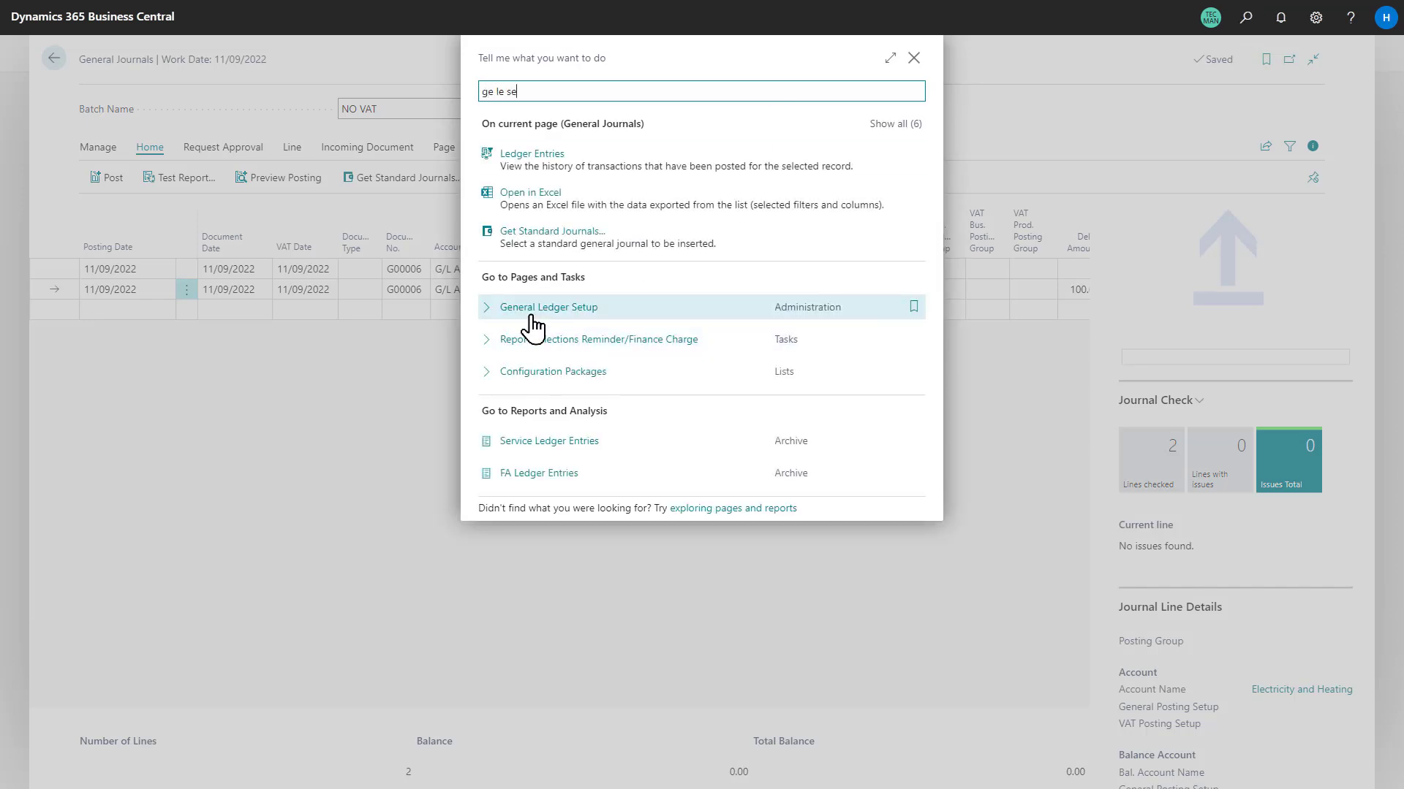
click(528, 320)
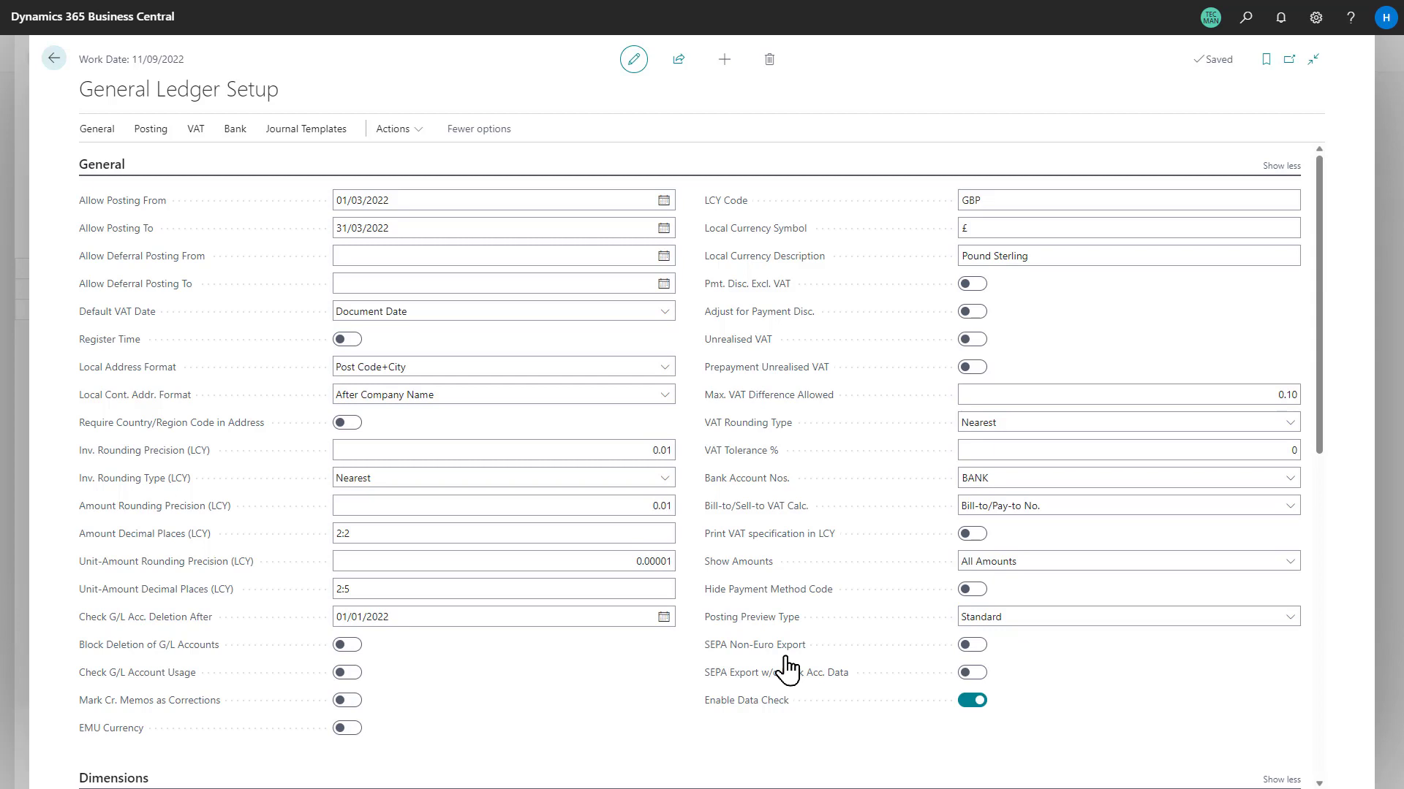
click(999, 626)
click(994, 661)
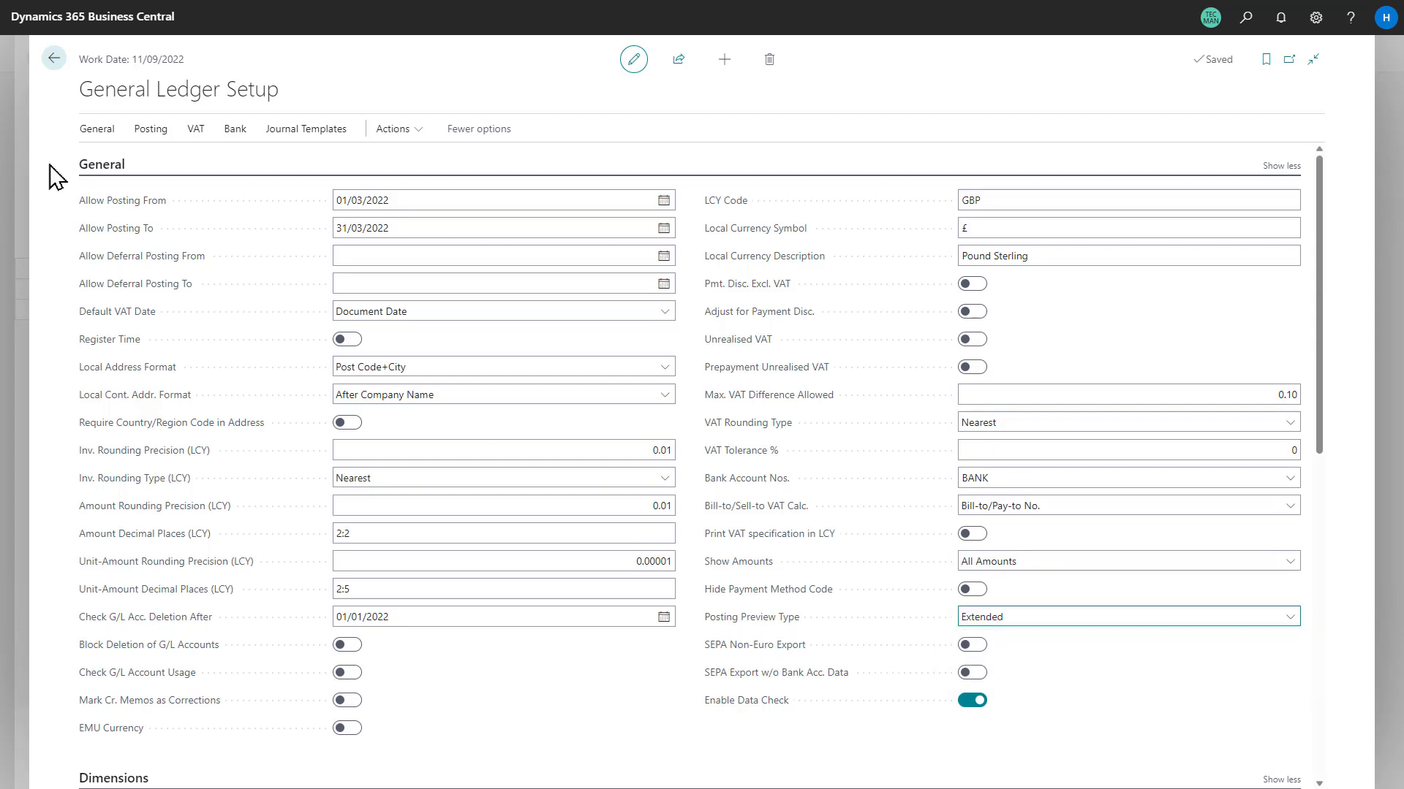
click(53, 59)
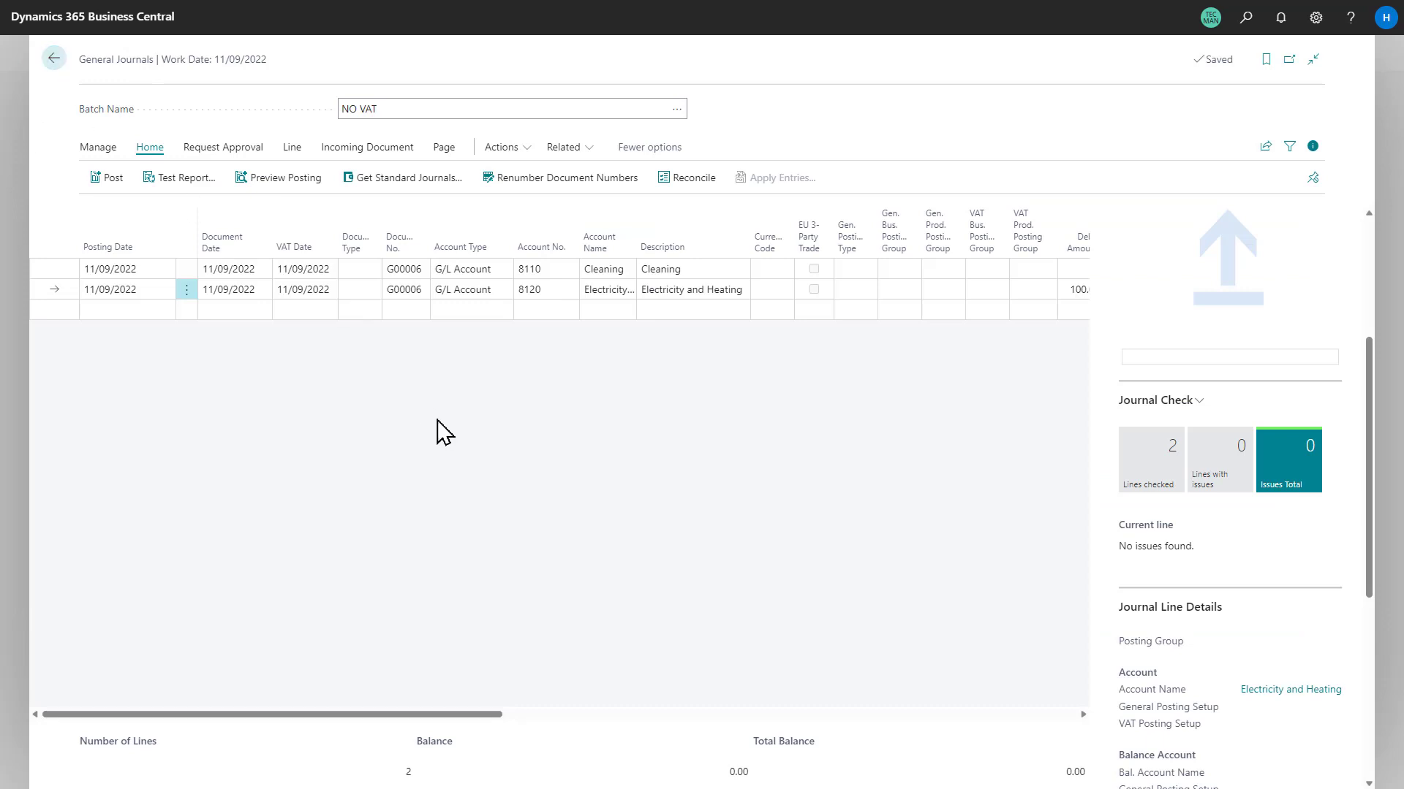
- Preview posting the NO VAT journal lines in the Extended Posting Preview layout
click(272, 187)
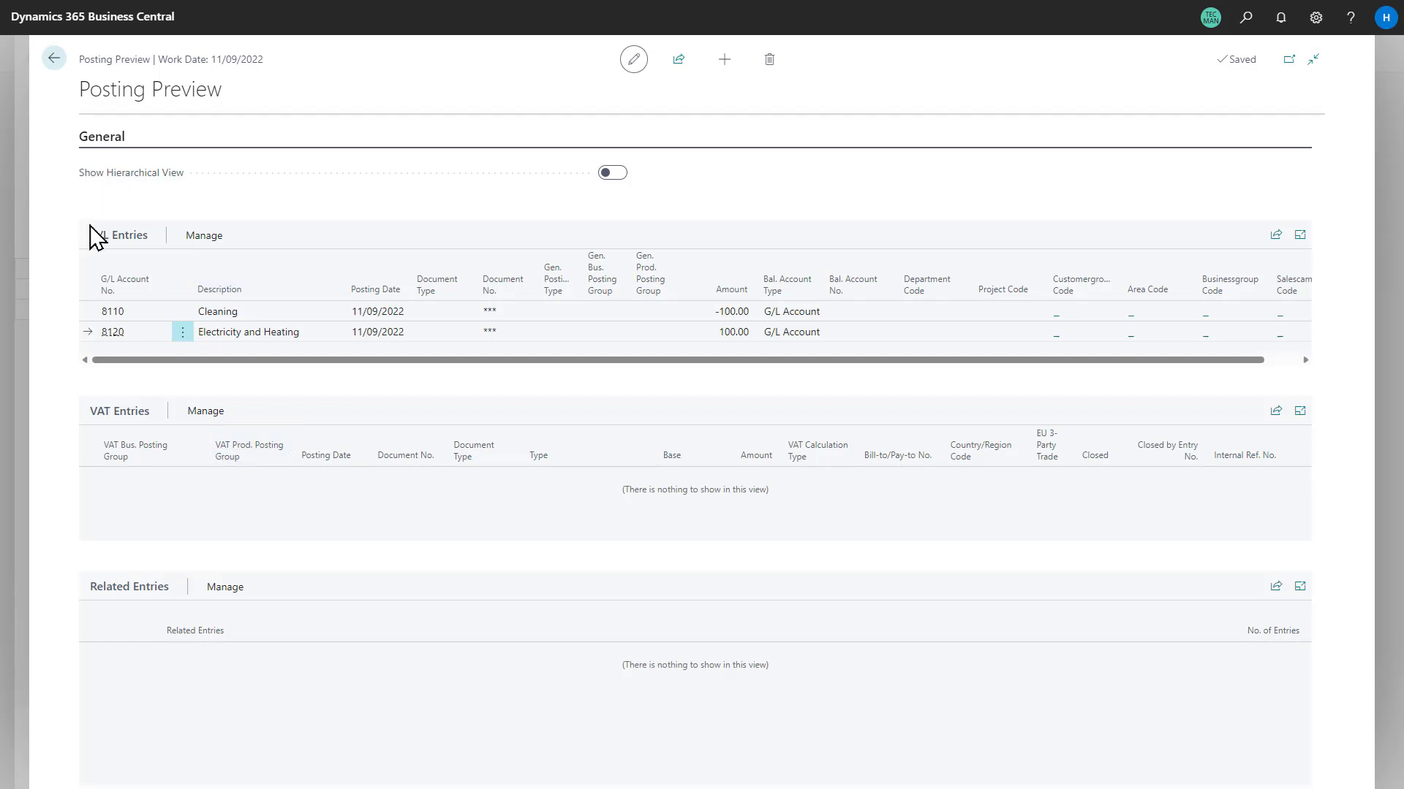
drag(556, 359, 381, 355)
mouse_move(103, 179)
- Start a new sales invoice for customer The Cannon Group PLC
click(54, 59)
click(53, 58)
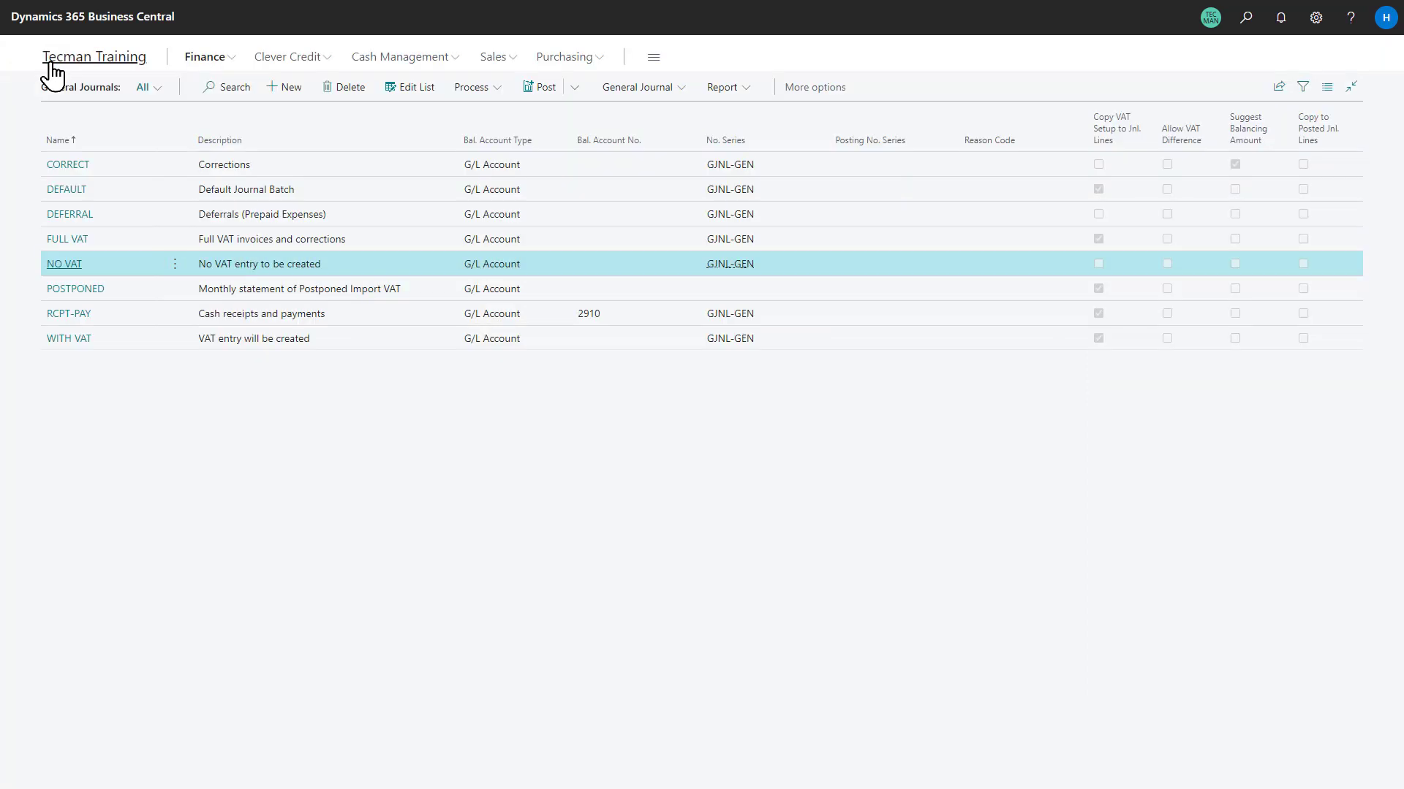
click(493, 57)
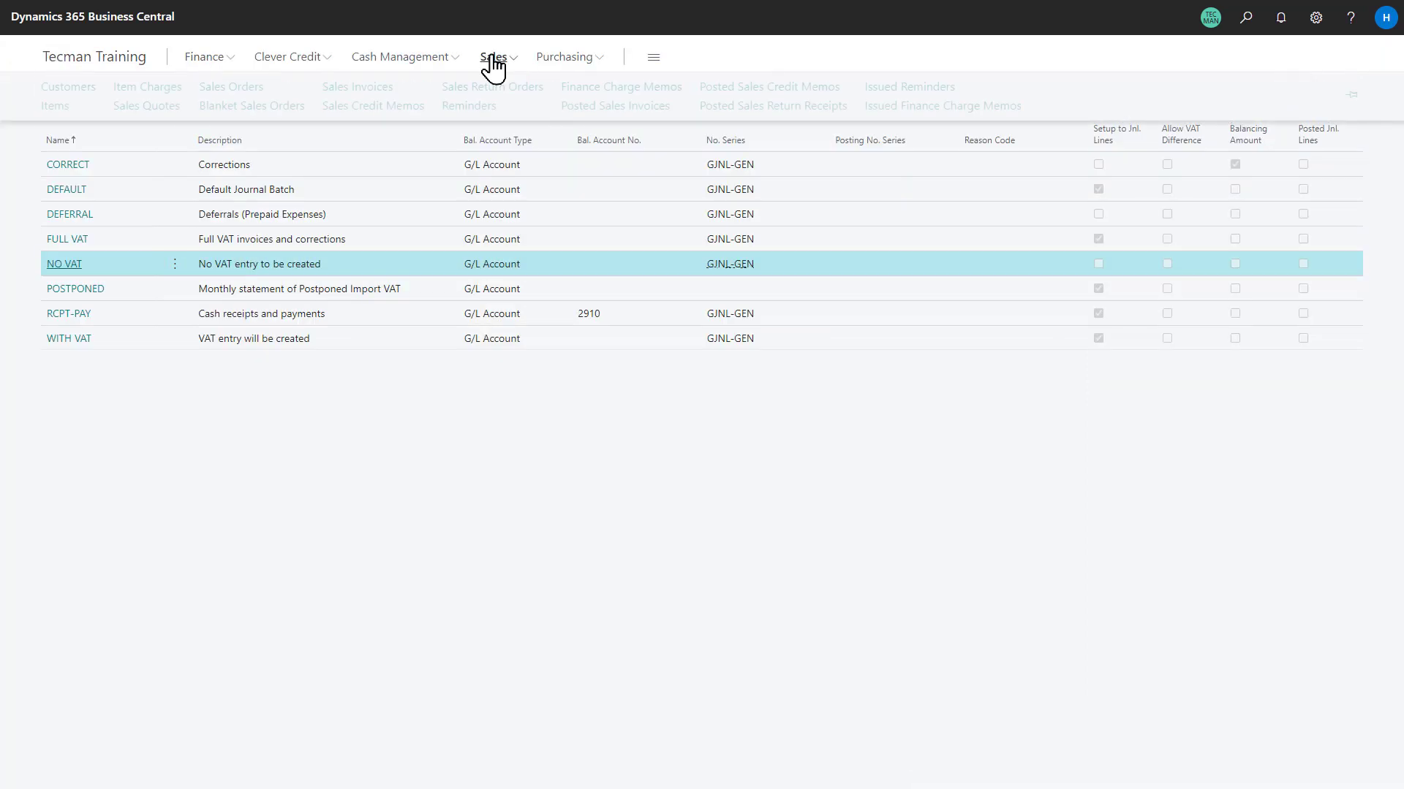
click(357, 89)
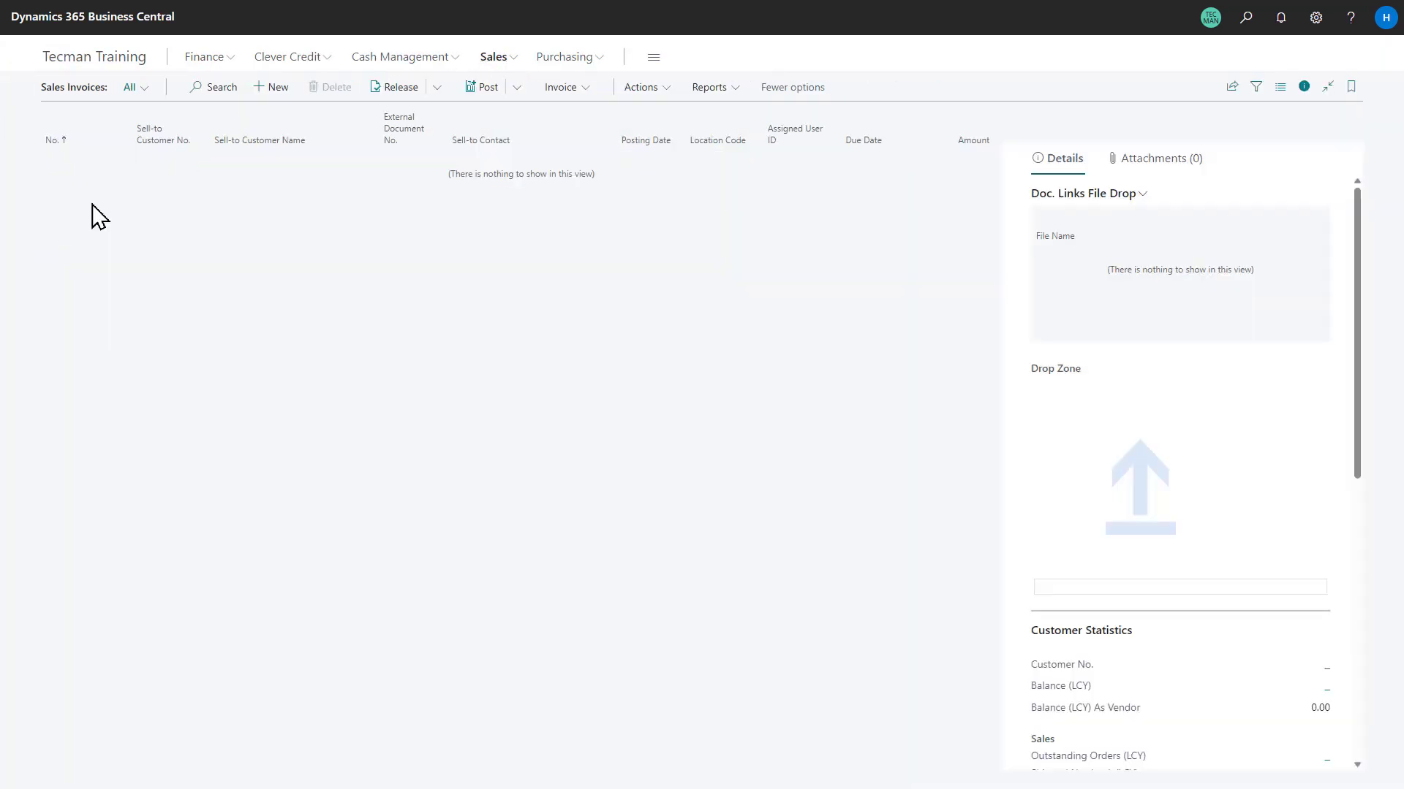
click(278, 88)
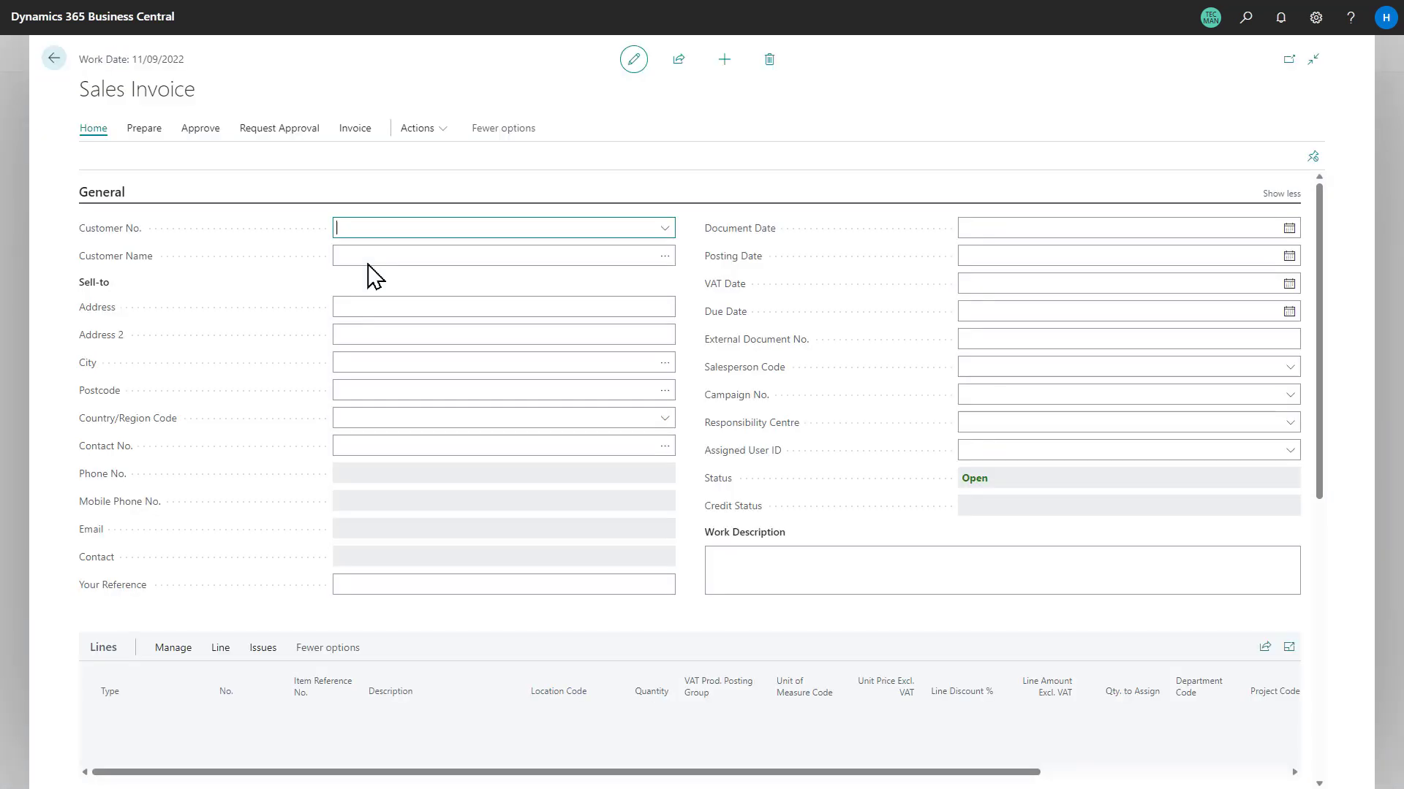
text(1000)
click(666, 232)
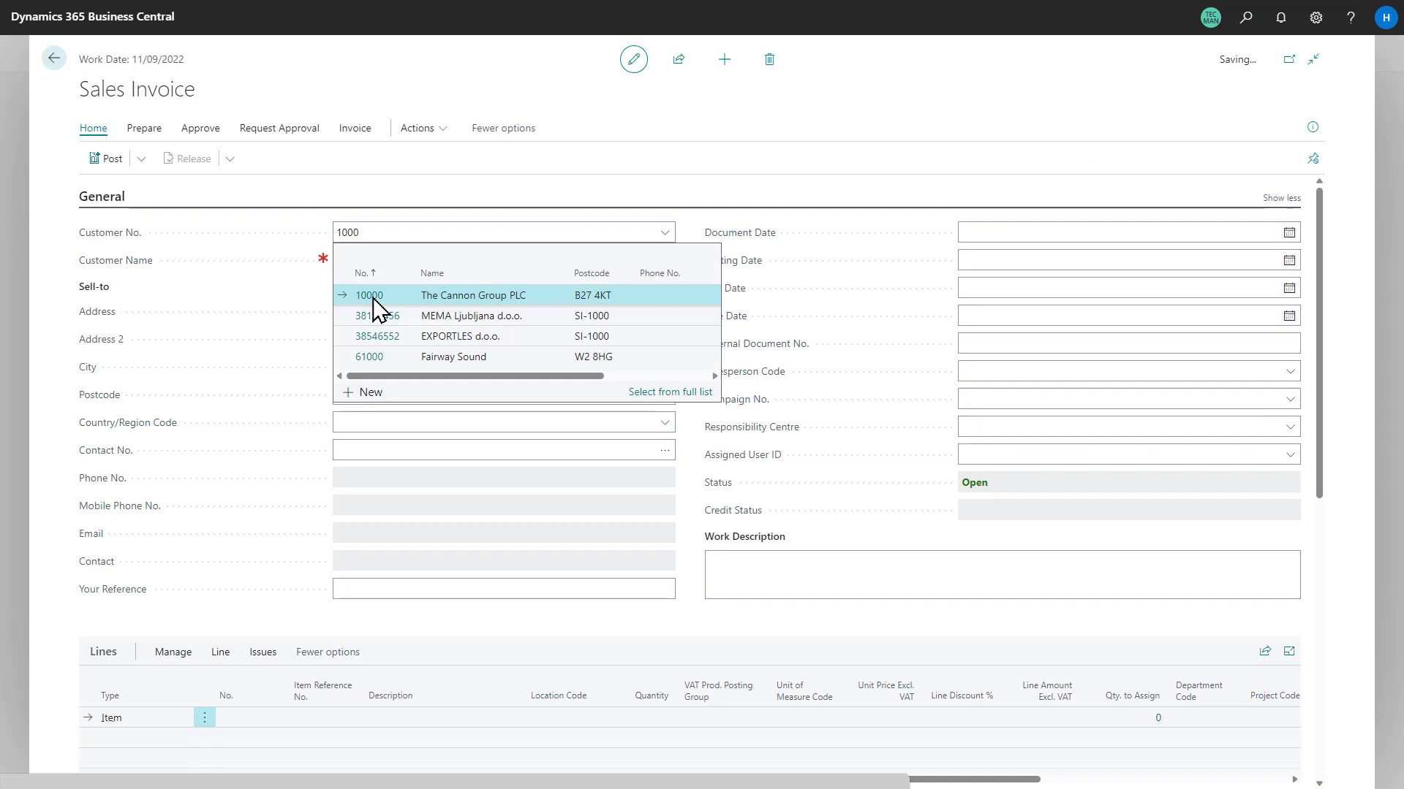
click(376, 296)
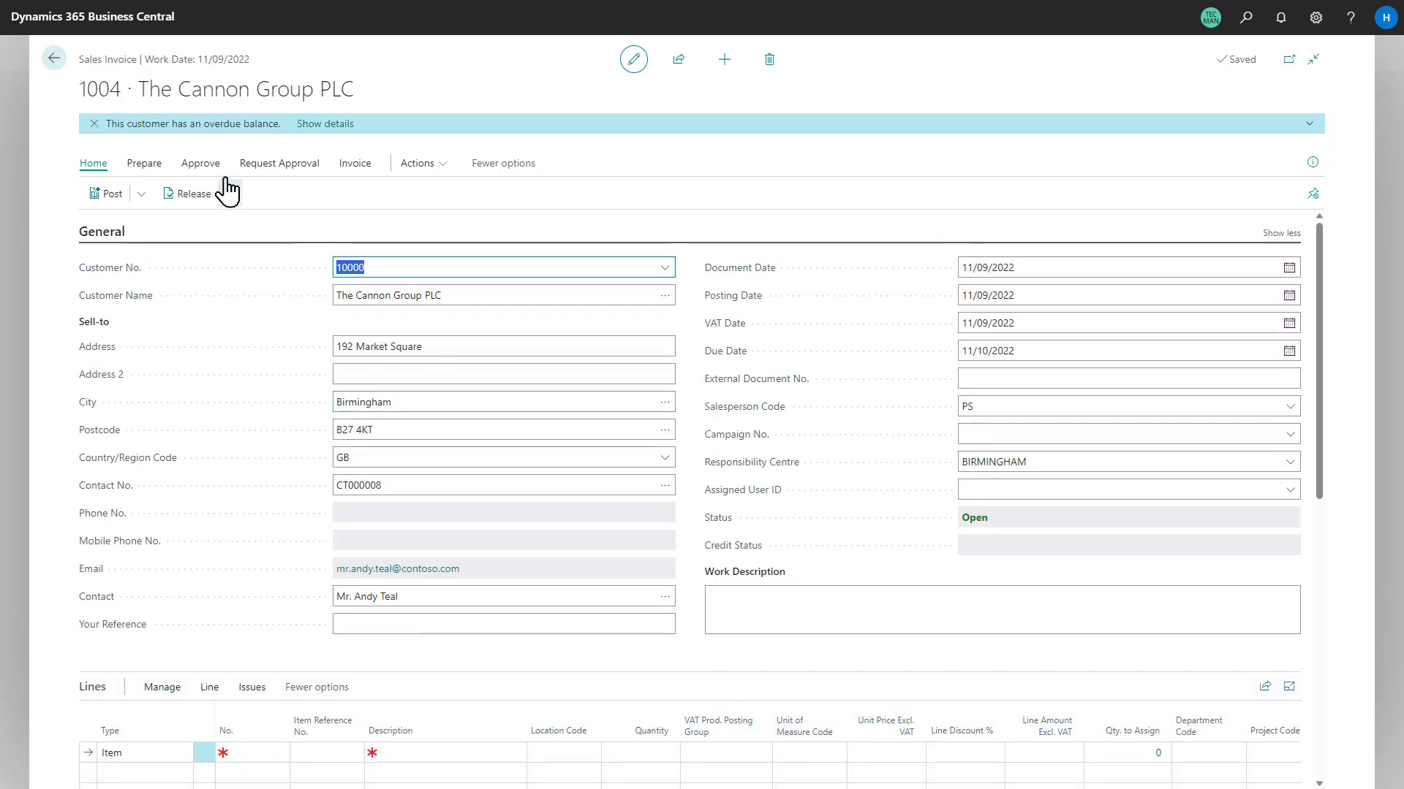
- Add a line for 2 PARIS Guest Chair, black to the invoice
click(242, 753)
text(paris)
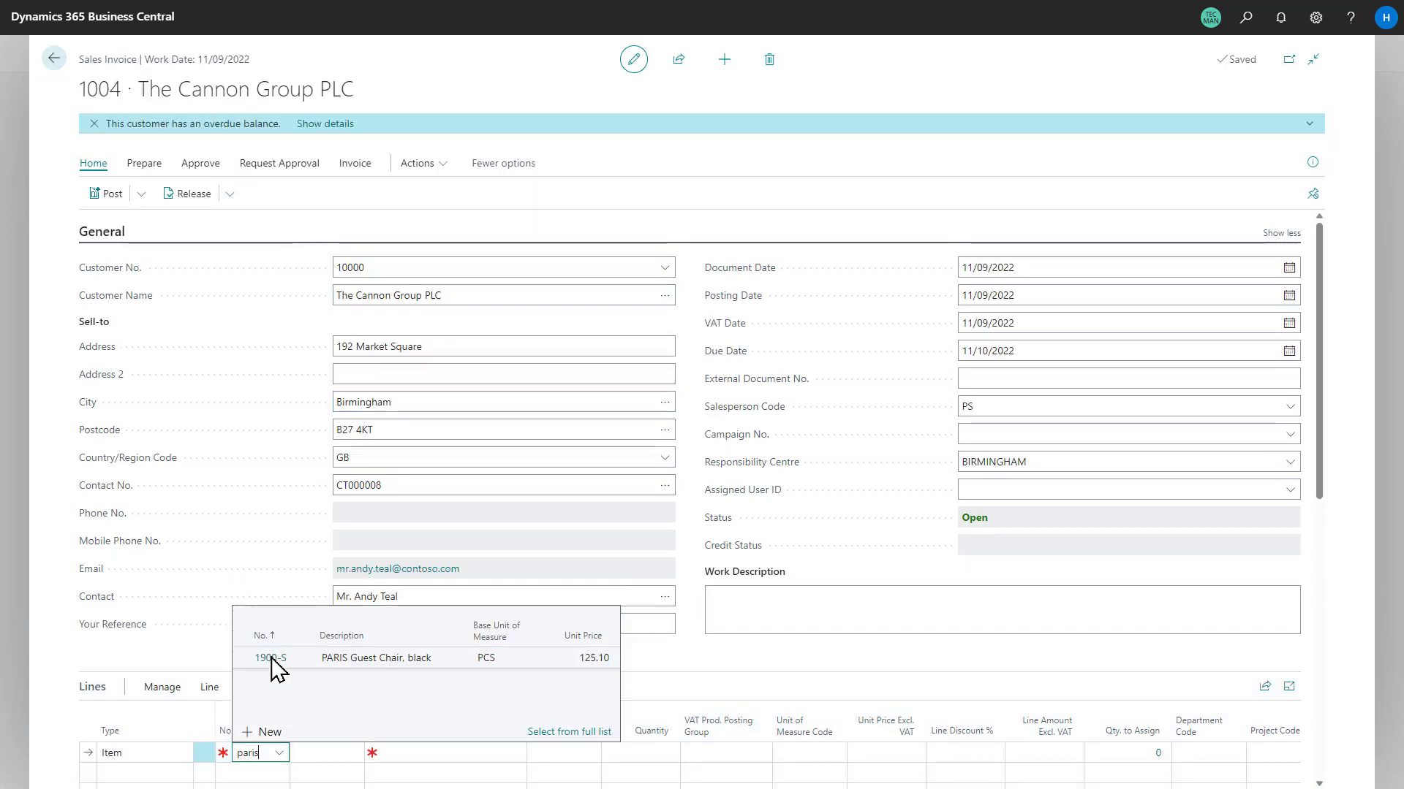
click(651, 753)
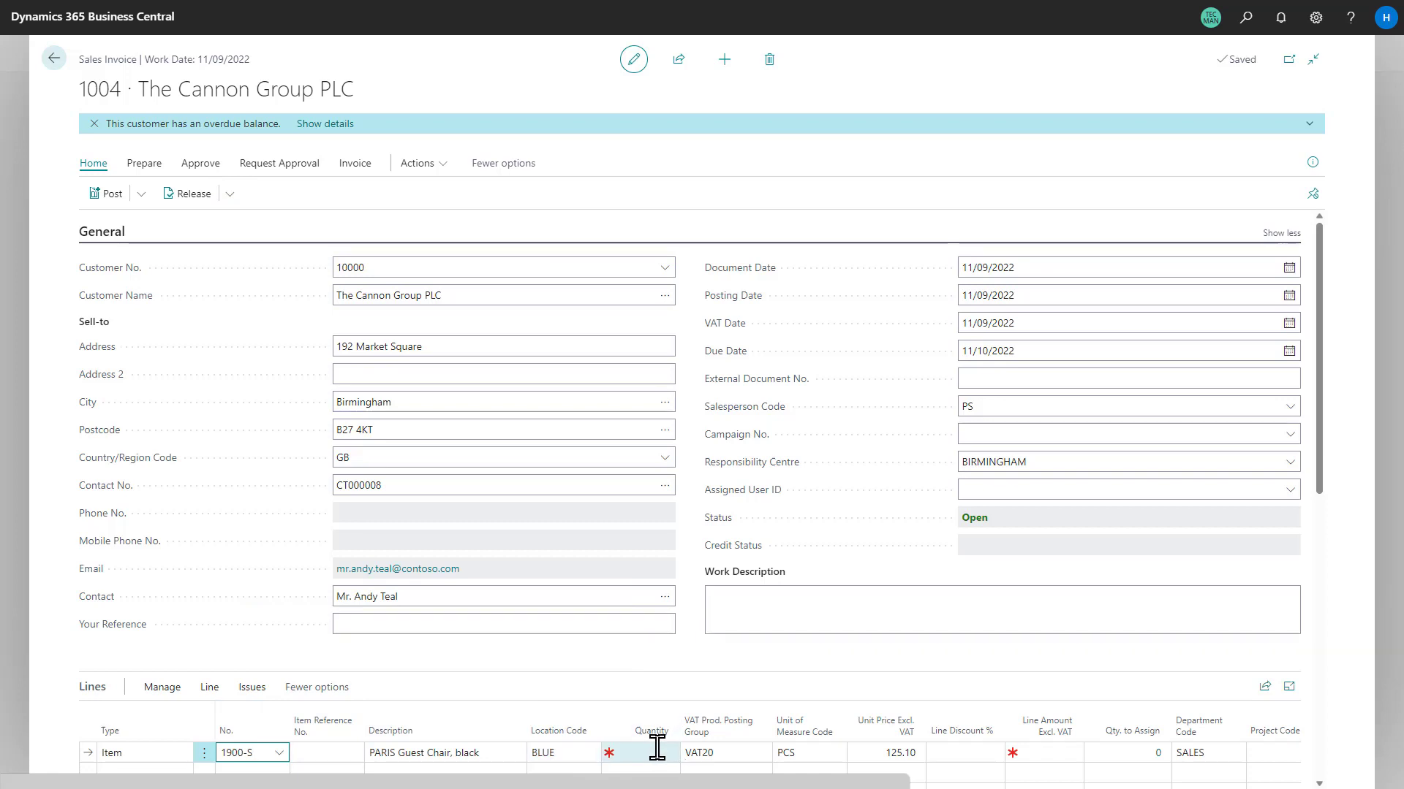
key(Tab)
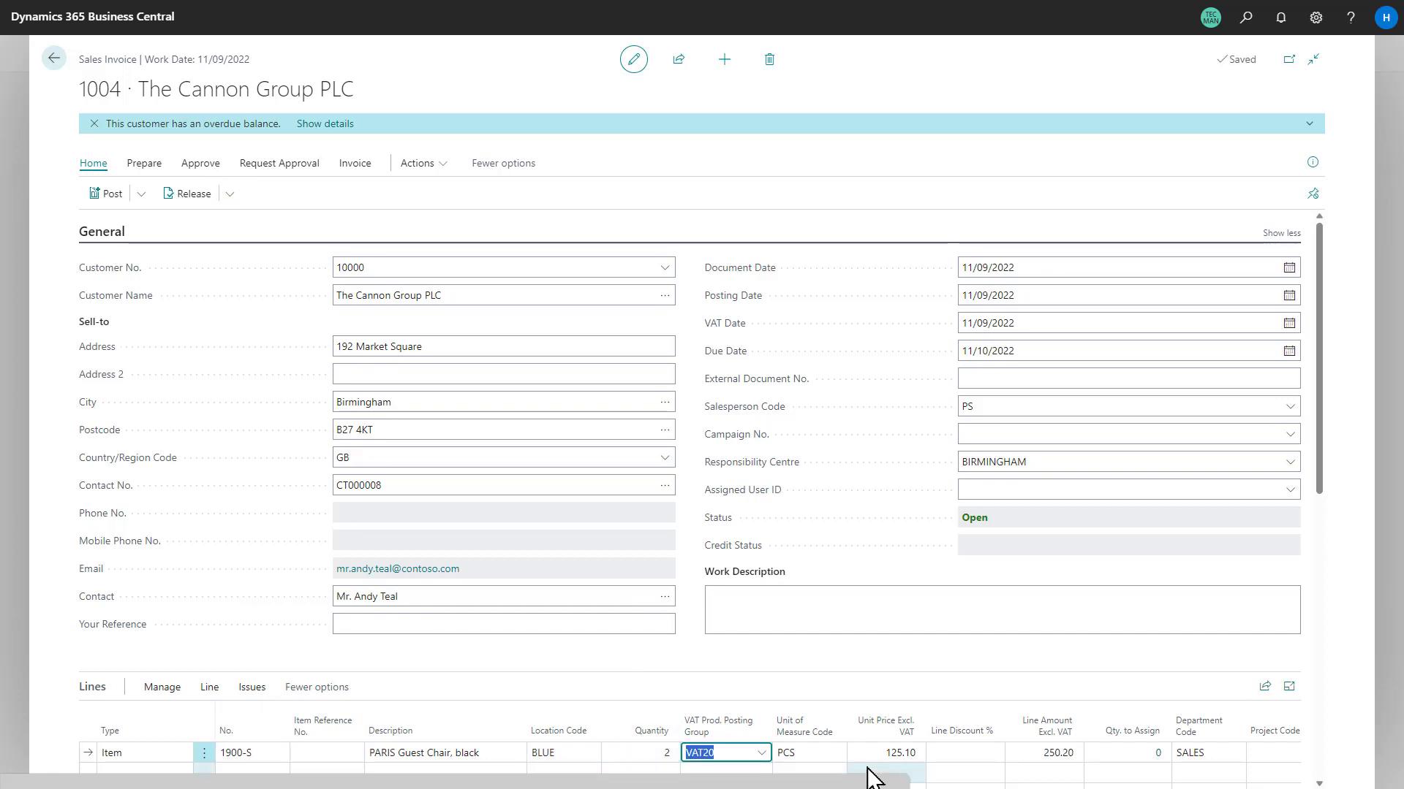
scroll(846, 731, down, 1)
scroll(855, 740, up, 1)
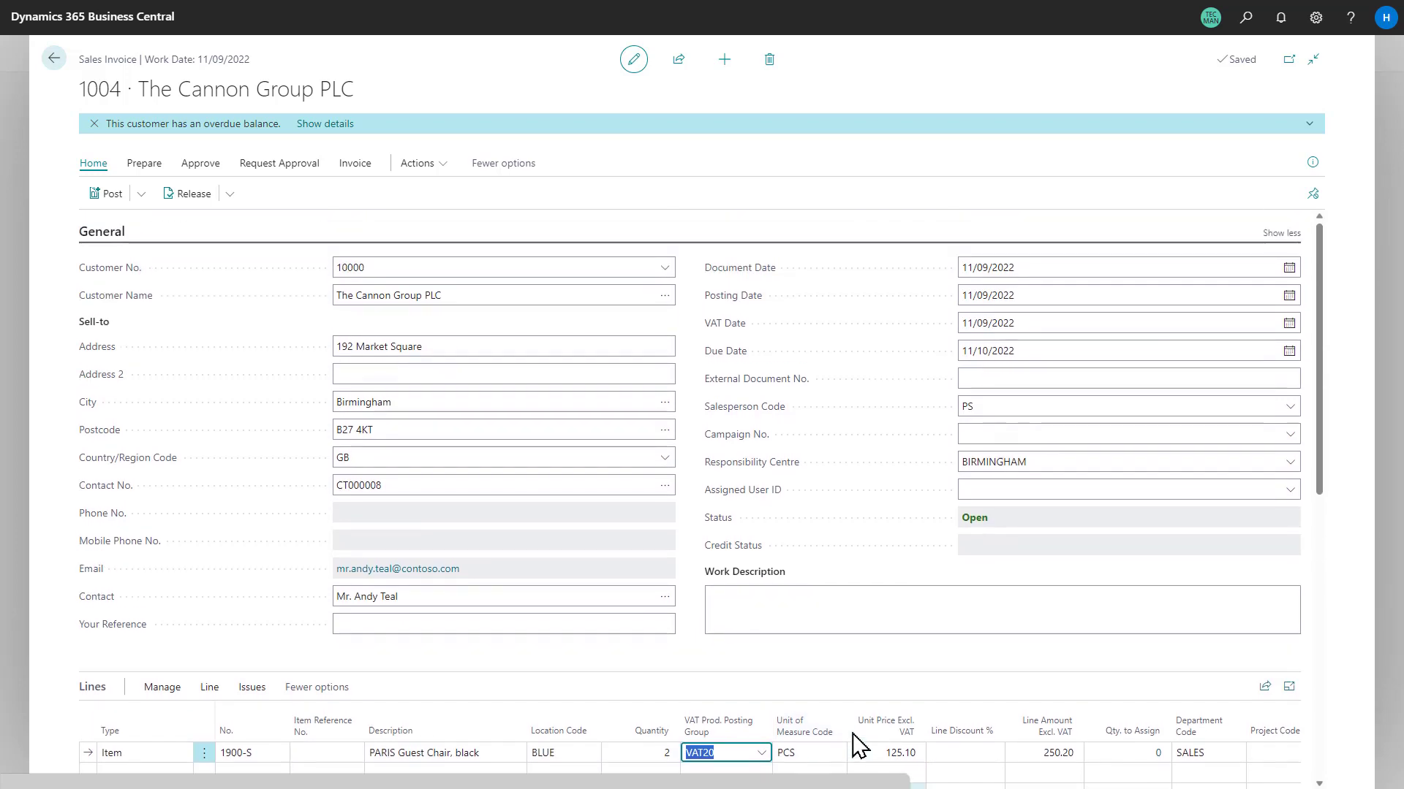
- Preview posting the sales invoice and inspect its detailed customer ledger entry preview
click(141, 195)
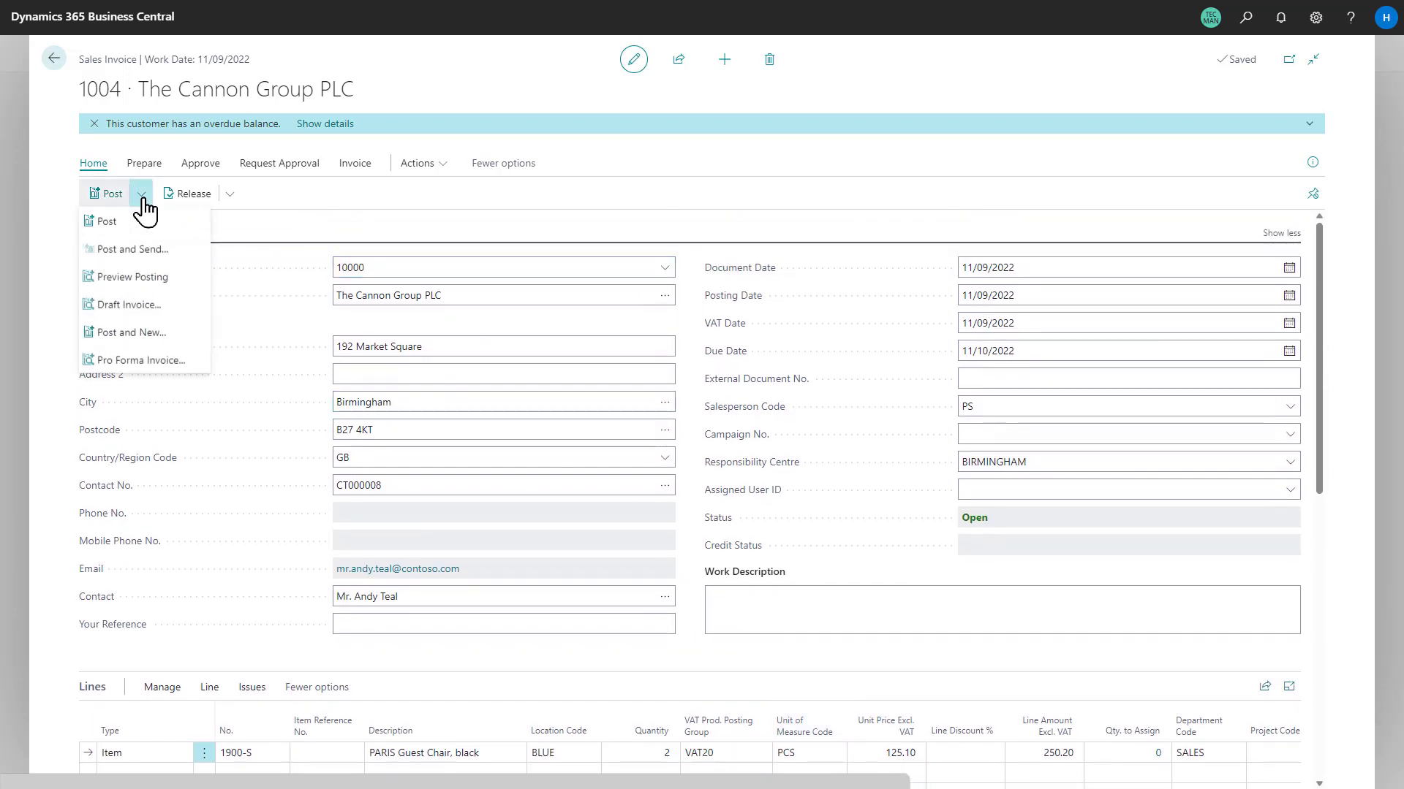
click(139, 281)
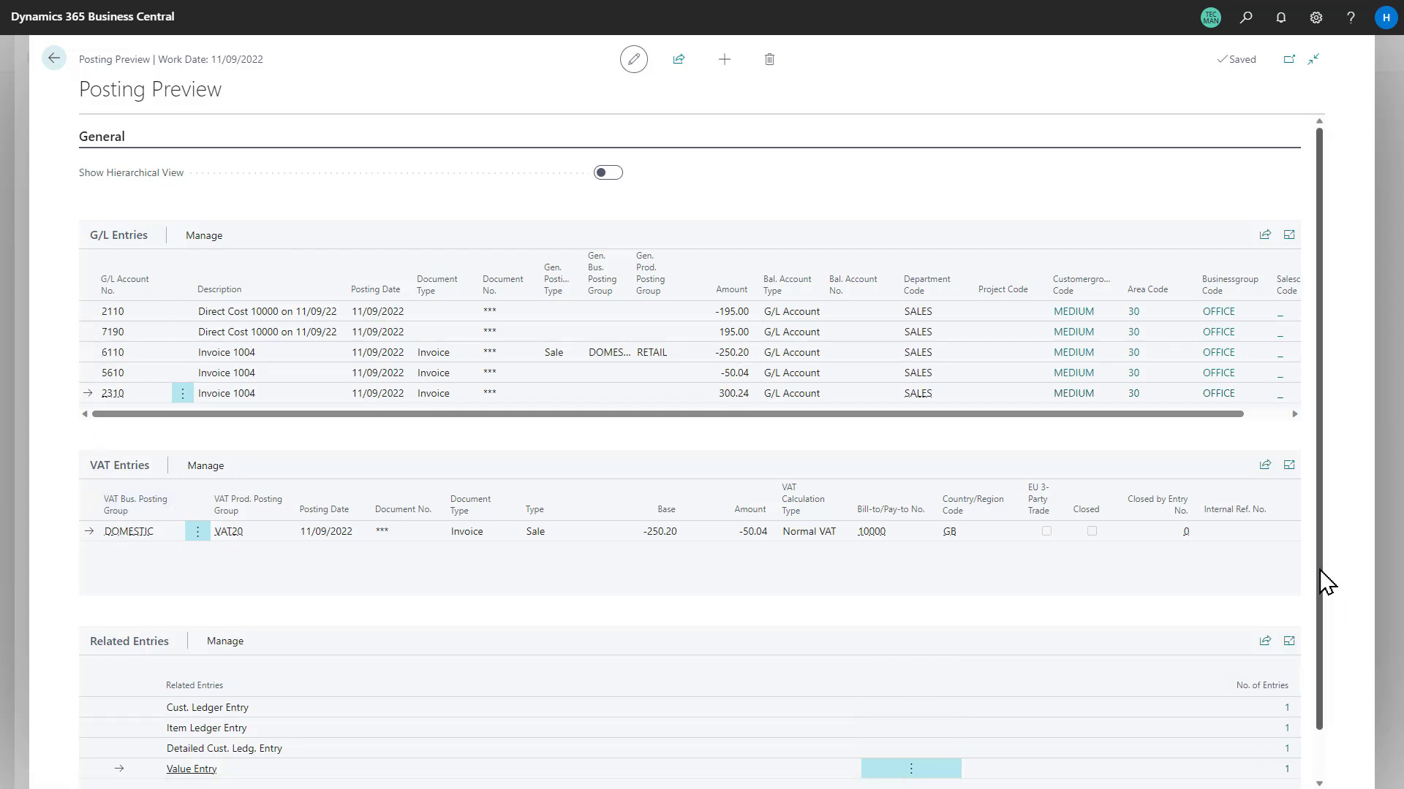
scroll(1331, 589, down, 1)
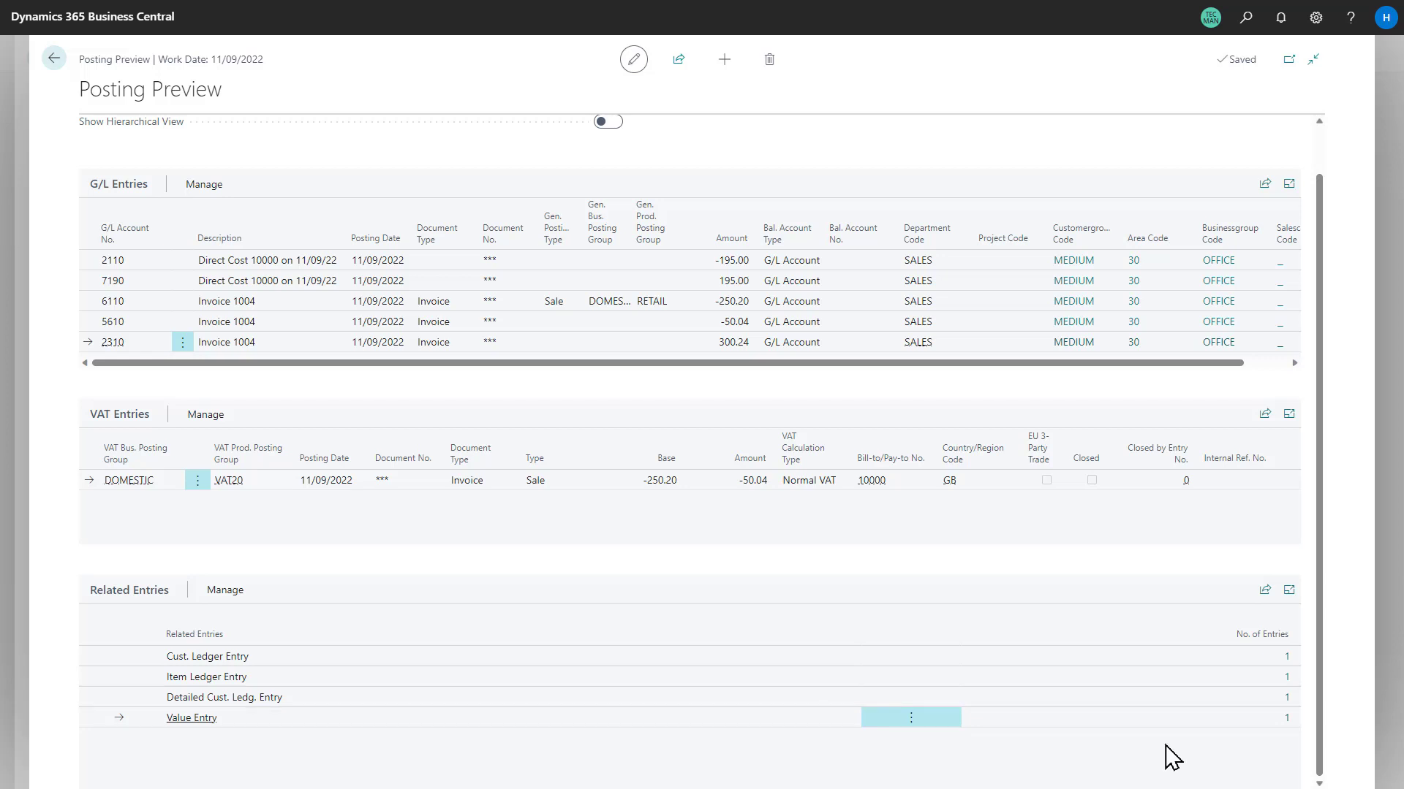
click(1288, 698)
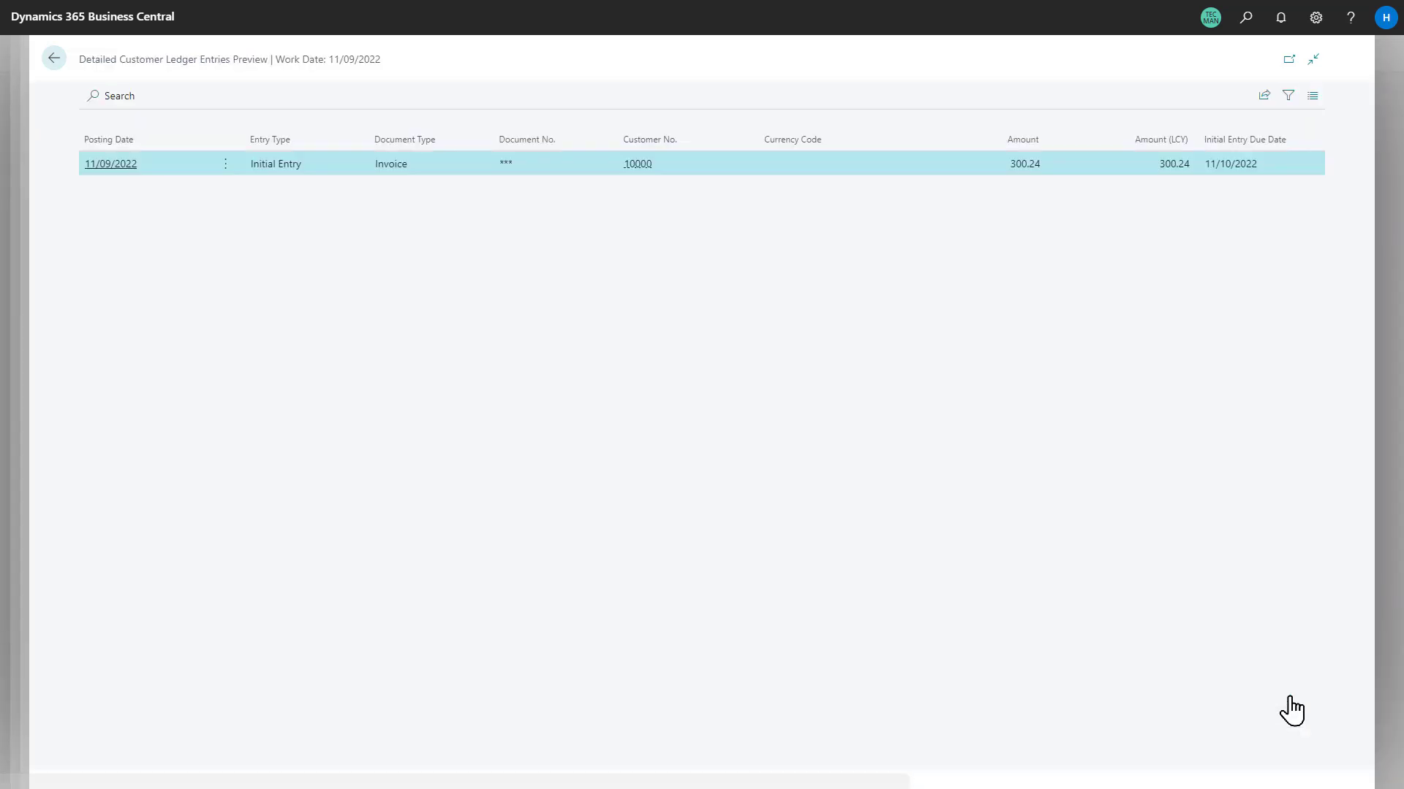
click(53, 60)
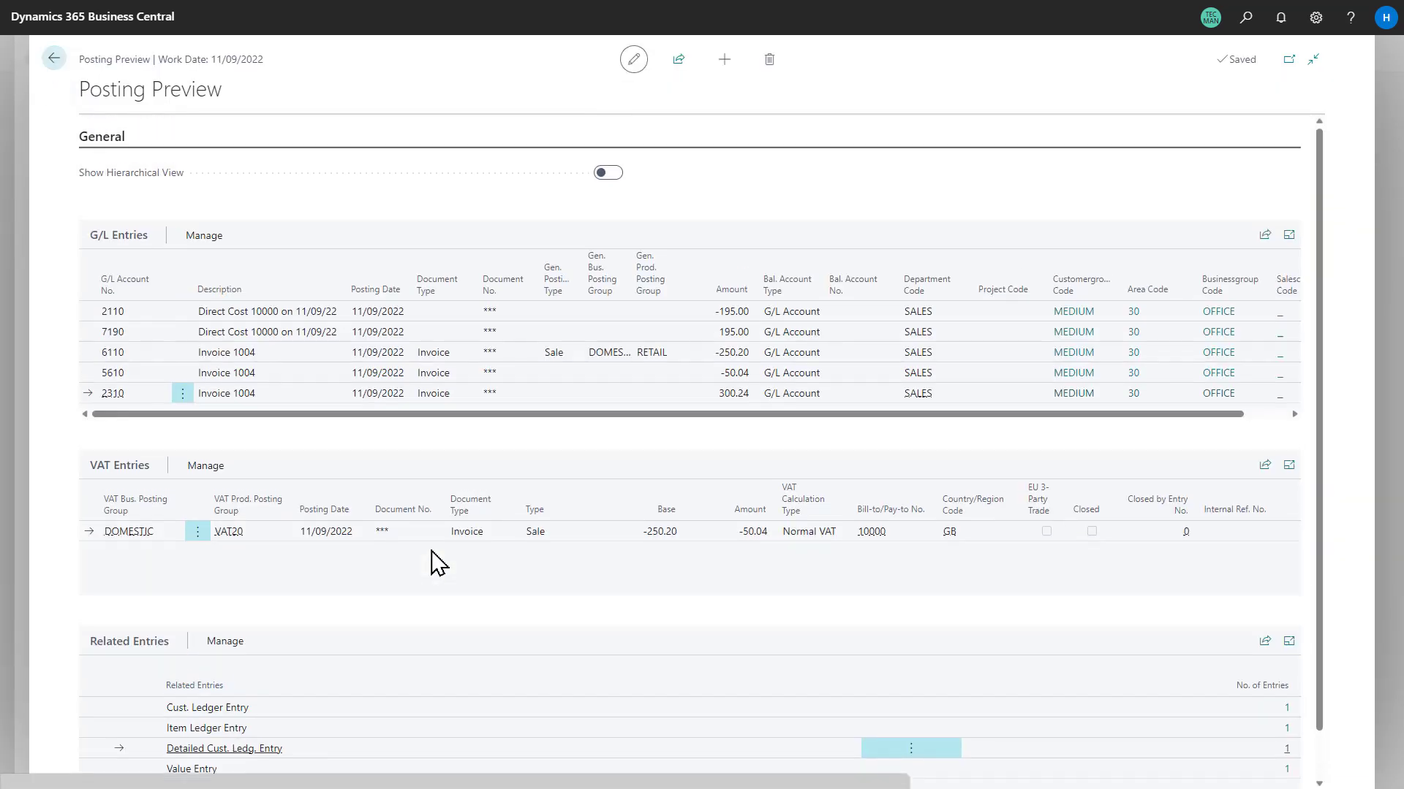
scroll(431, 563, up, 1)
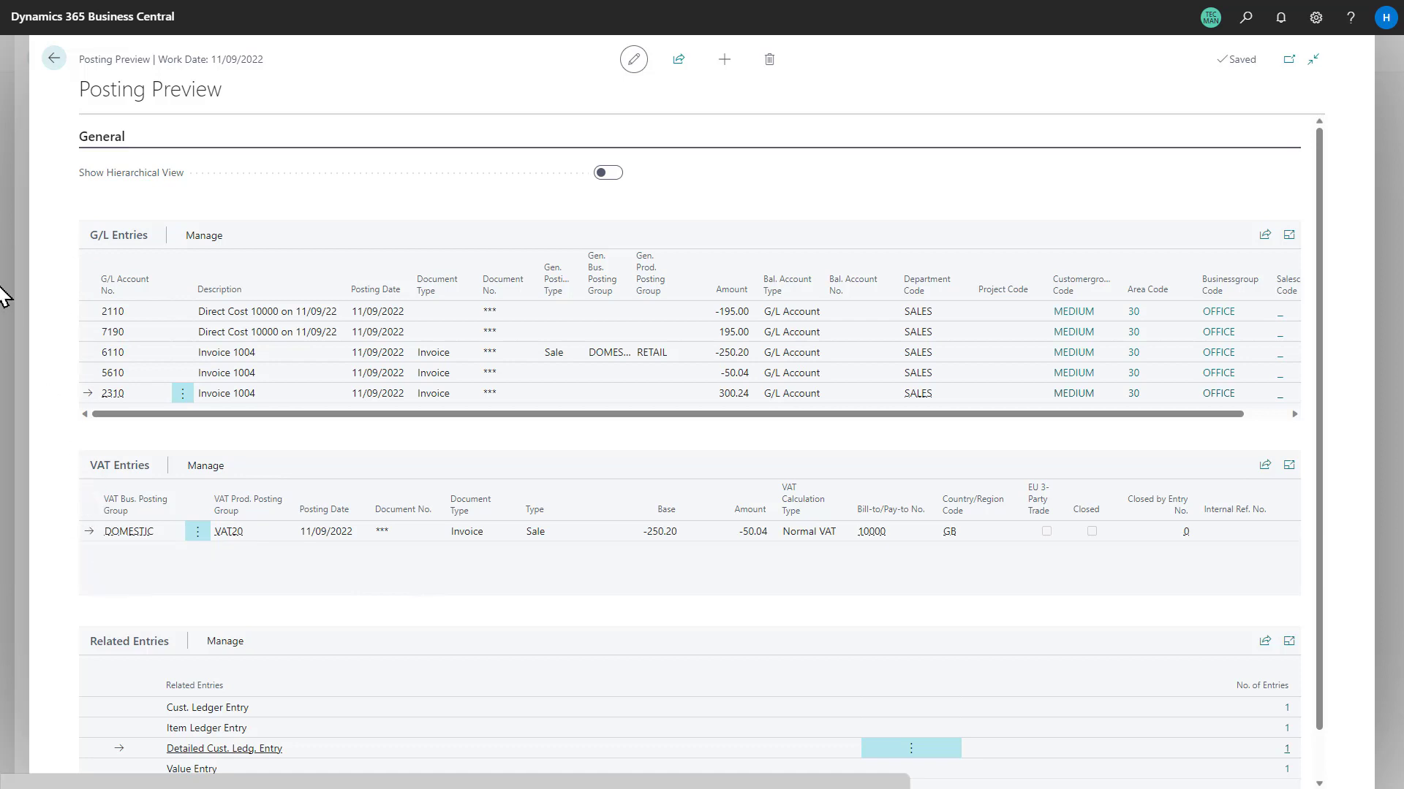
- Expand and collapse the G/L account groups, including 2110 and 2310, in hierarchical view, then return to invoice 1004
click(604, 176)
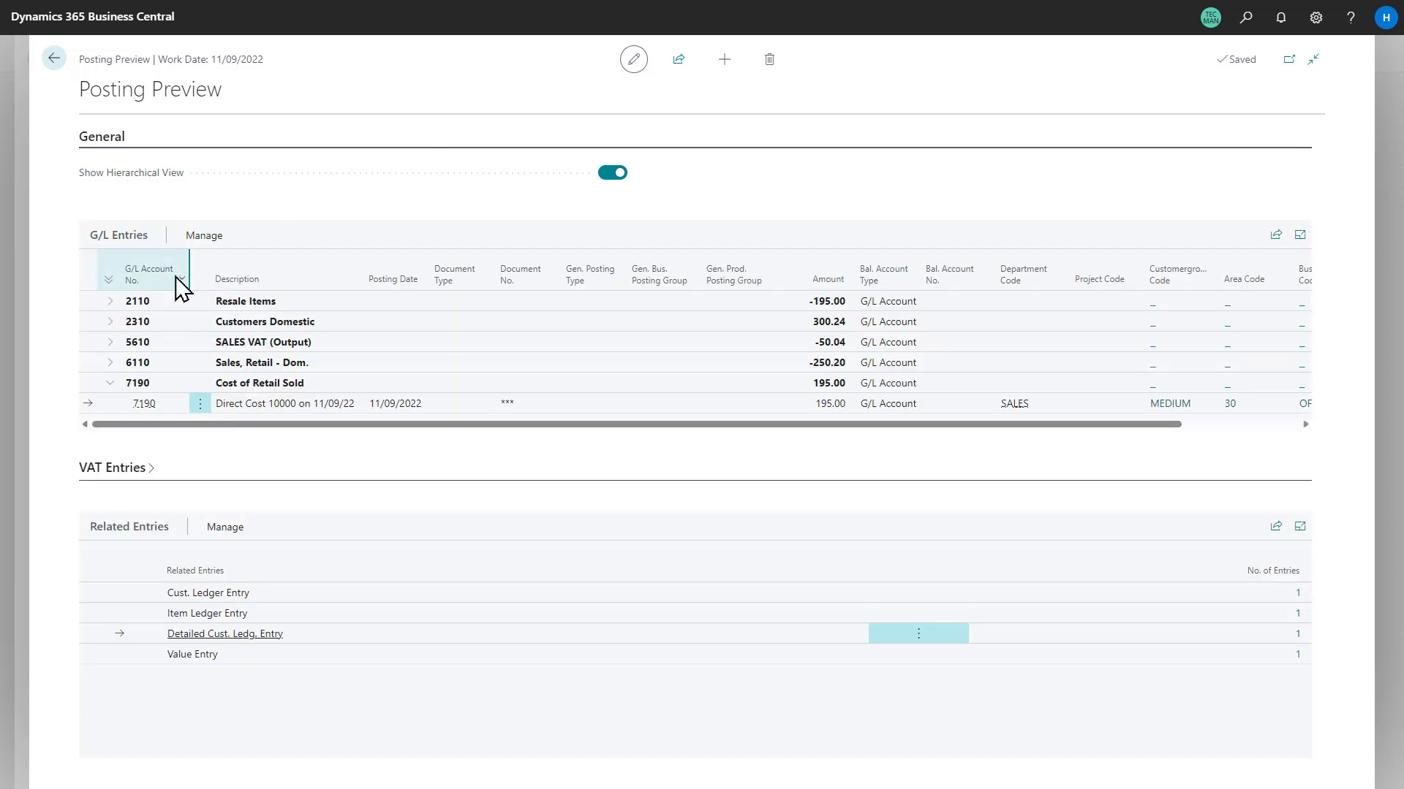
click(110, 303)
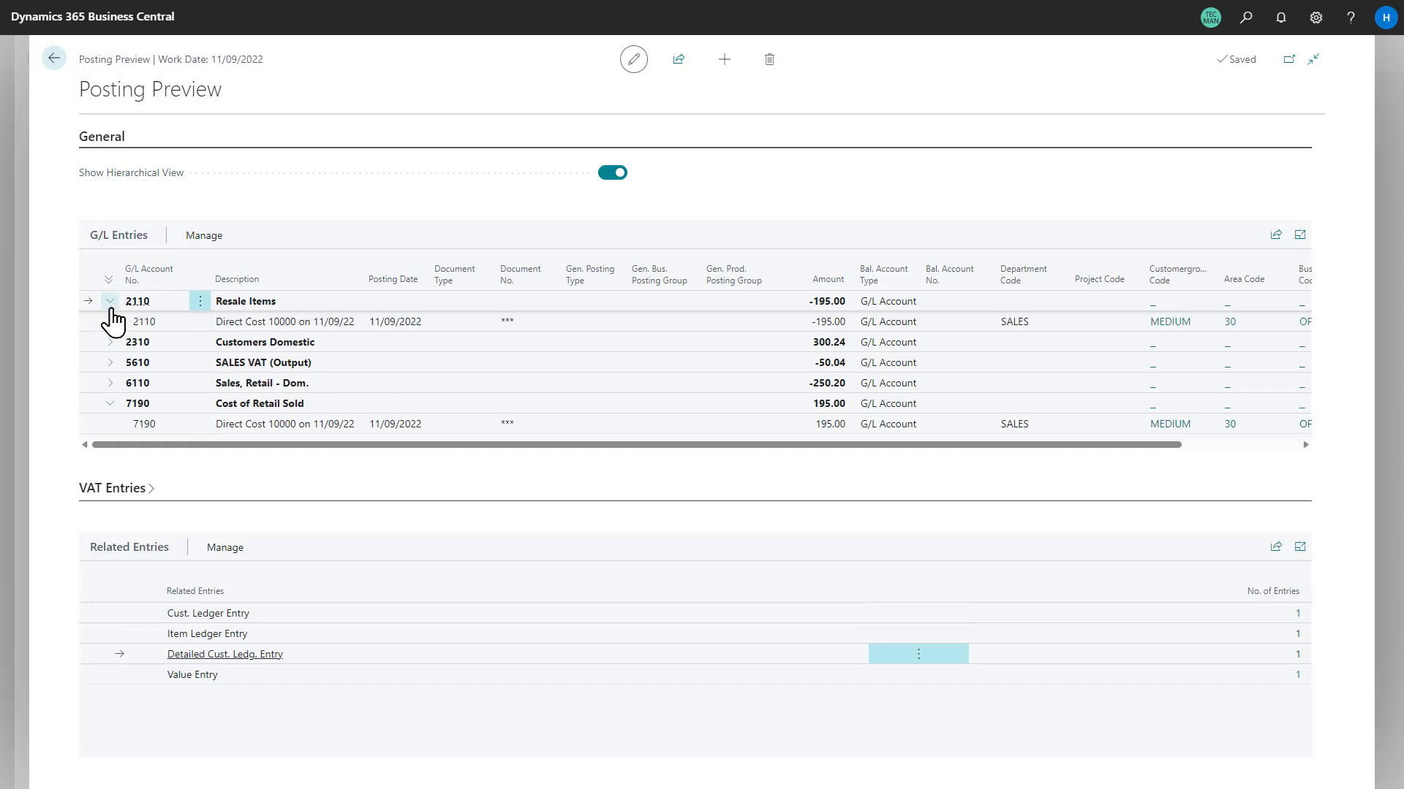
click(110, 346)
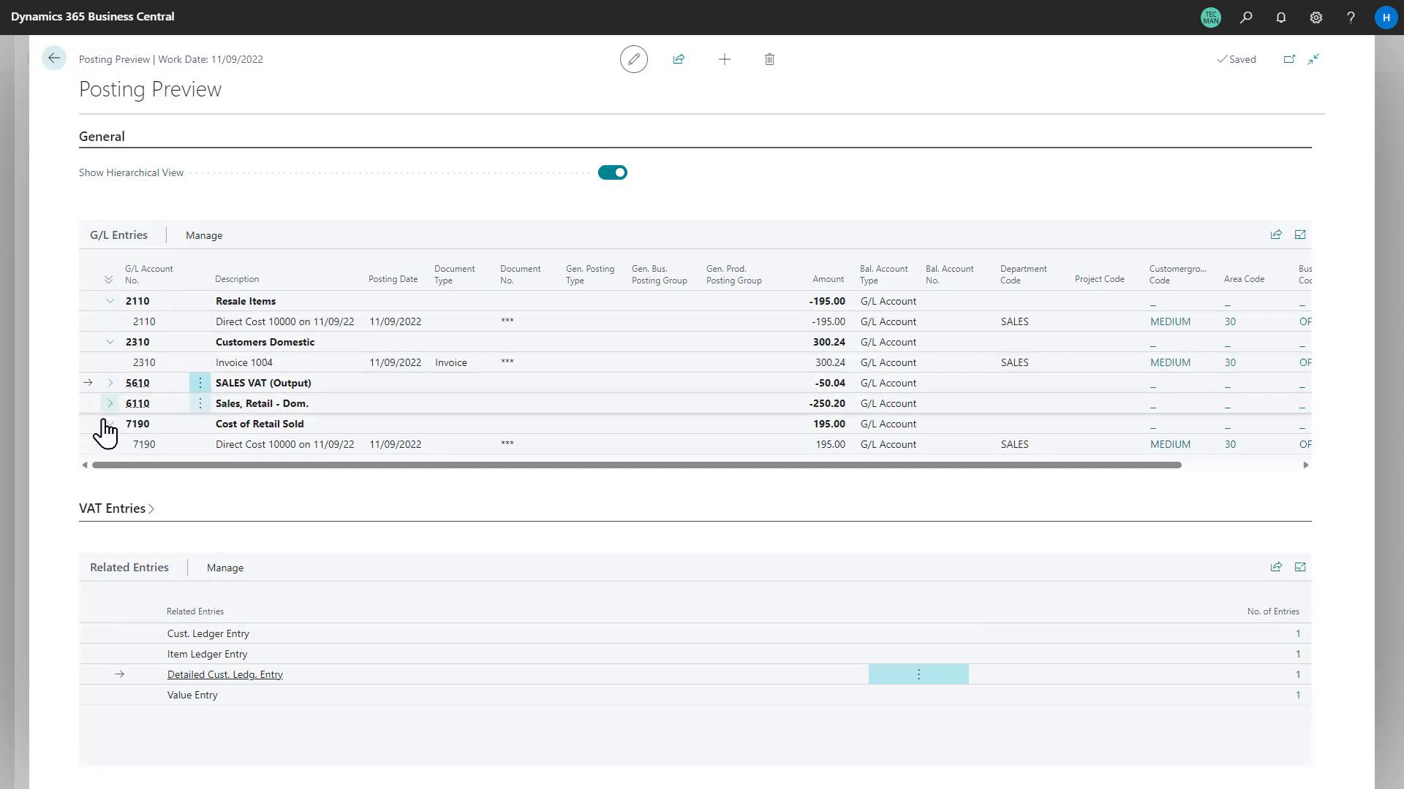
click(108, 282)
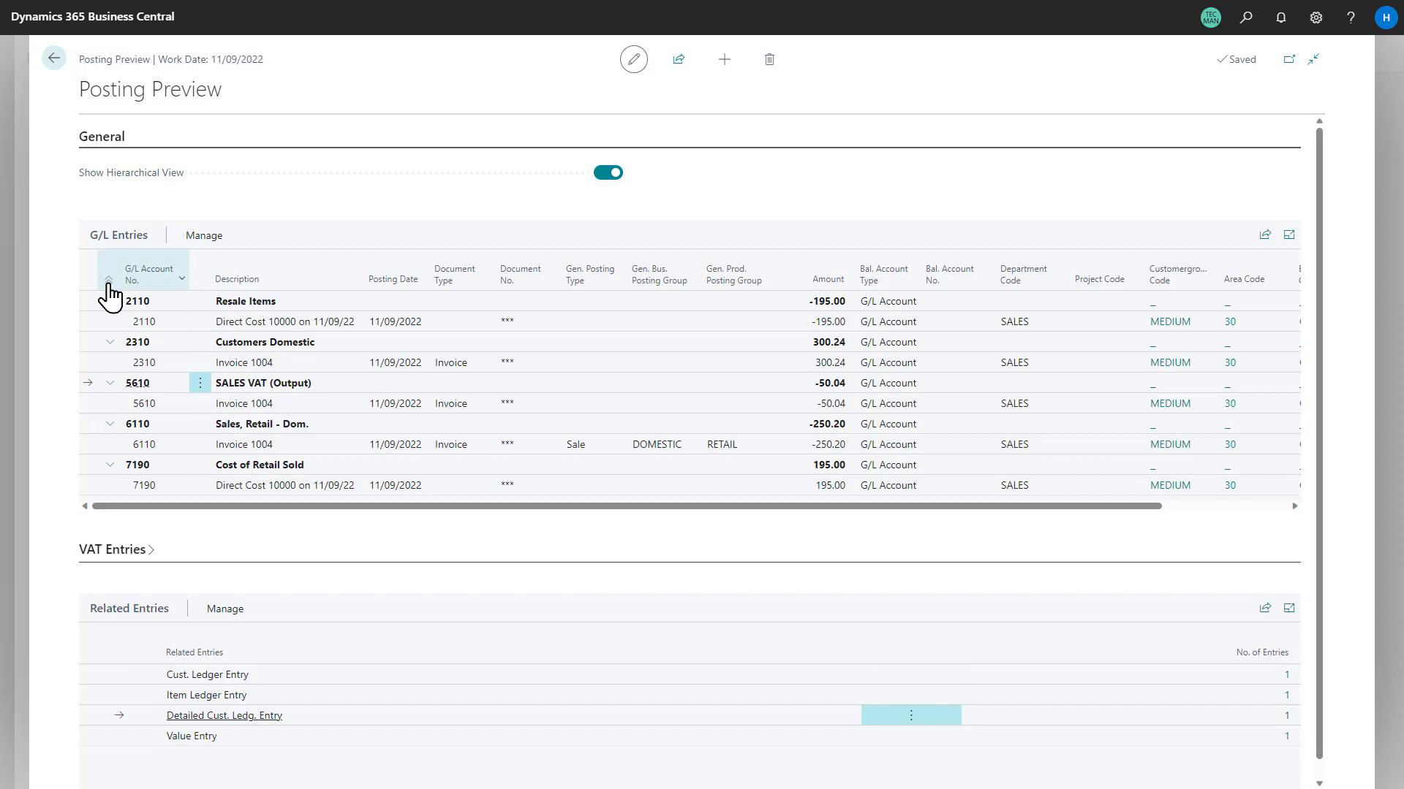
click(108, 282)
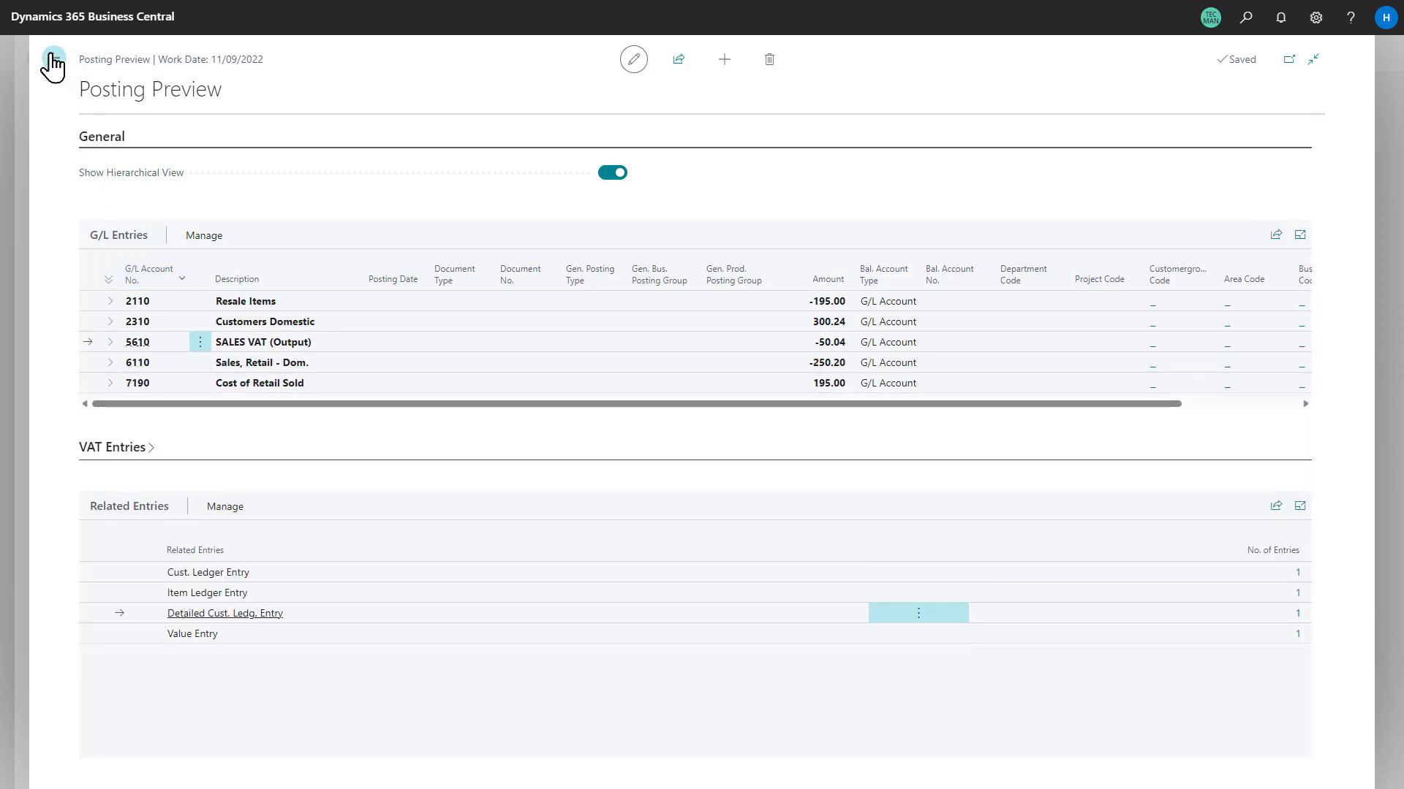
click(612, 173)
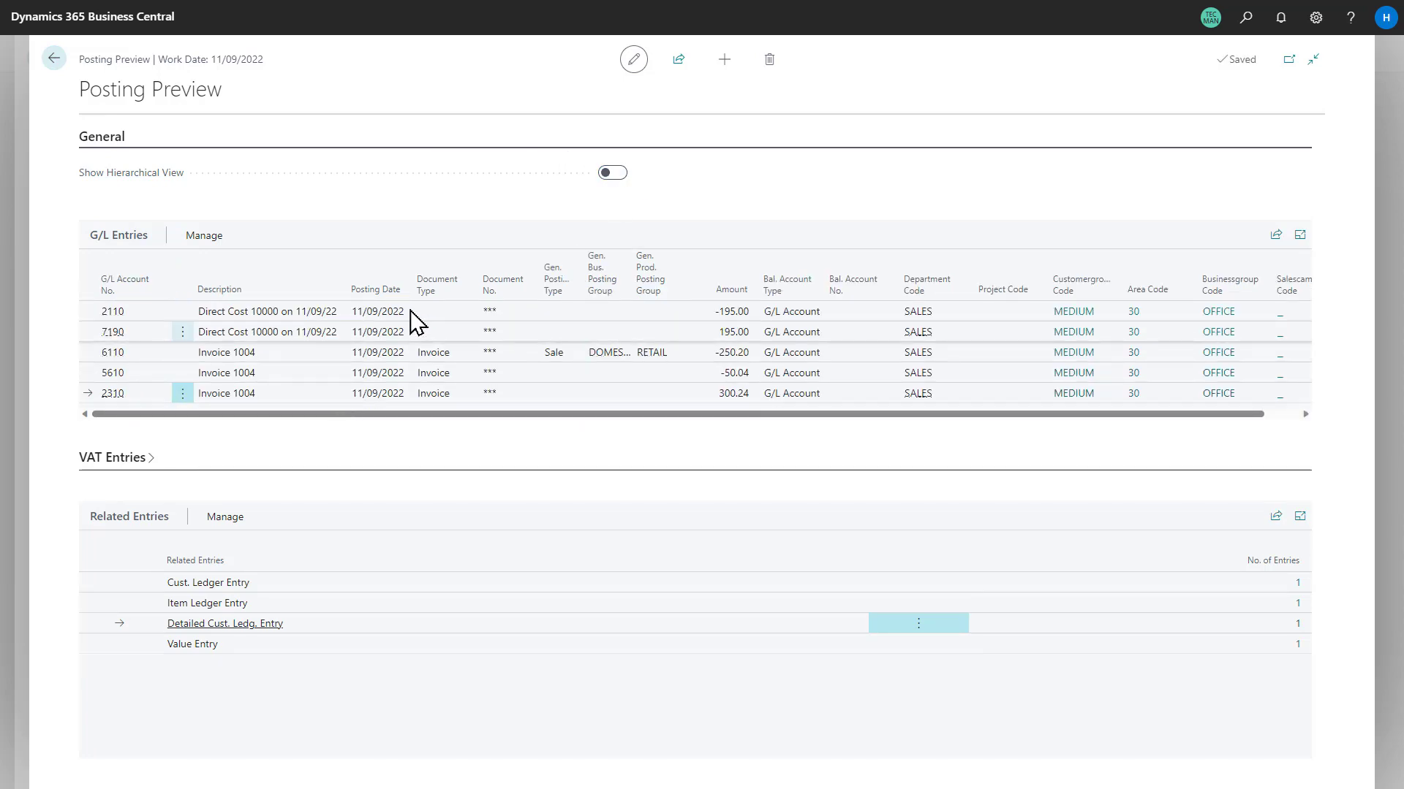
click(55, 60)
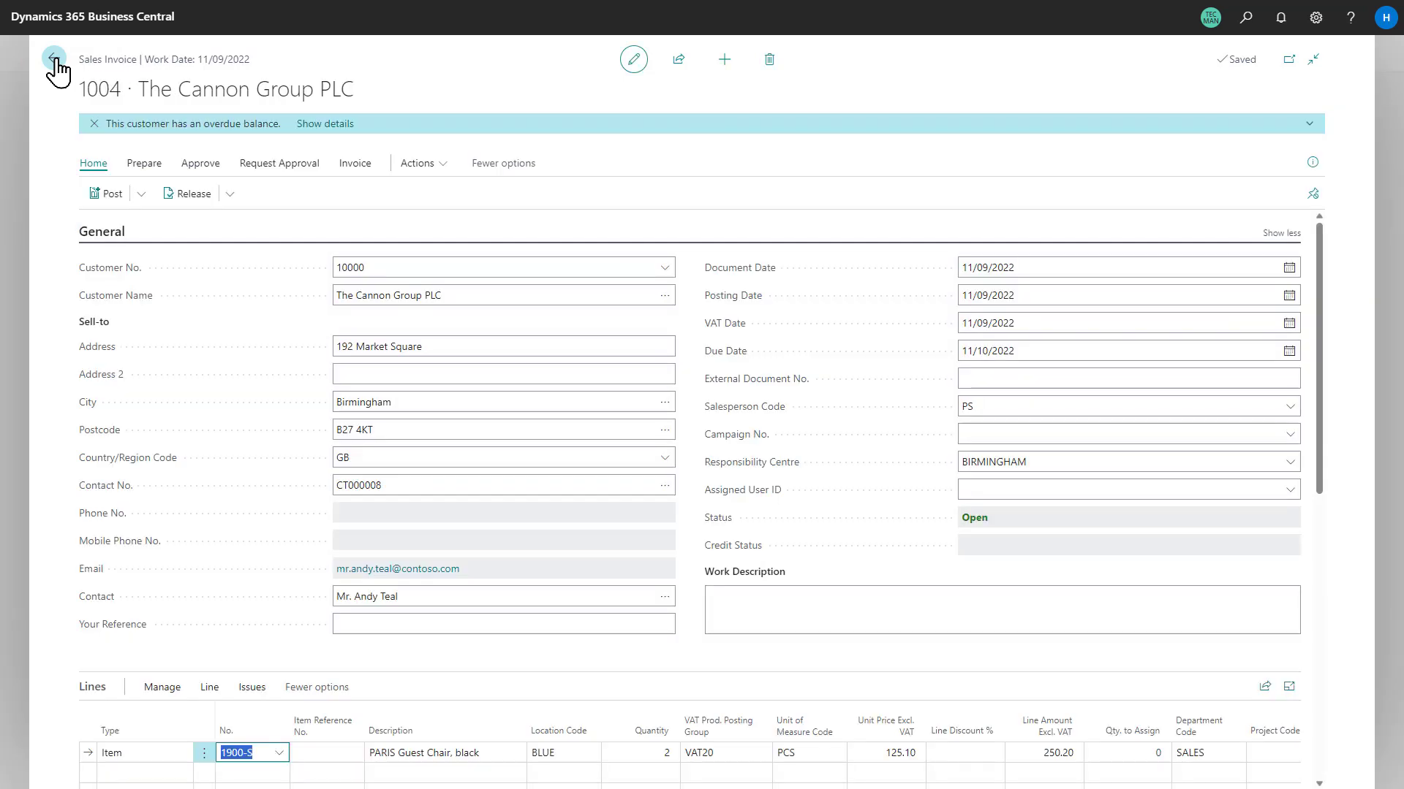
- Leave invoice 1004 unposted, confirm Posting Preview Type is still Extended, and return to Sales Invoices
click(54, 61)
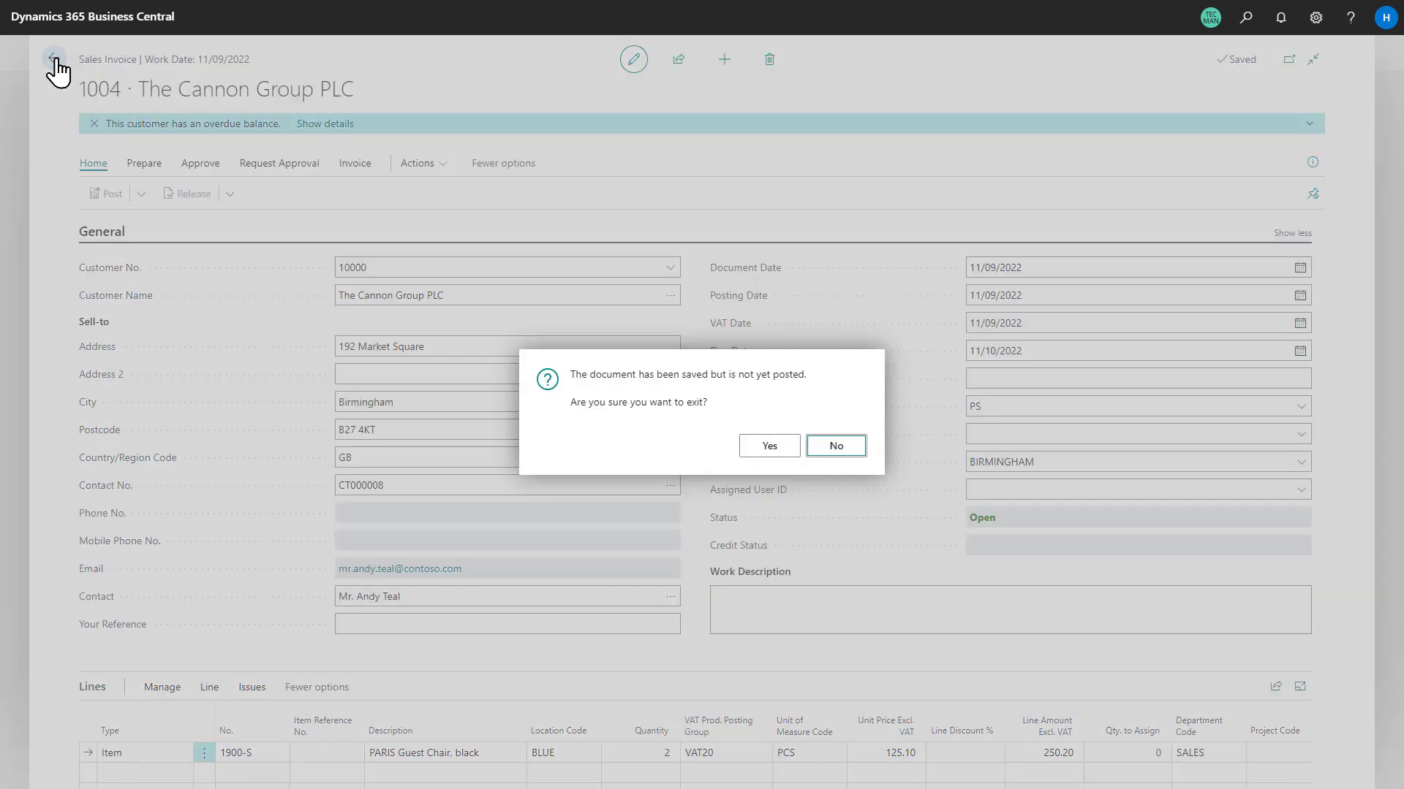
click(786, 451)
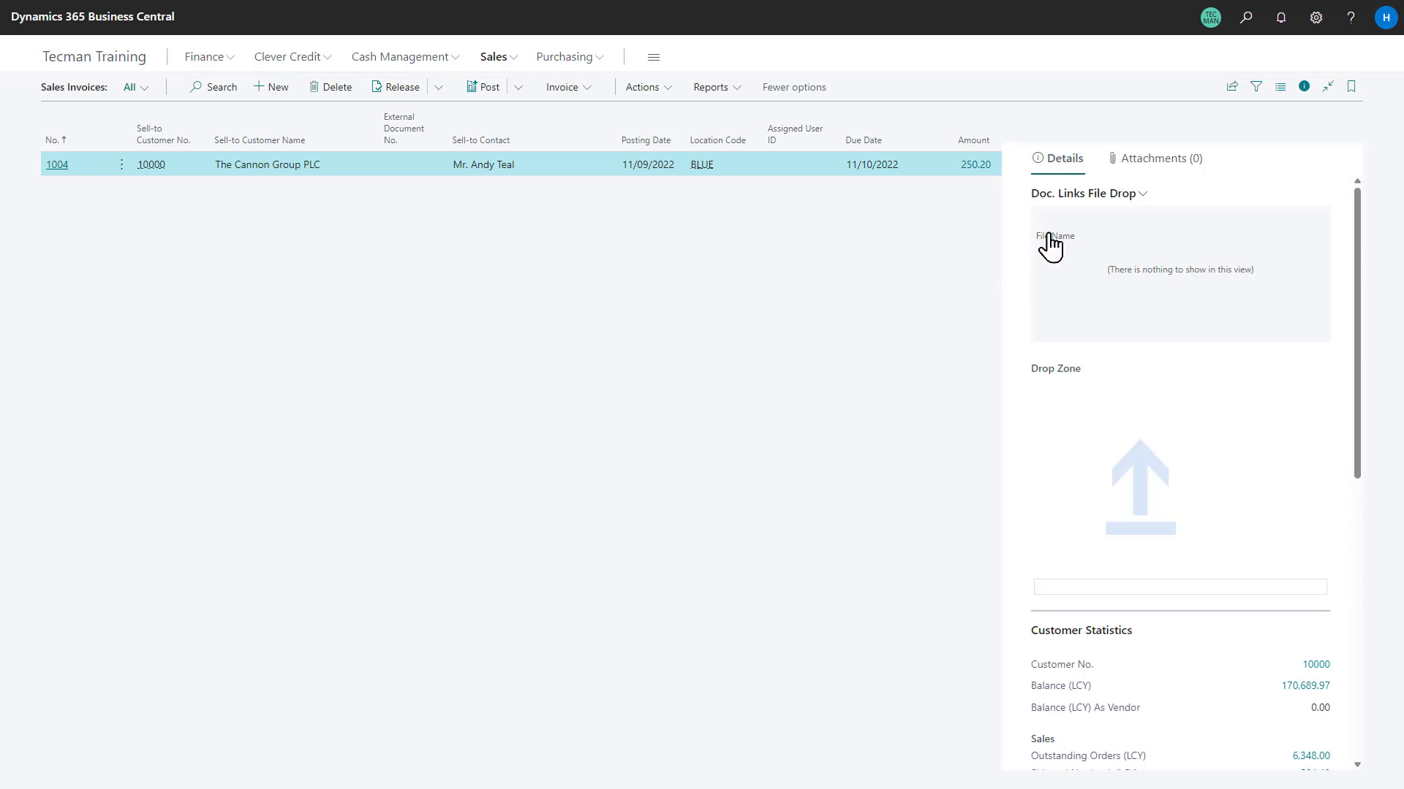
click(1235, 22)
text(ge le se)
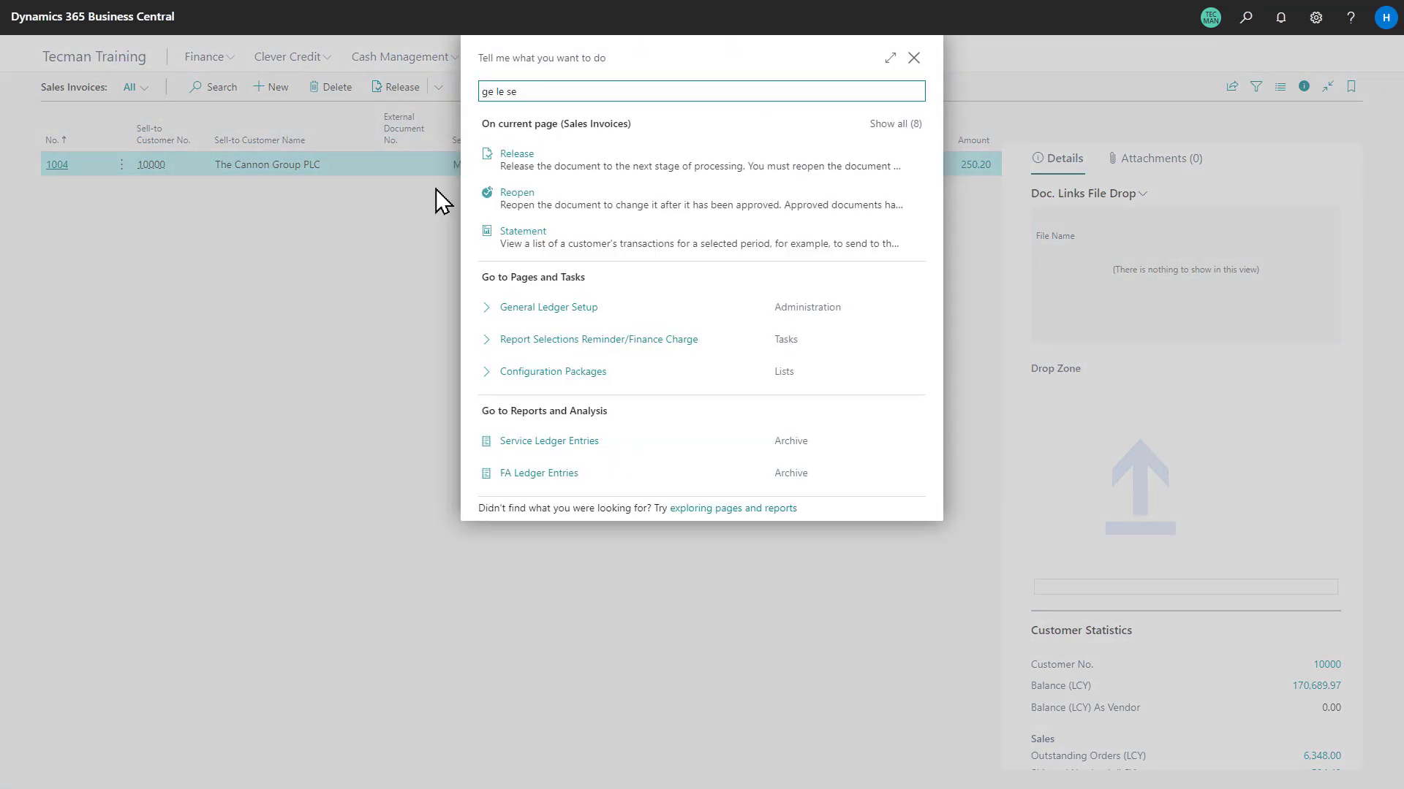
click(547, 308)
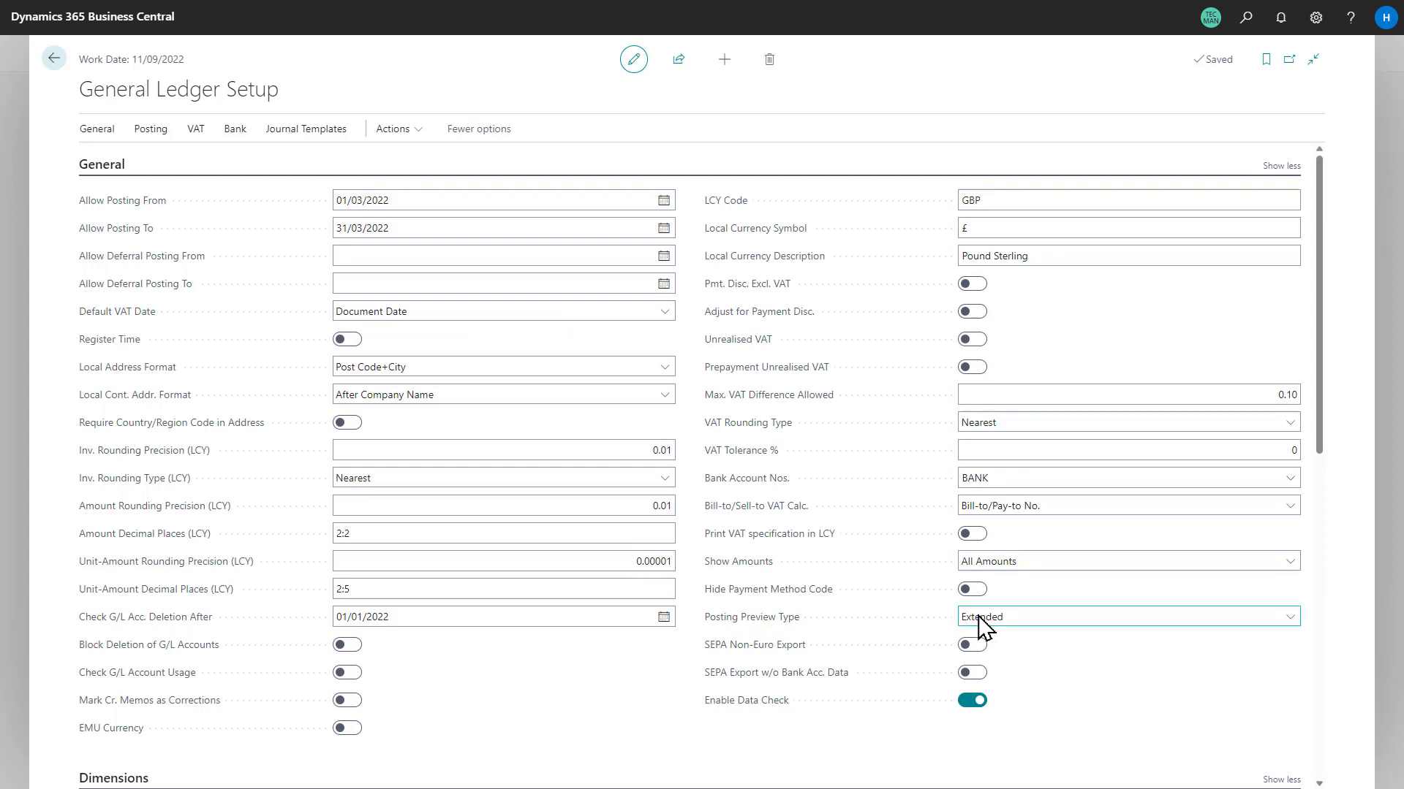
click(53, 59)
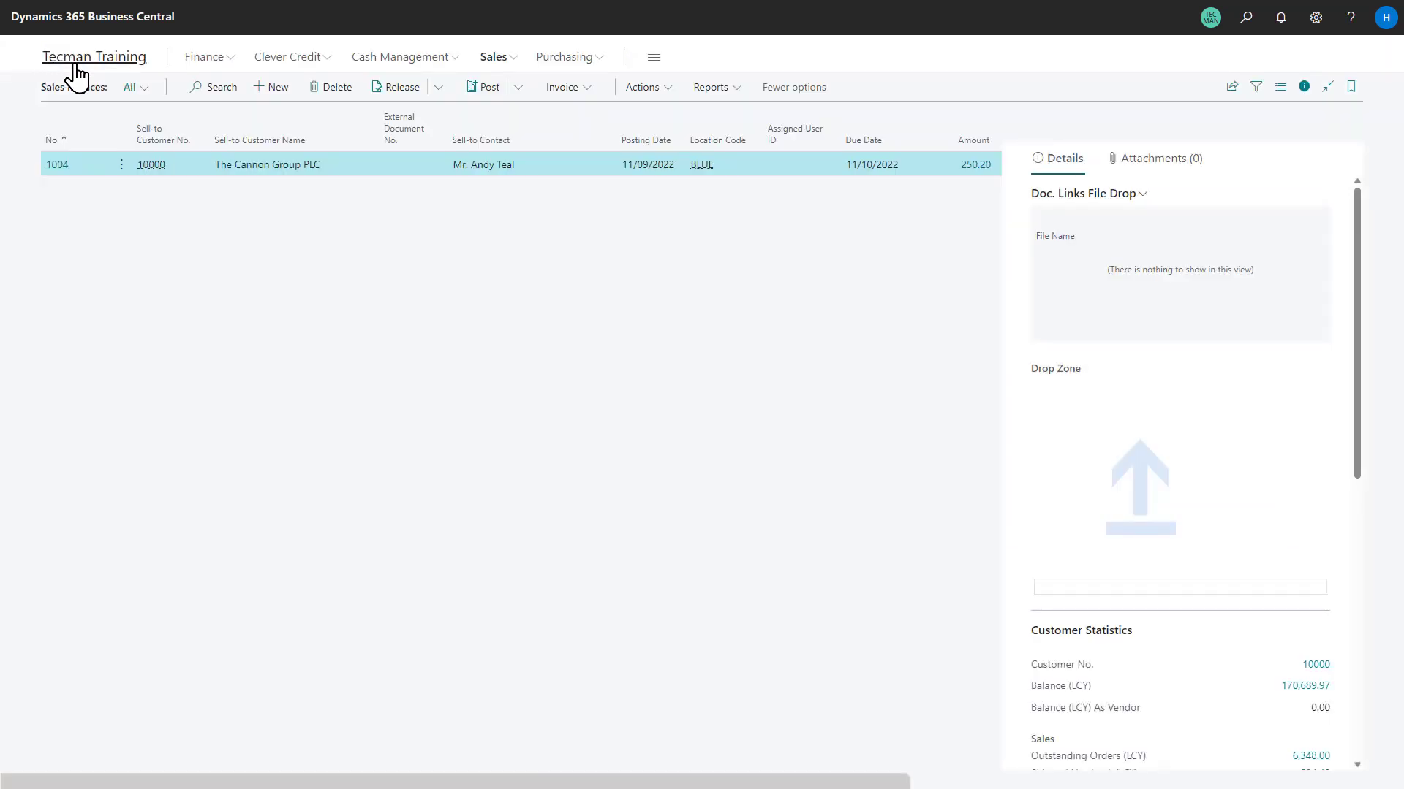
- Open the General Journals batch list from Finance and inspect its Copy to Posted Jnl. Lines column
click(197, 58)
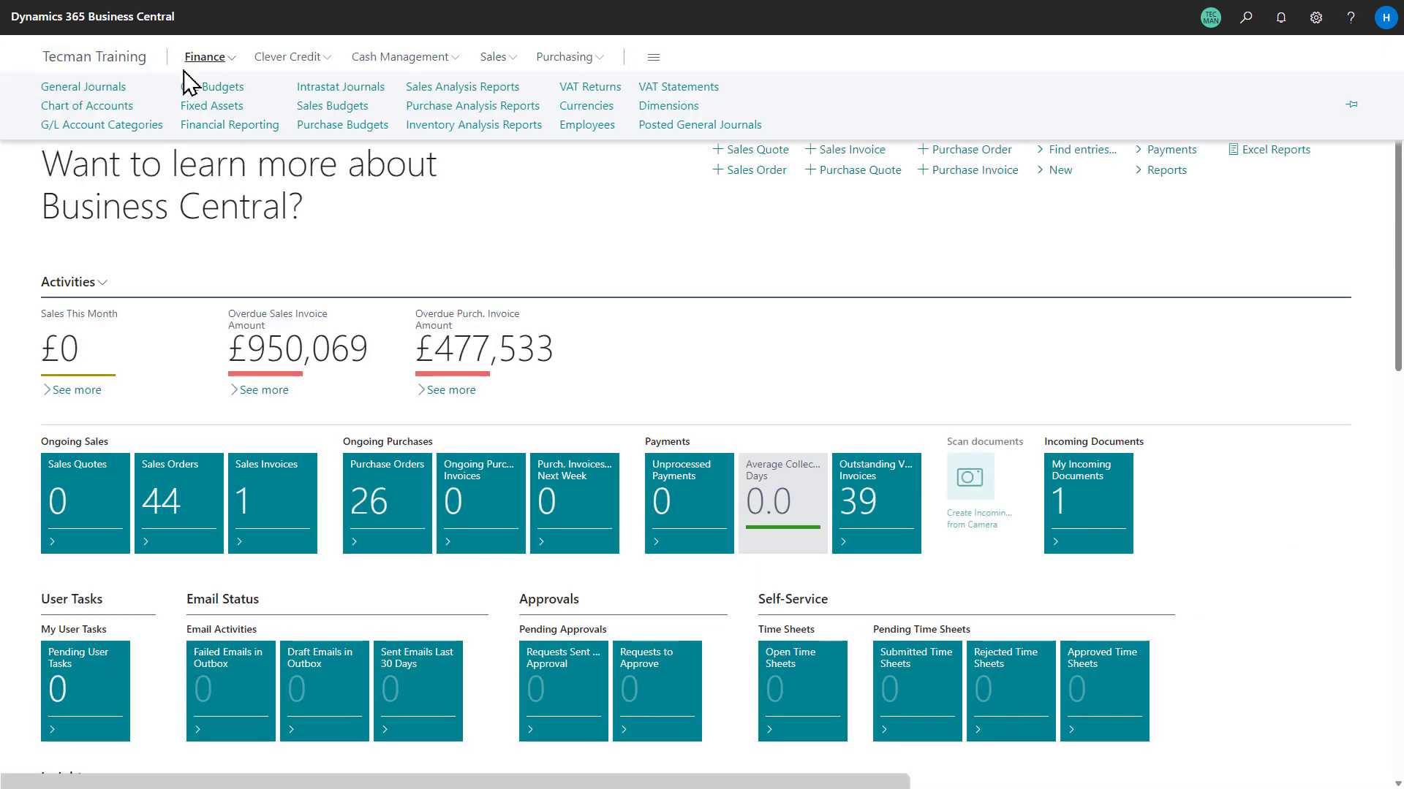
click(96, 88)
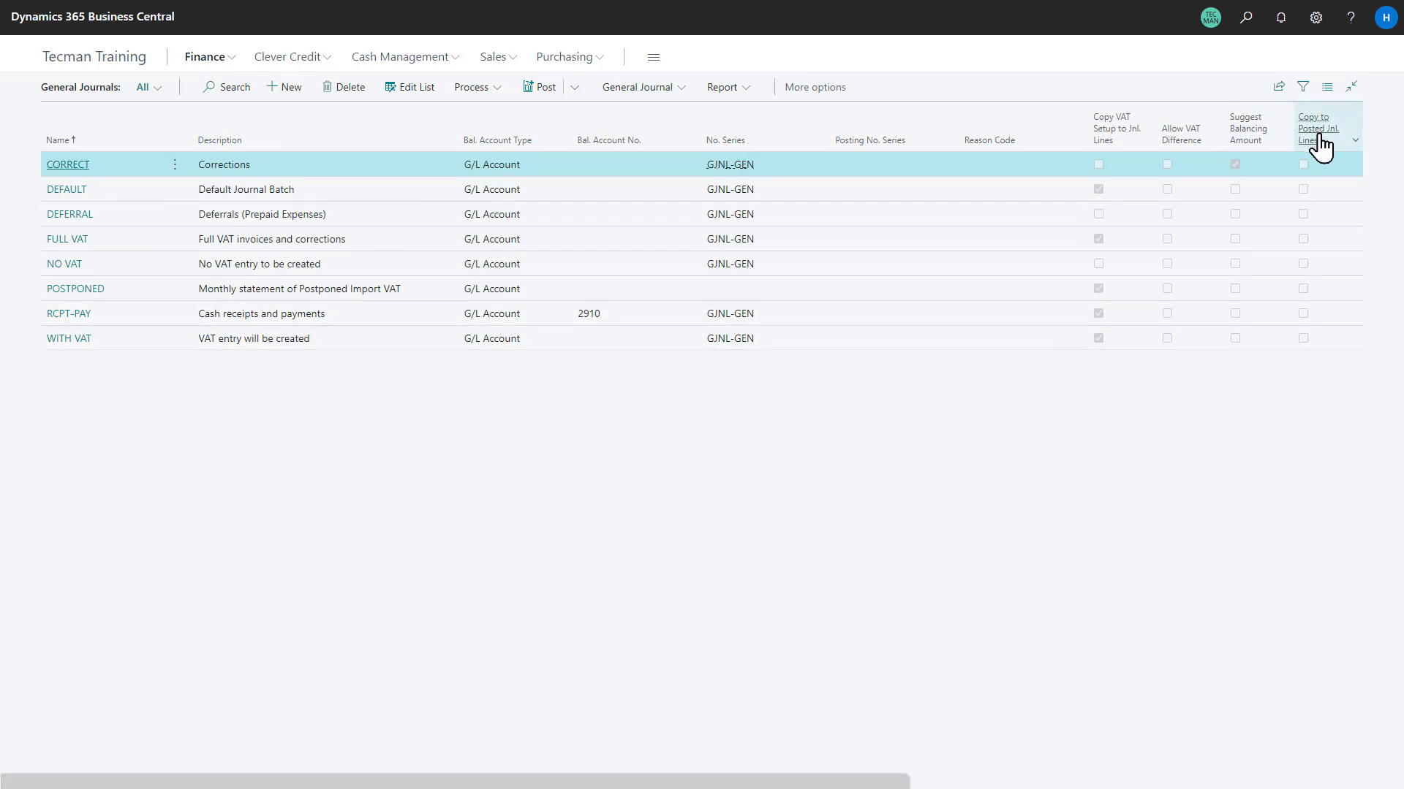
mouse_move(1325, 166)
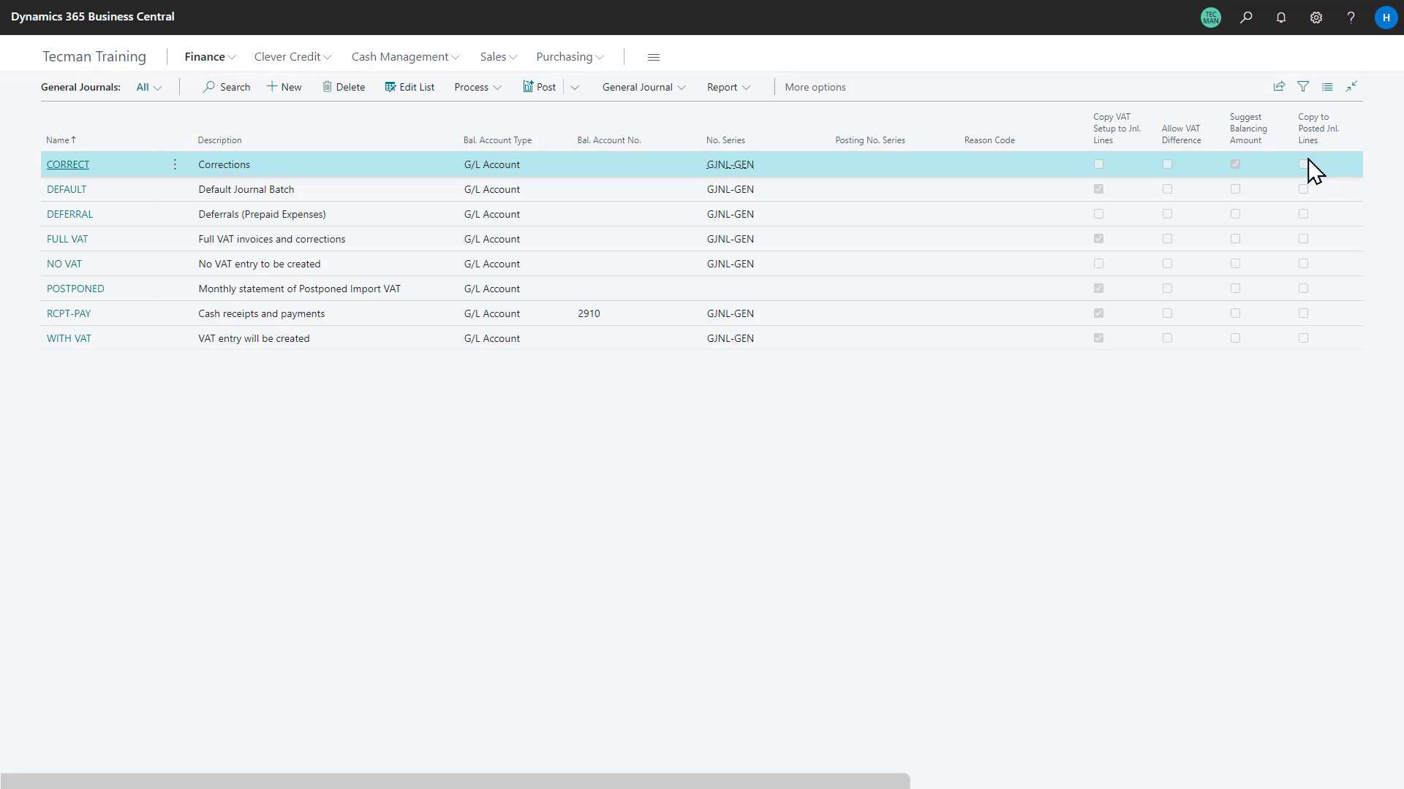
- Tick Copy to Posted Jnl. Lines on the NO VAT batch, then untick it after the GENERAL template error
click(407, 89)
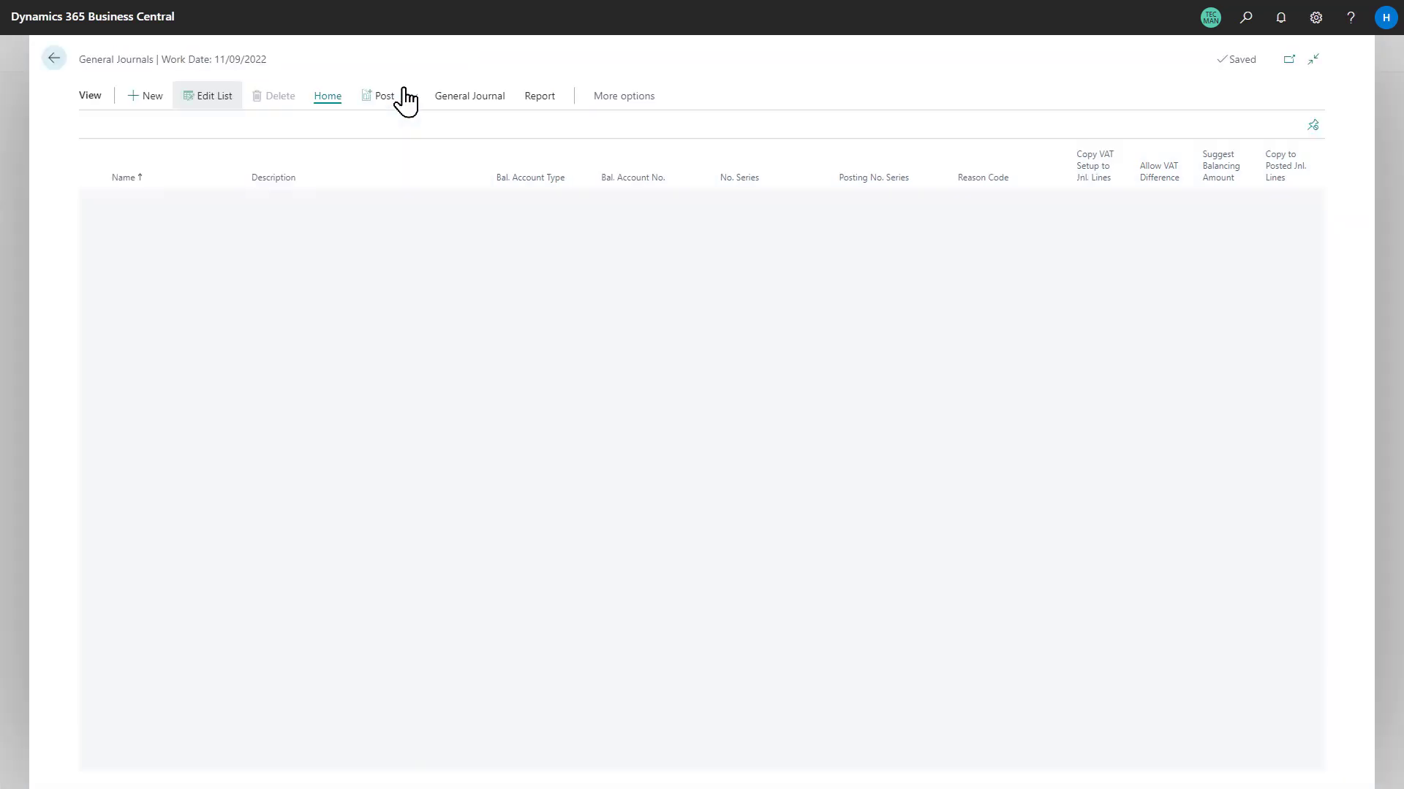
click(169, 286)
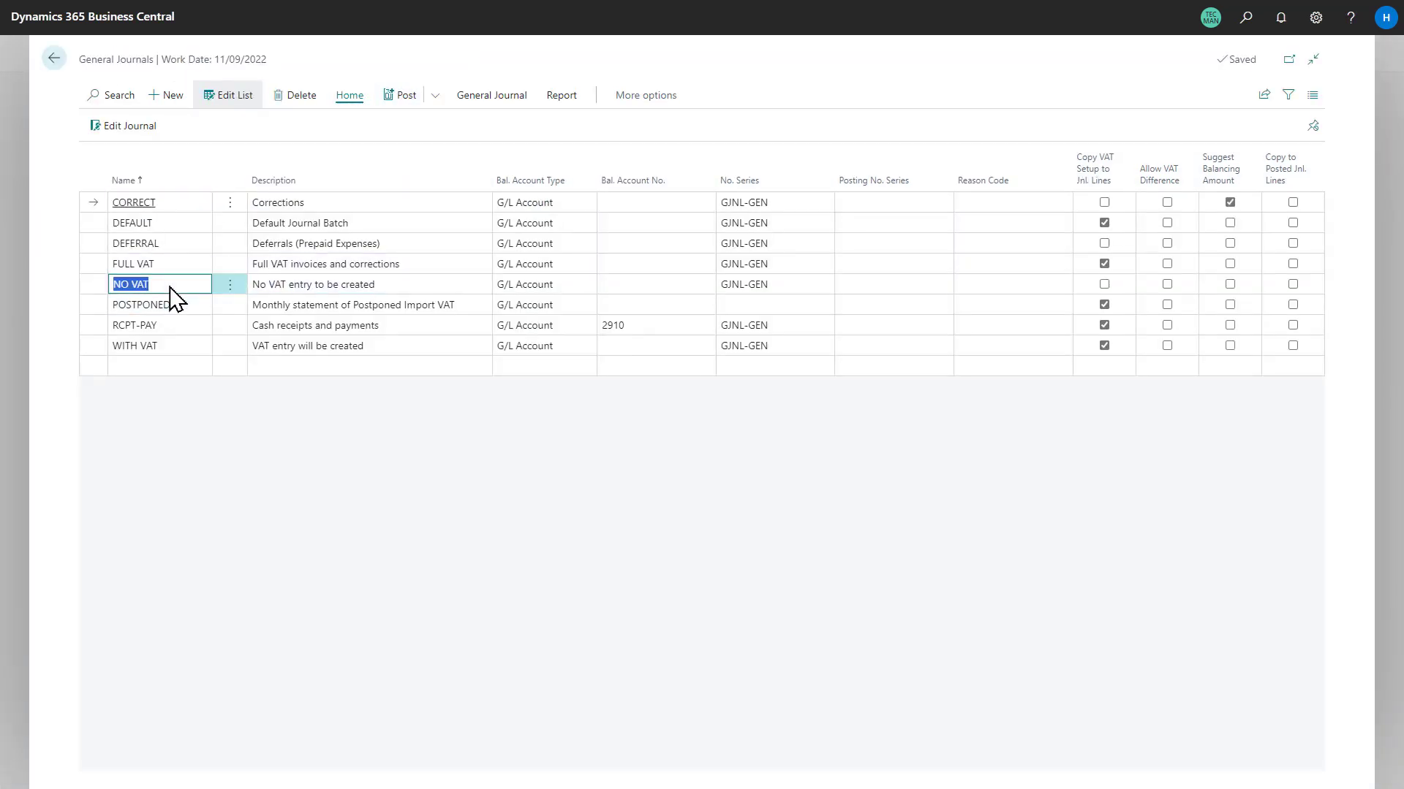
click(1293, 285)
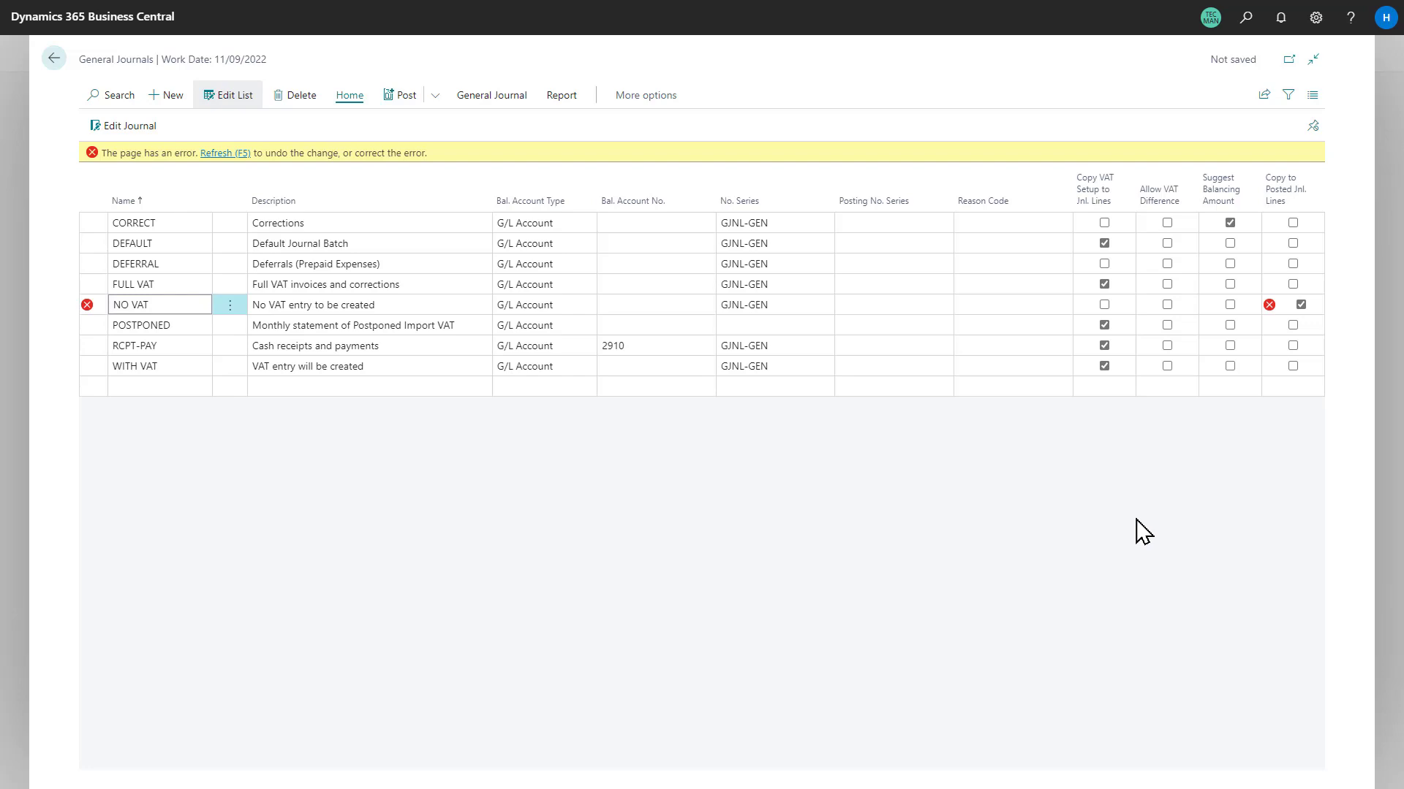
click(1301, 304)
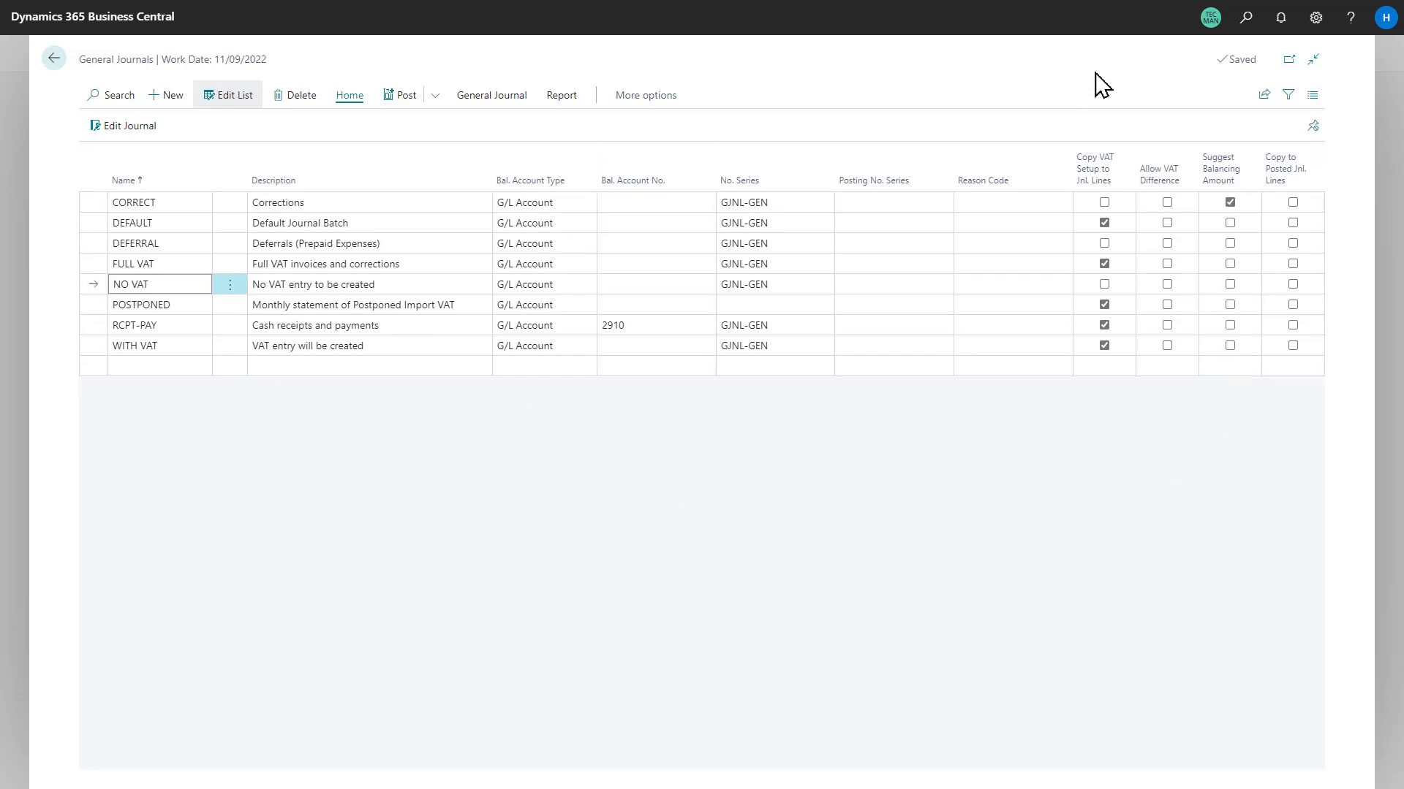
- Turn on Copy to Posted Jnl. for the GENERAL journal template, applying it to all its batches
click(1235, 17)
text(ge jo tem)
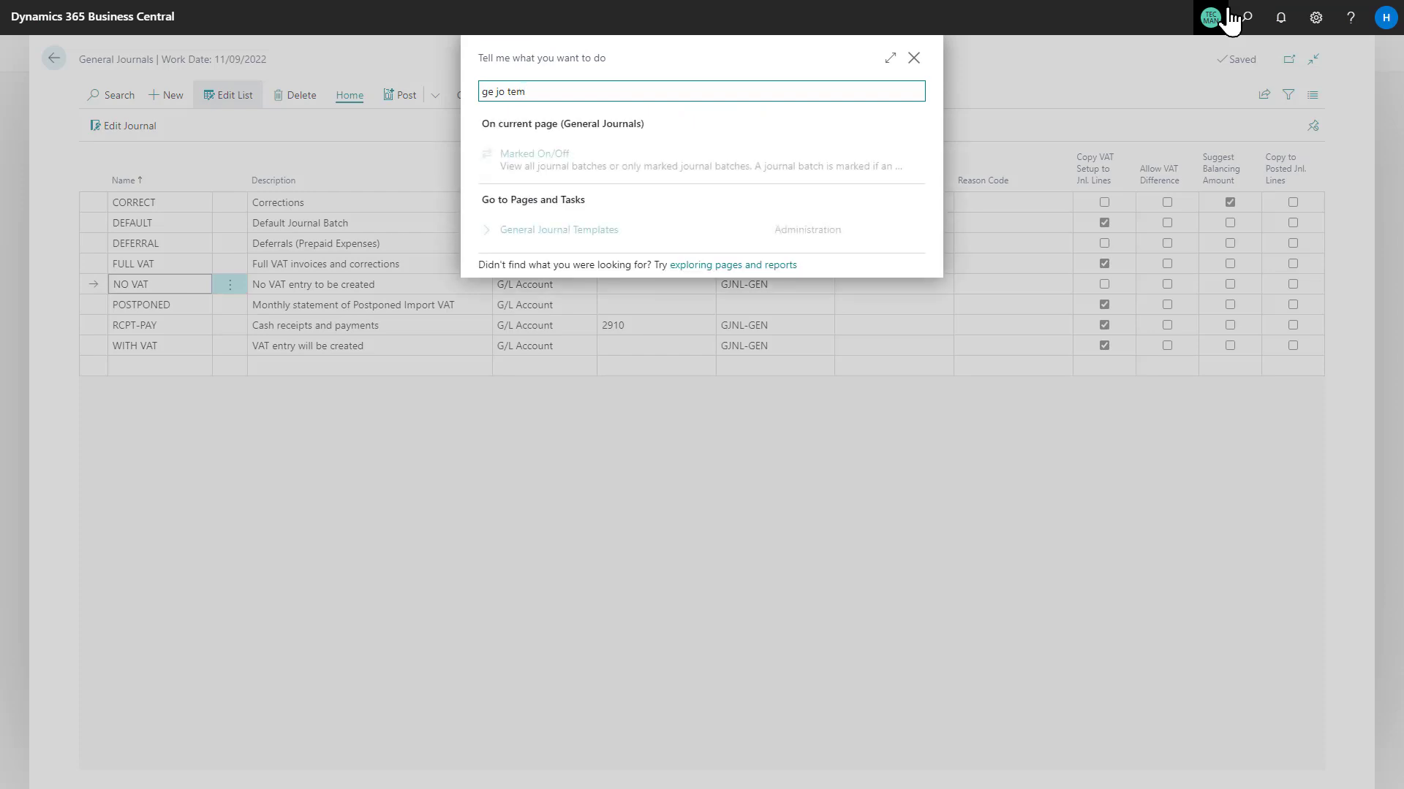
click(530, 233)
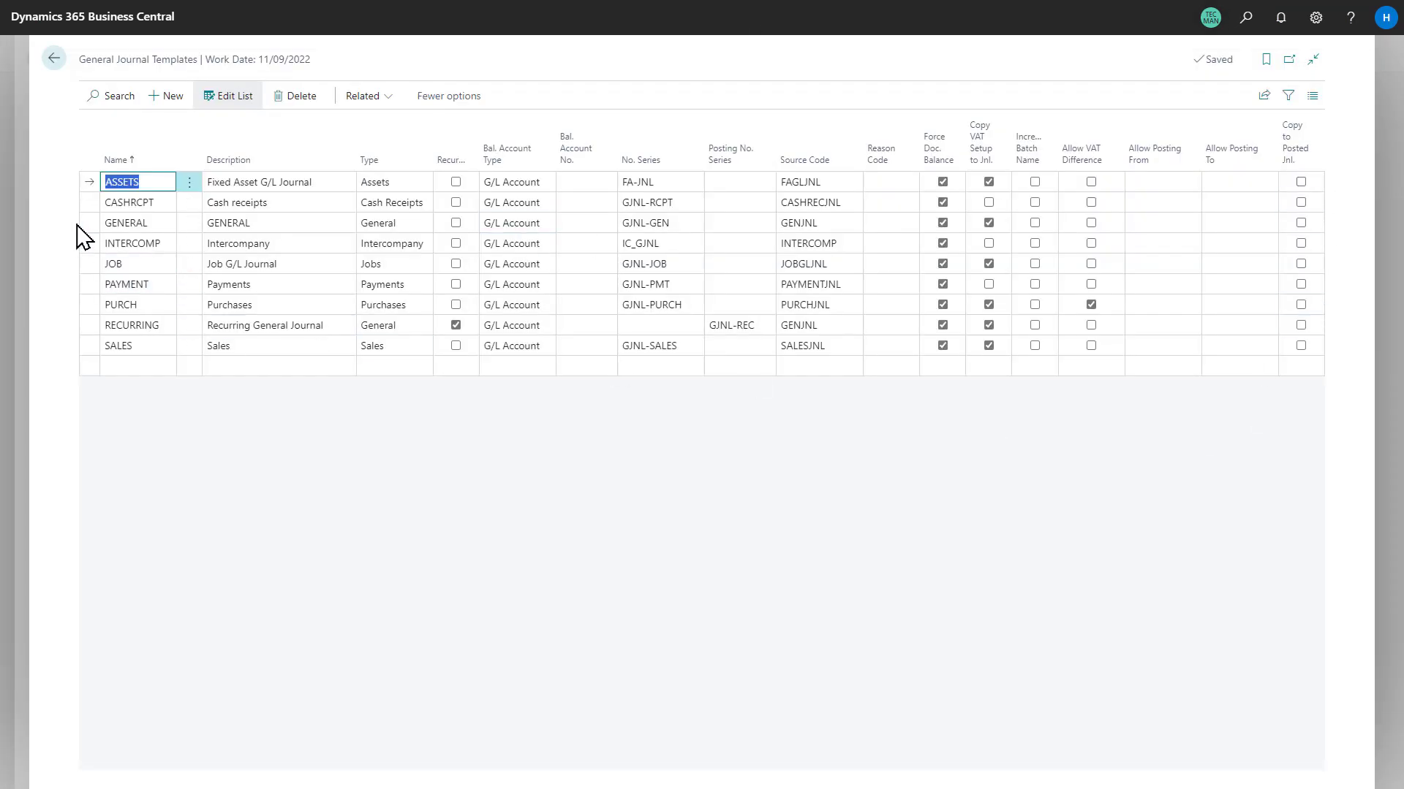
click(88, 223)
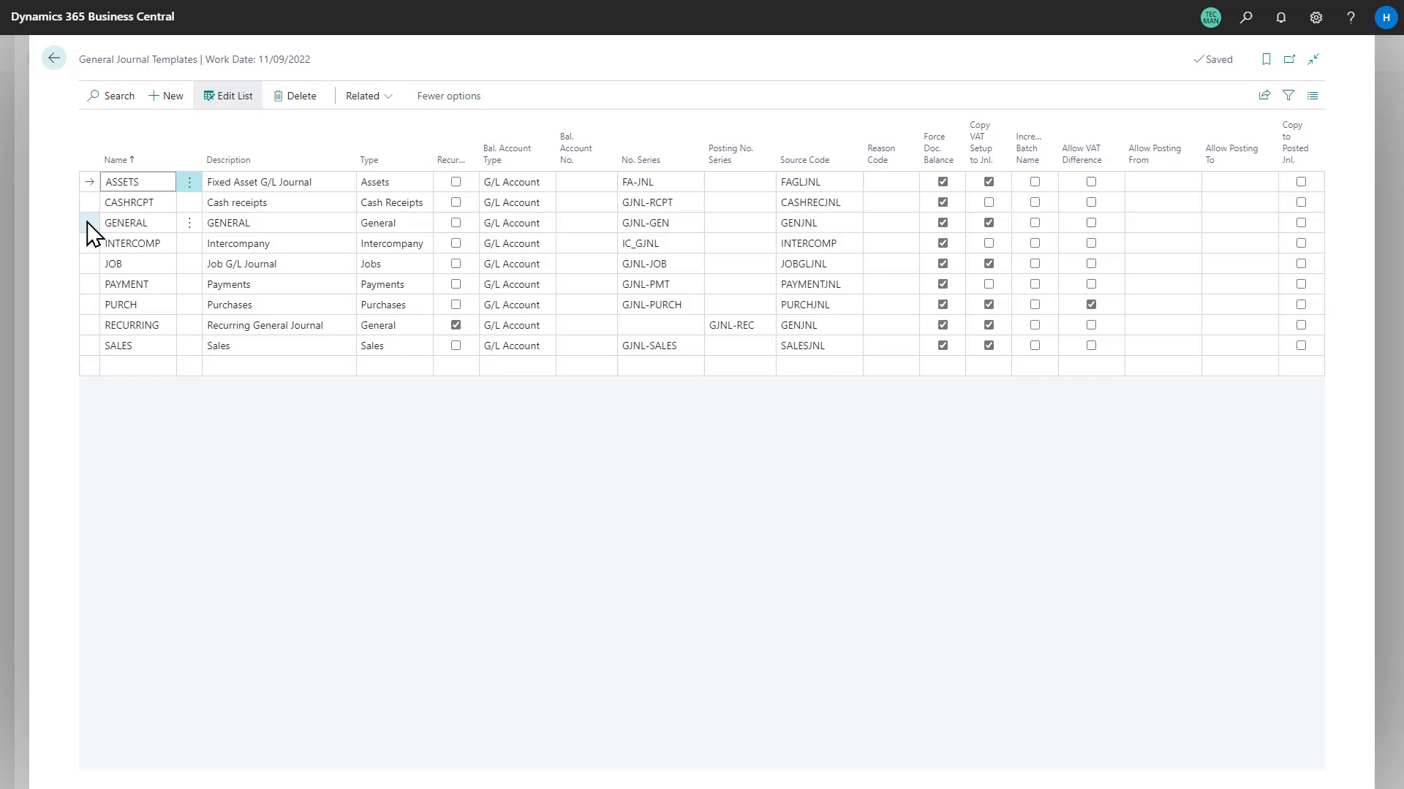
click(1300, 223)
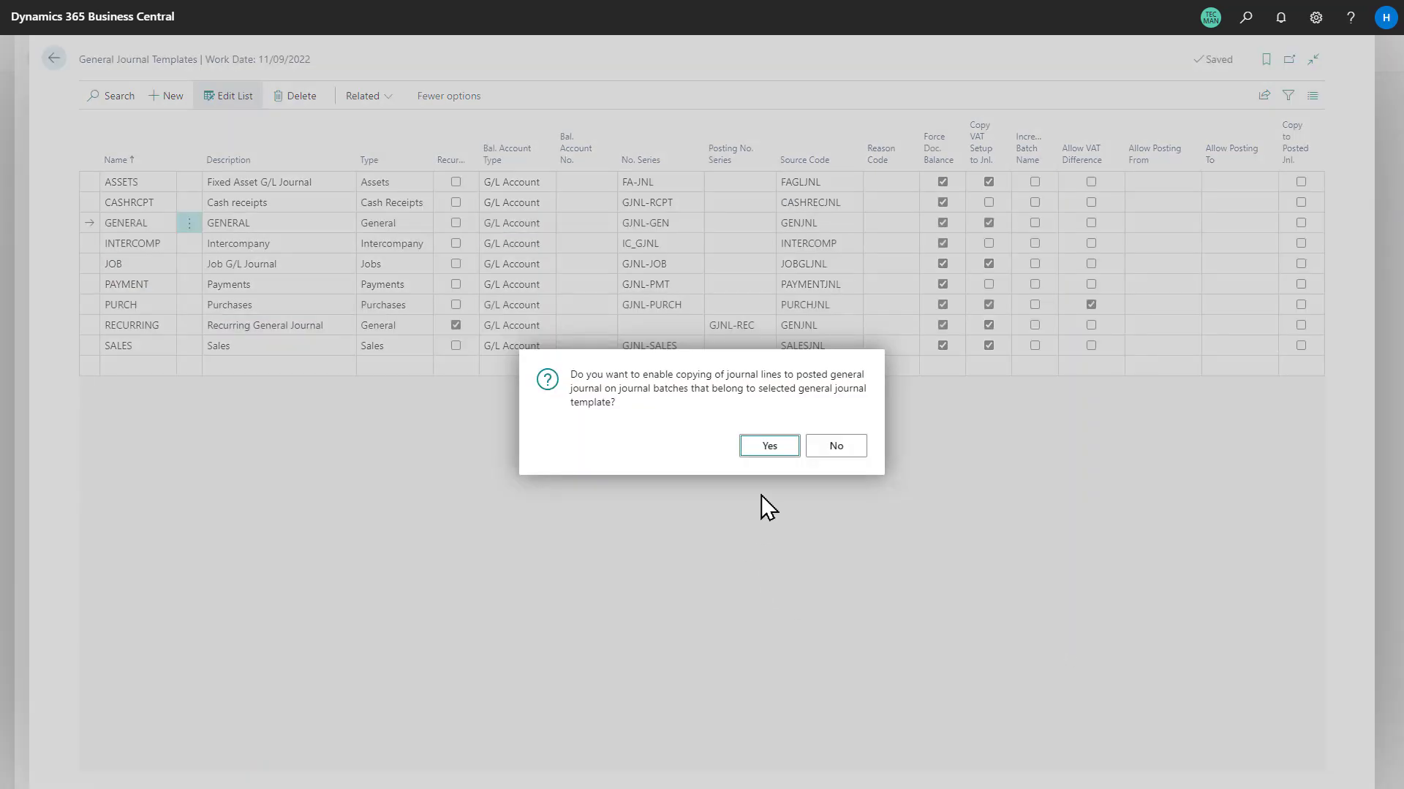
click(770, 455)
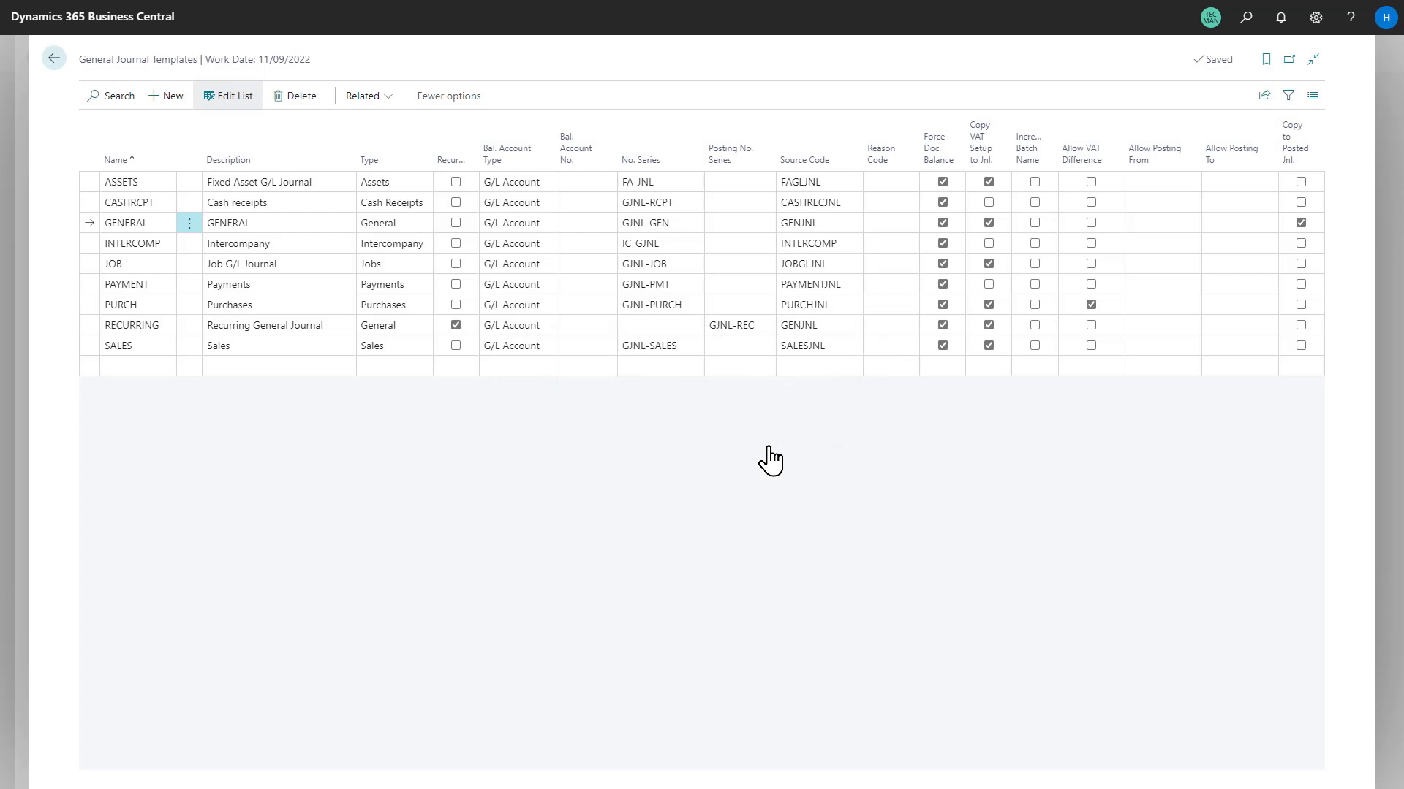
click(53, 58)
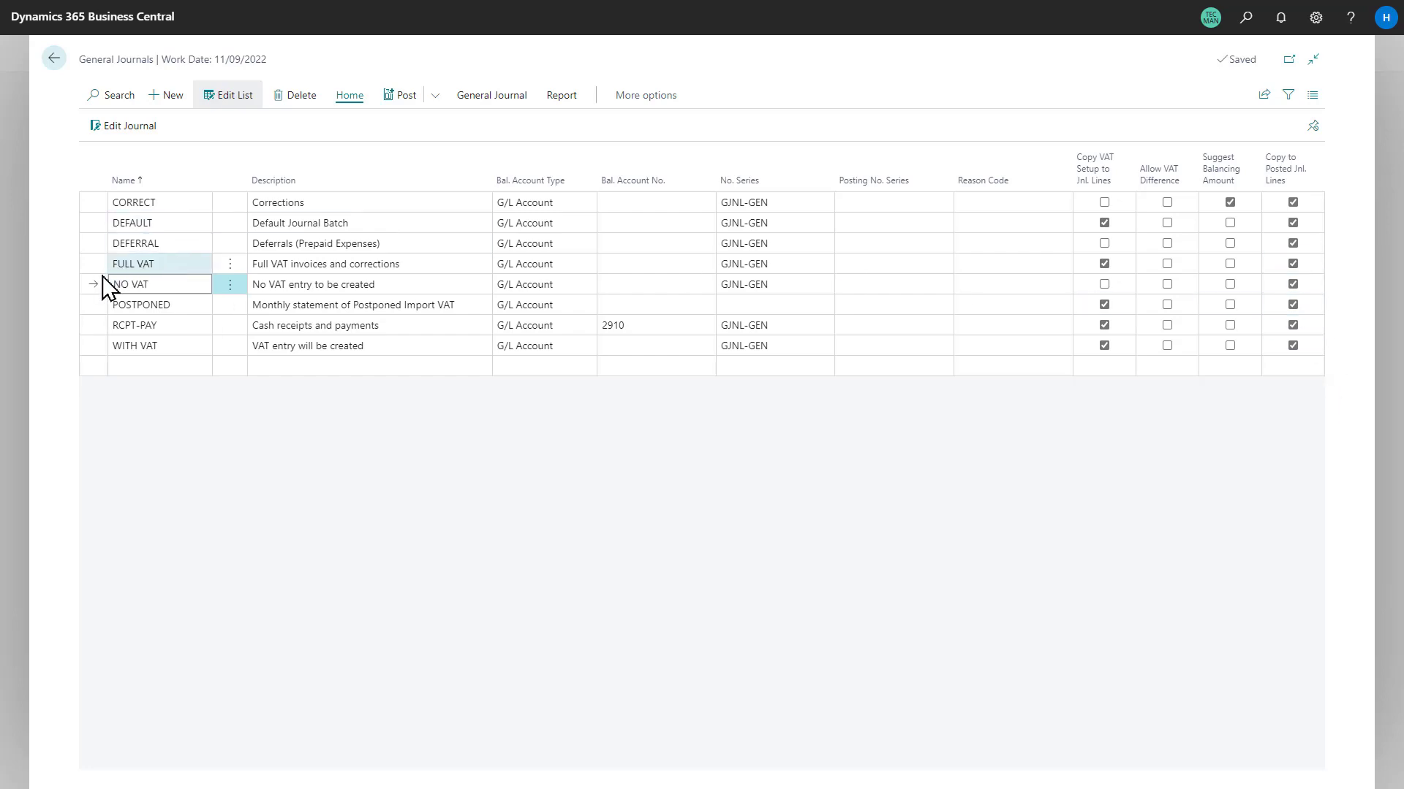
- Open the NO VAT journal and post its two lines, confirming and dismissing the success message
click(121, 130)
click(121, 130)
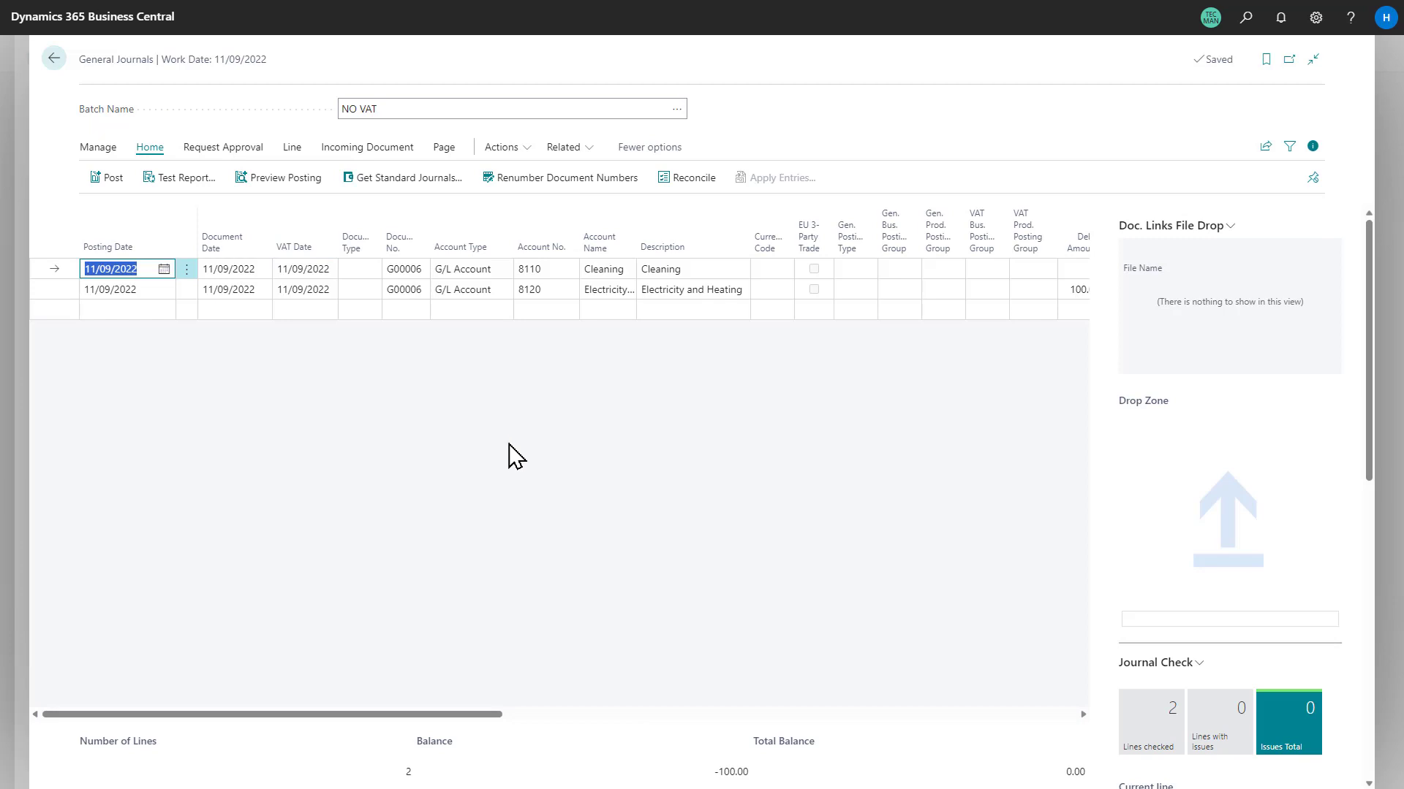
scroll(1209, 431, down, 4)
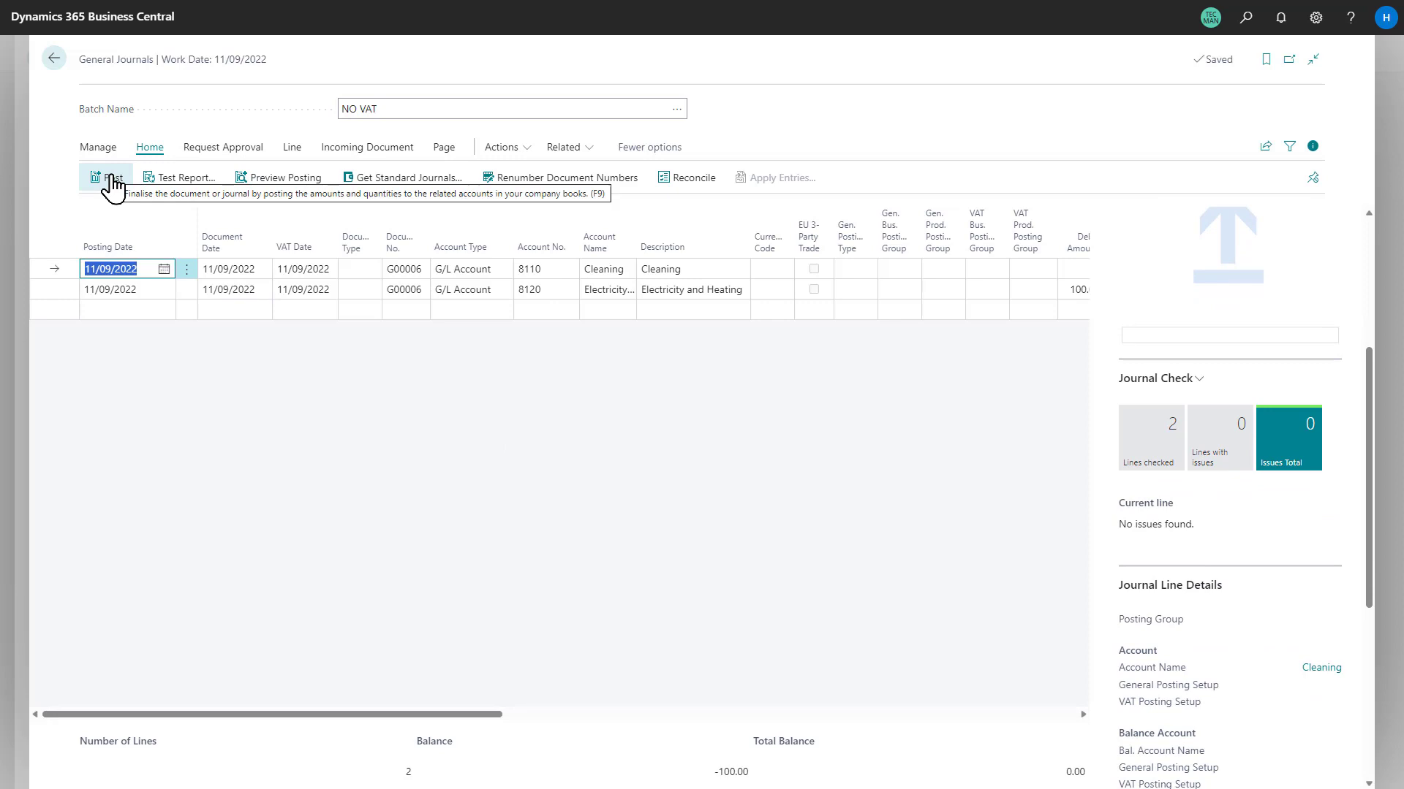
click(114, 182)
click(760, 448)
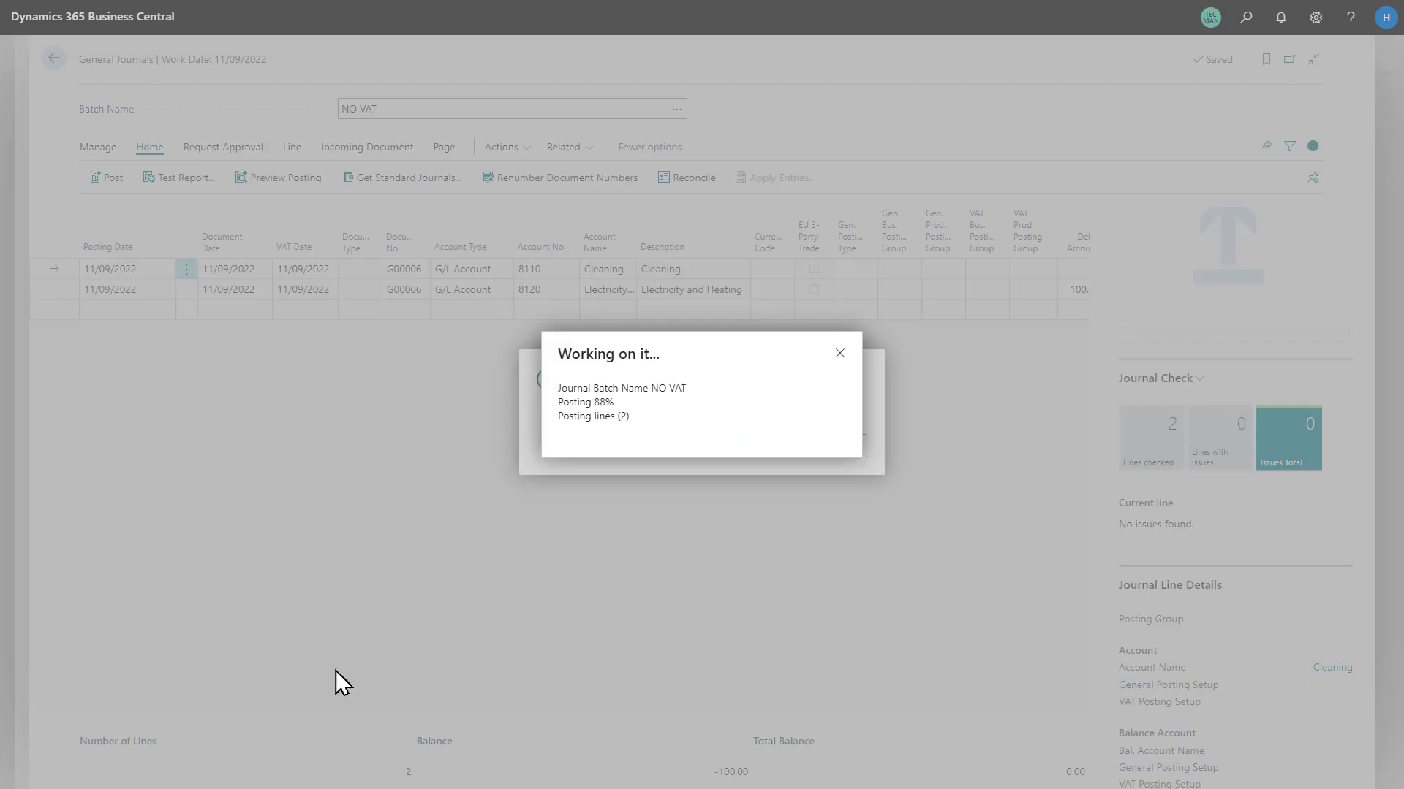
click(833, 456)
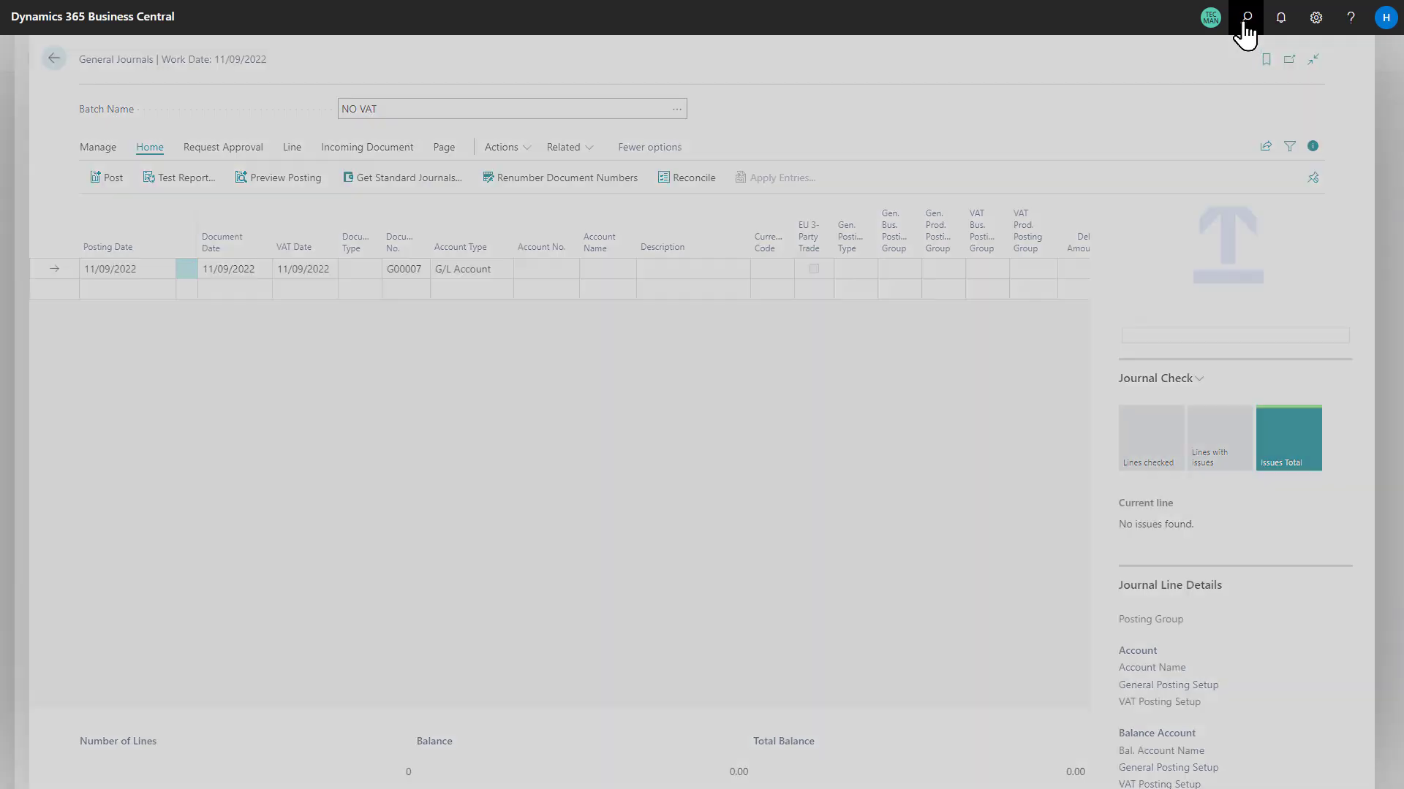
click(1246, 33)
text(g)
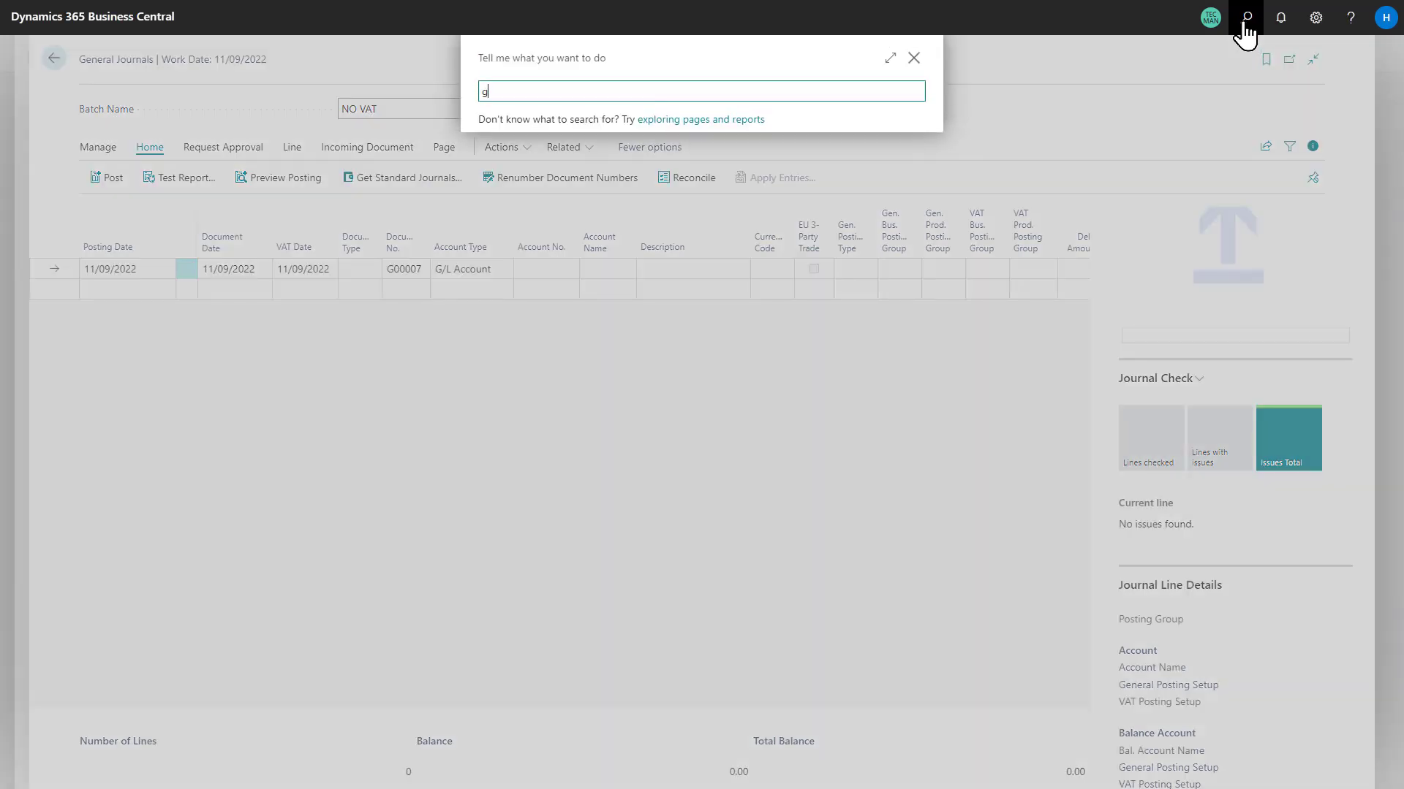
text(/l)
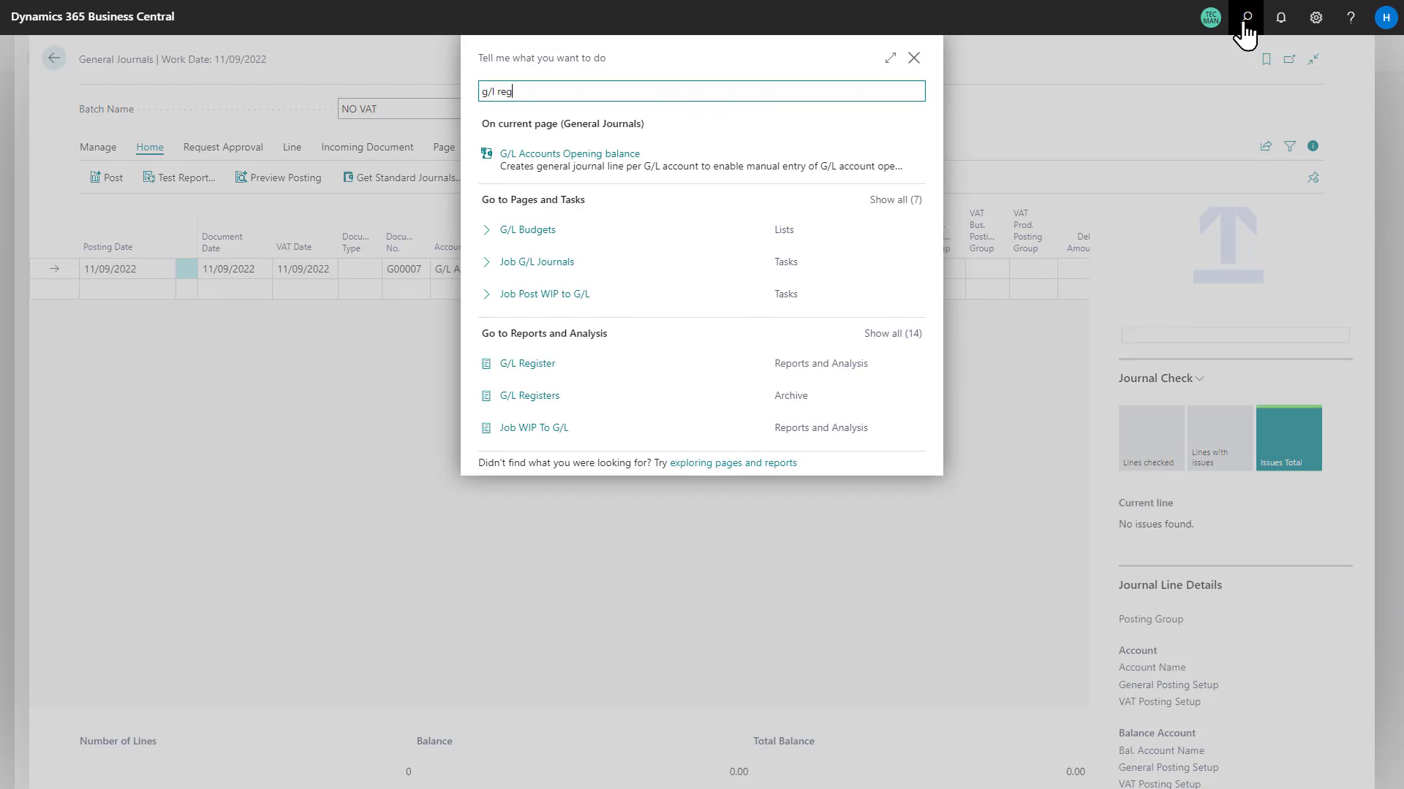
text( reg)
click(523, 198)
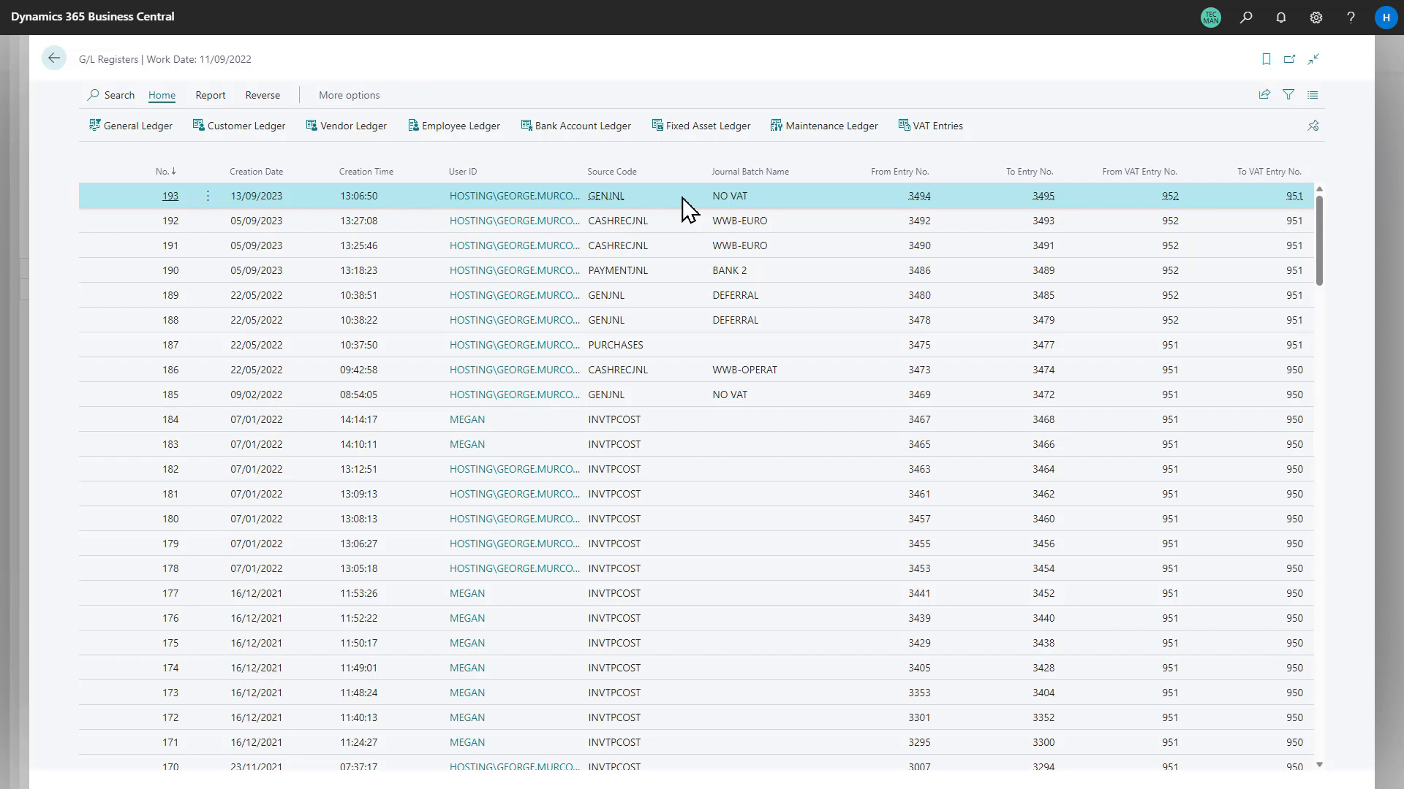
click(52, 60)
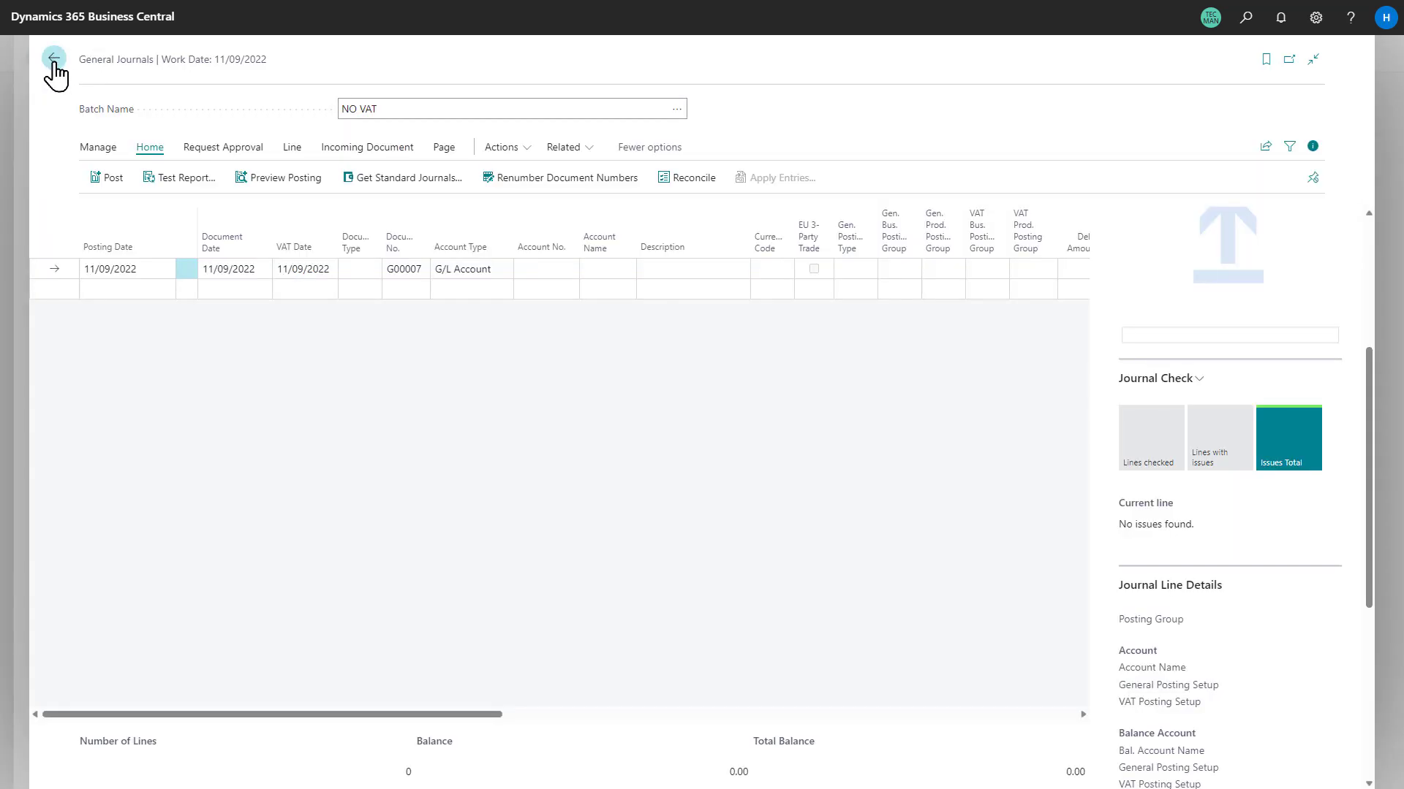
- Open the Posted General Journal and scroll across the columns of the G00006 register 193 lines
click(1246, 20)
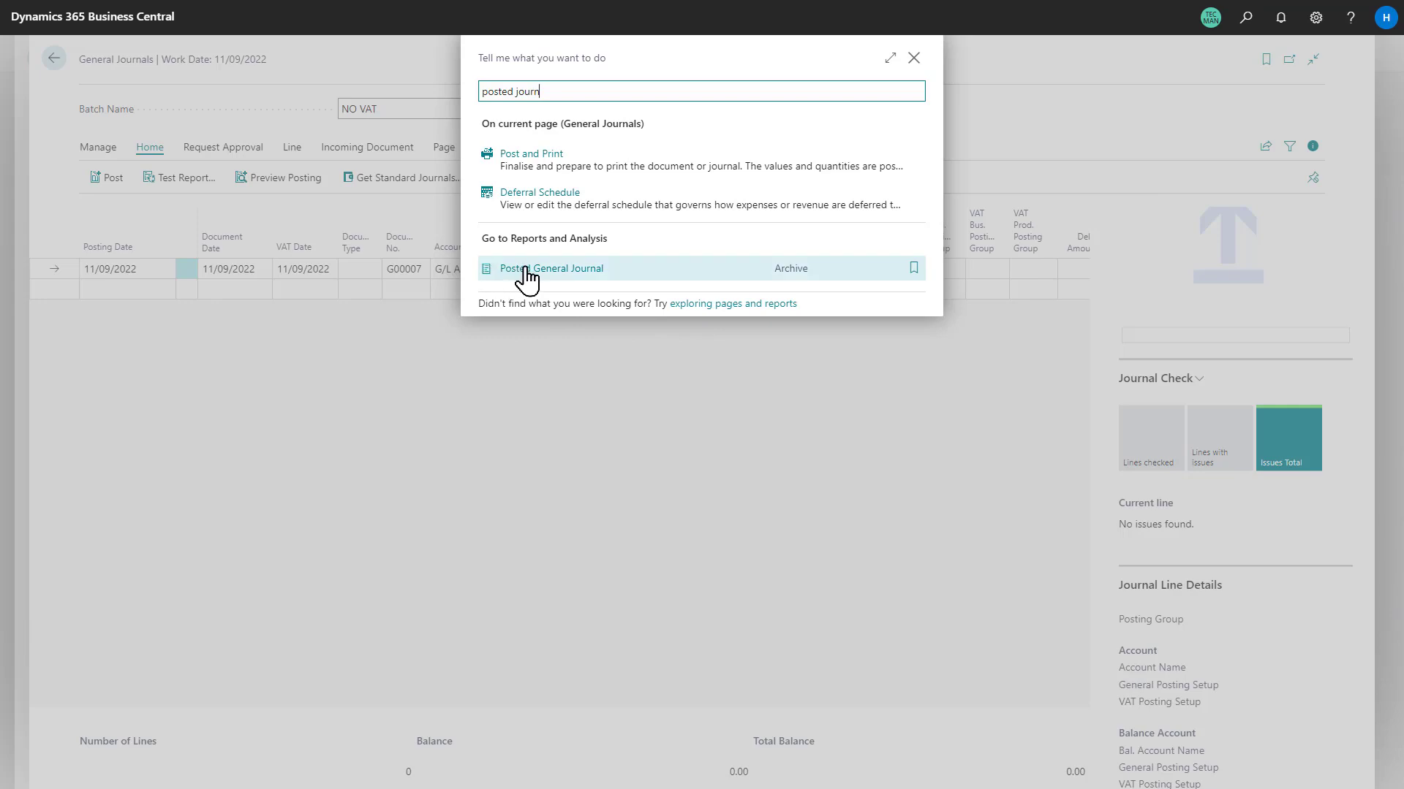
click(575, 270)
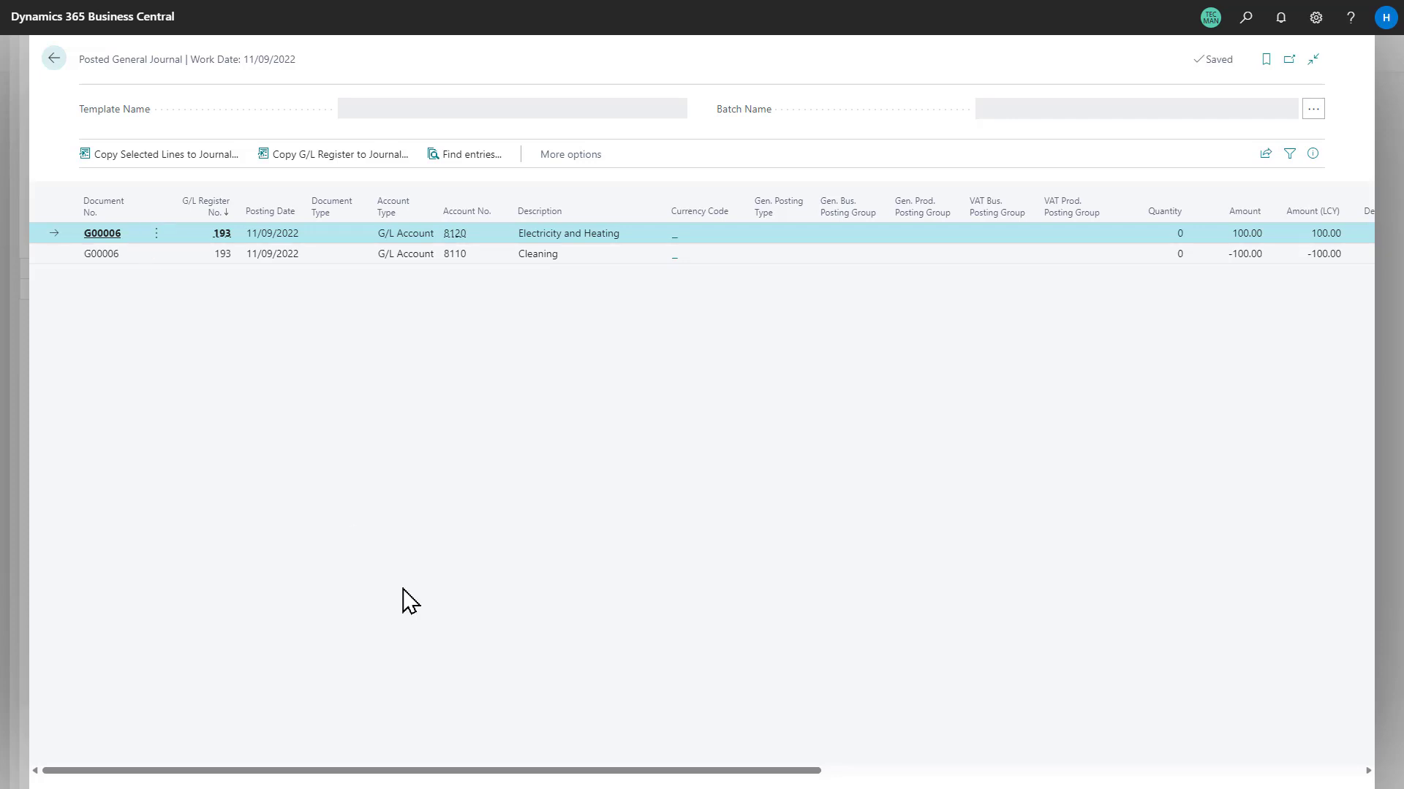
drag(720, 771, 1312, 770)
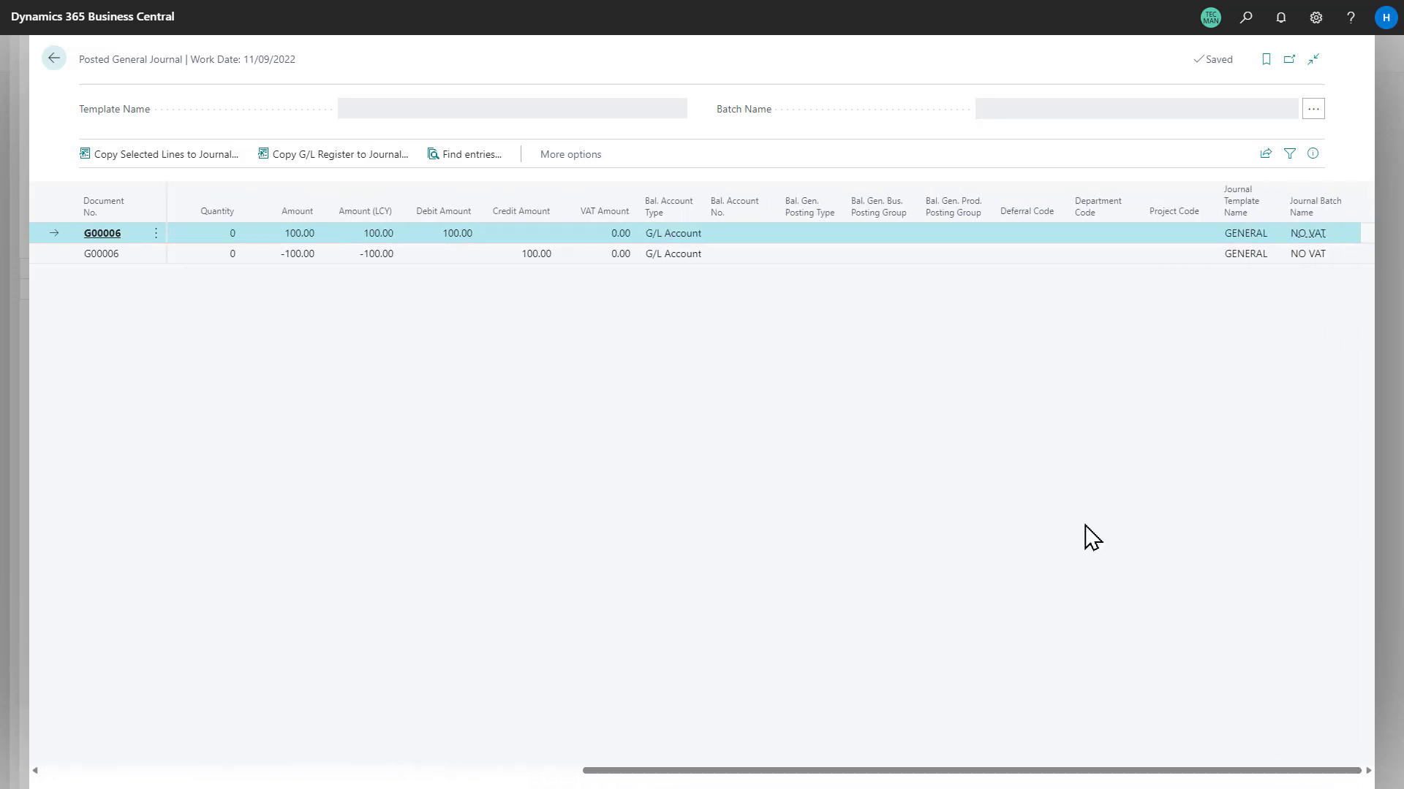
click(1316, 18)
click(1273, 50)
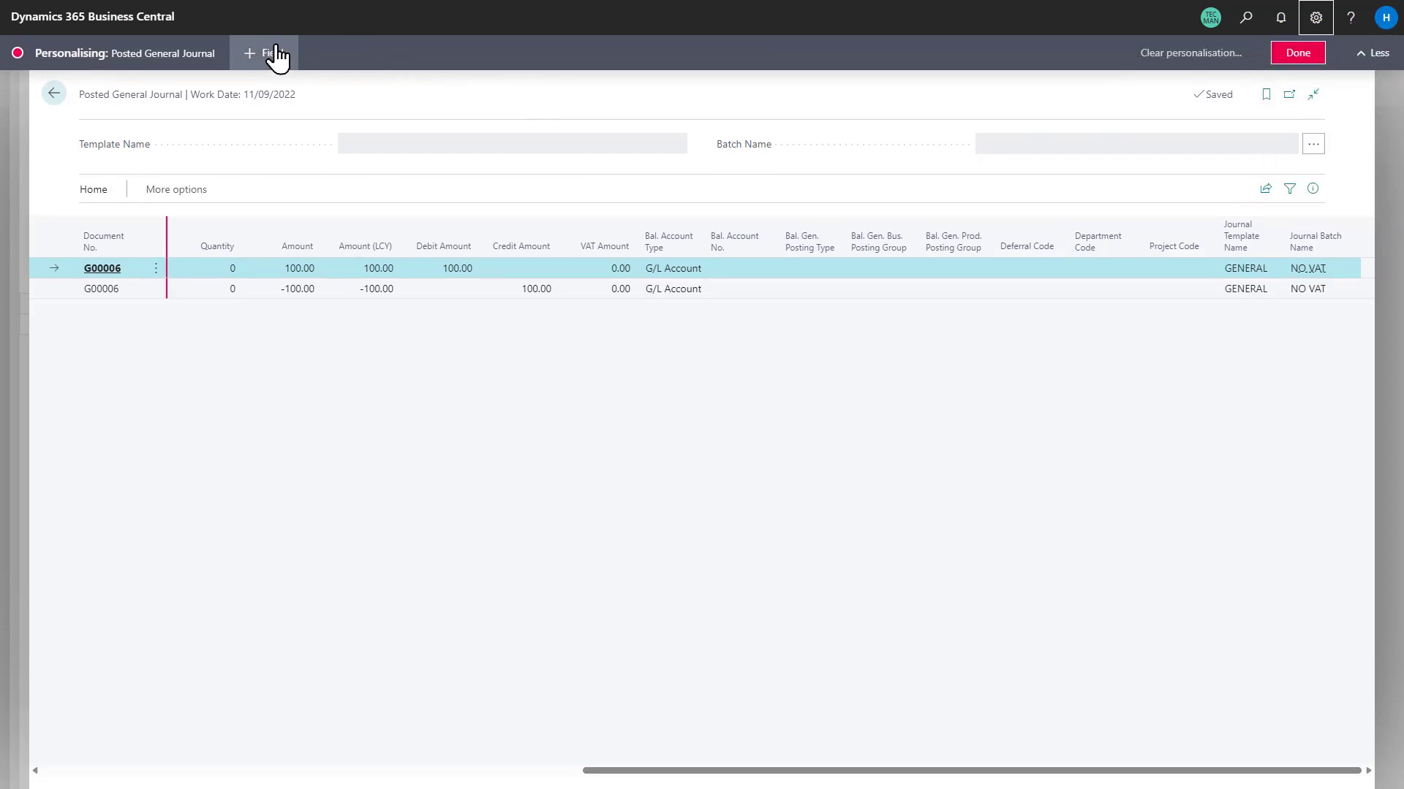
click(274, 54)
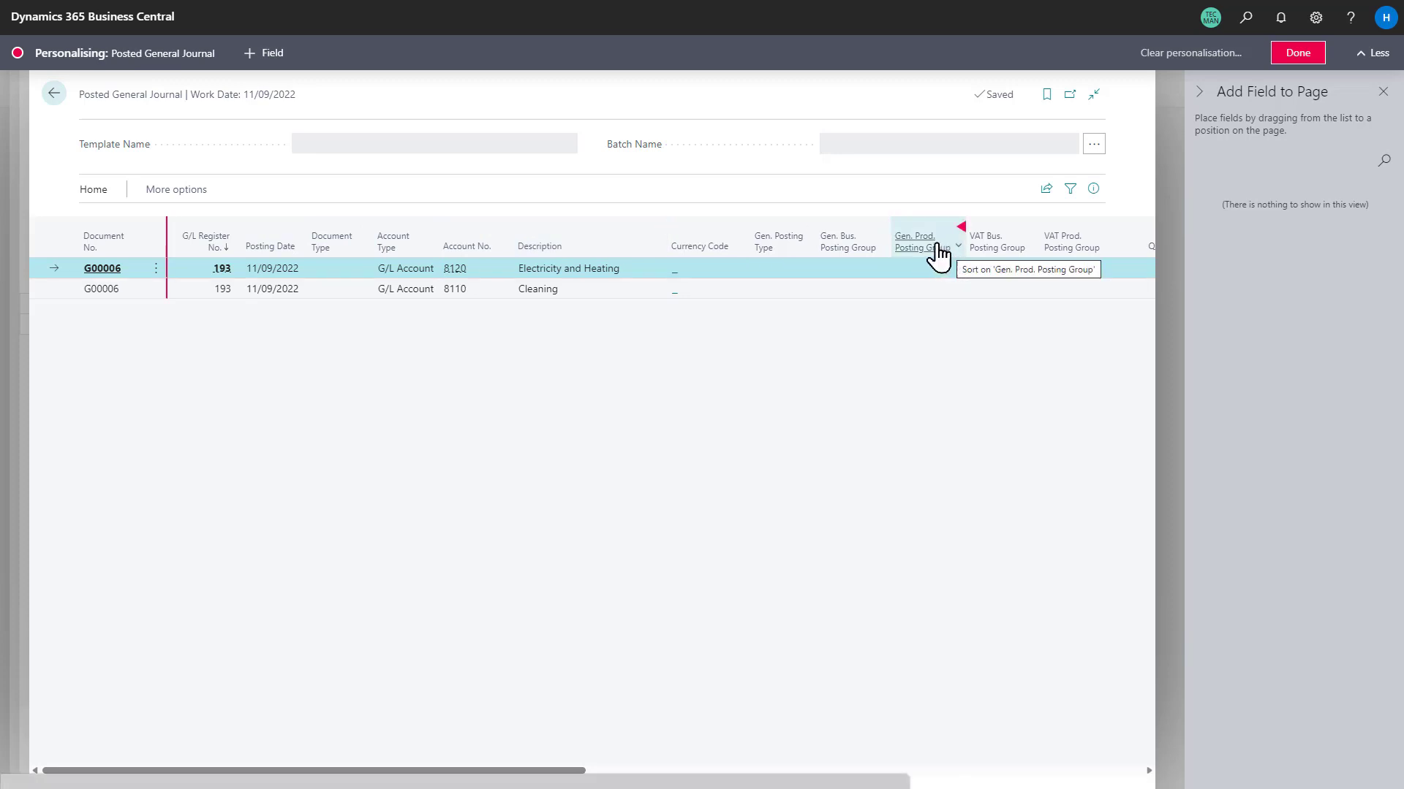
click(631, 228)
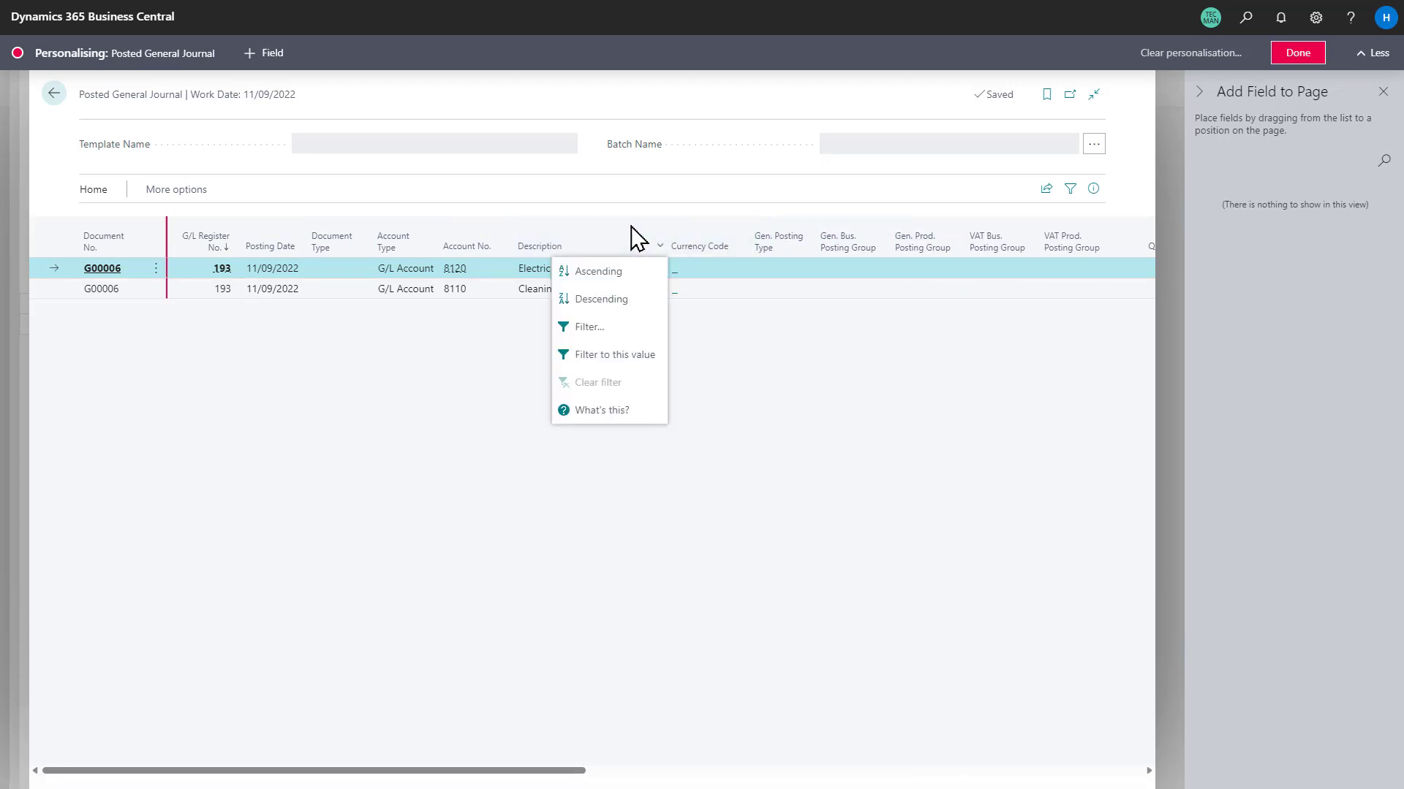
click(454, 398)
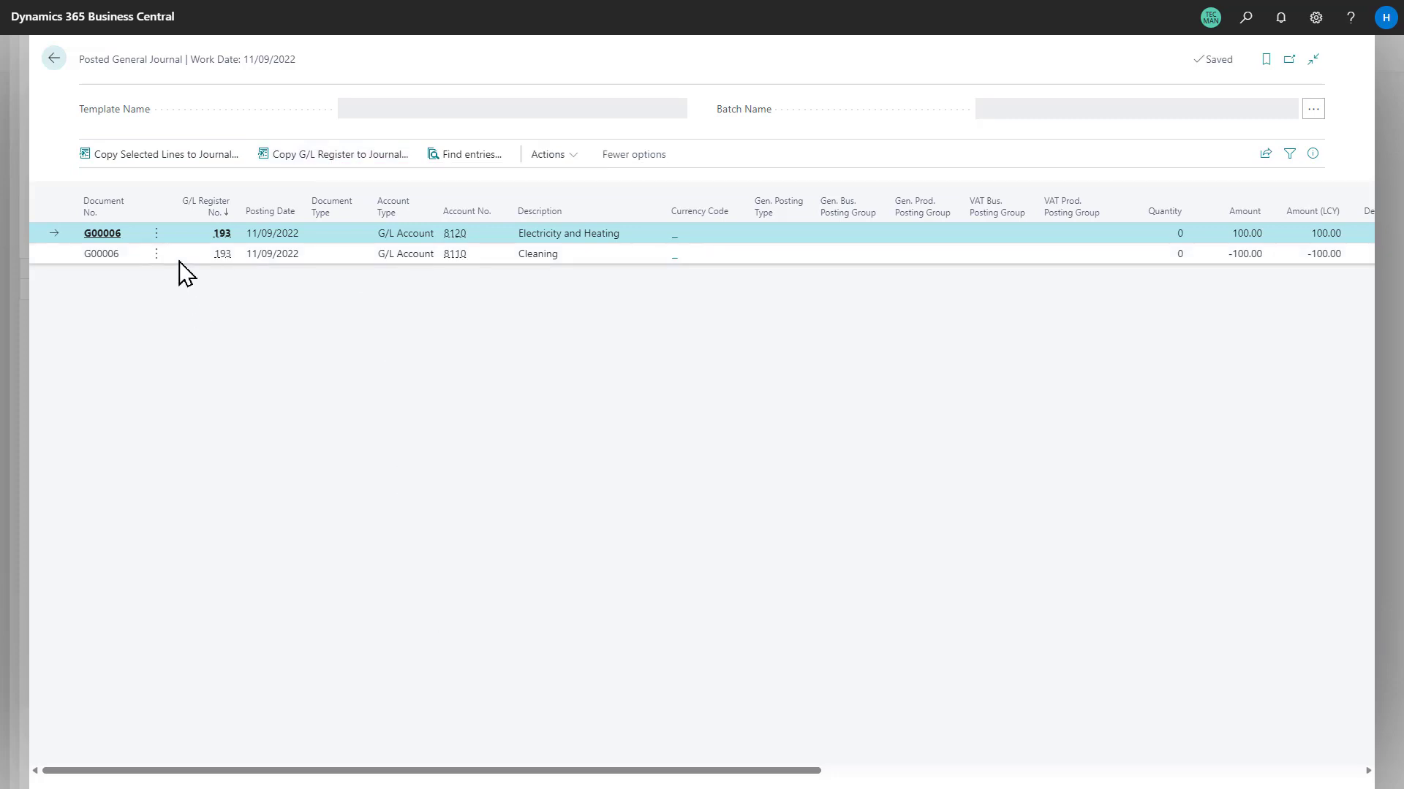
- Copy the posted G00006 lines to the NO VAT journal with Reverse Sign on, then open that journal
click(172, 170)
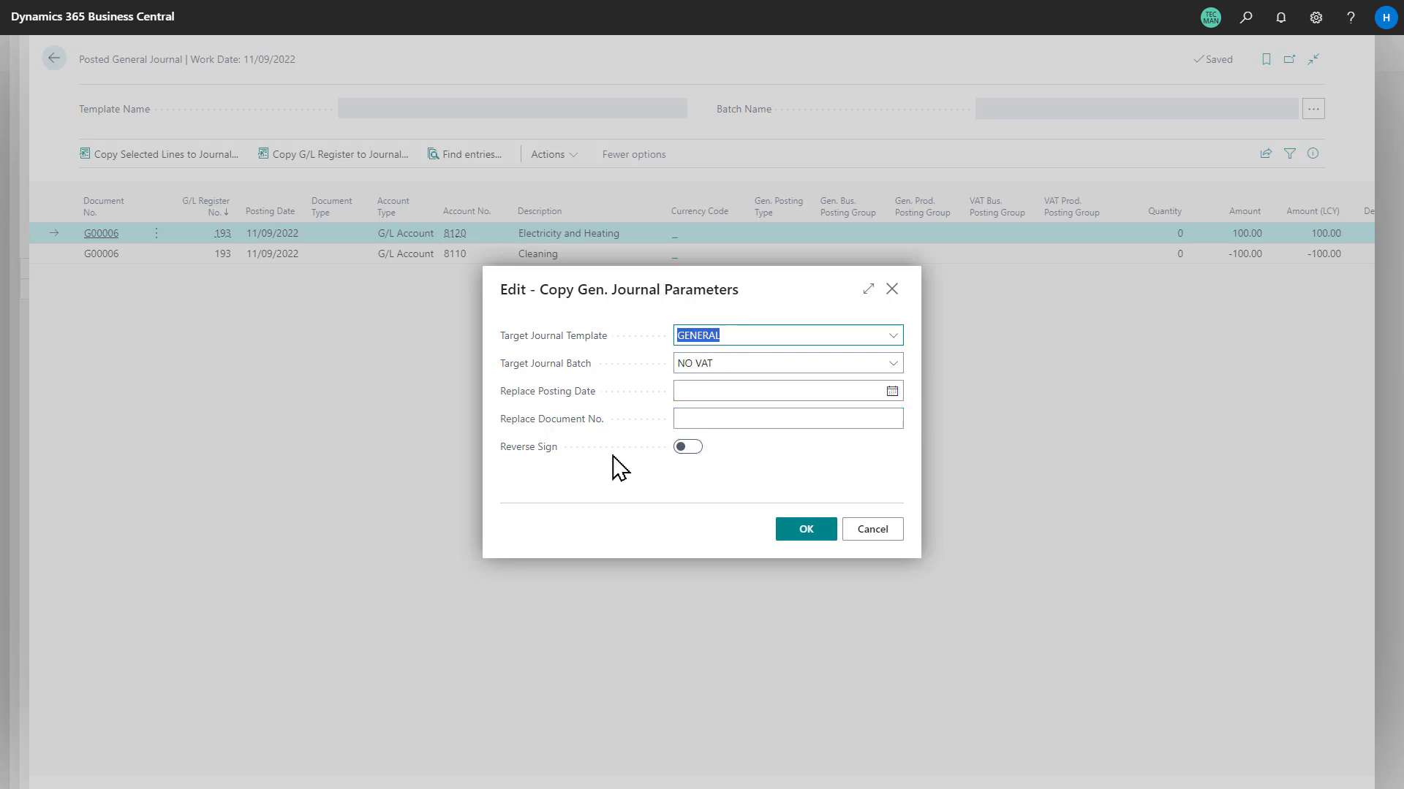
click(686, 449)
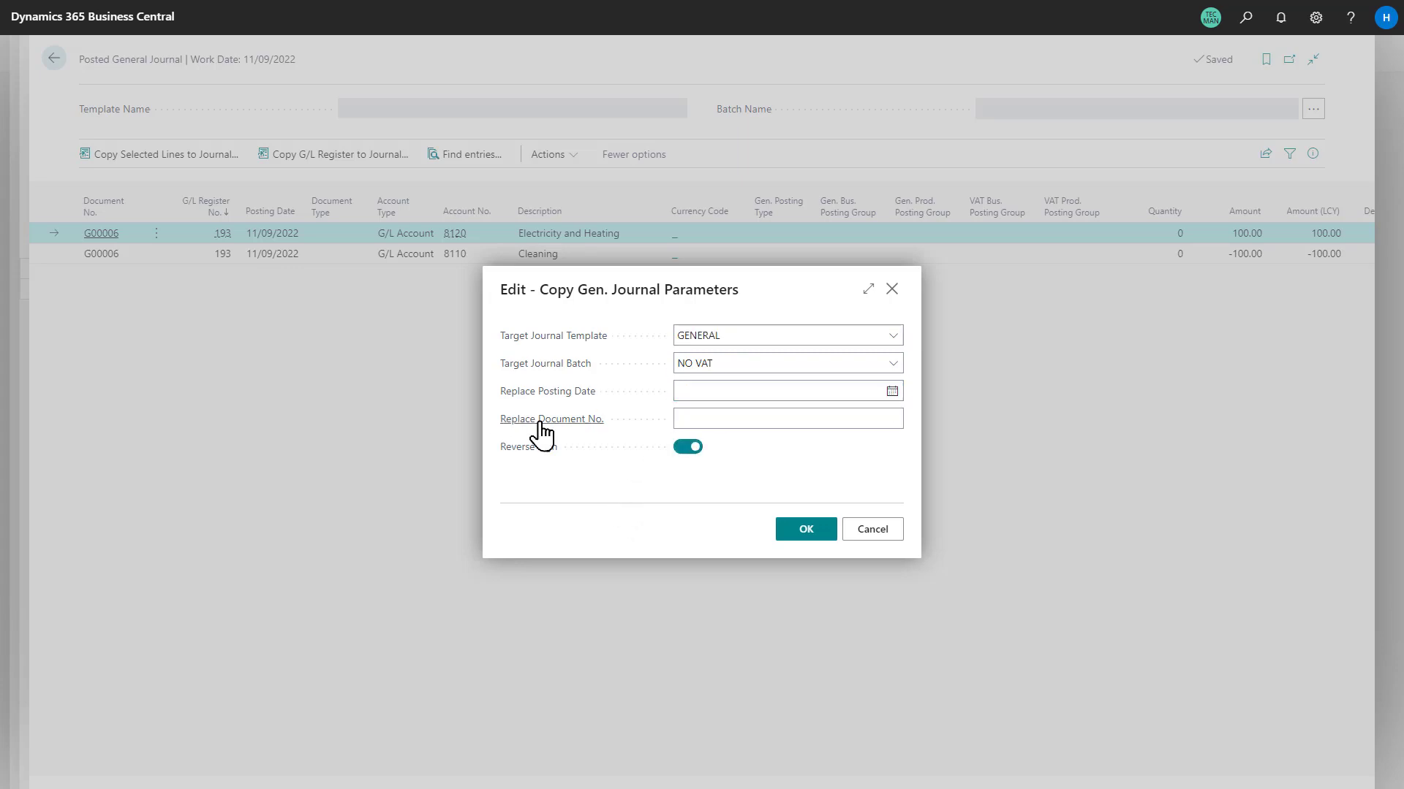
click(696, 420)
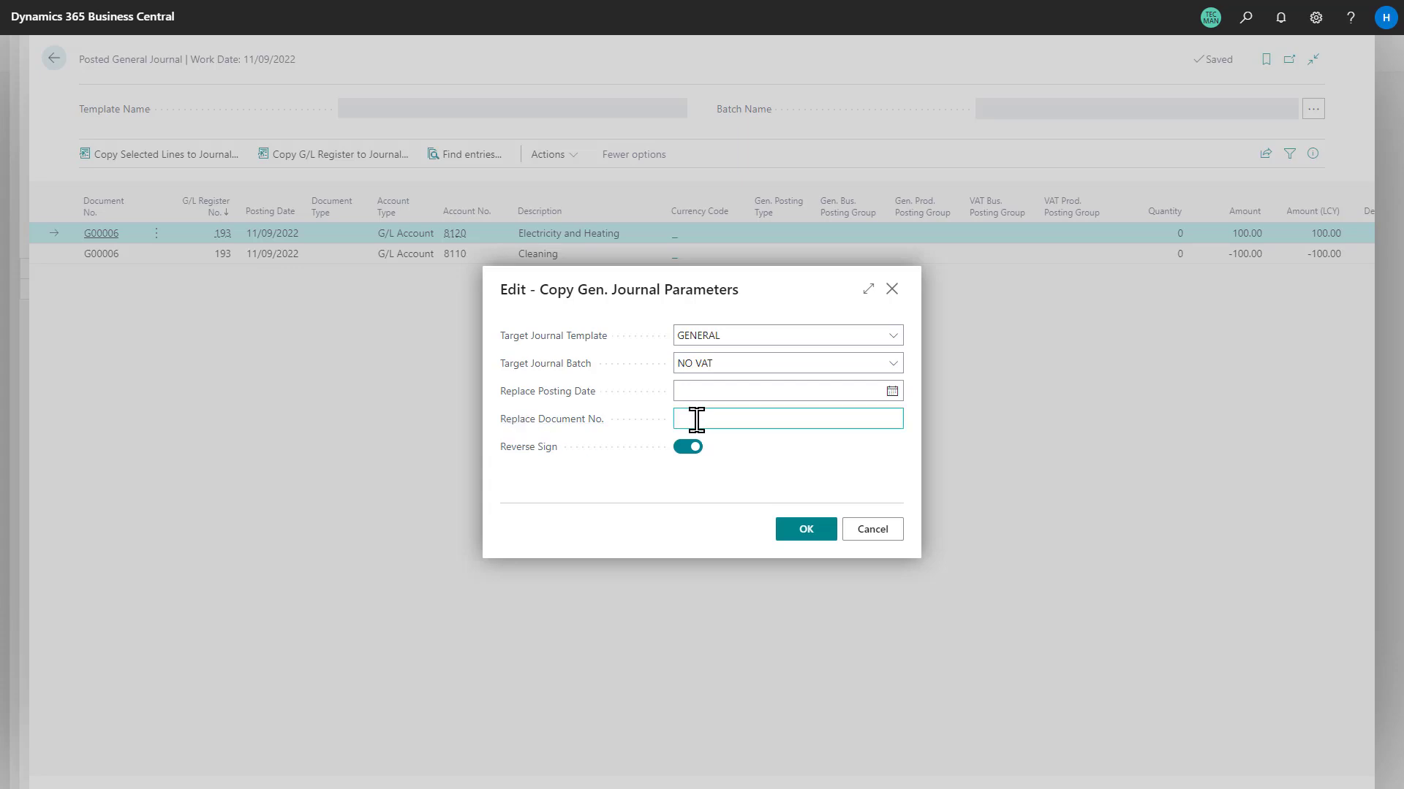
click(794, 531)
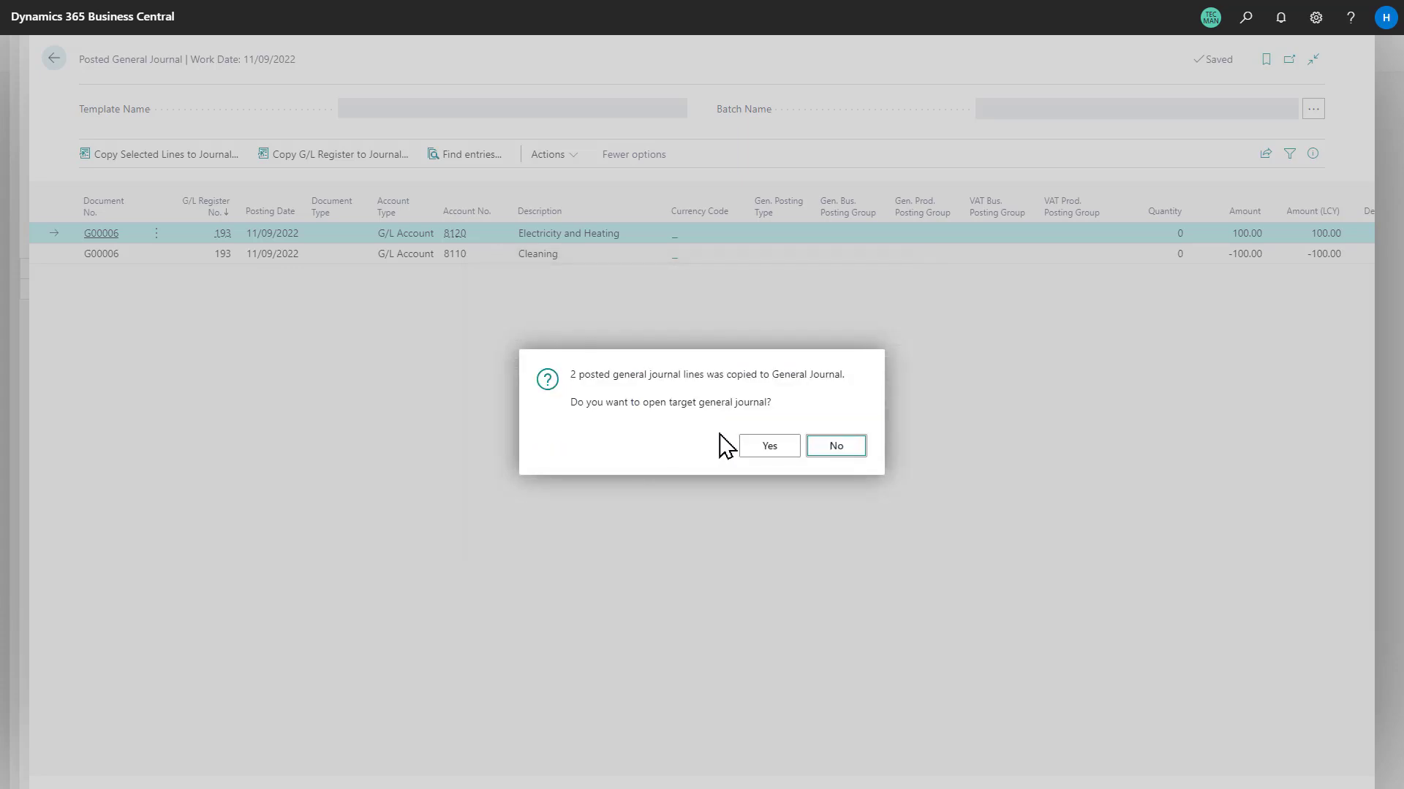
click(757, 445)
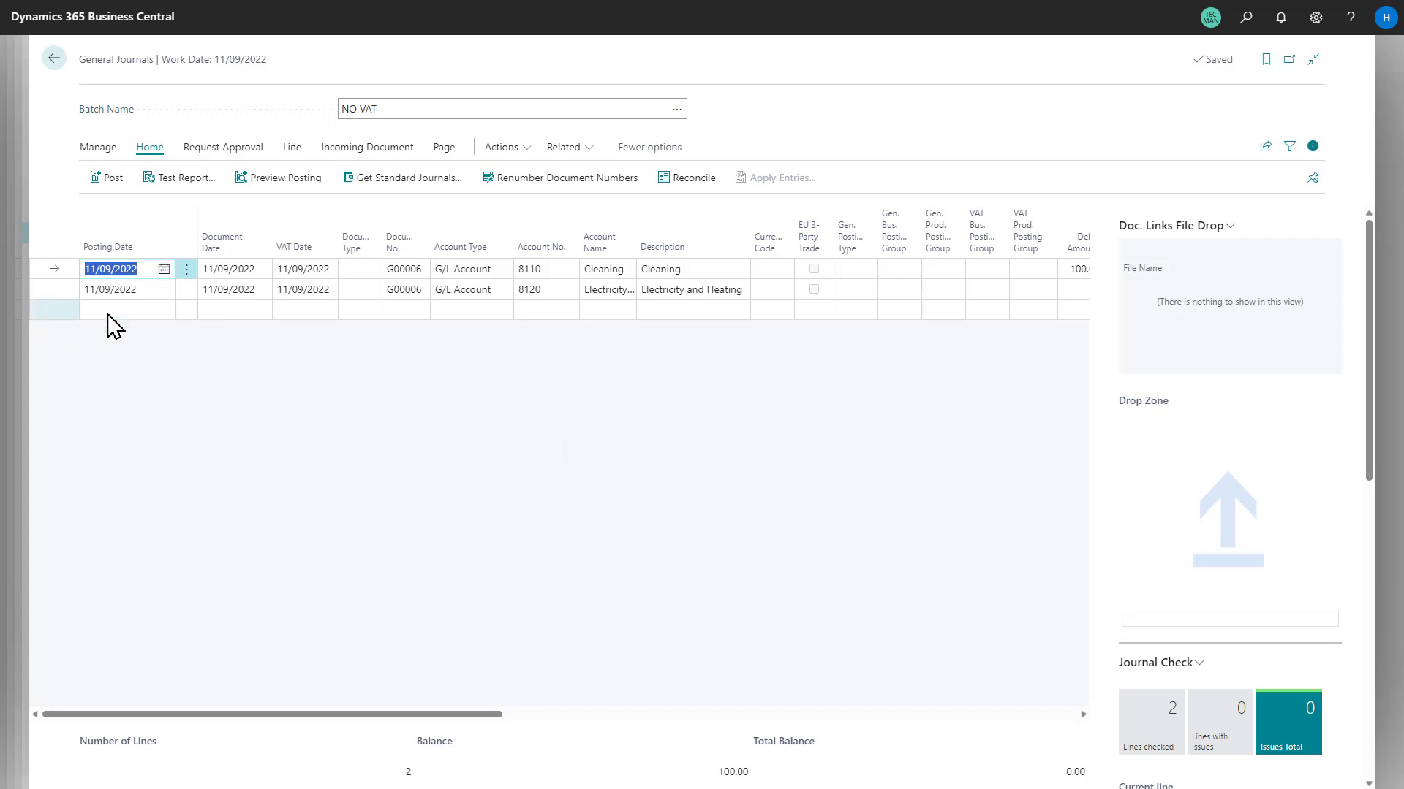
- Preview the reversing G00006 lines, then post them as register 194
drag(428, 715, 133, 548)
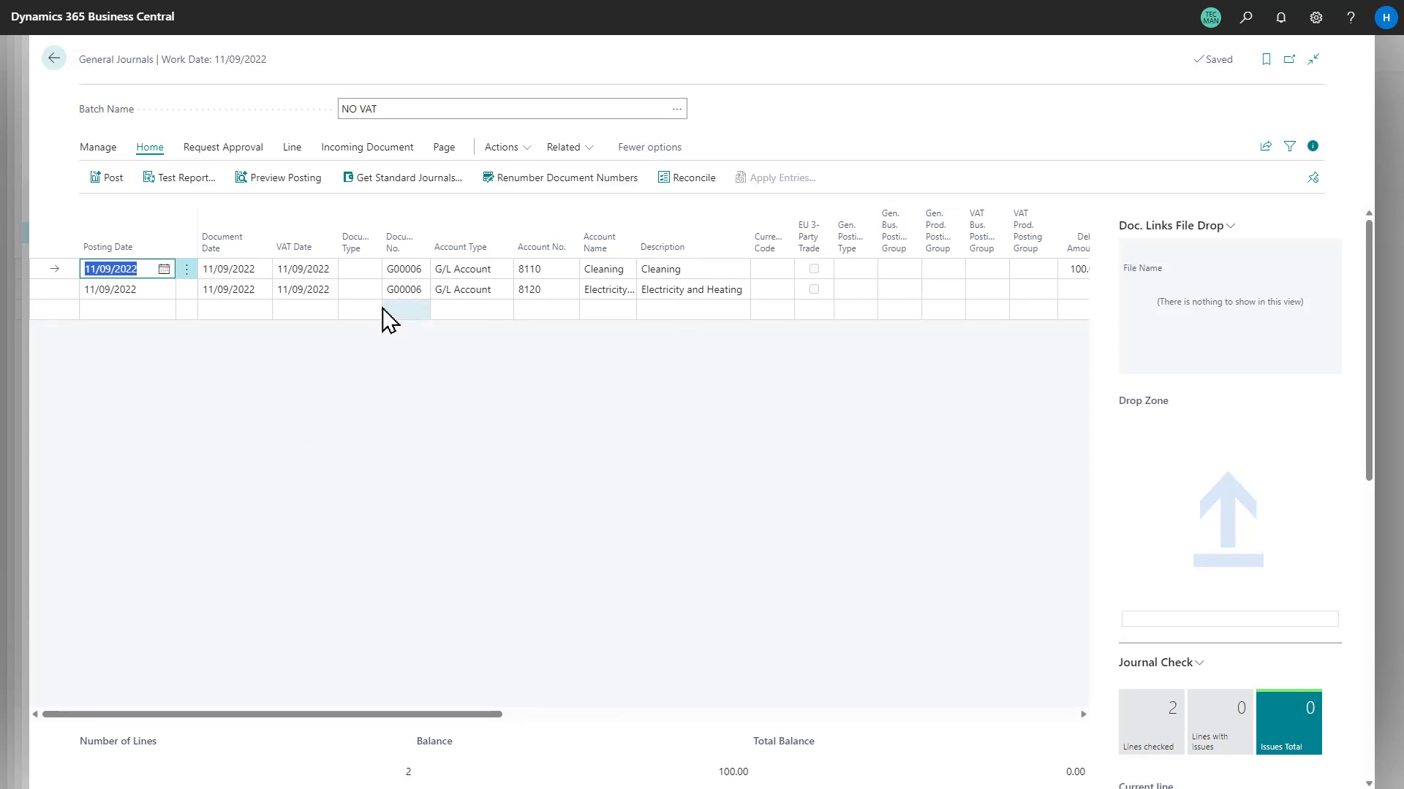
click(265, 189)
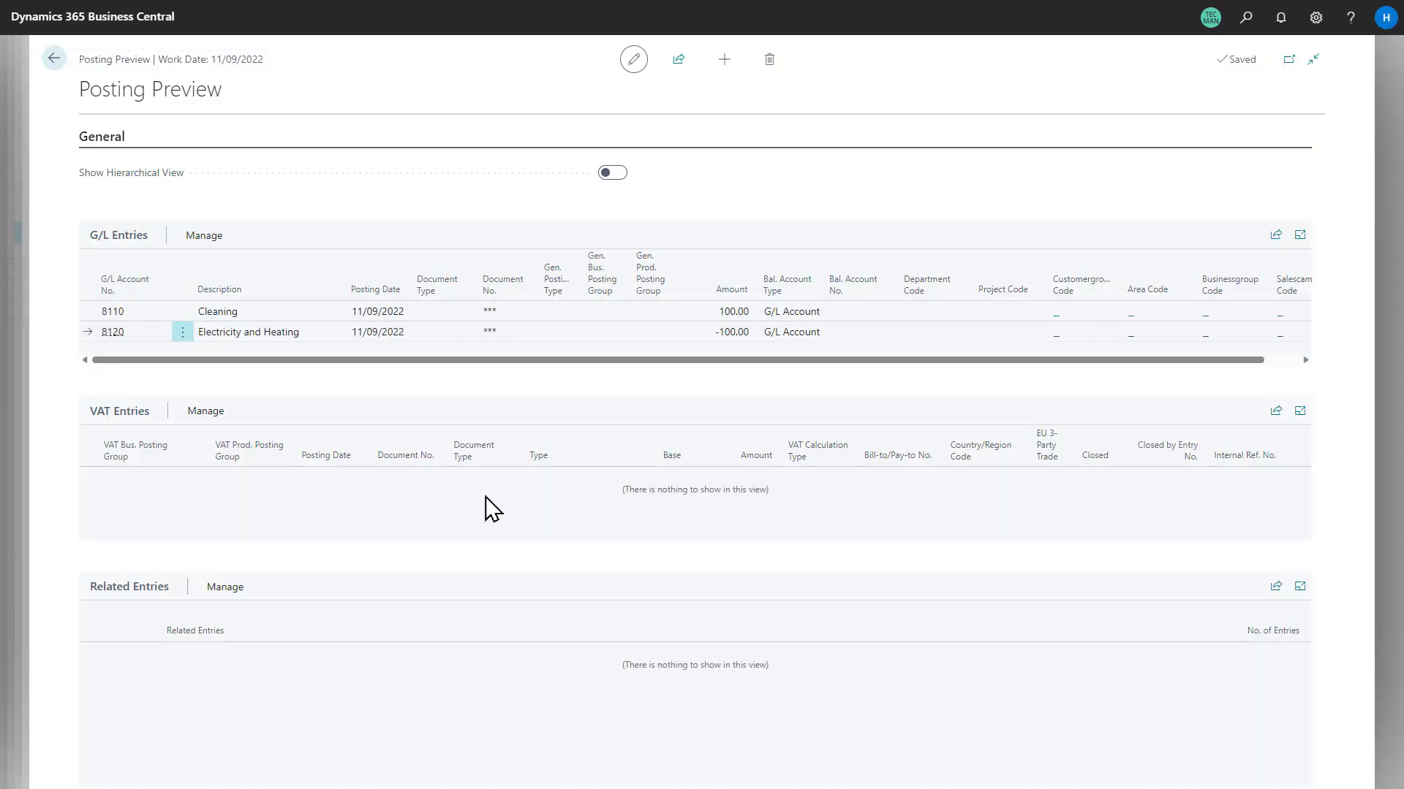
click(53, 60)
click(100, 177)
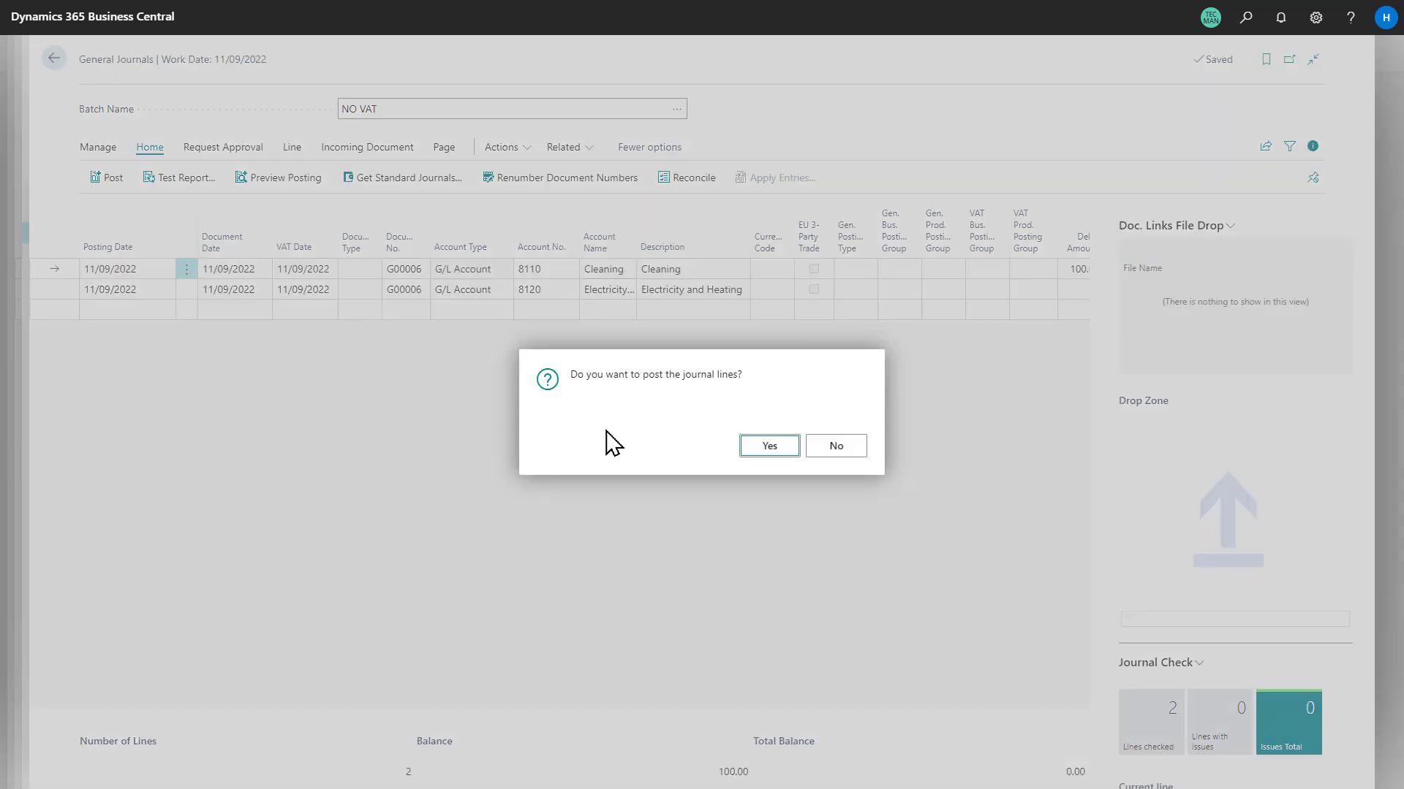
click(763, 450)
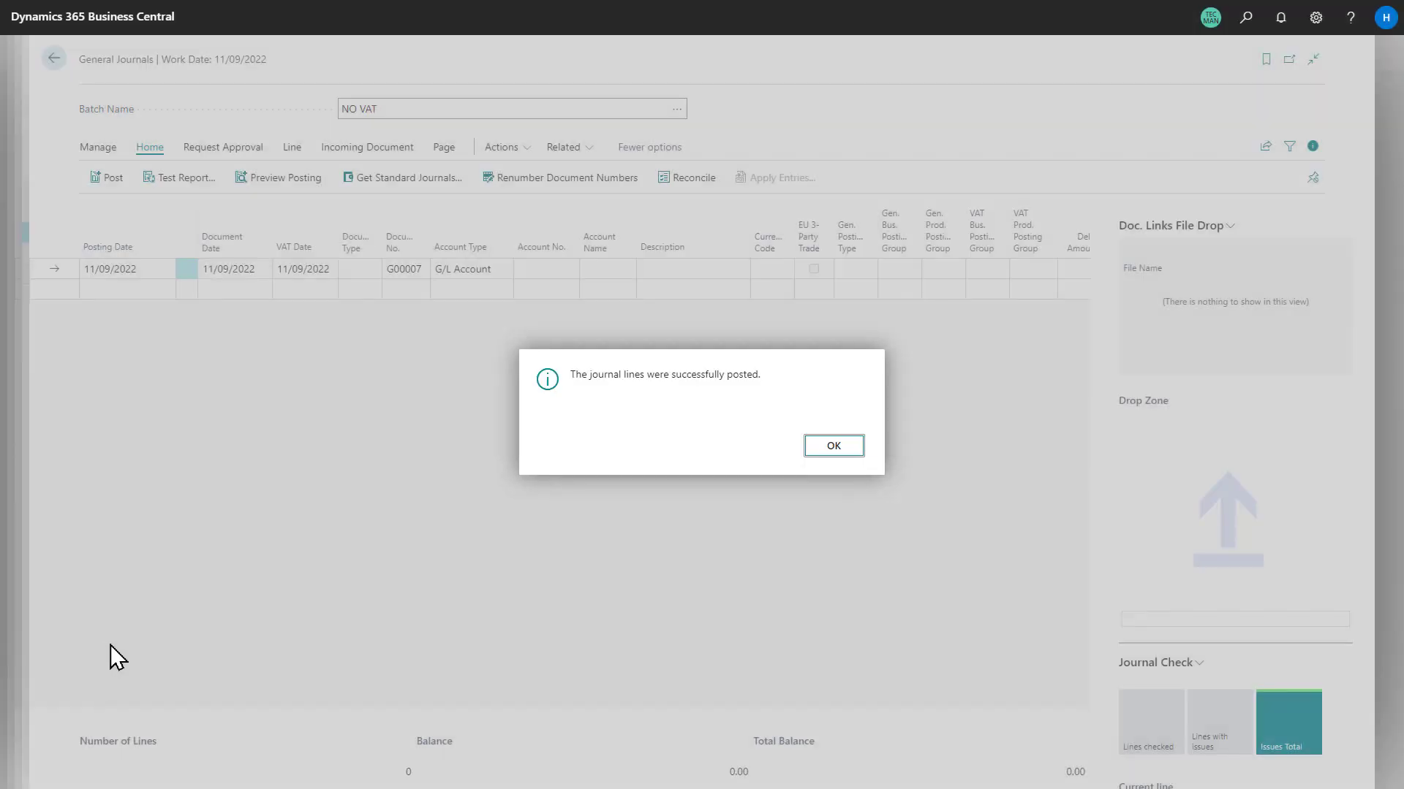
click(834, 454)
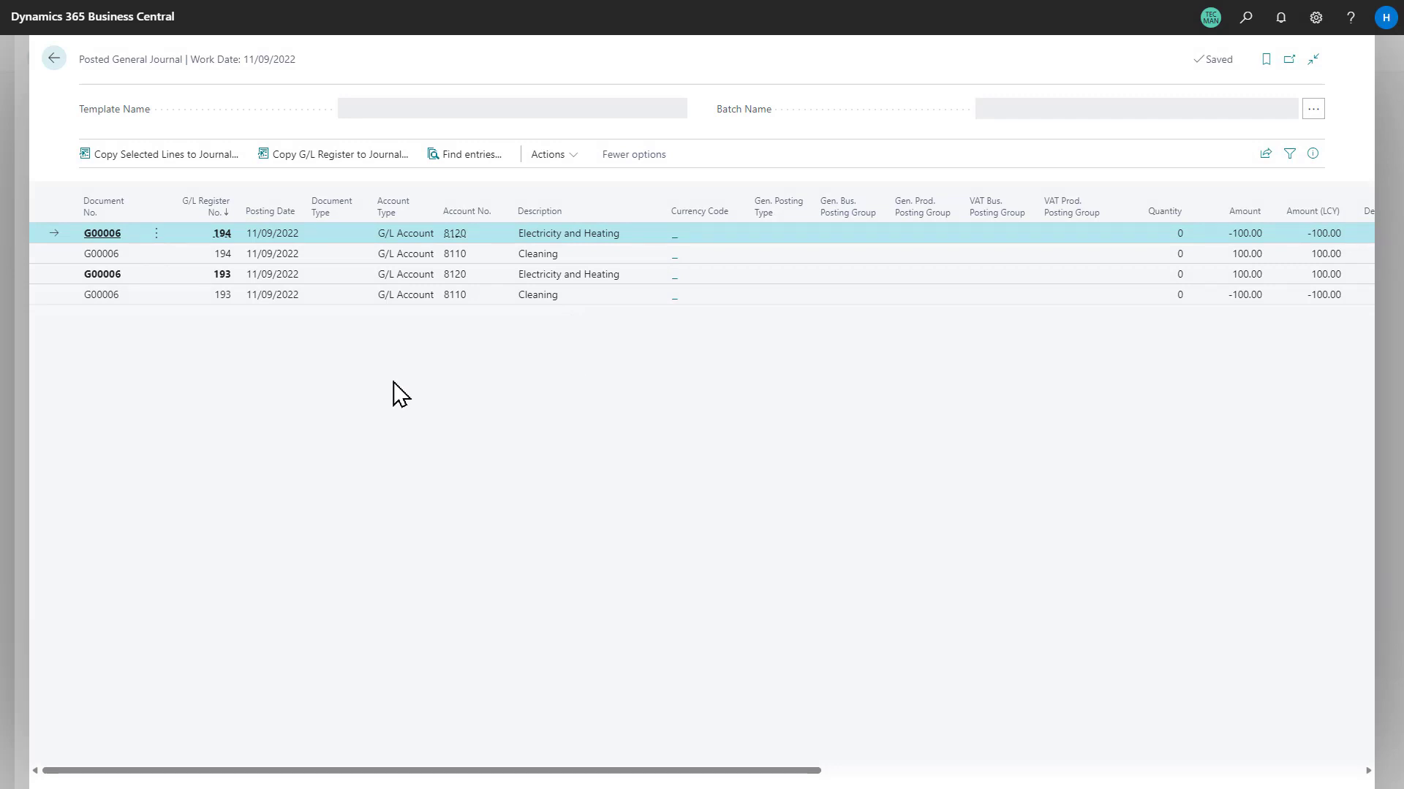
click(719, 295)
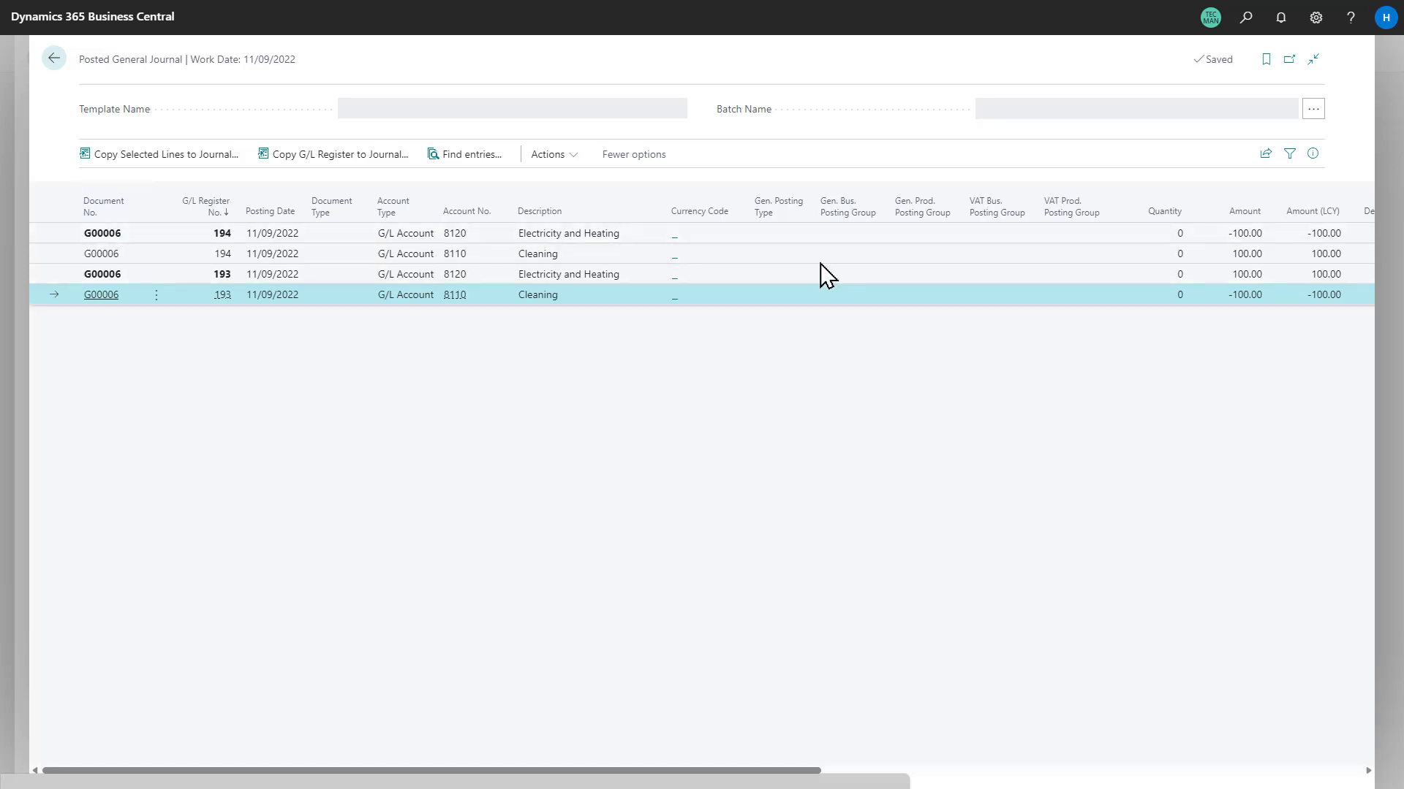
click(581, 233)
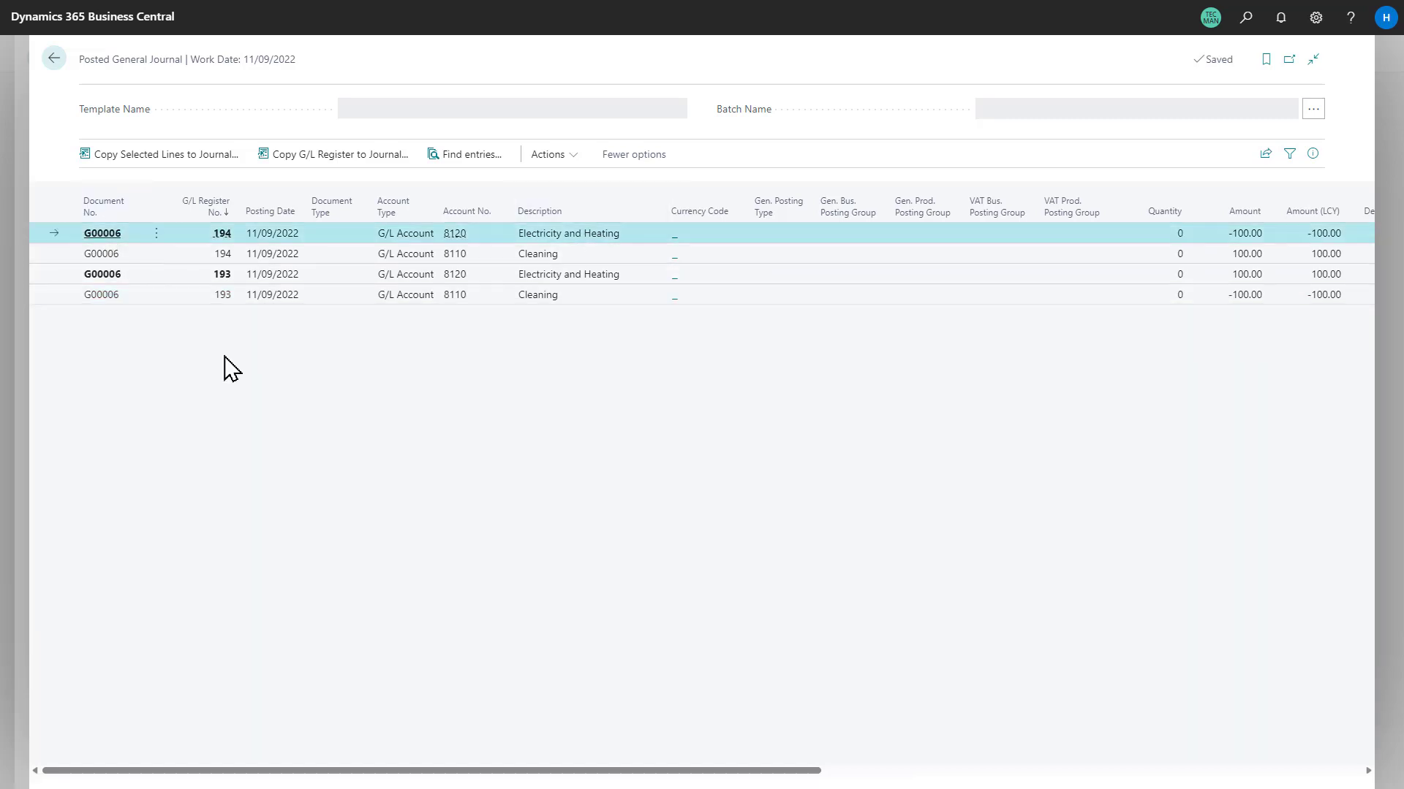
- Find entries for document G00006 (4 G/L entries, 4 posted journal lines), then clear the search values
click(475, 163)
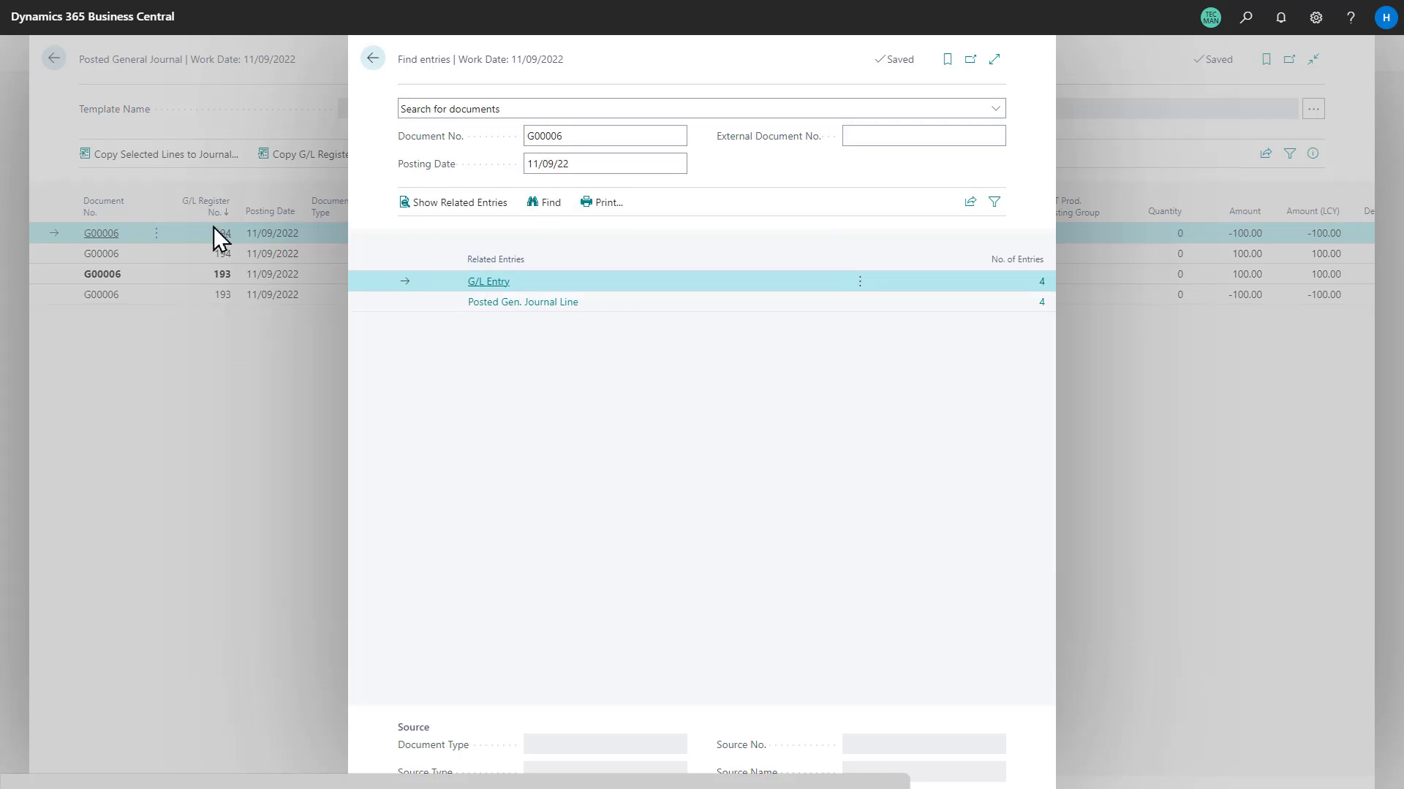
click(571, 138)
key(Delete)
key(Tab)
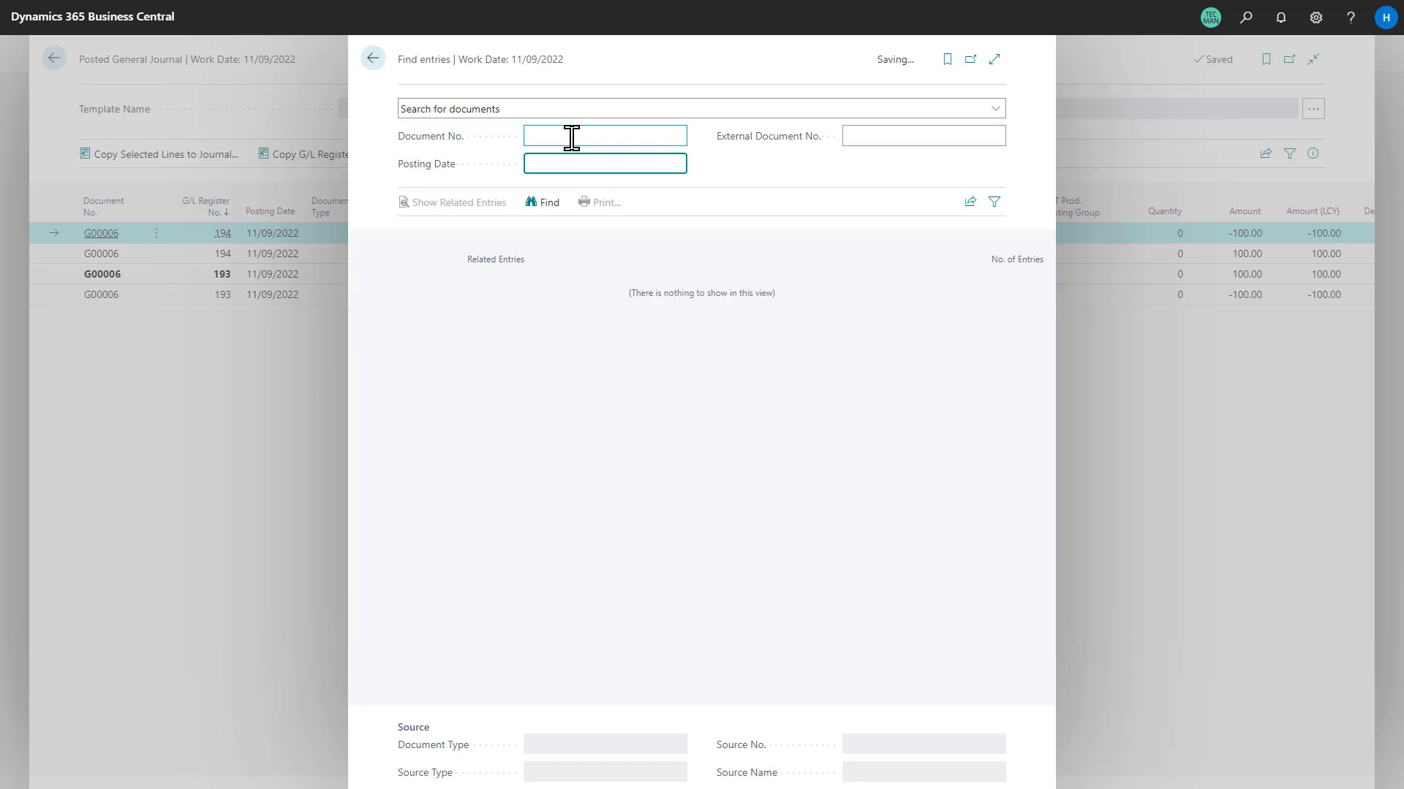
- Close Find entries and go back to the General Journals batch list
click(373, 62)
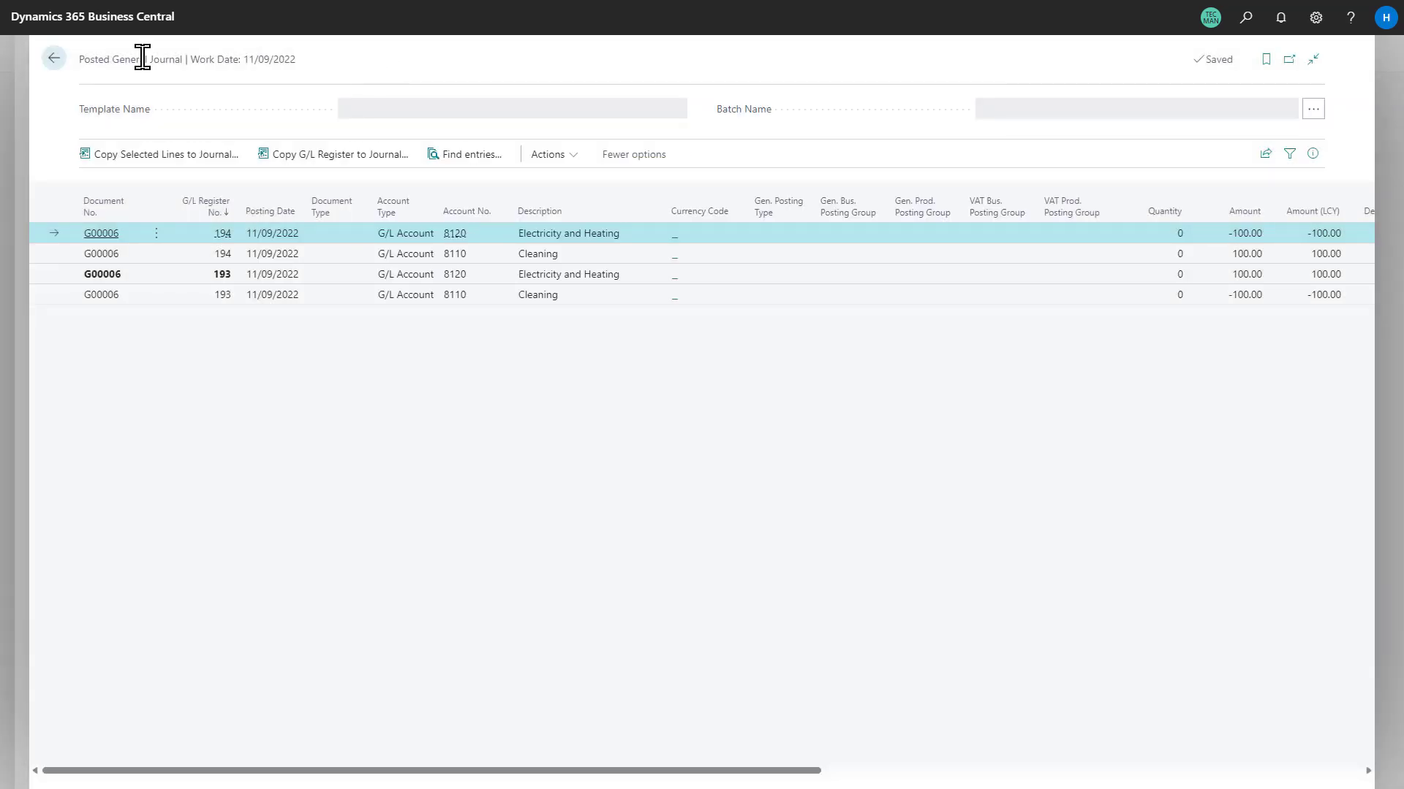
click(53, 58)
click(52, 59)
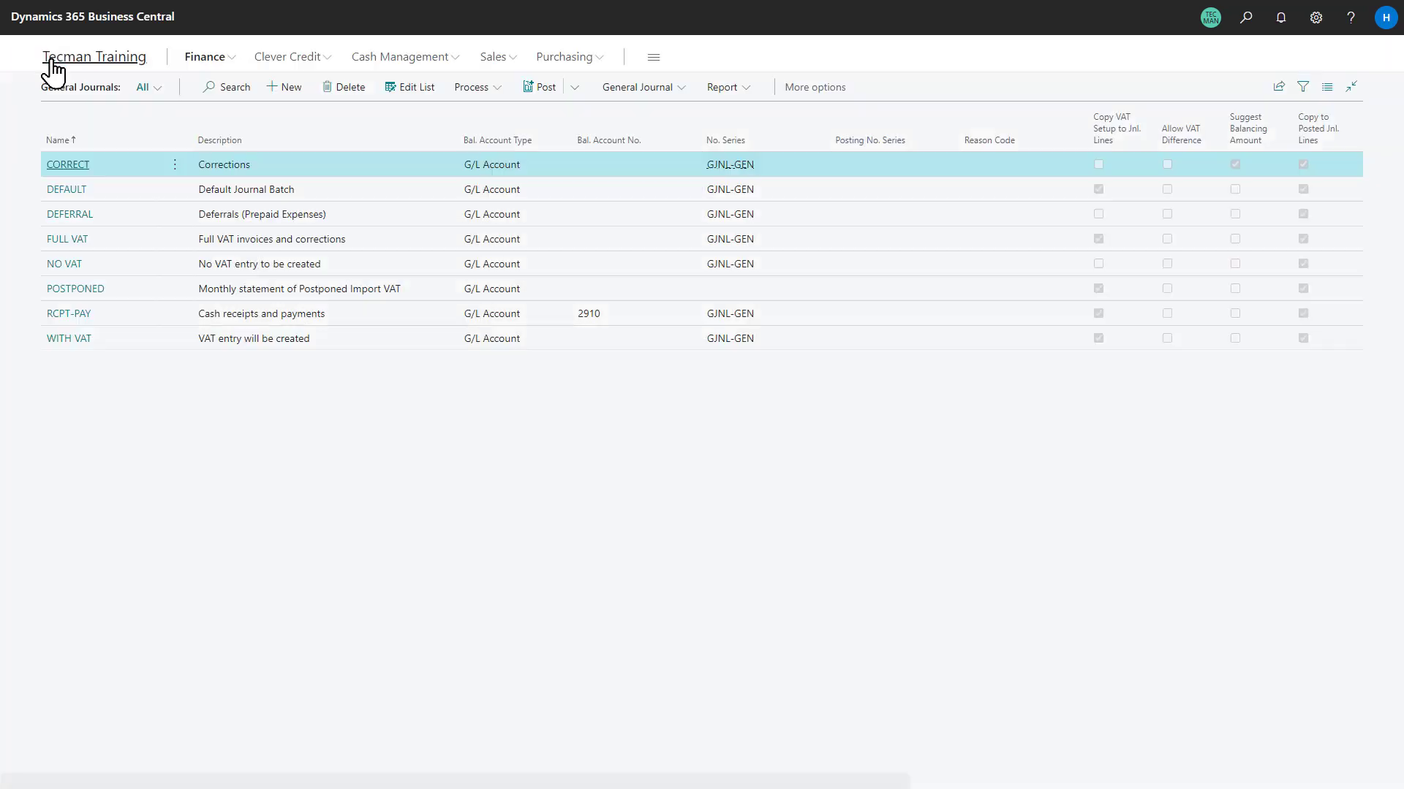
- From the home page, find entries for document 108015 and view its posted purchase invoice
click(53, 71)
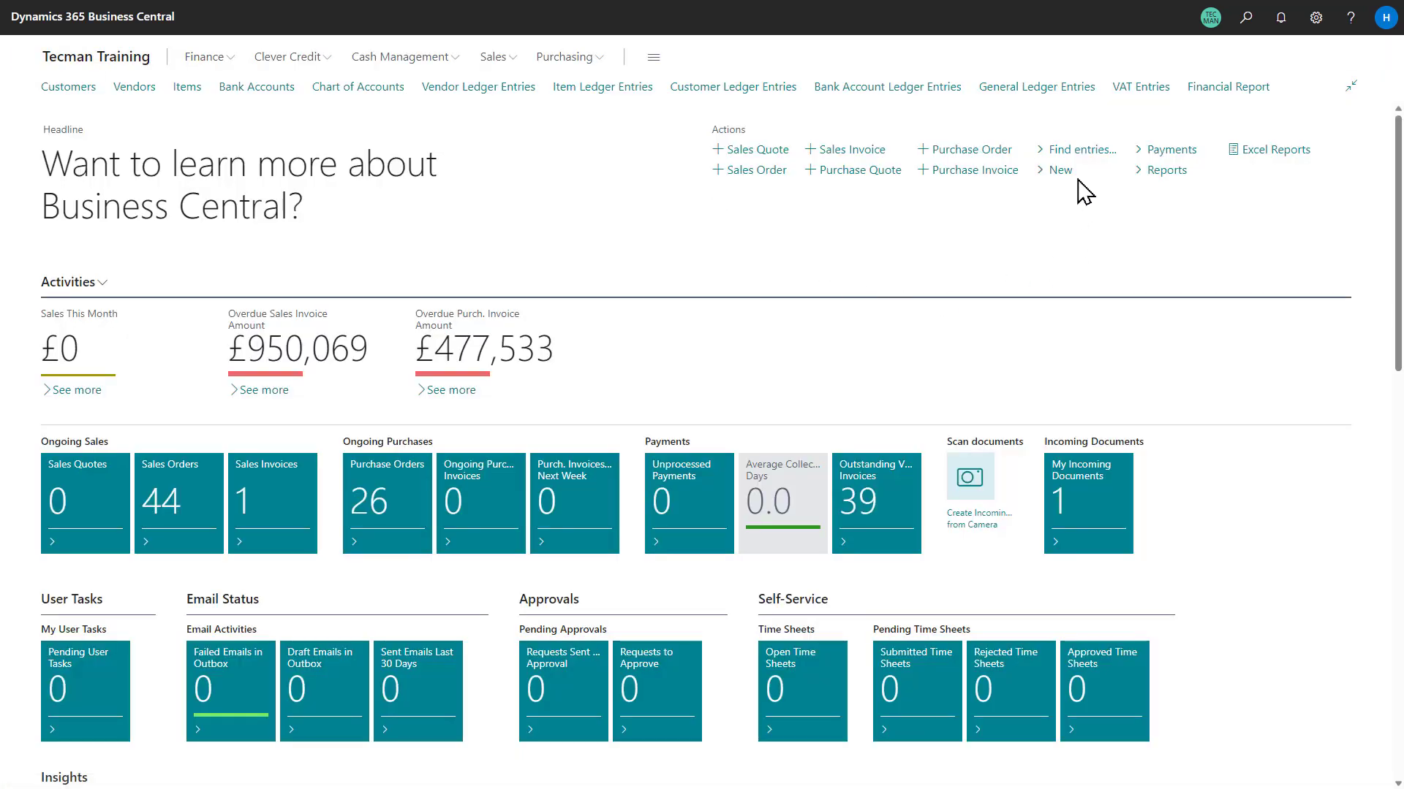
click(1076, 151)
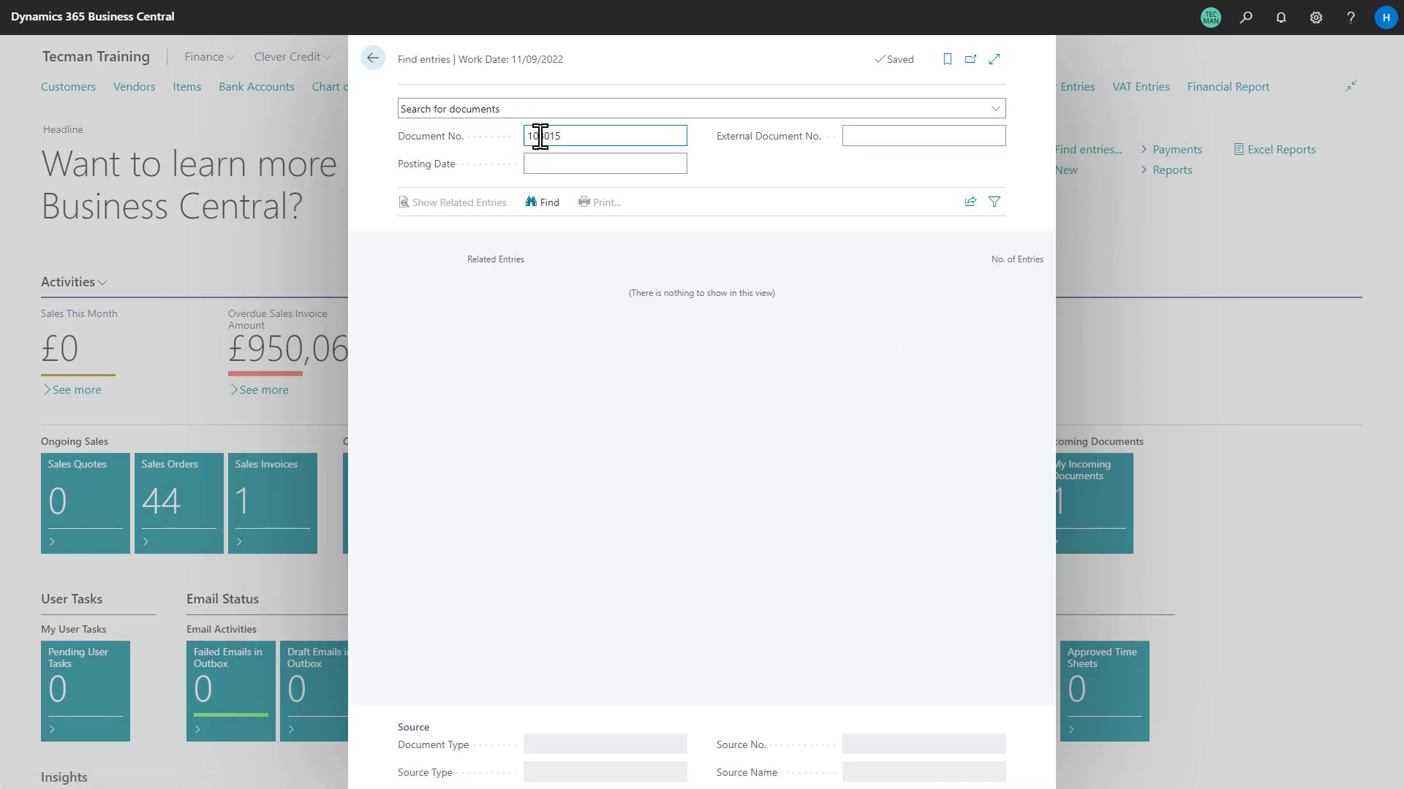
click(545, 207)
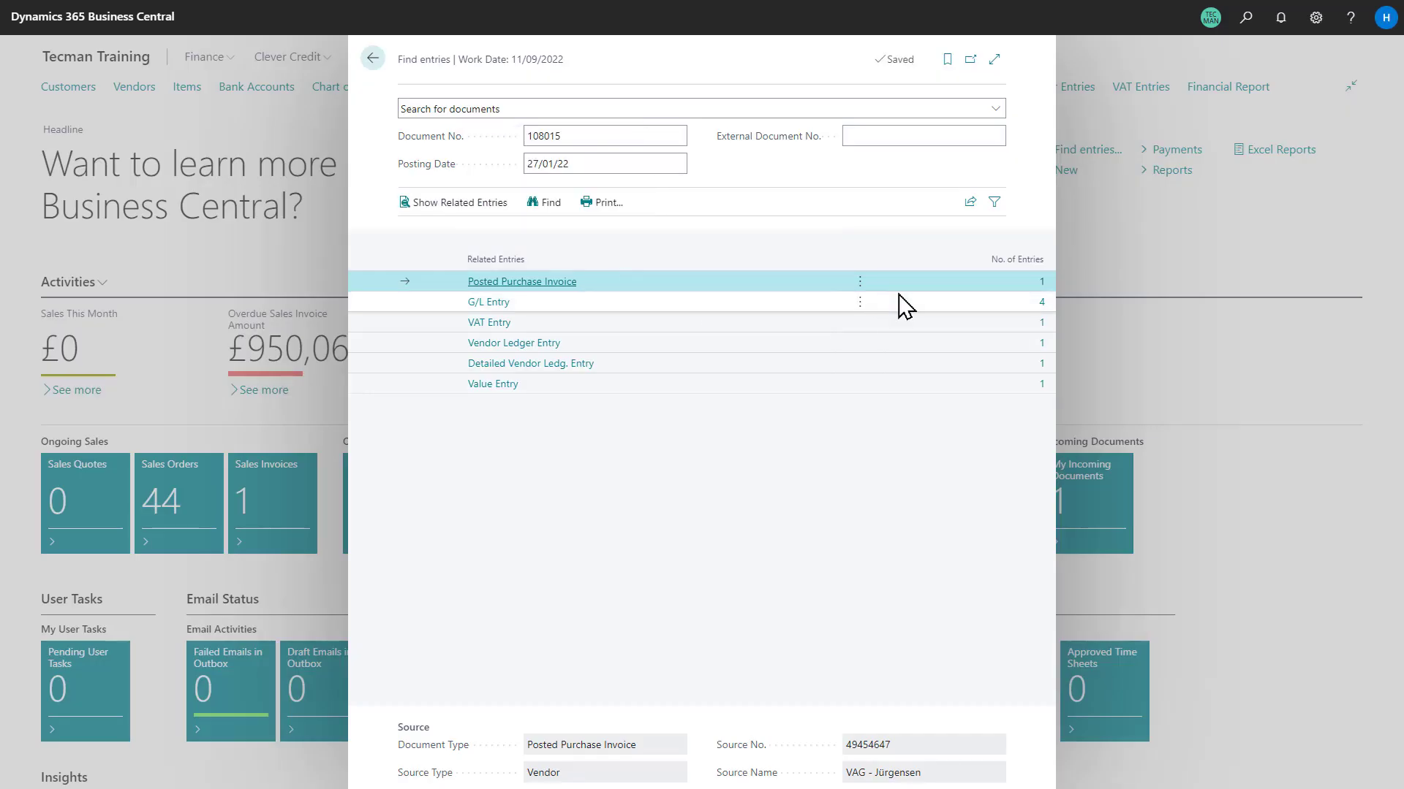
click(1041, 281)
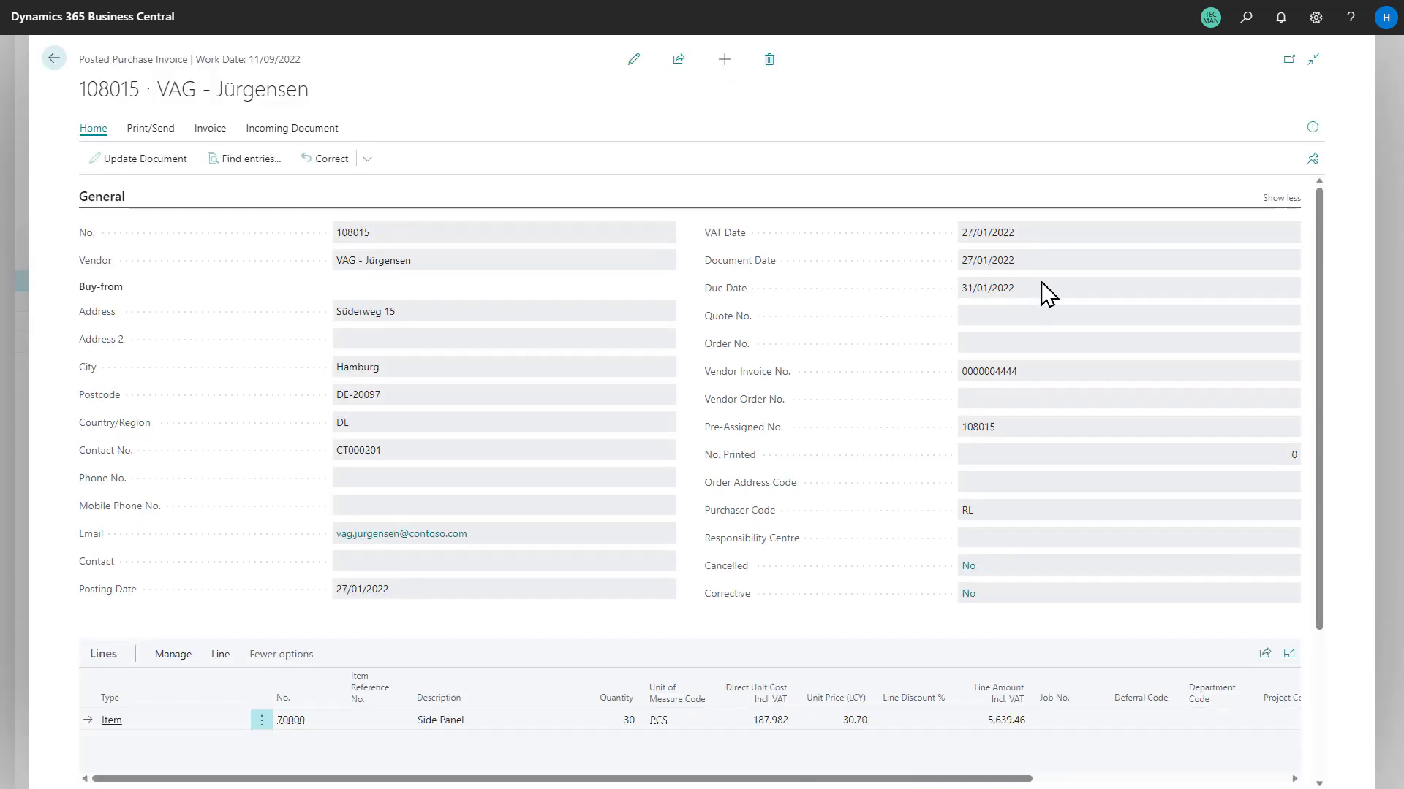
click(46, 59)
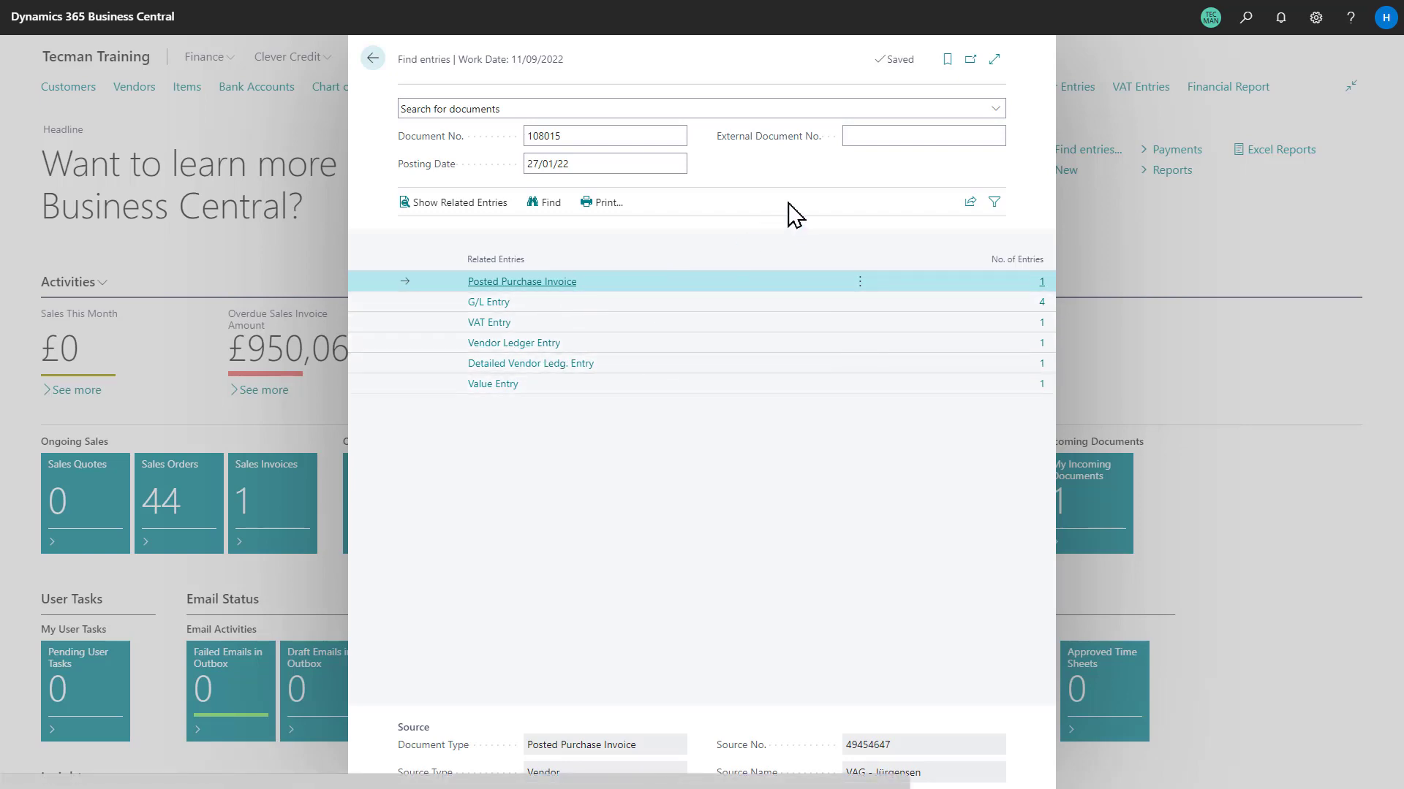
- Leave the search type on 'Search for documents', close Find entries, and reopen it empty
click(503, 111)
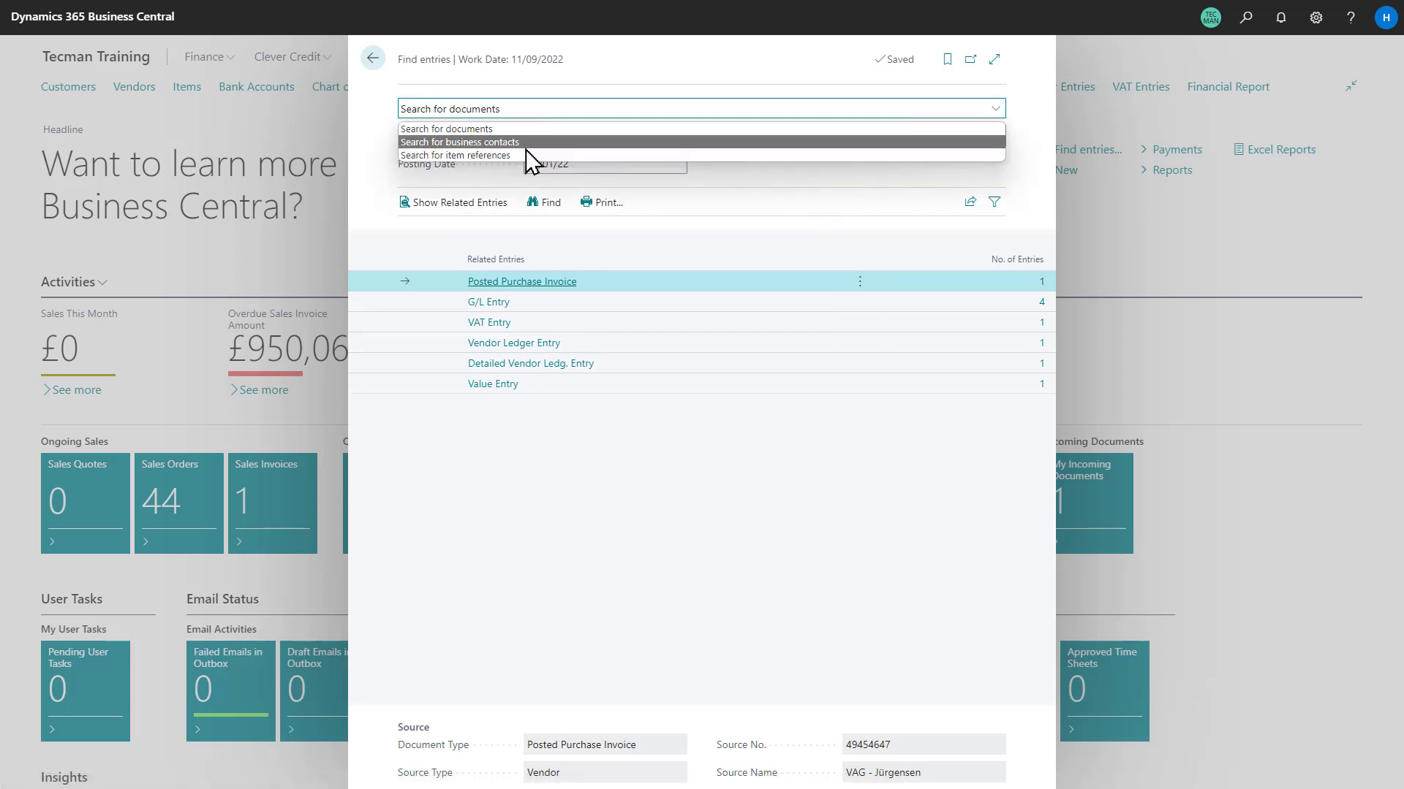
click(399, 129)
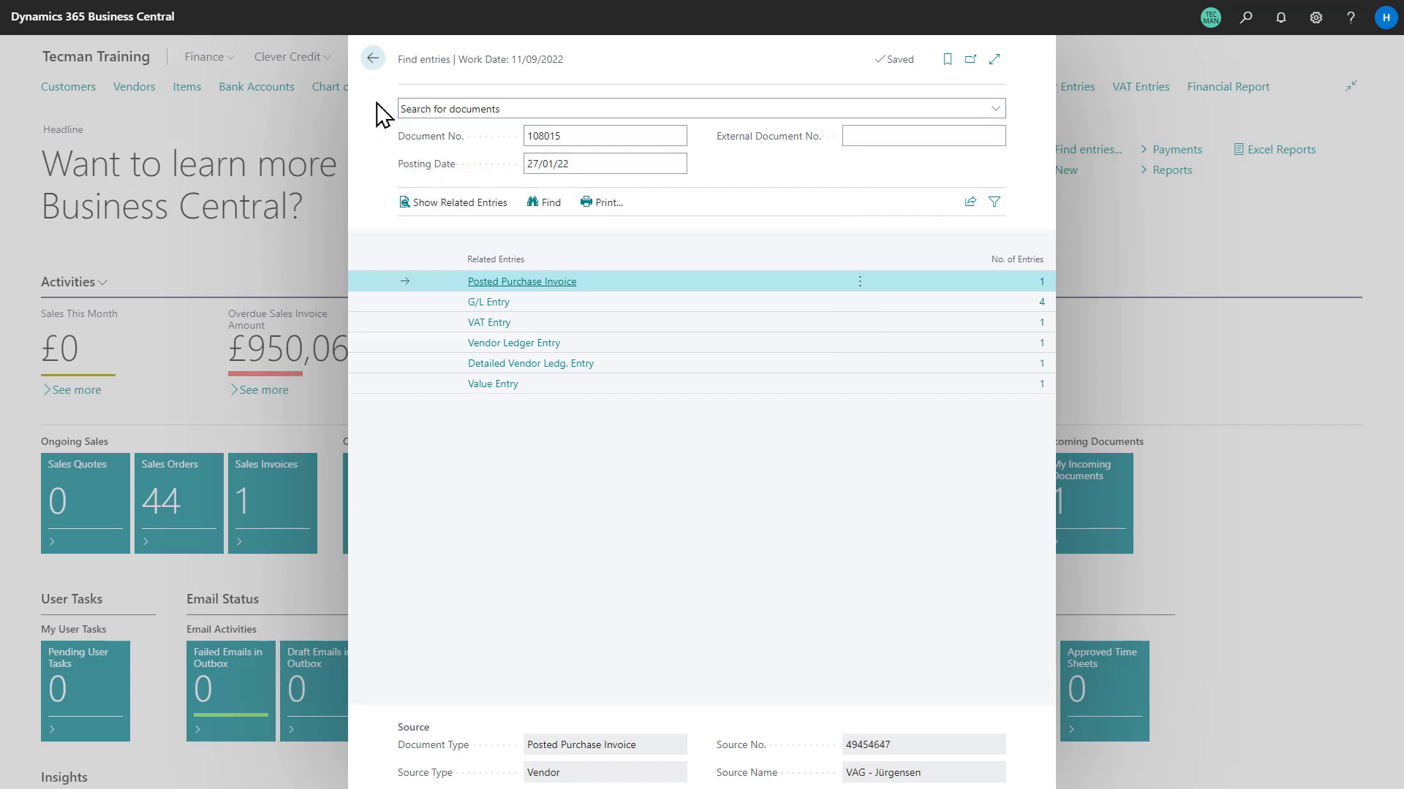
click(373, 64)
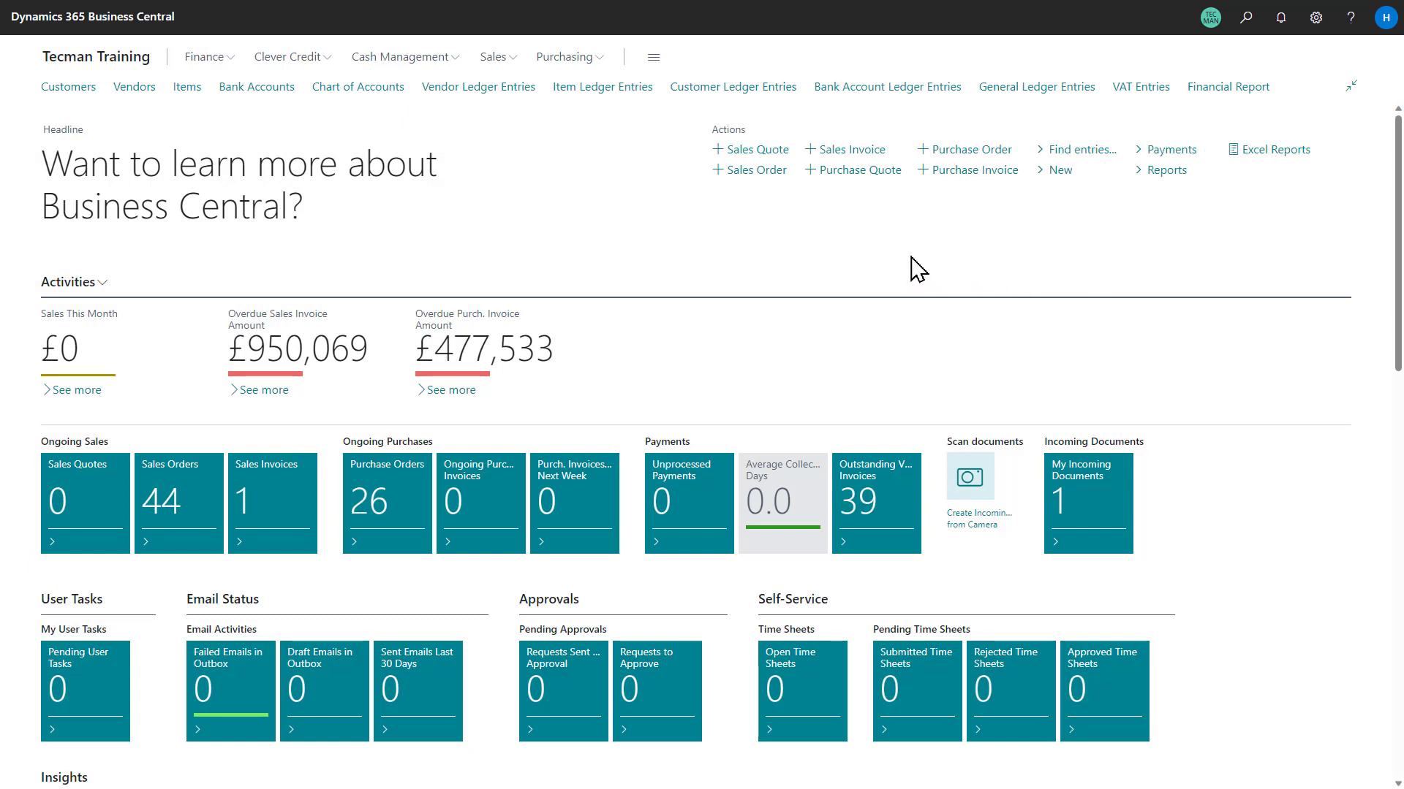
key(ctrl+alt+q)
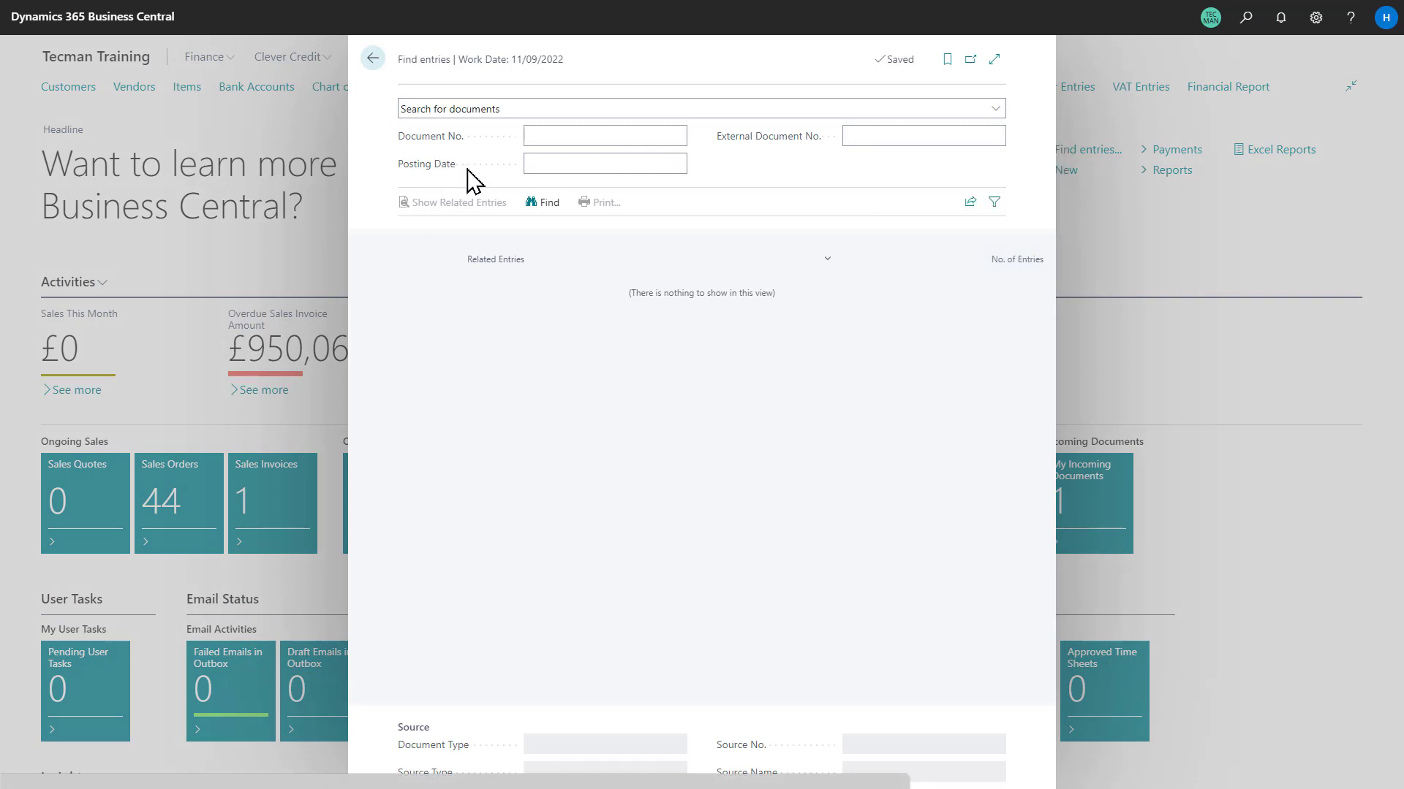
- Search entries by posting date 31/01/22, listing ten entry types such as Production Order and G/L Entry
click(536, 133)
click(549, 162)
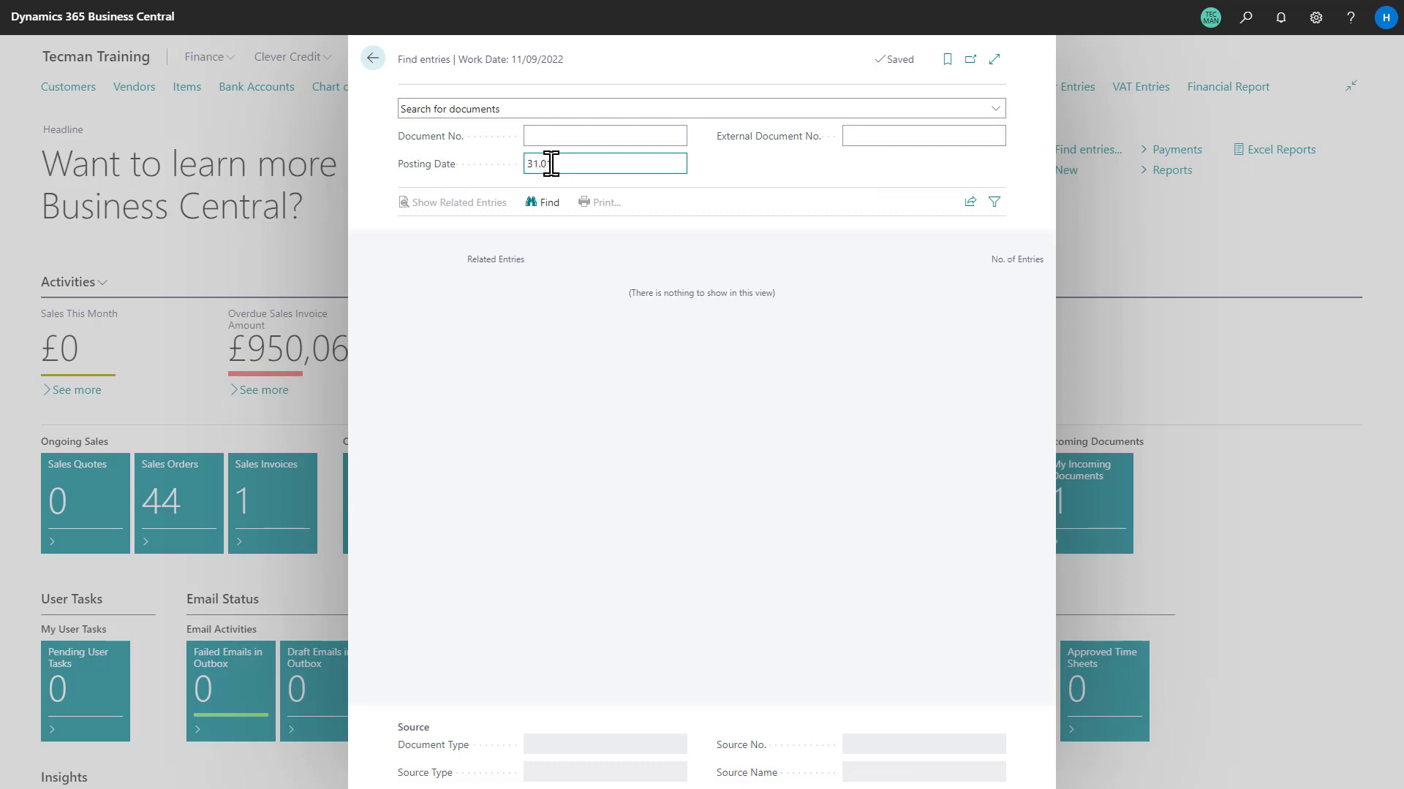
key(Tab)
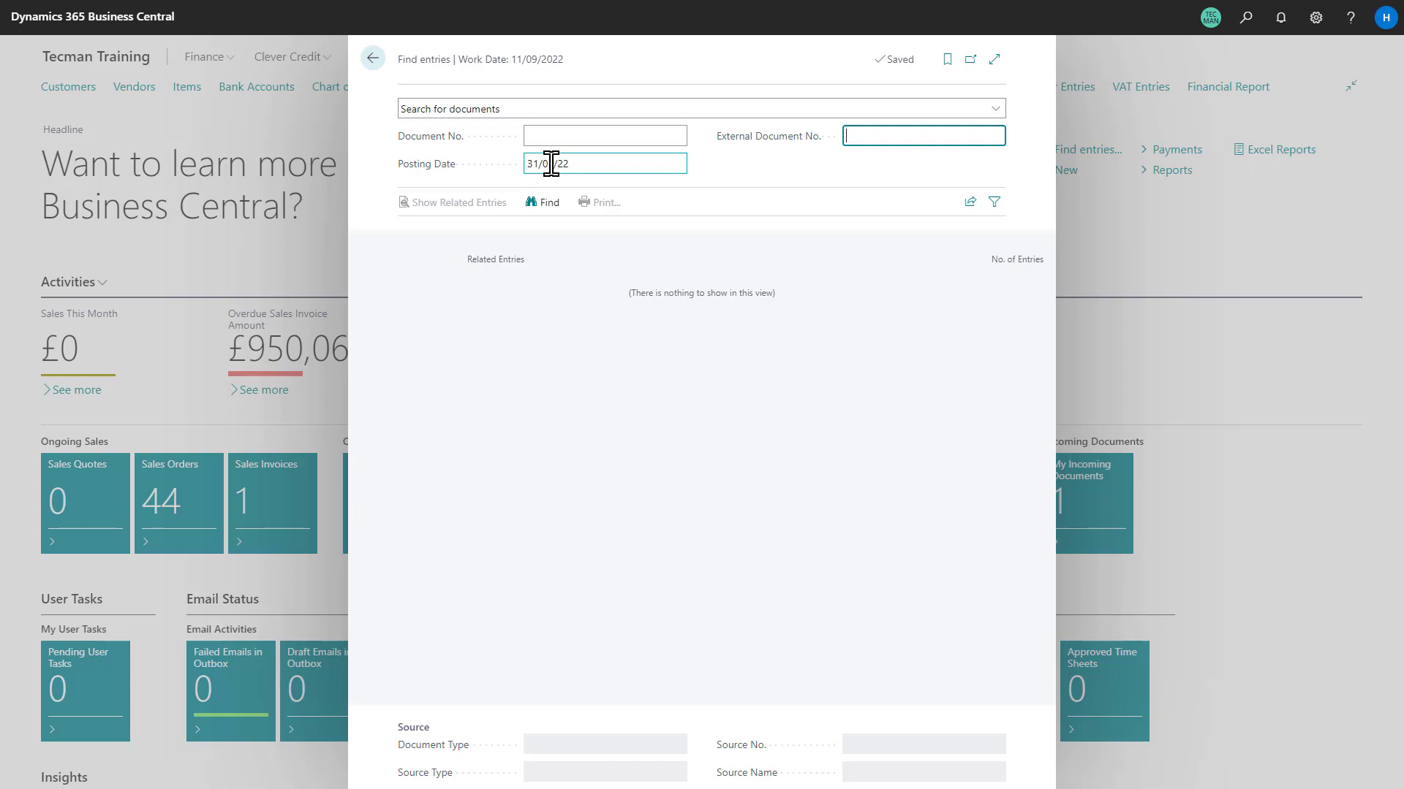
click(542, 204)
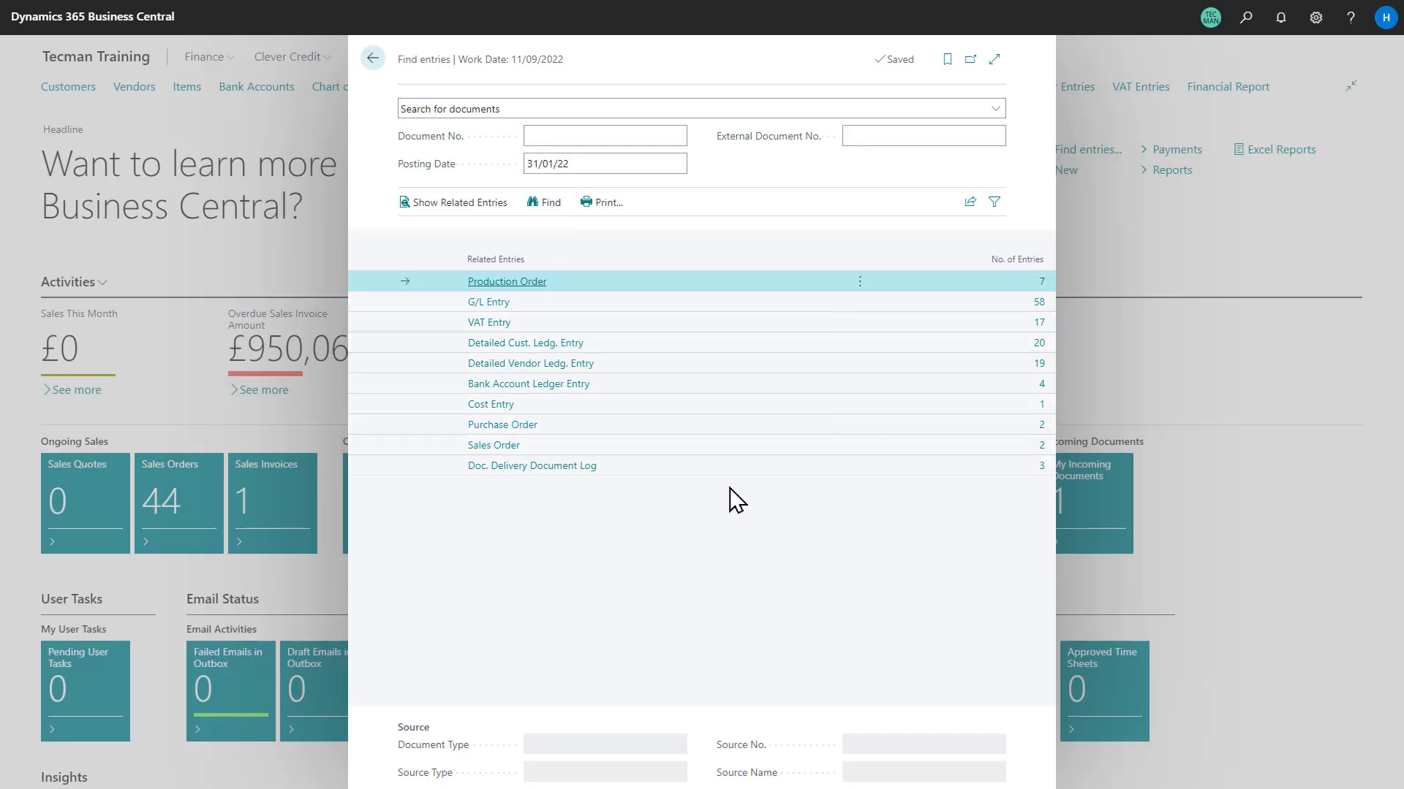
- Show the Sales Order entries, the two released sales orders dated 31/01/2022
click(563, 169)
click(499, 287)
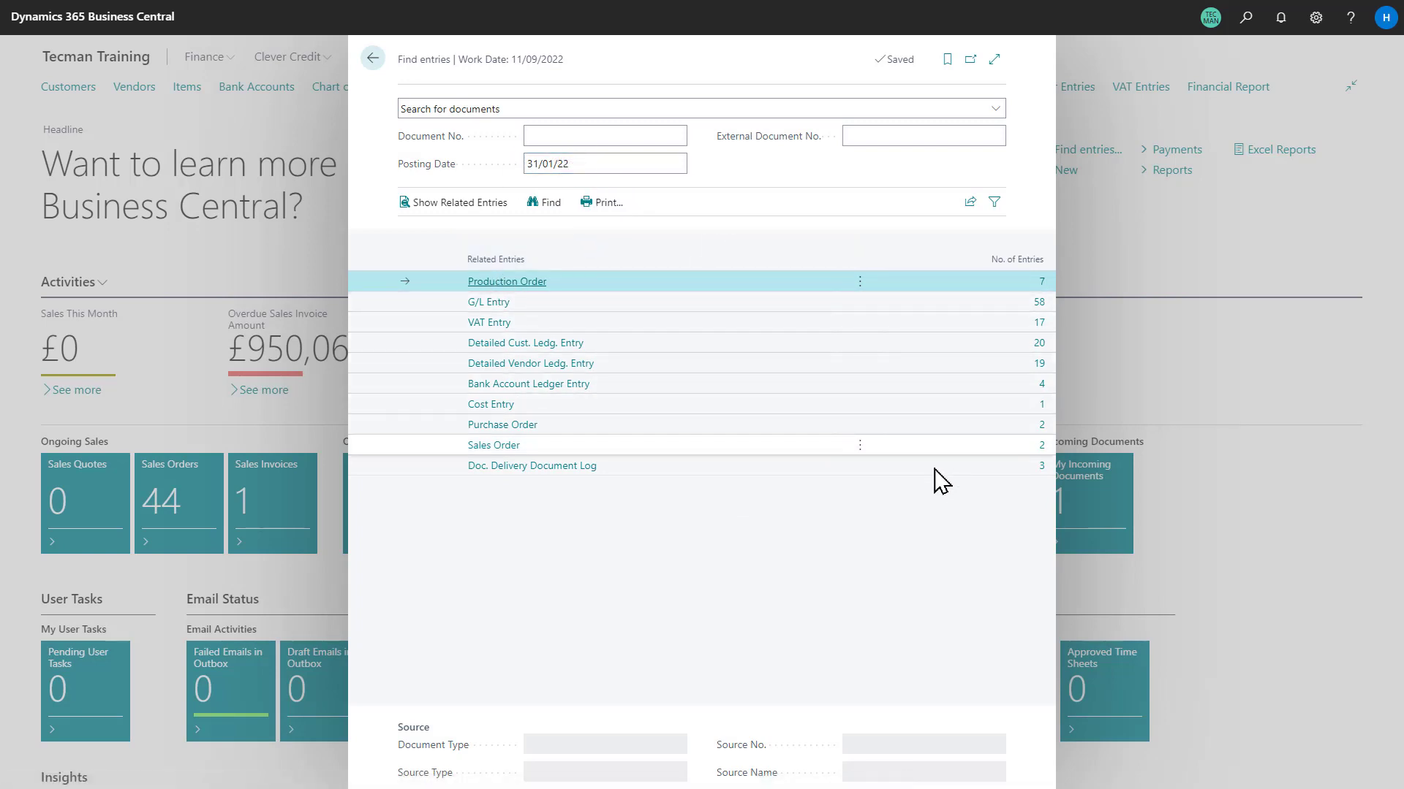
click(1044, 449)
click(1044, 448)
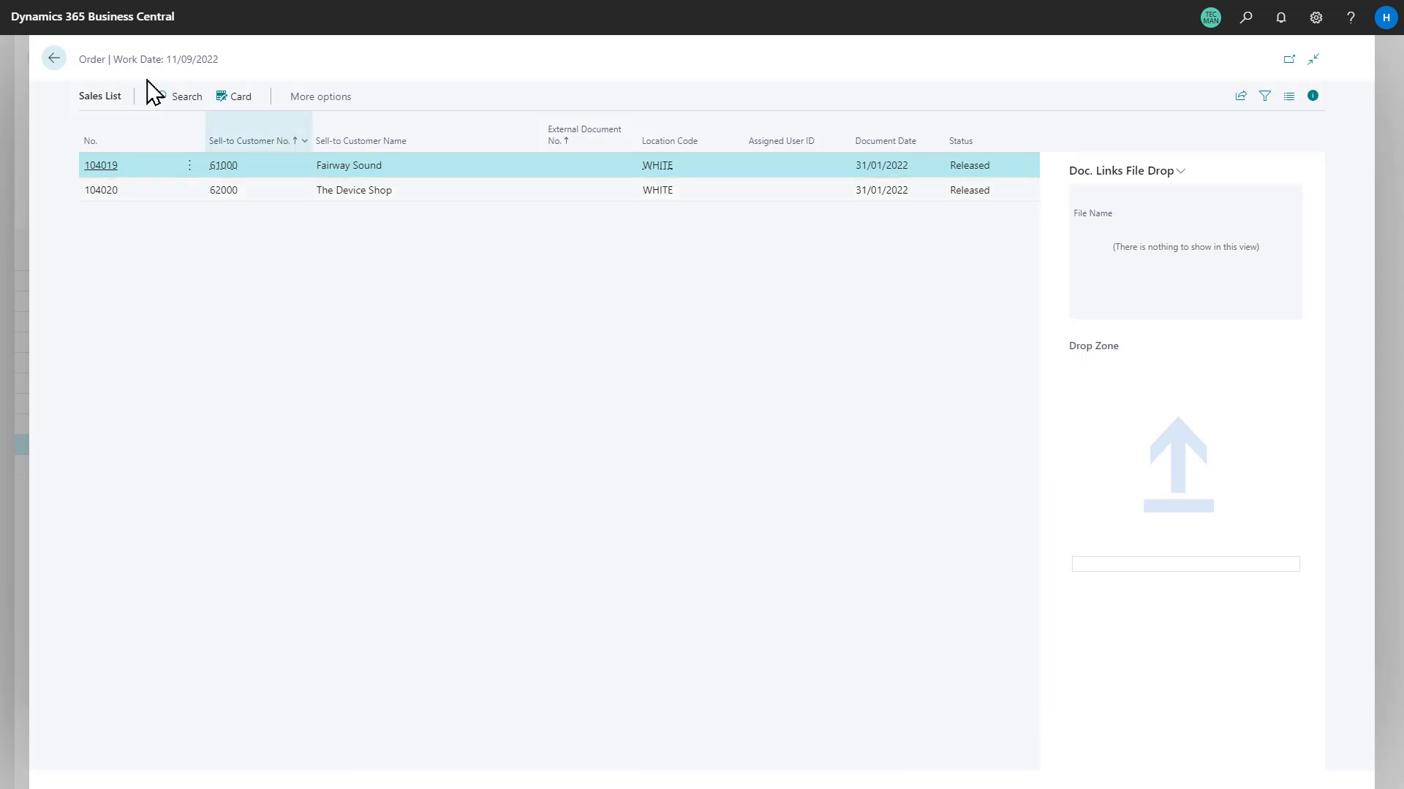
click(54, 60)
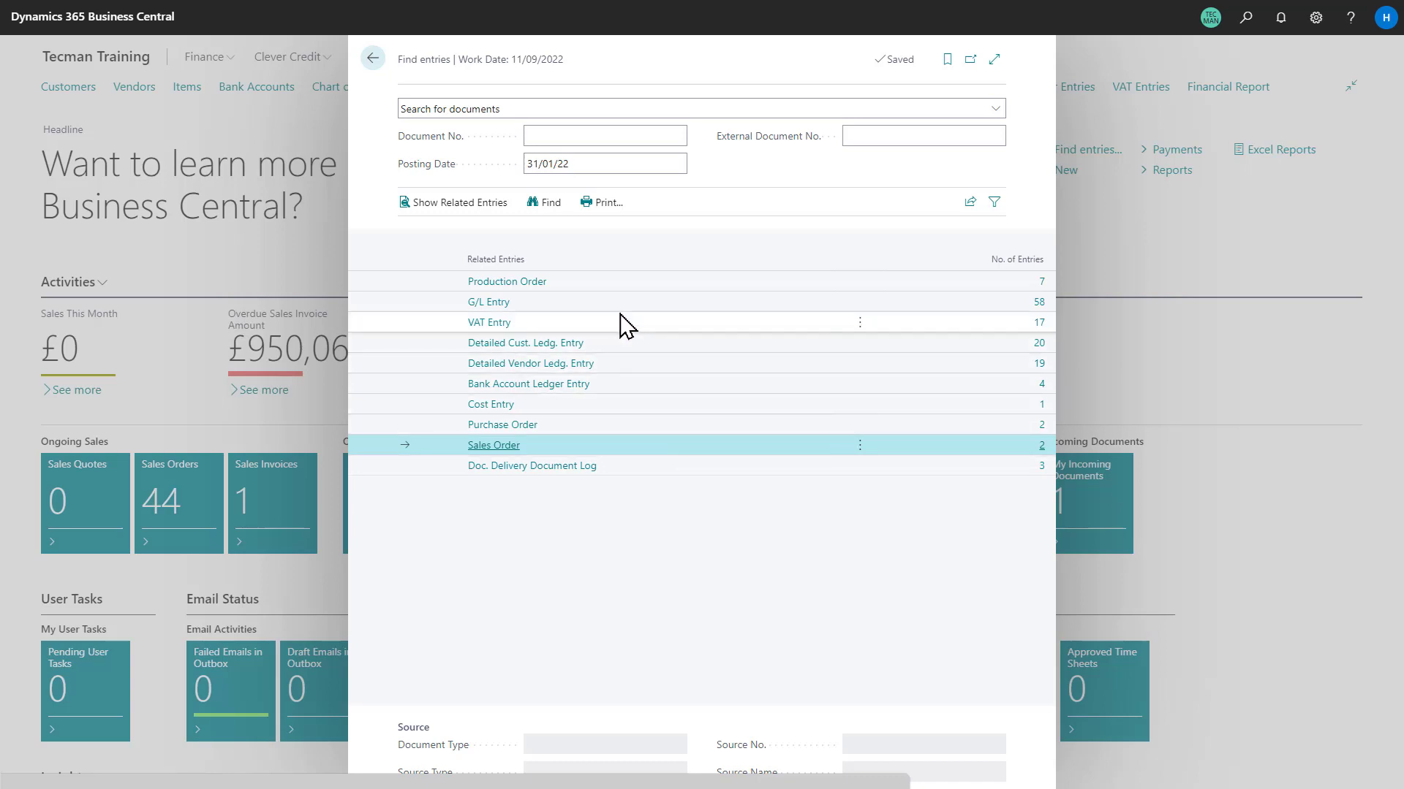
click(627, 428)
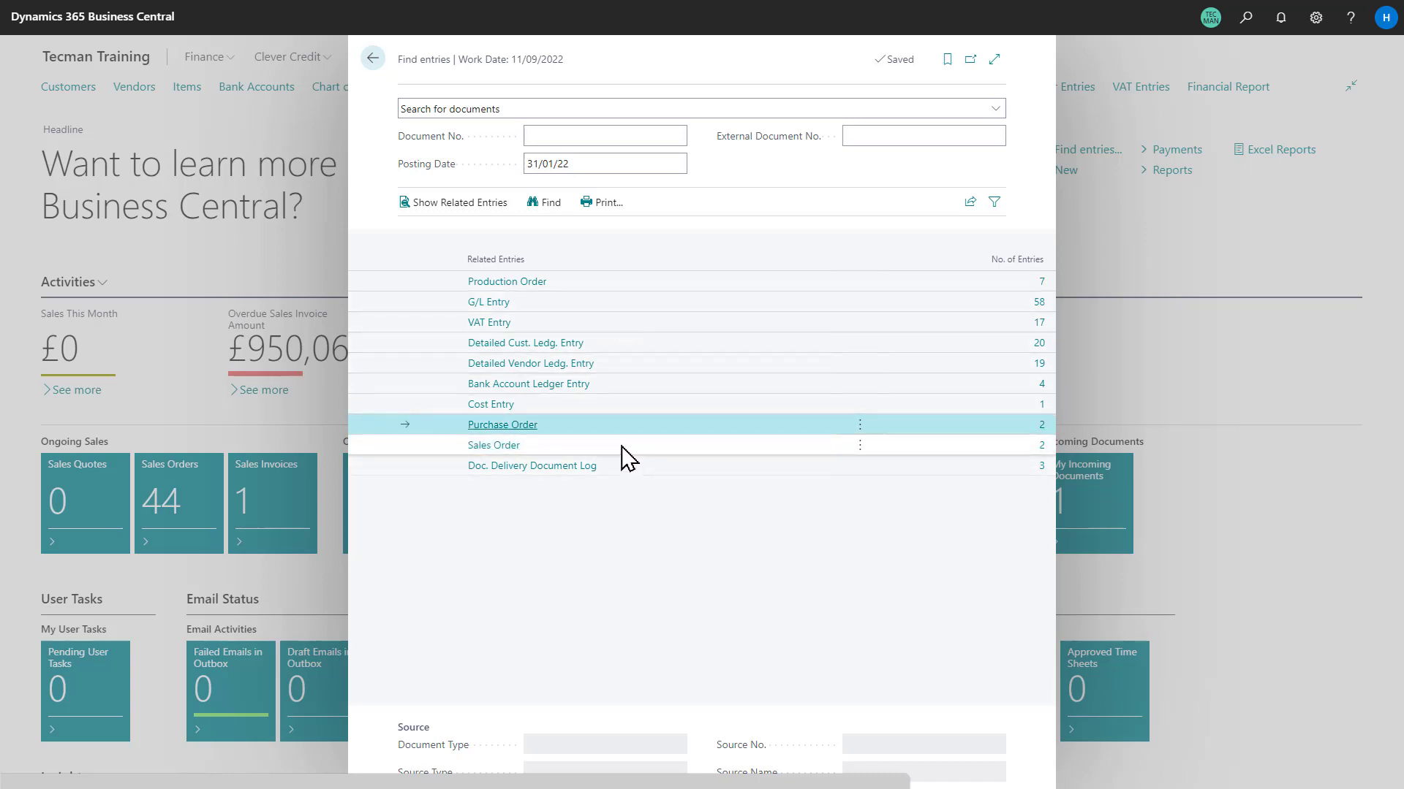
click(622, 447)
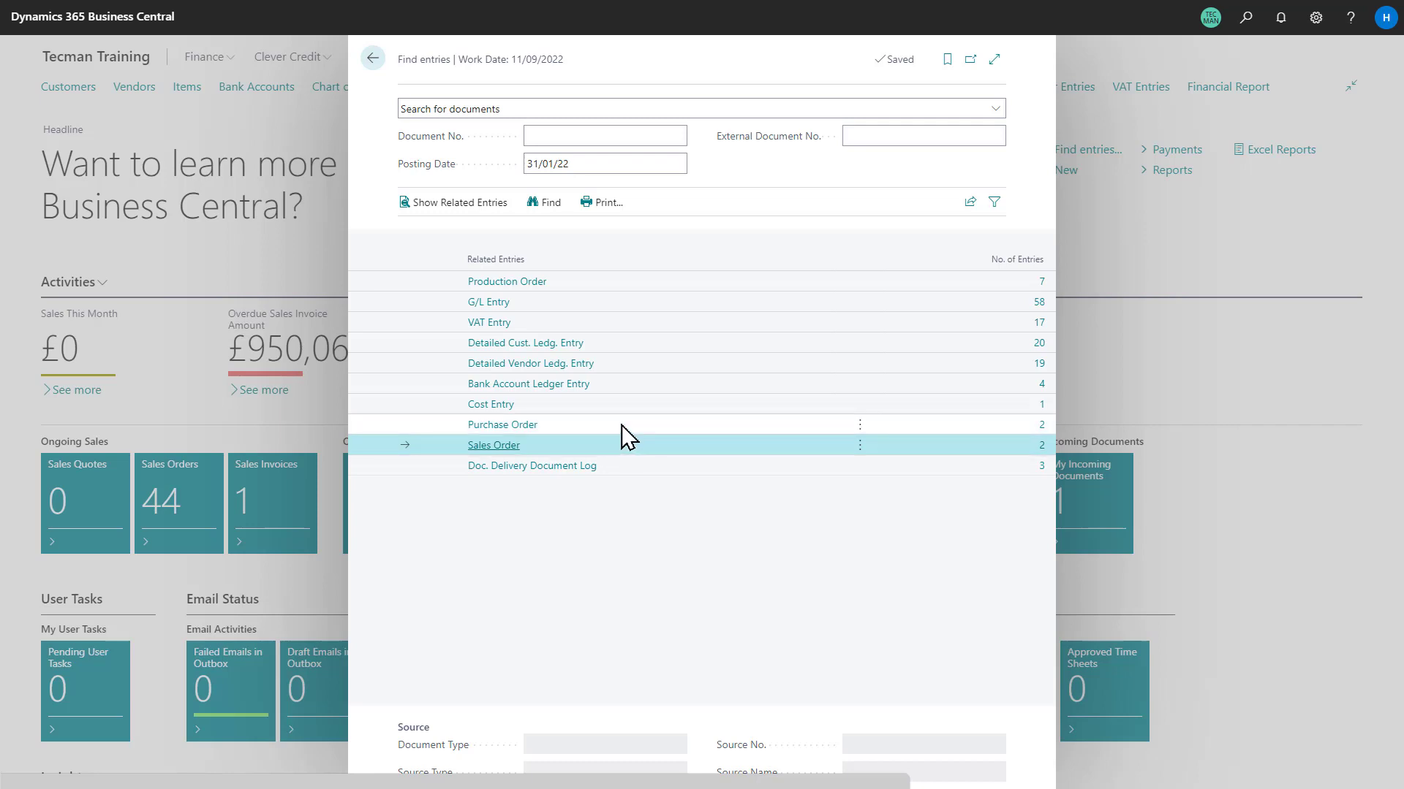
click(621, 426)
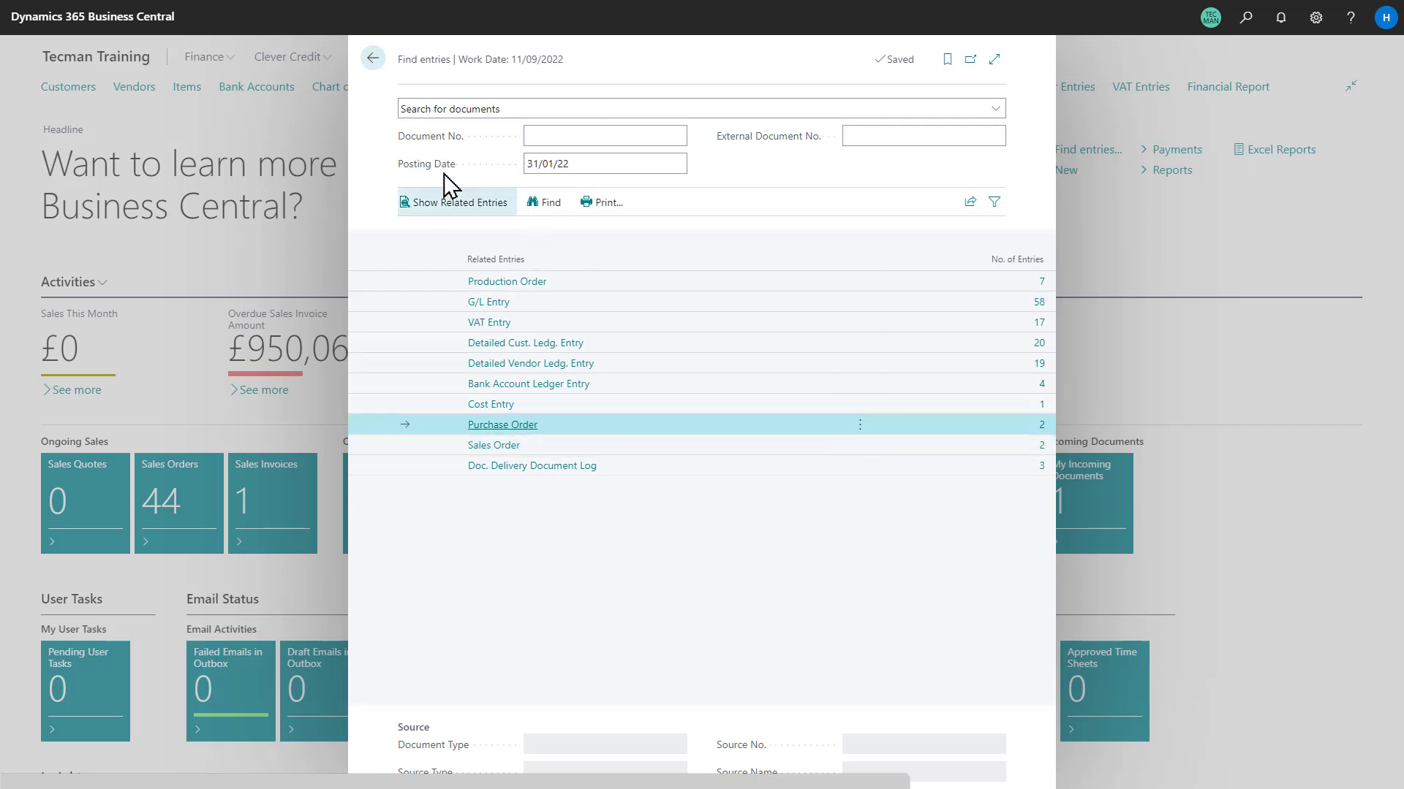
click(560, 449)
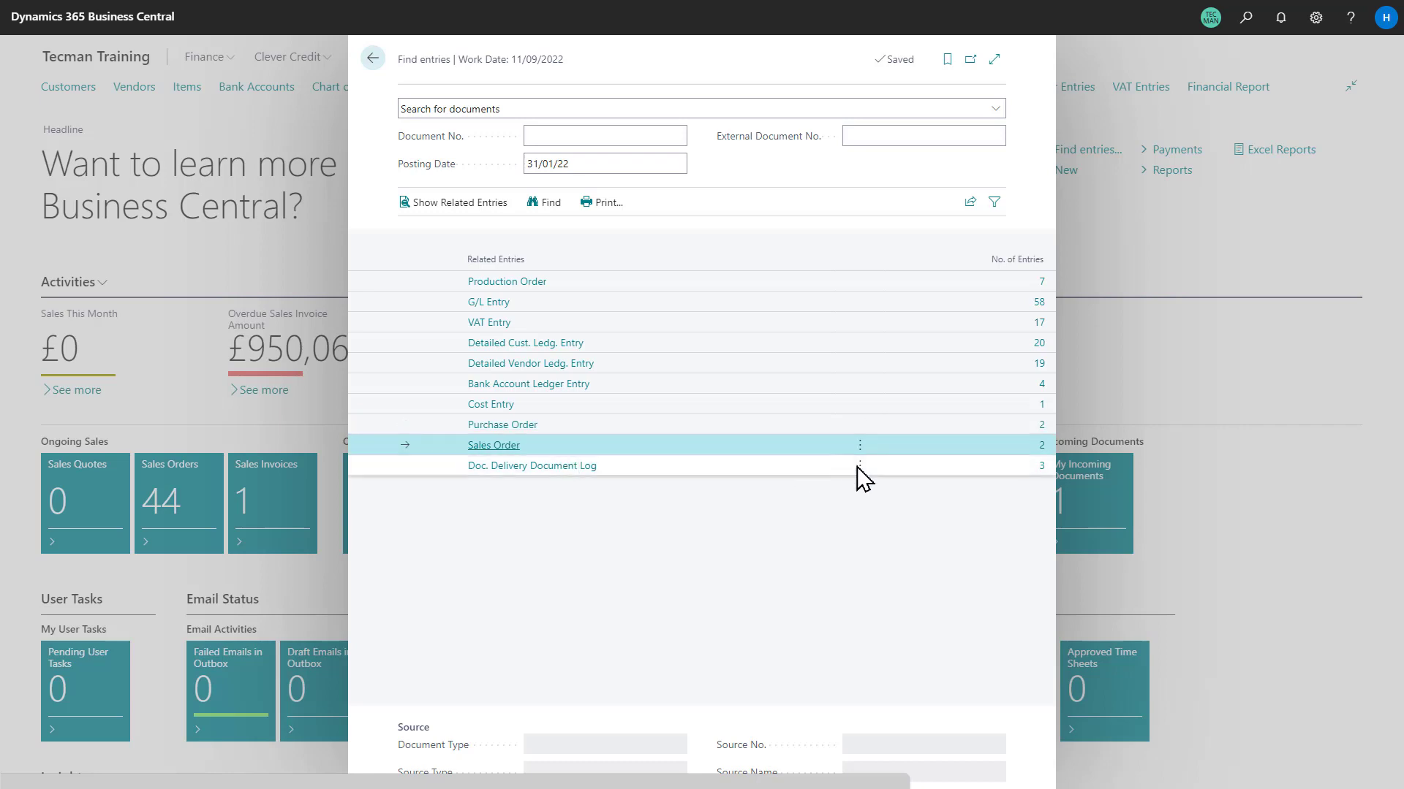
drag(1044, 448, 1030, 453)
click(1040, 445)
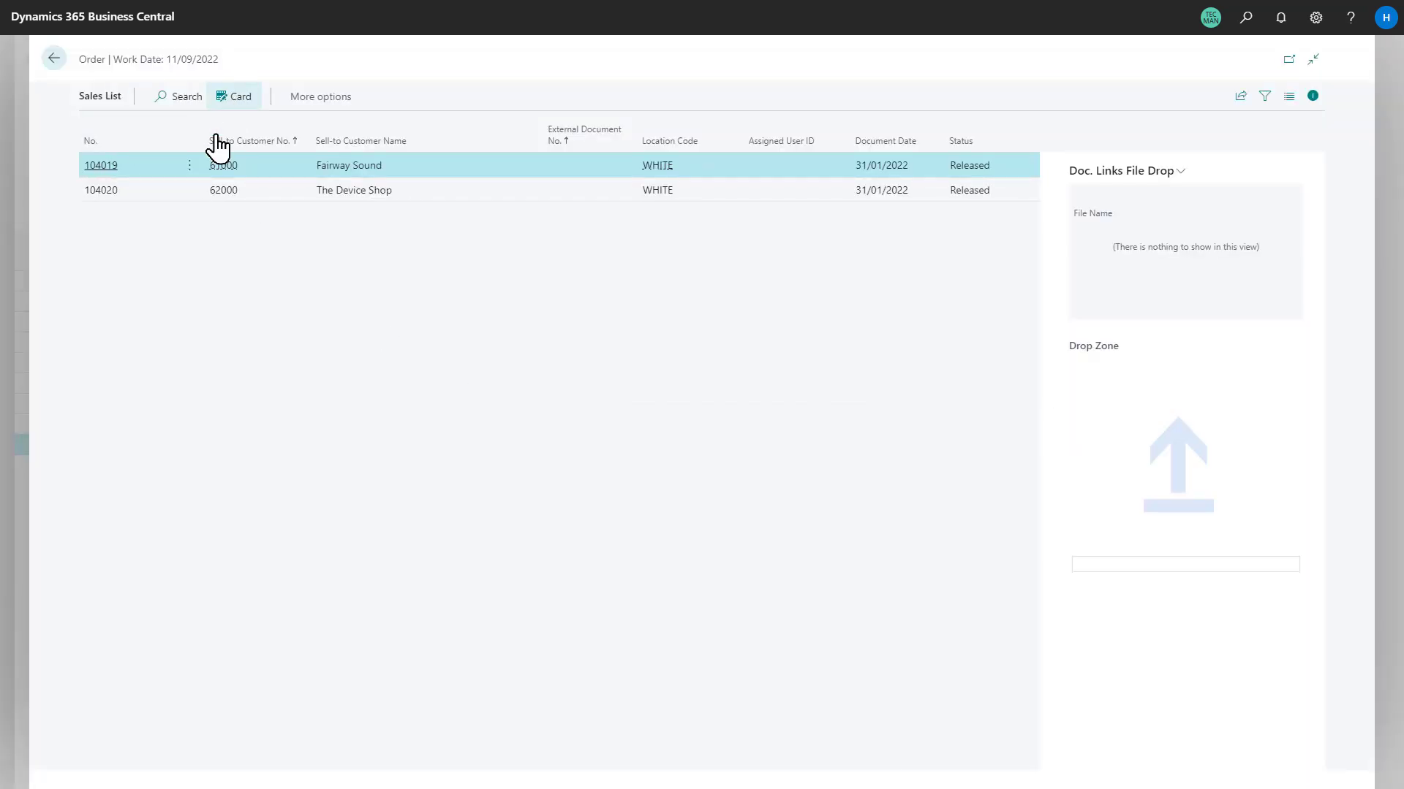
click(247, 108)
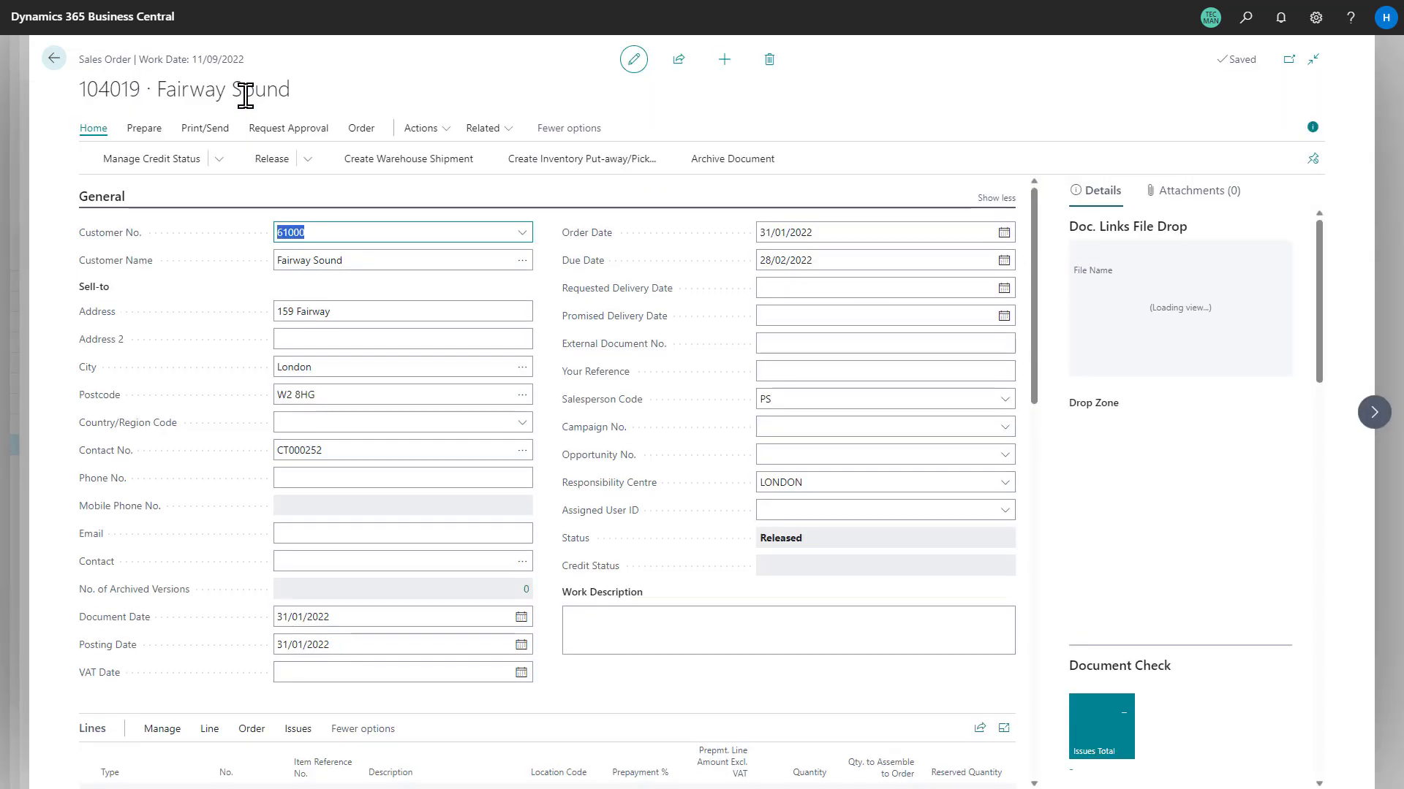
click(344, 646)
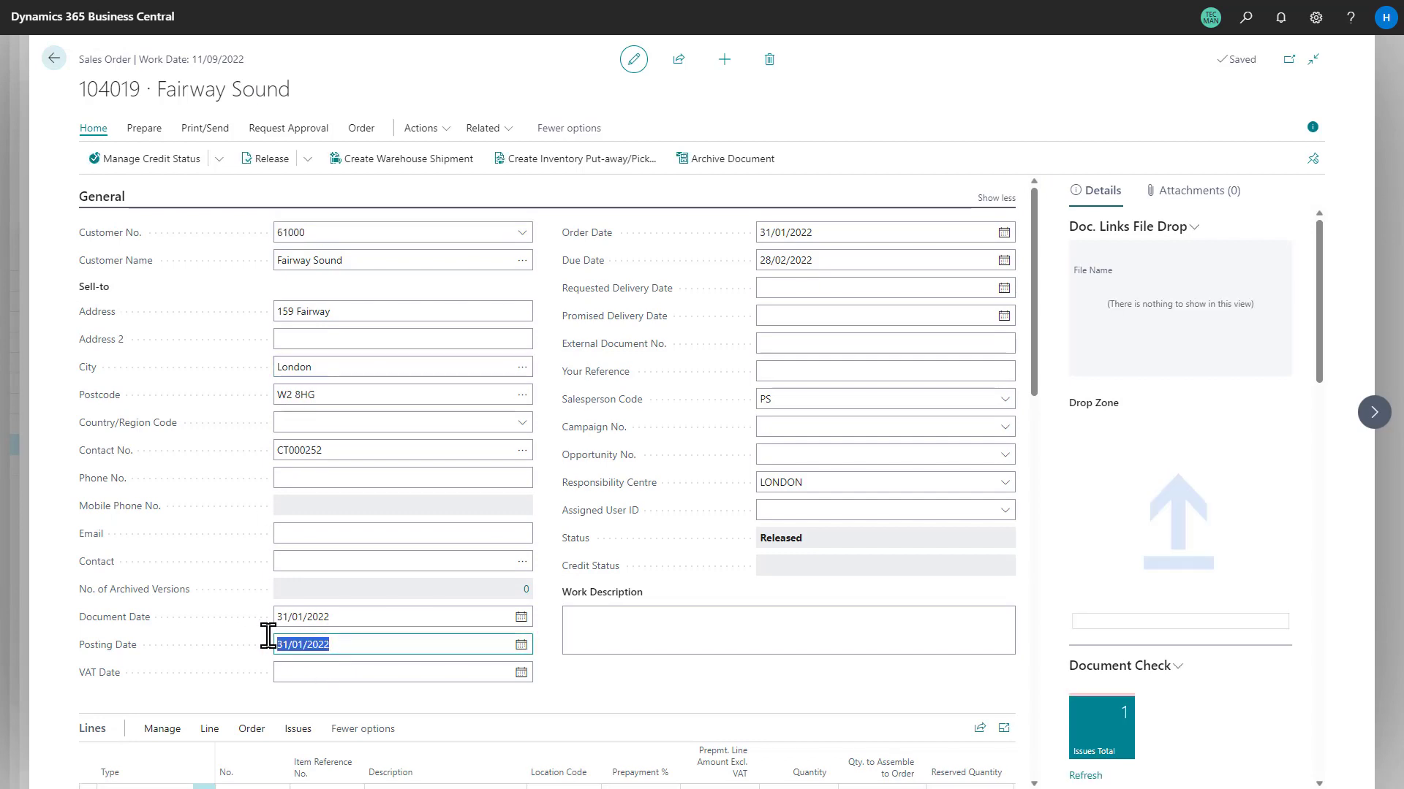
click(55, 59)
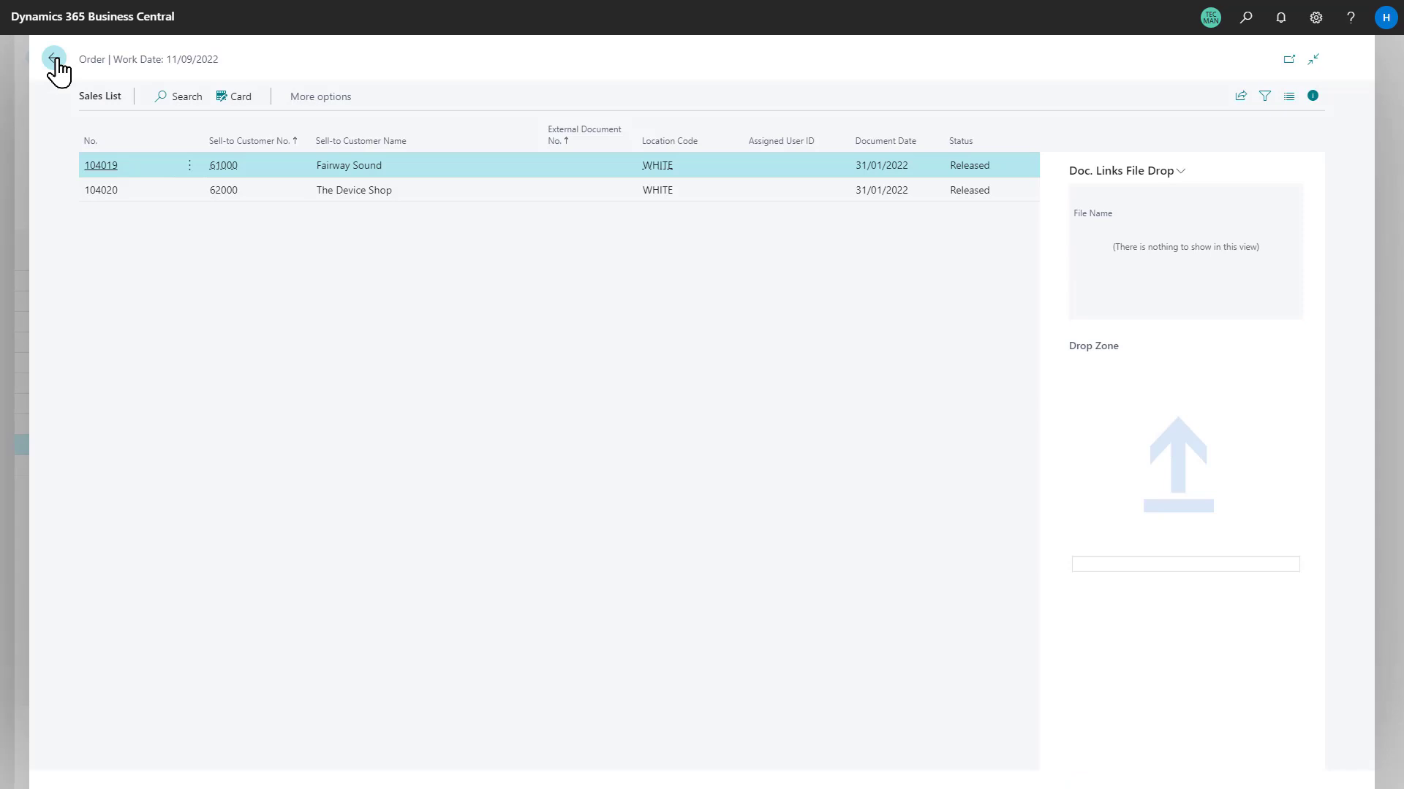
click(52, 58)
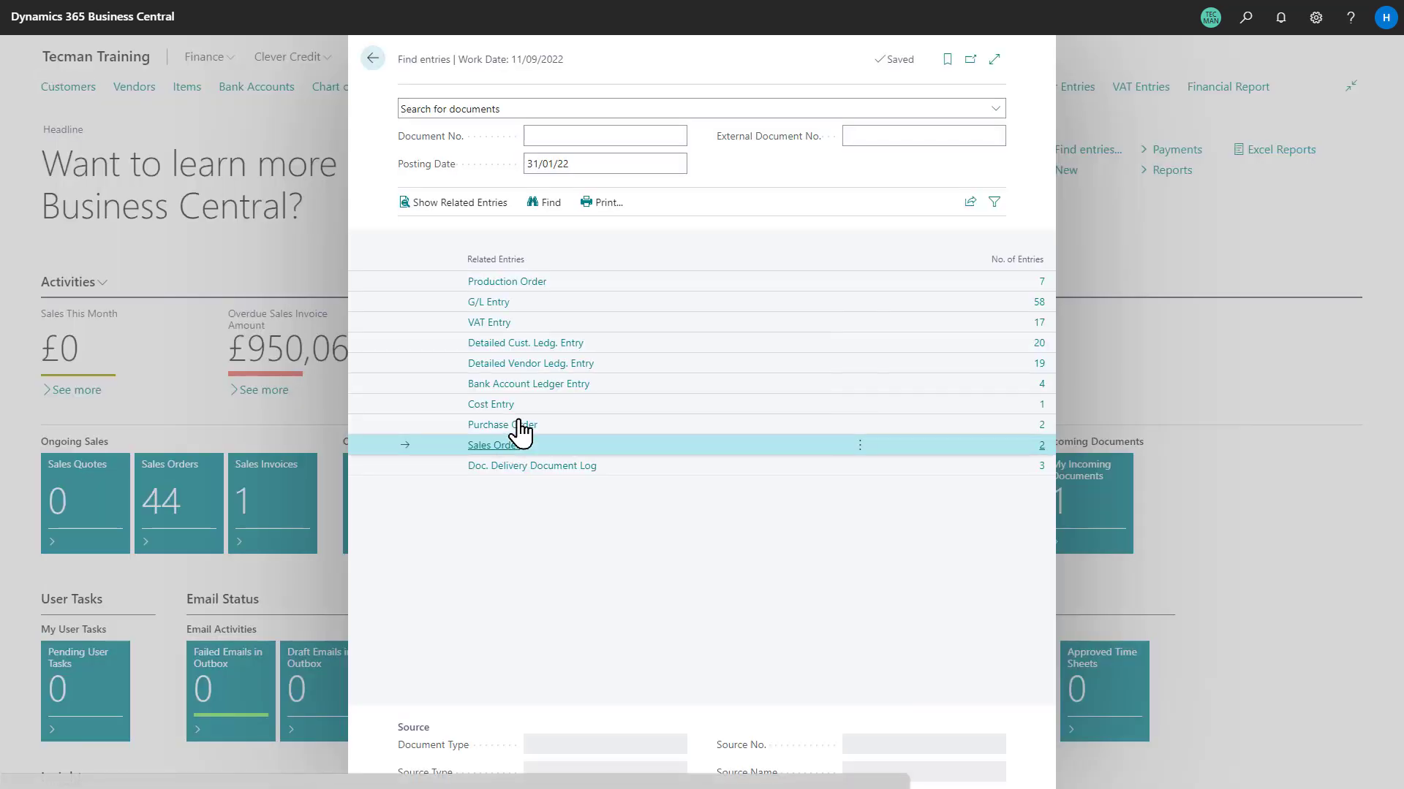
- Review the seven matching production orders and 17 VAT entries for 31/01/22, returning to Find entries
click(1023, 285)
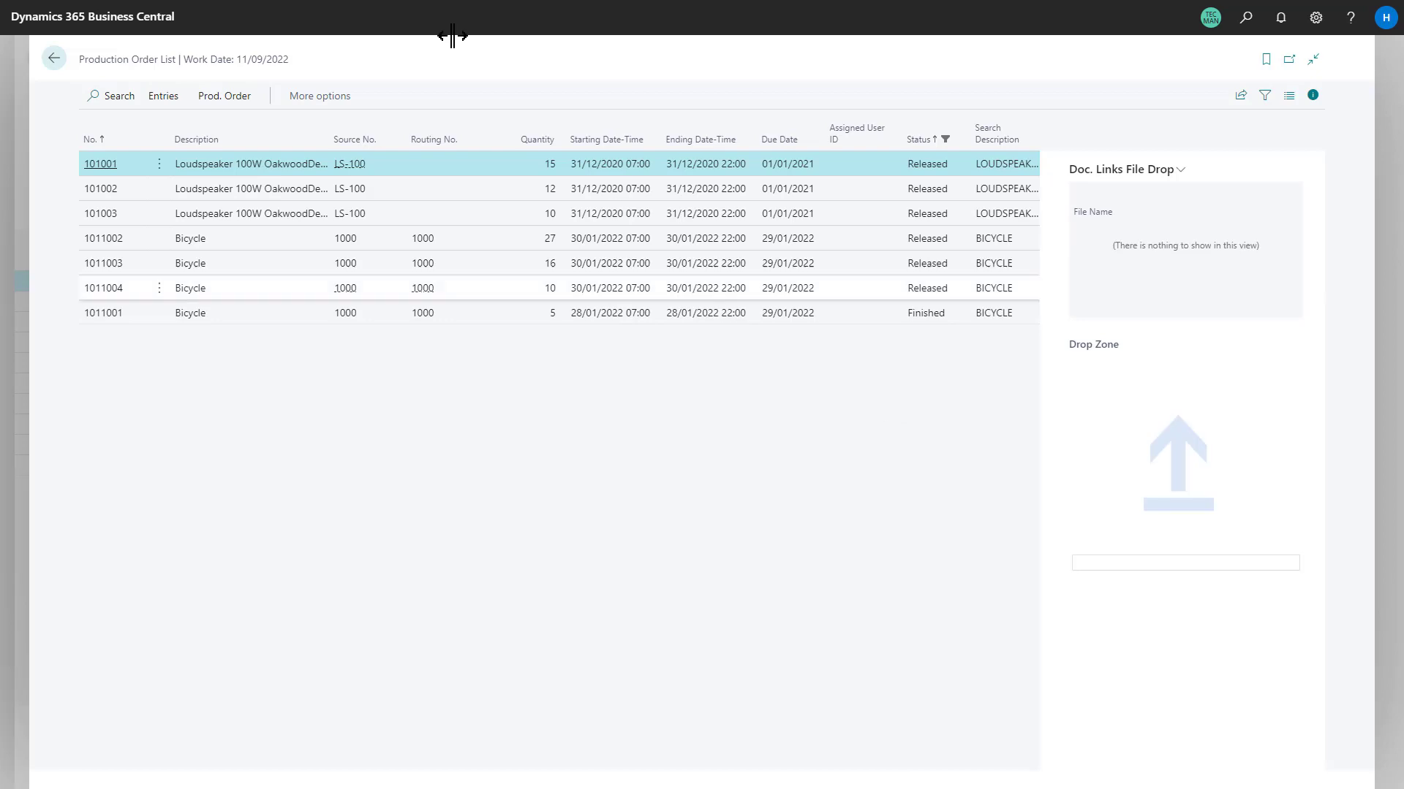
click(53, 58)
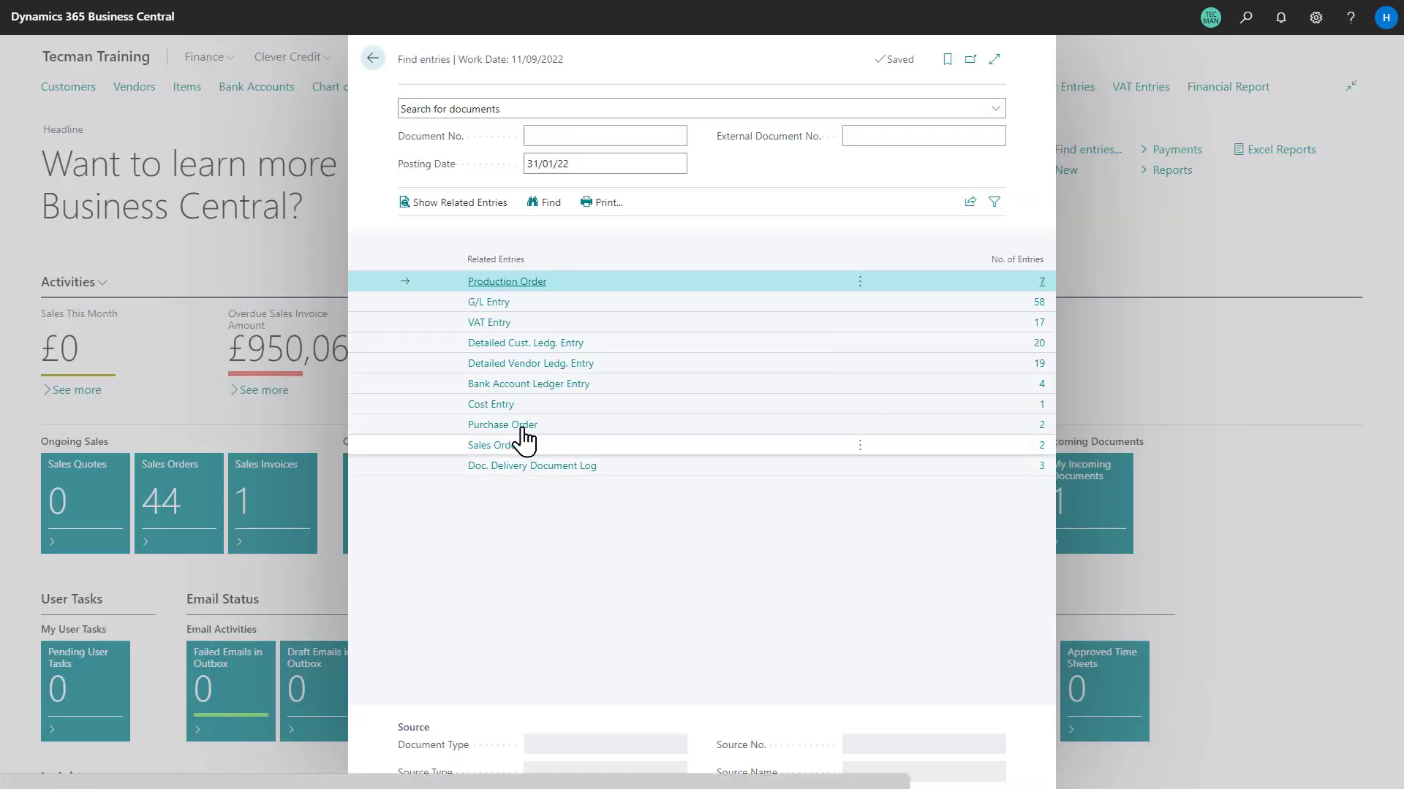
click(1035, 327)
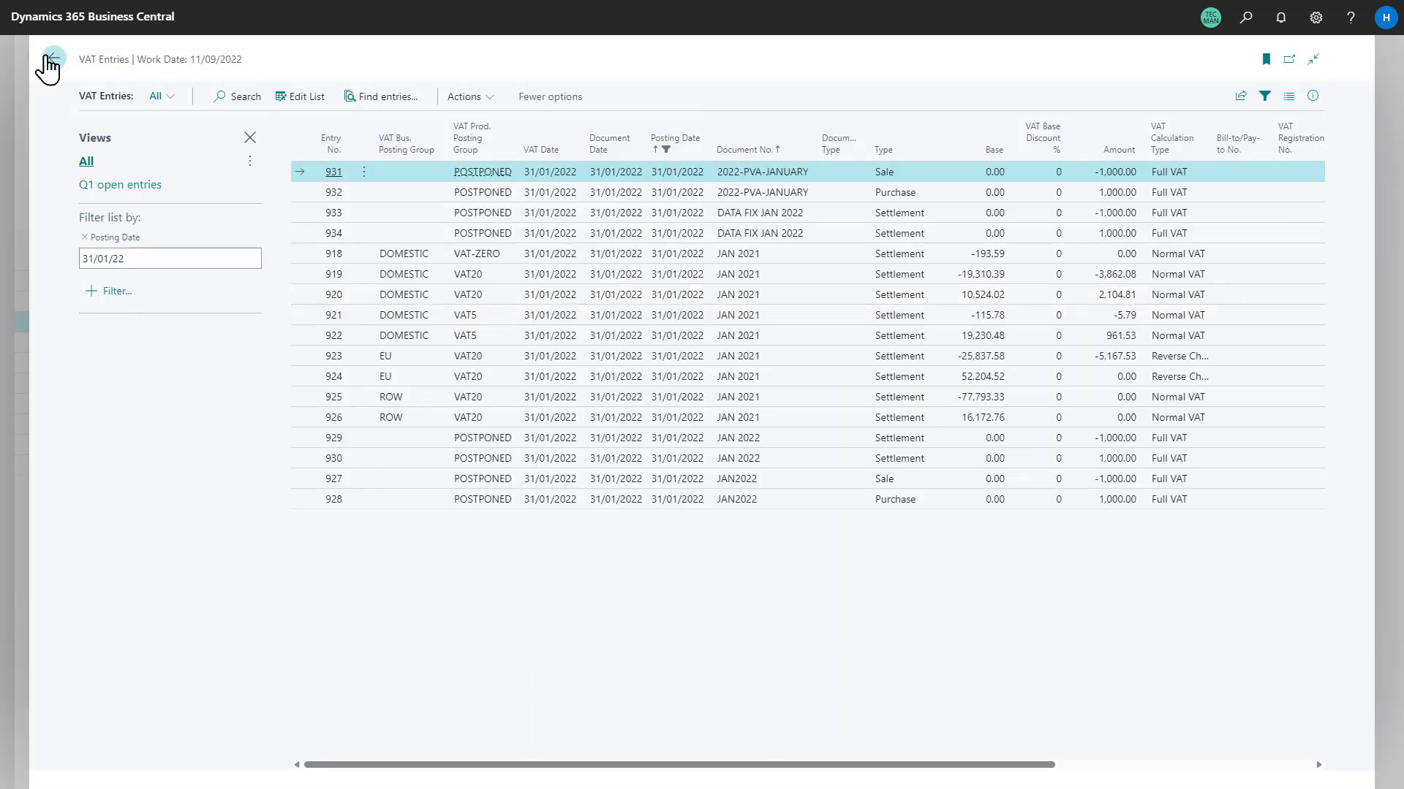
click(47, 60)
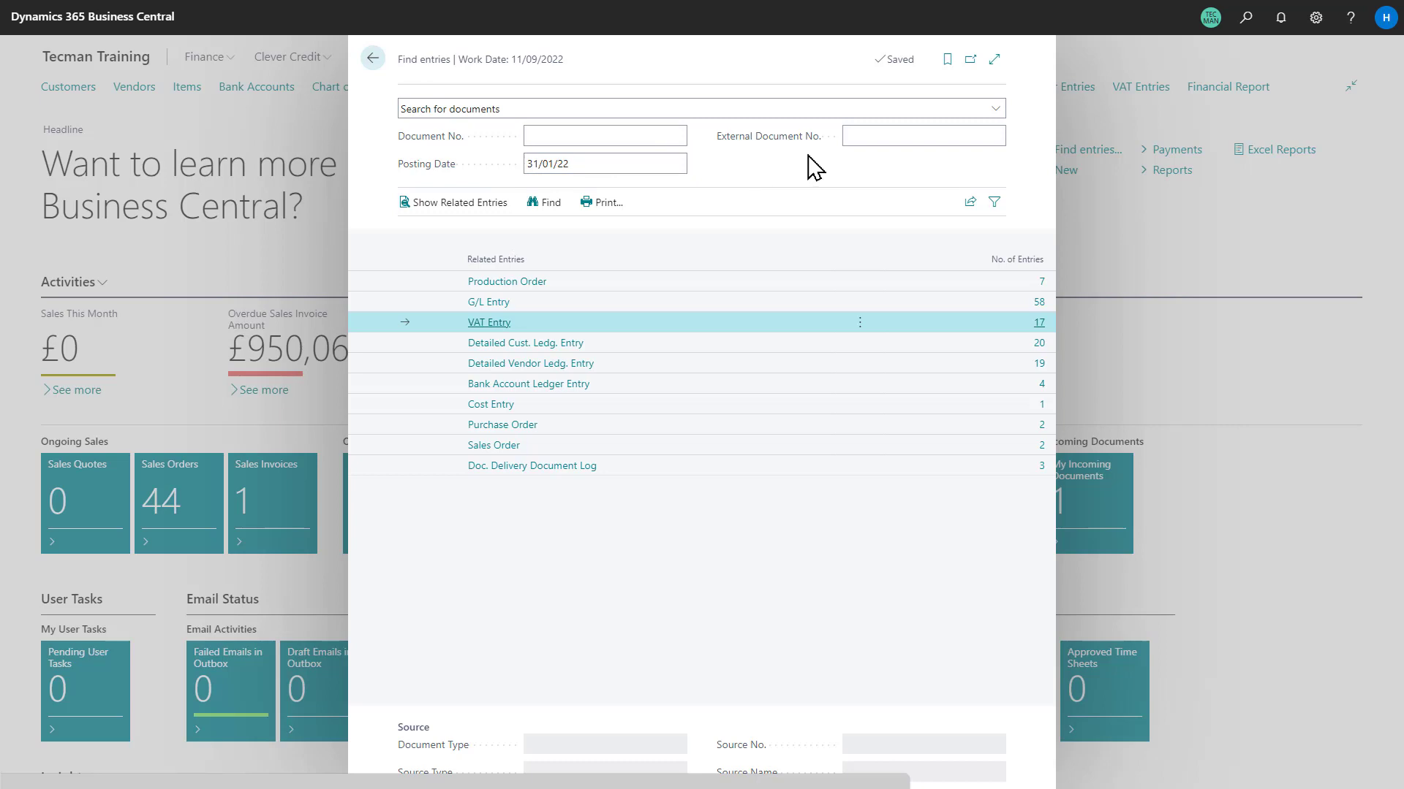
click(886, 135)
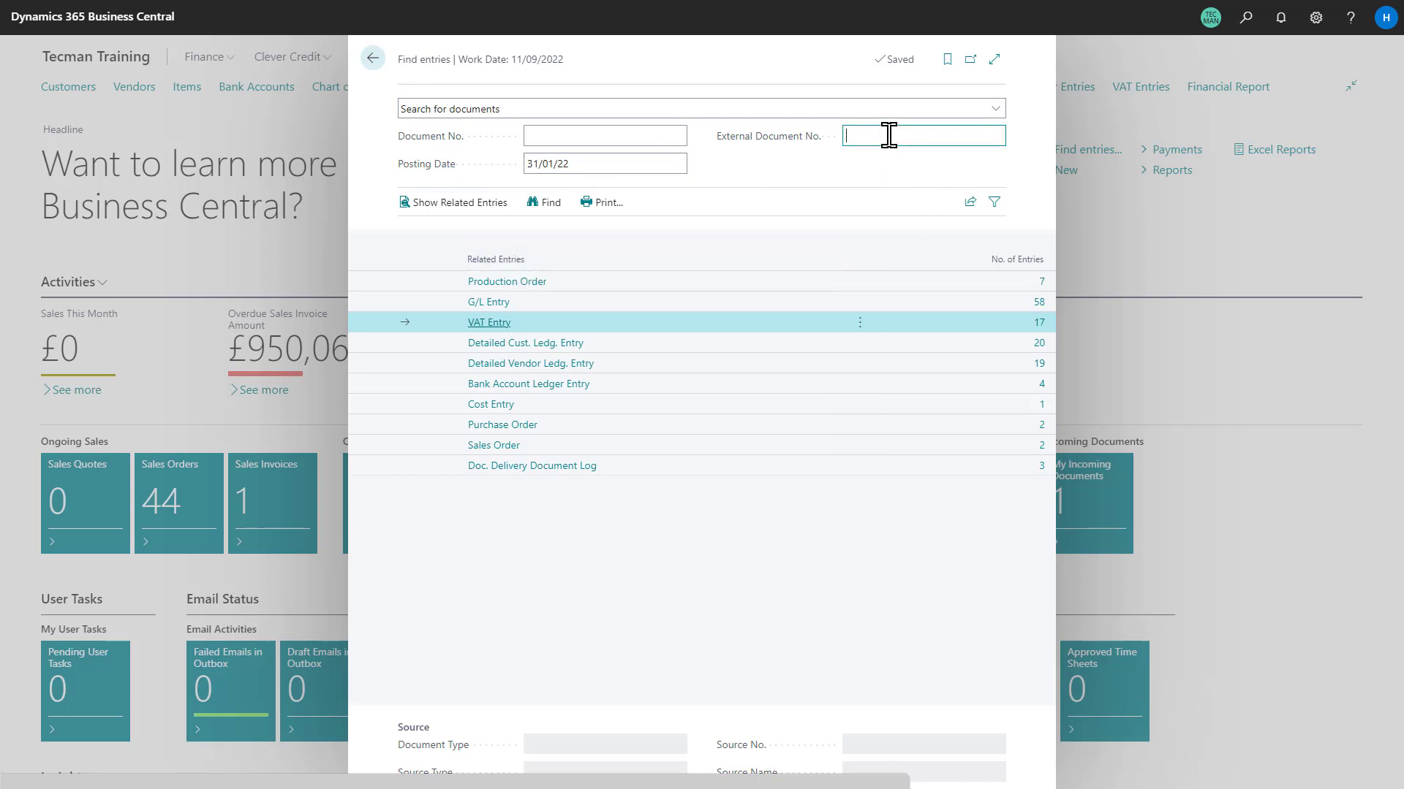
- Search Find entries by external document number PO23456
click(373, 59)
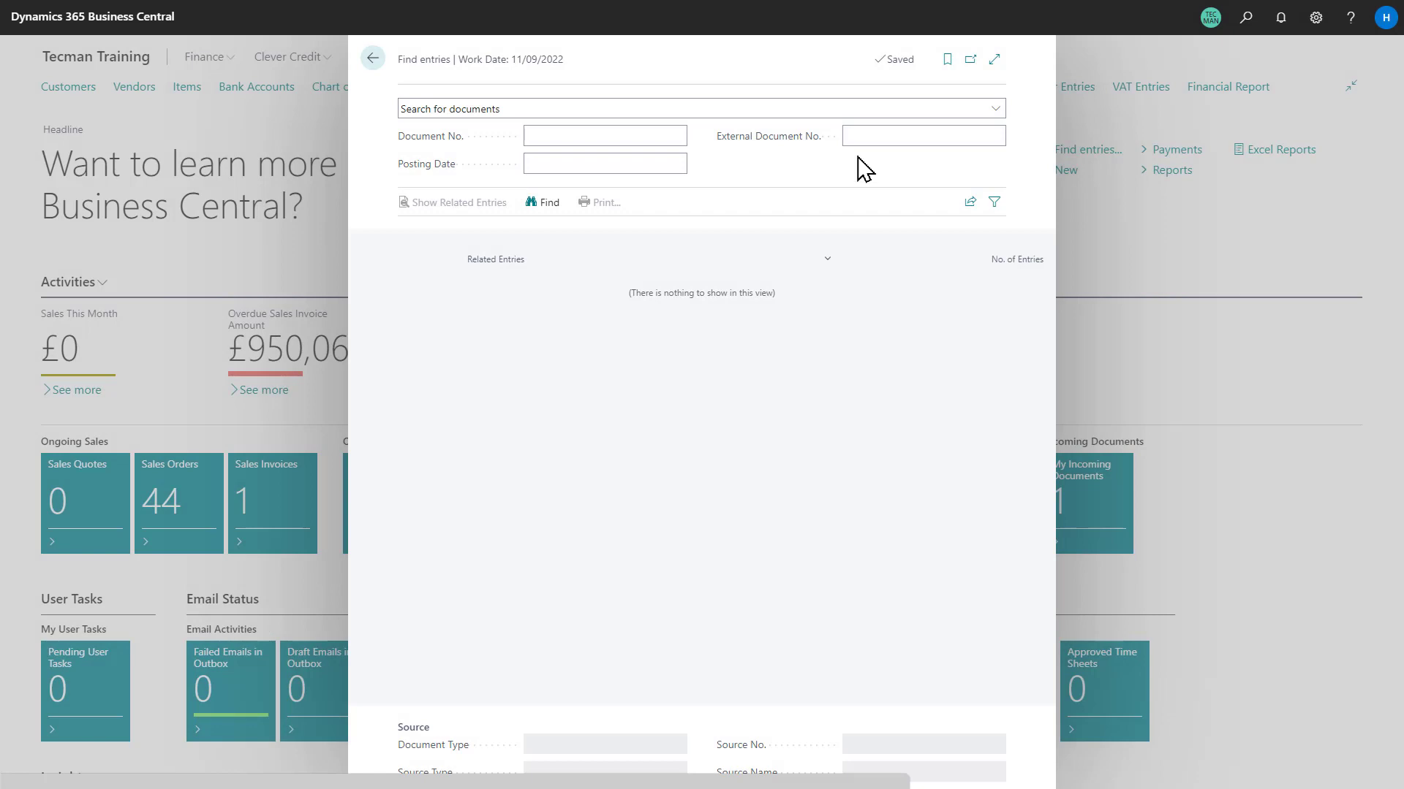
click(867, 138)
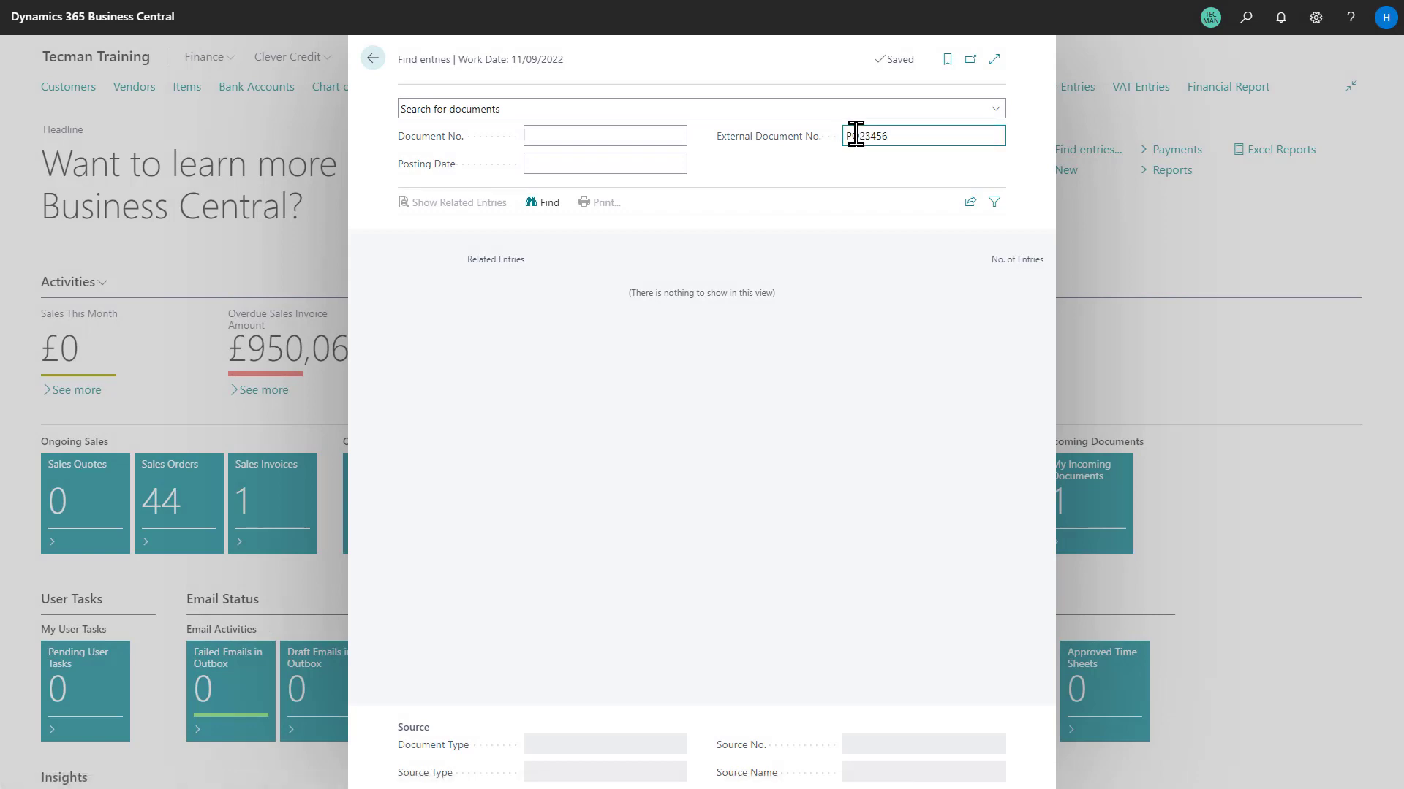
key(Tab)
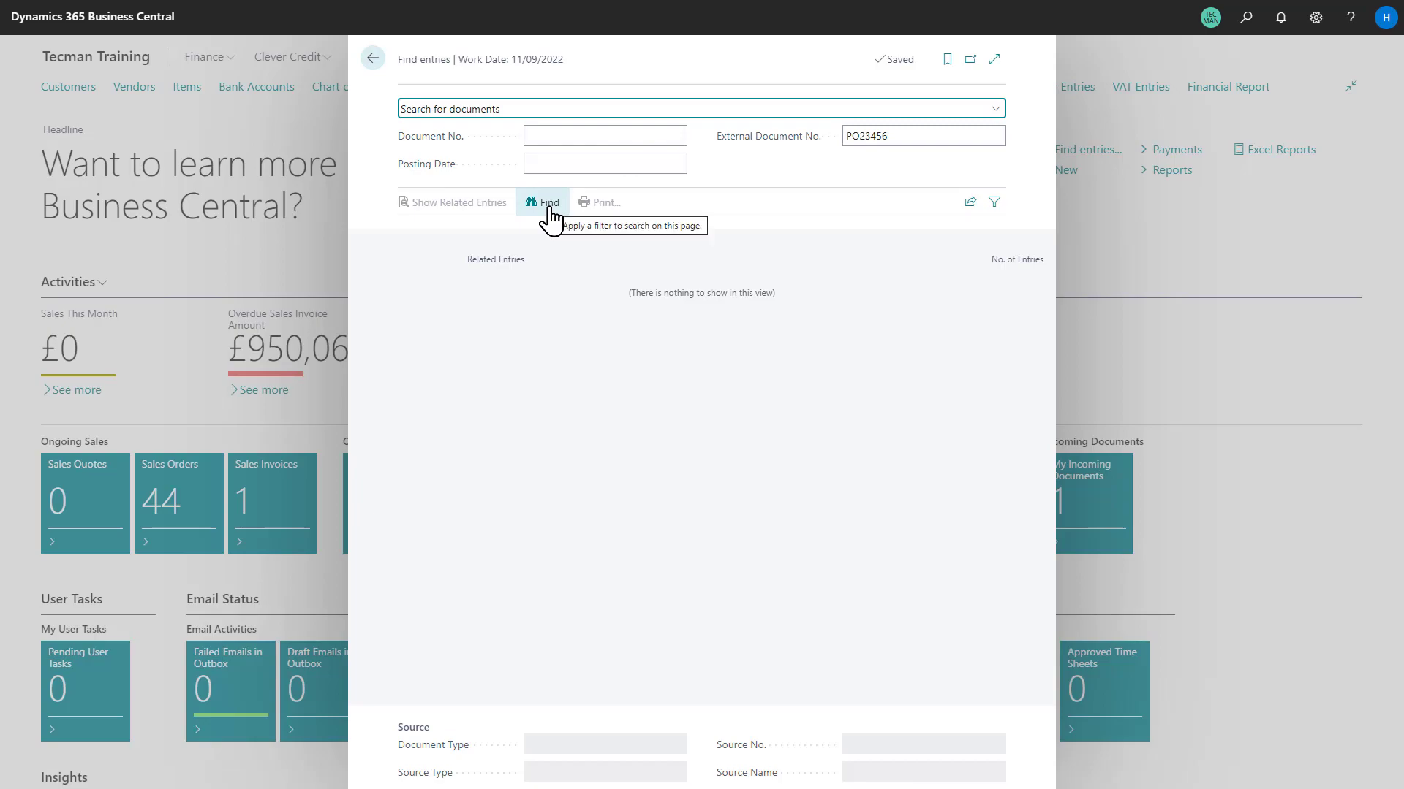
click(549, 210)
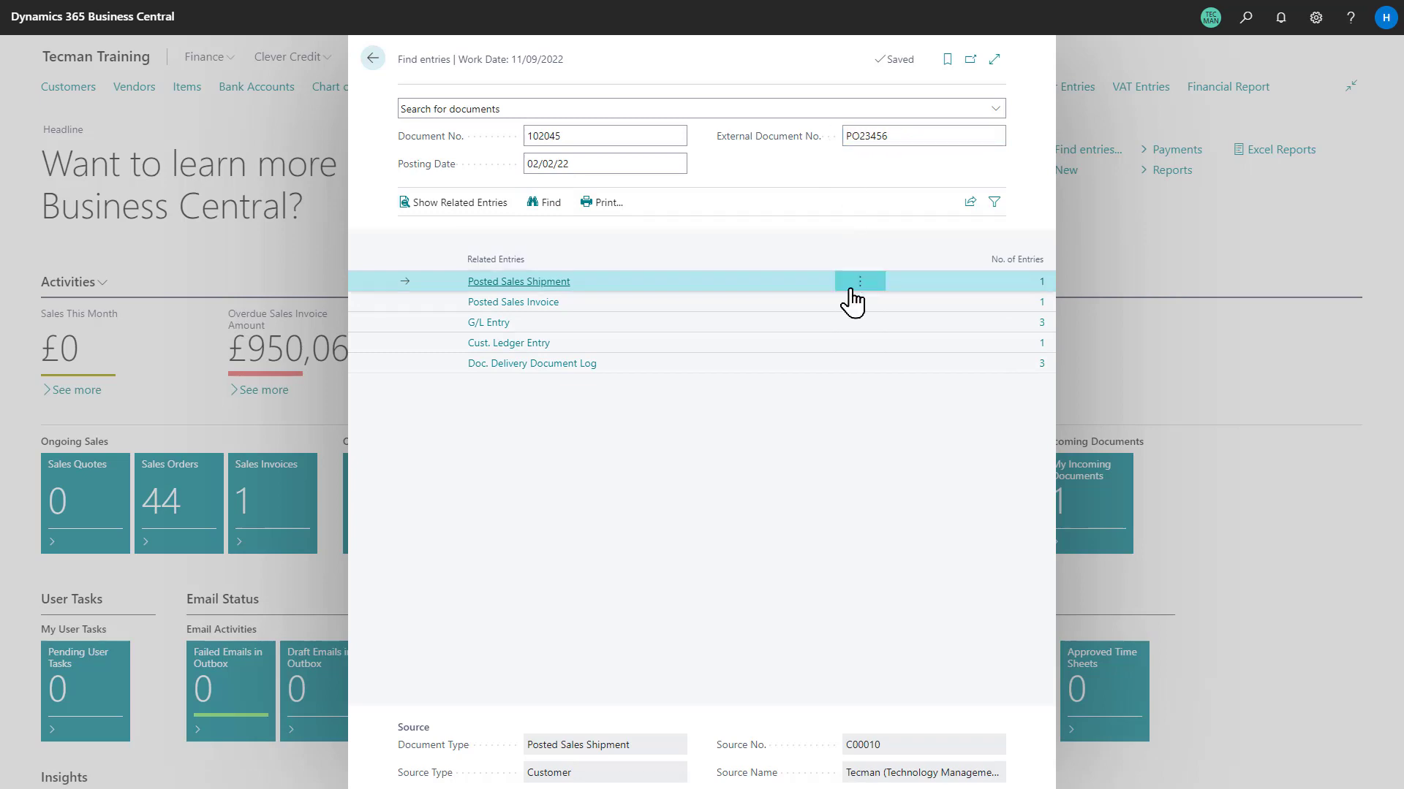
- Inspect posted sales invoice 103034, then return to the Role Center
click(1033, 304)
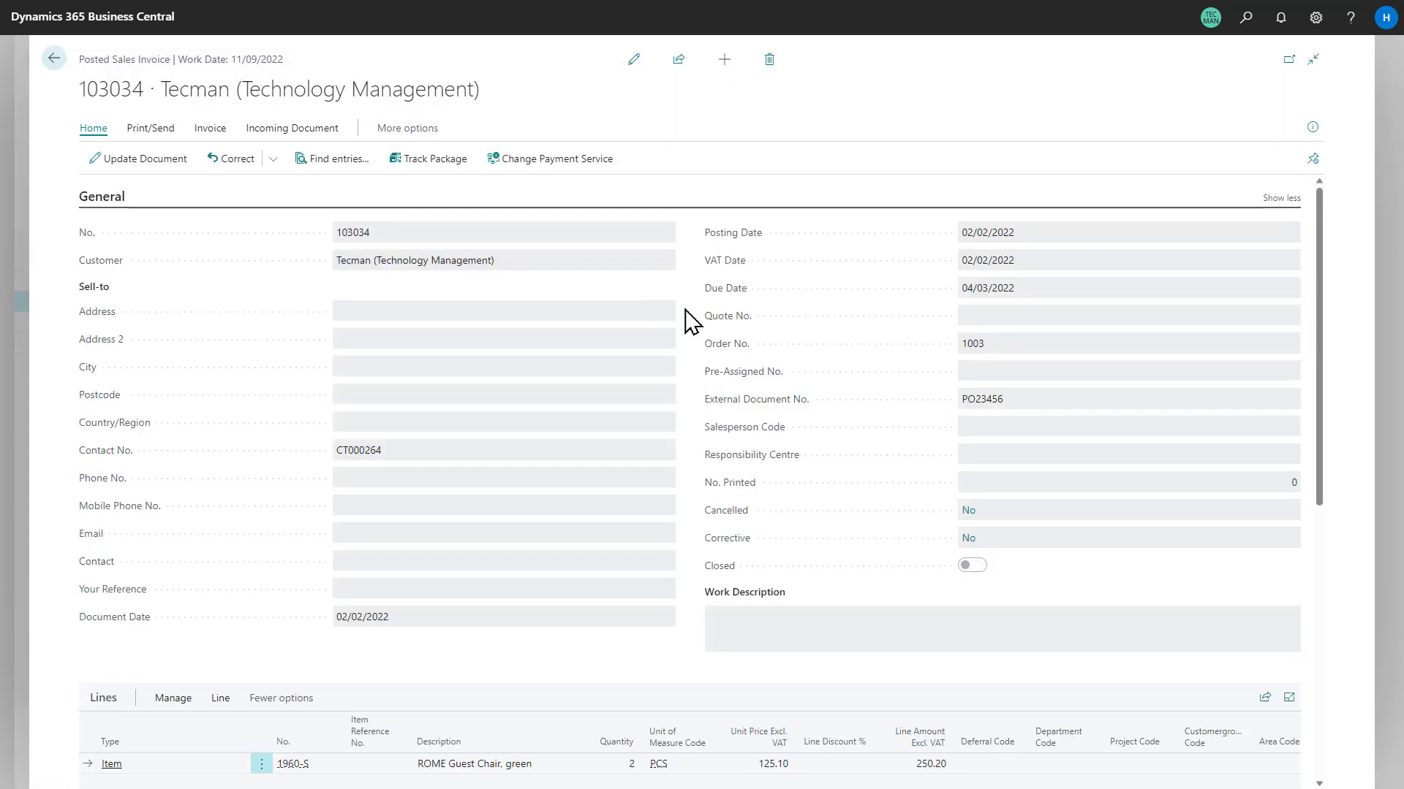
scroll(680, 494, down, 1)
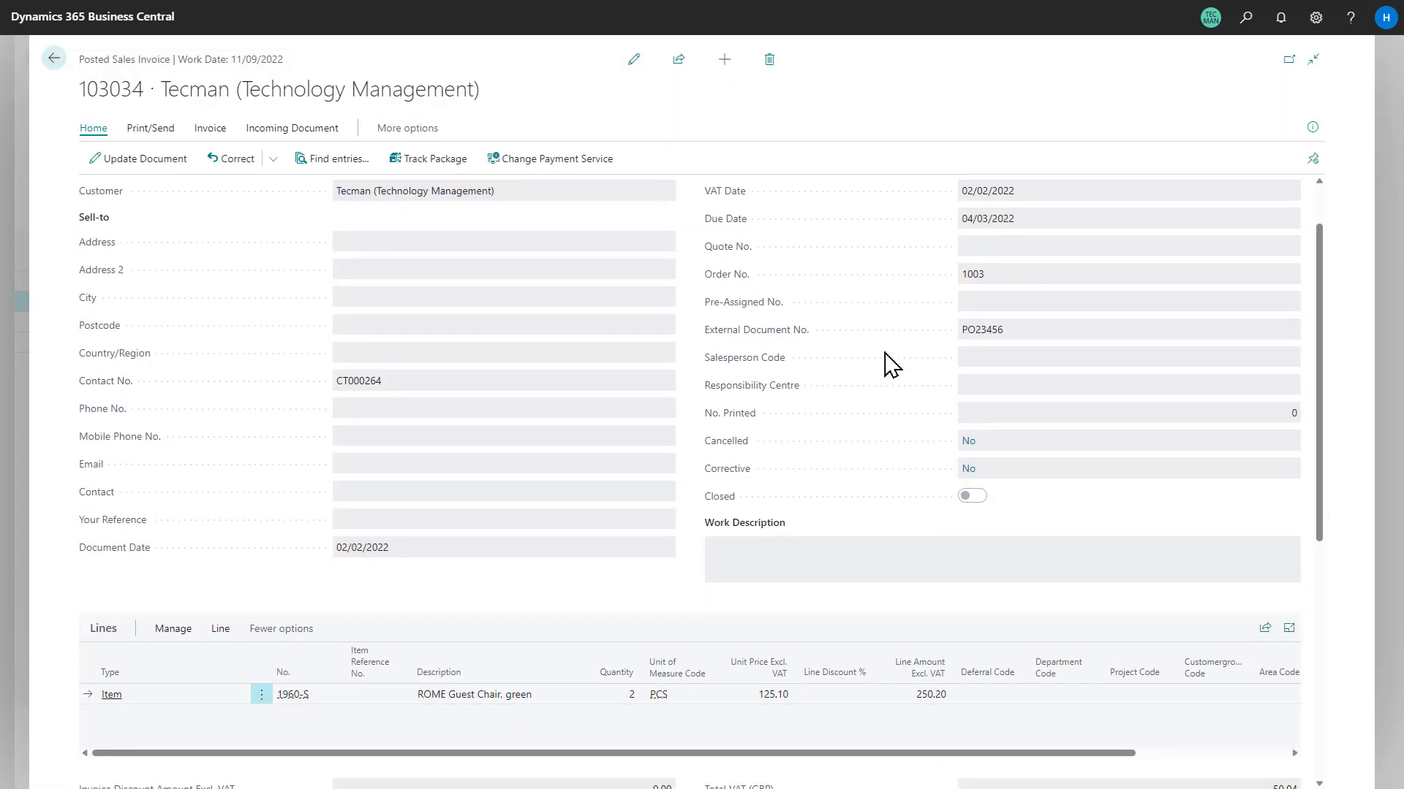
click(54, 58)
click(372, 57)
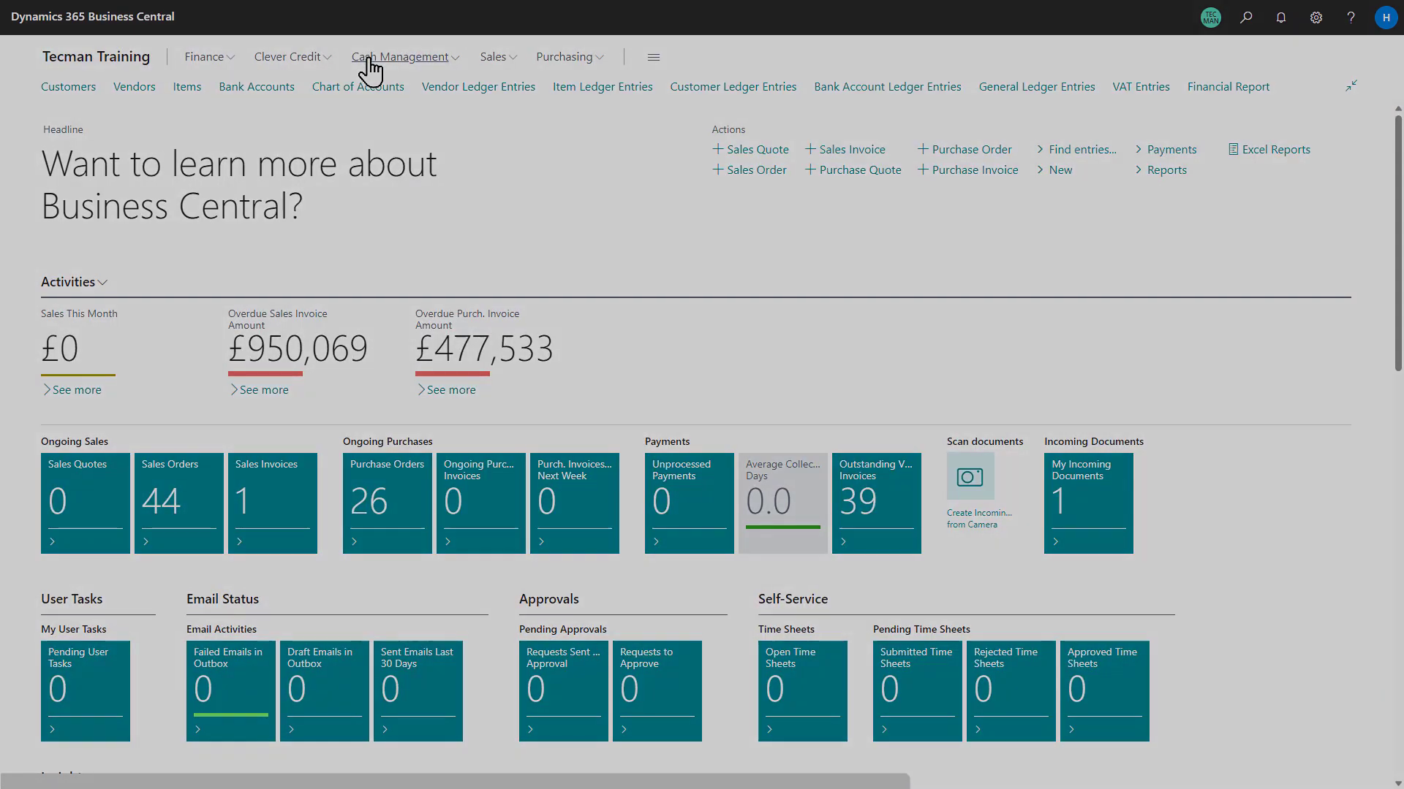